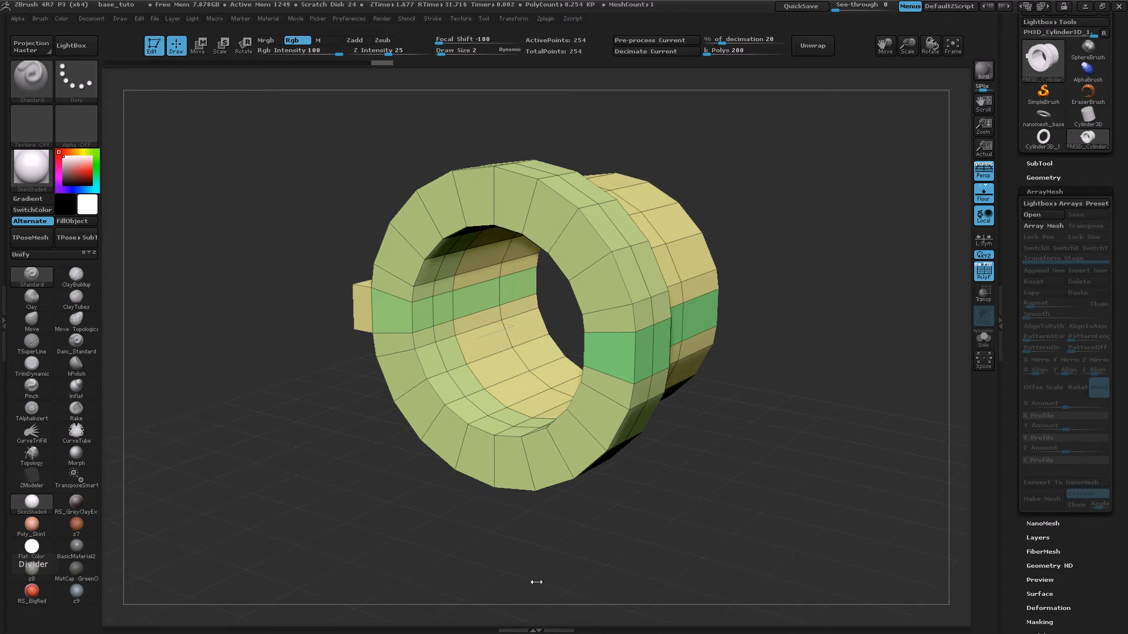
- Inspect the flanged cylinder and browse the available array presets, closing the preset library without loading one
drag(291, 390, 267, 372)
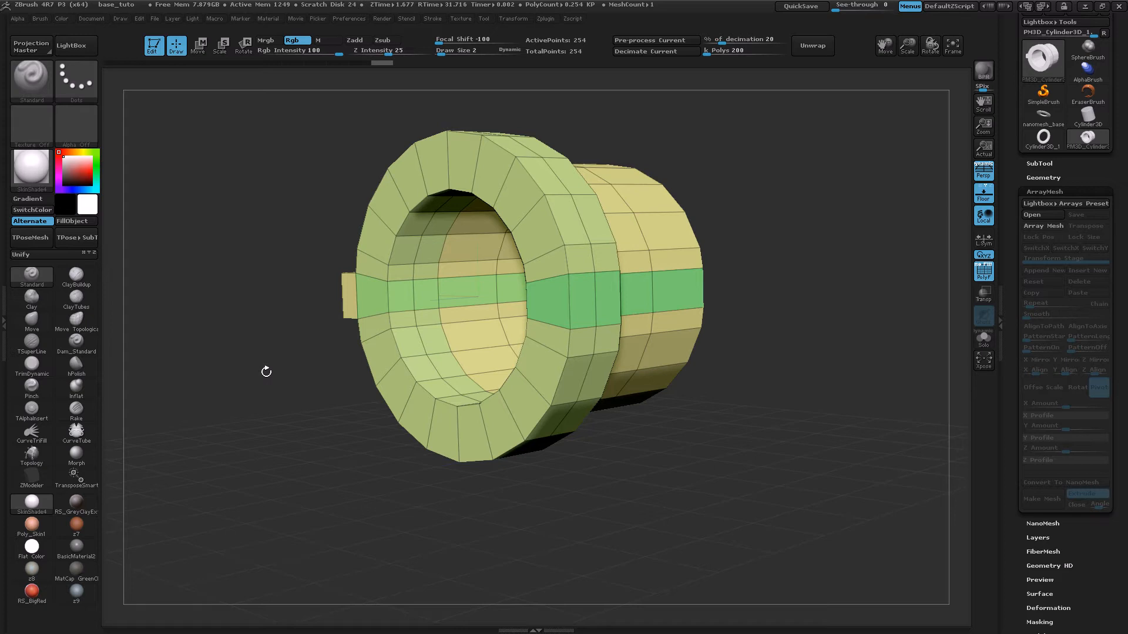
drag(250, 334, 220, 373)
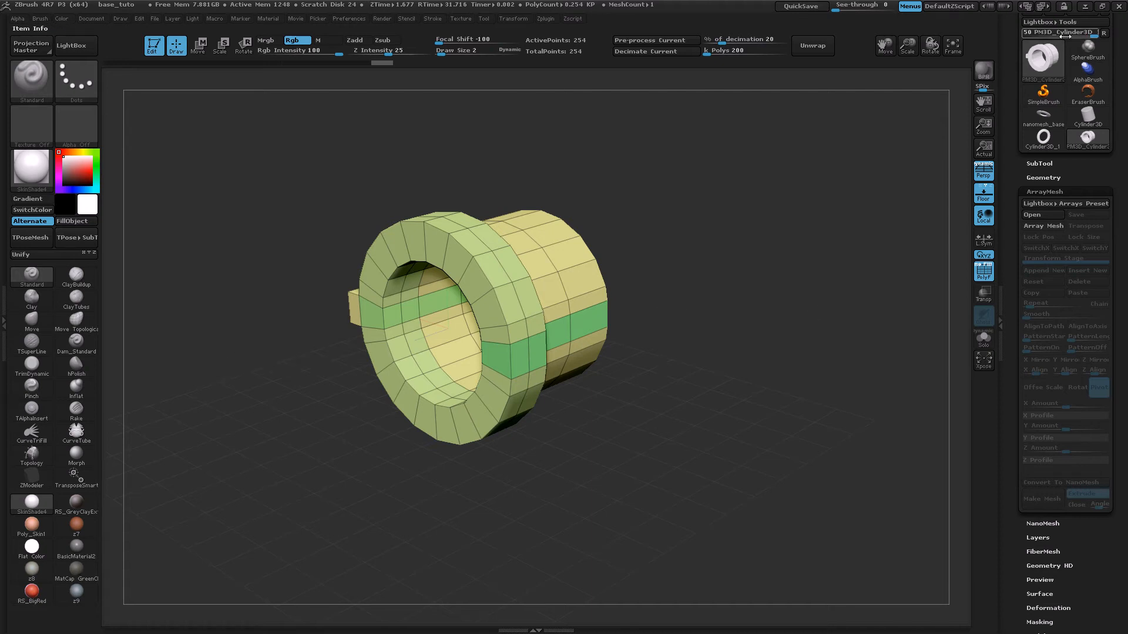
drag(1106, 180, 1106, 252)
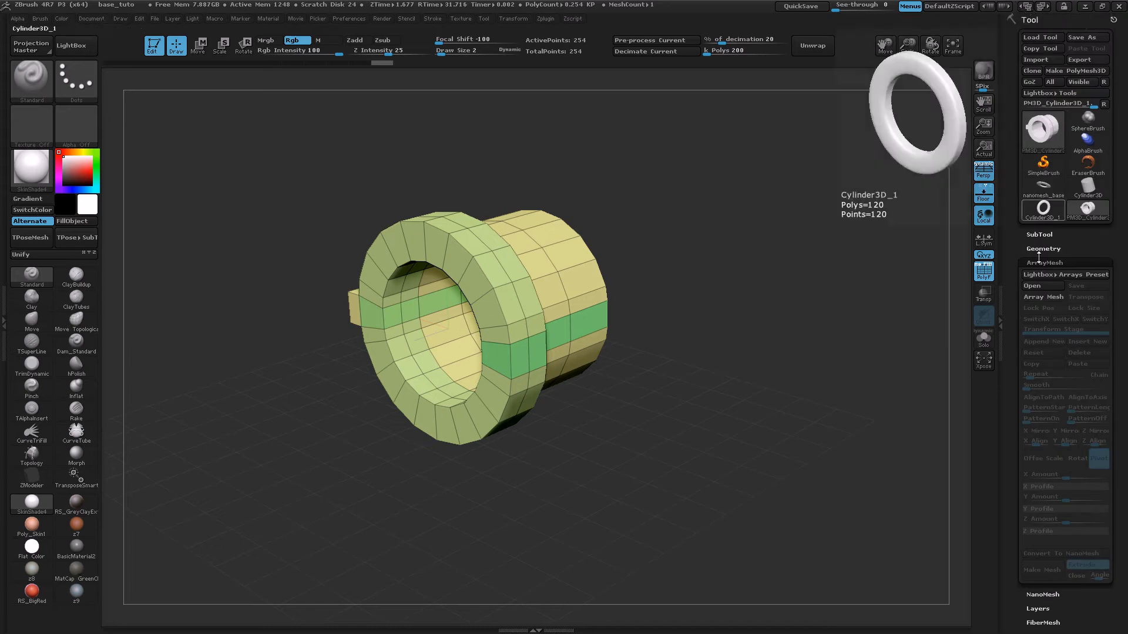
drag(1098, 257, 1096, 150)
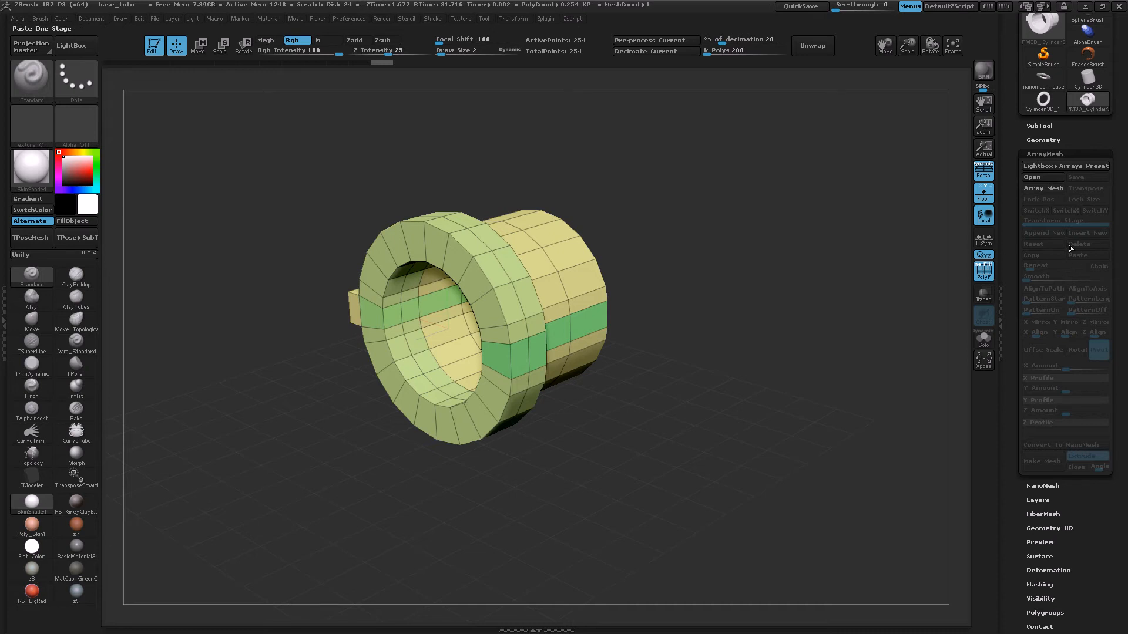
click(1060, 165)
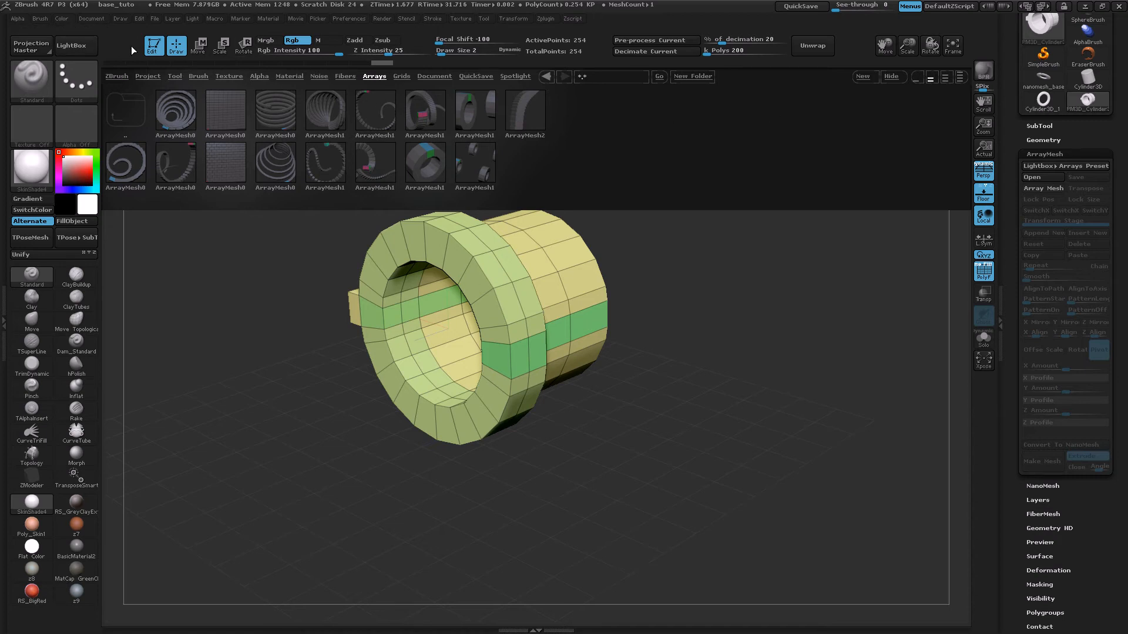
click(71, 45)
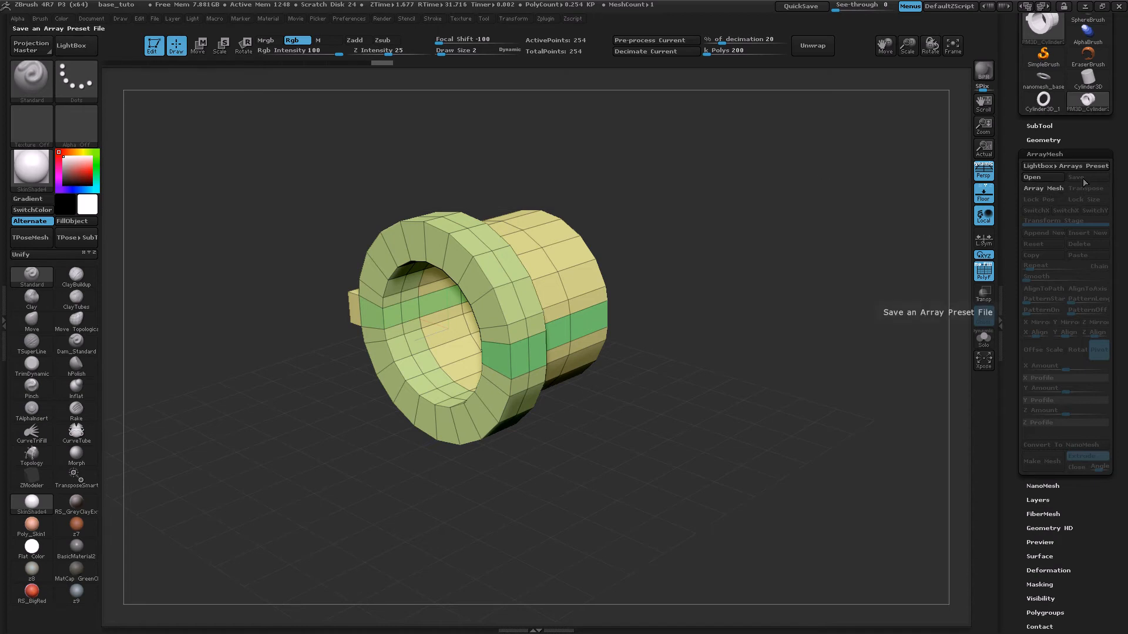
- Turn on Array Mesh for the flanged cylinder, set Repeat to 4 and choose Offset as the transform to edit
click(1047, 189)
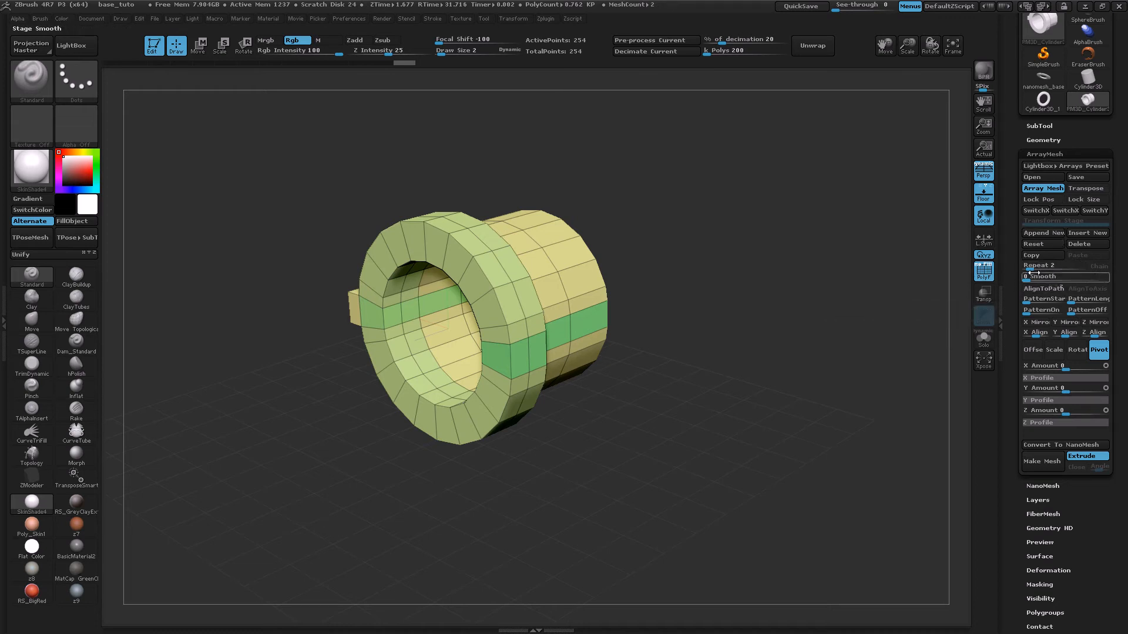
mouse_move(1025, 266)
mouse_down()
mouse_move(1050, 265)
mouse_move(1016, 268)
mouse_move(1030, 266)
mouse_up()
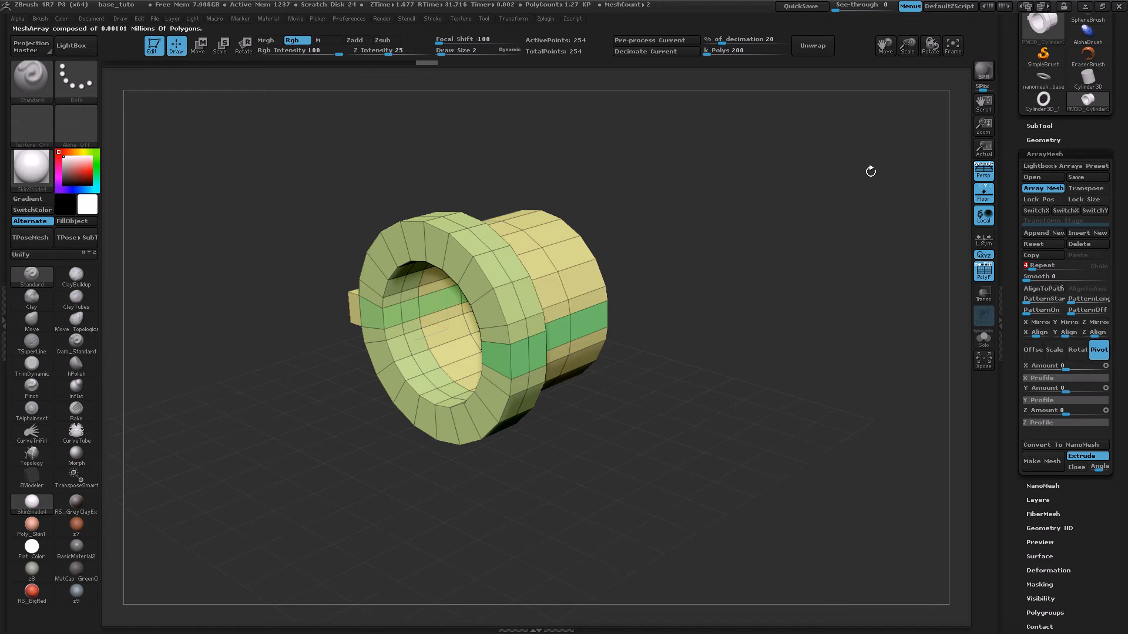
click(1035, 349)
click(1053, 350)
click(1099, 350)
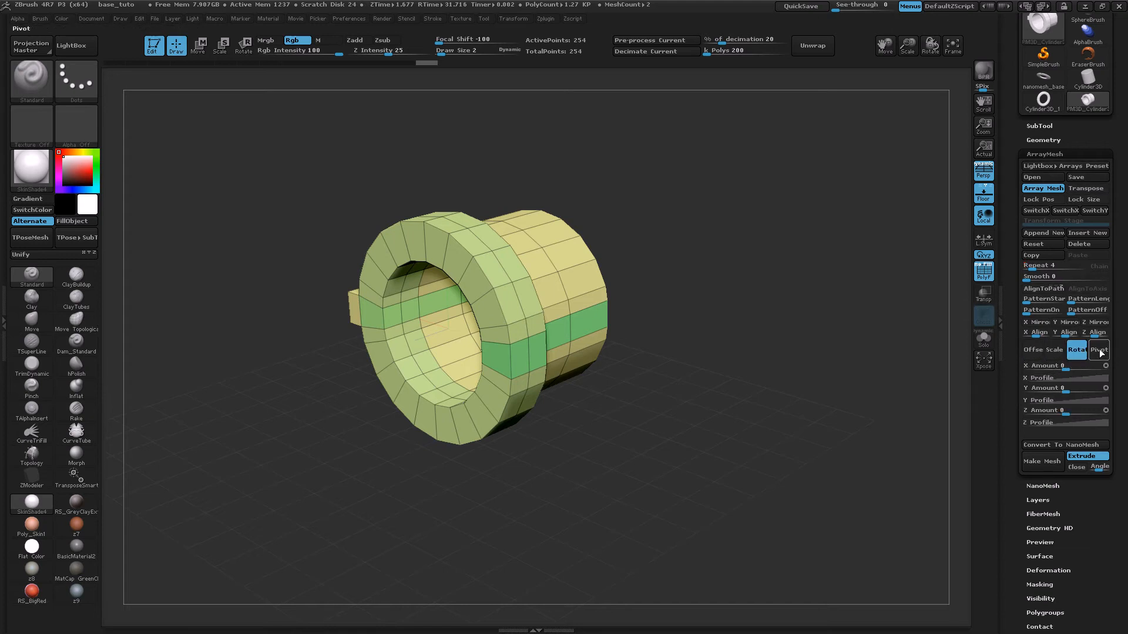
click(1035, 350)
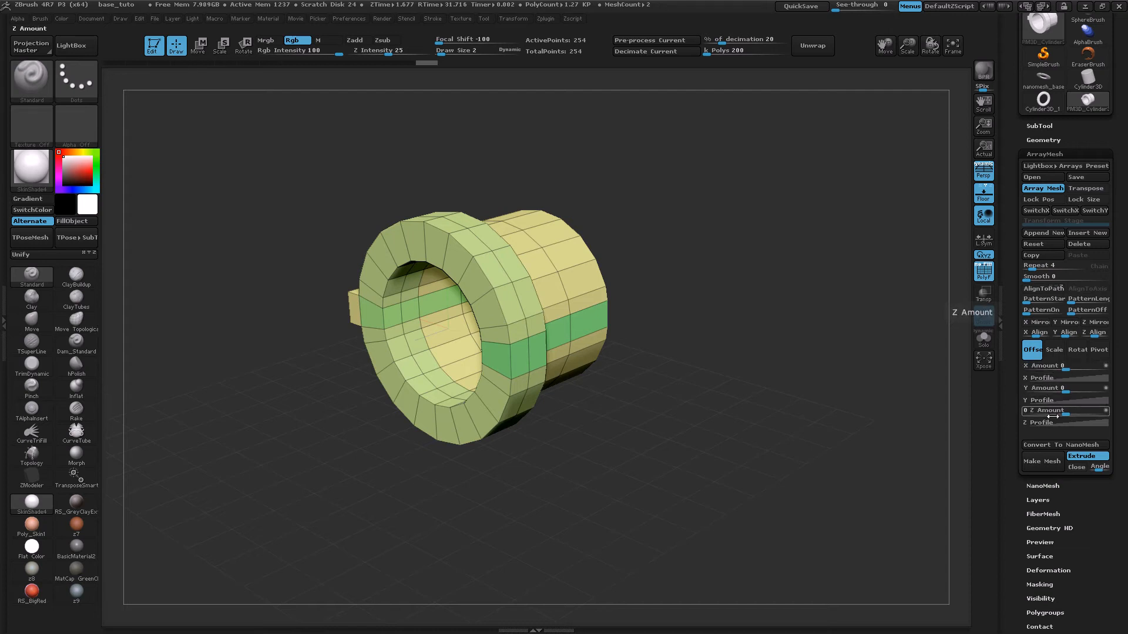
- Space the array copies along the cylinder's axis with a Z offset amount of 5.0506
mouse_move(1061, 366)
mouse_down()
mouse_move(1092, 366)
mouse_move(1065, 367)
mouse_up()
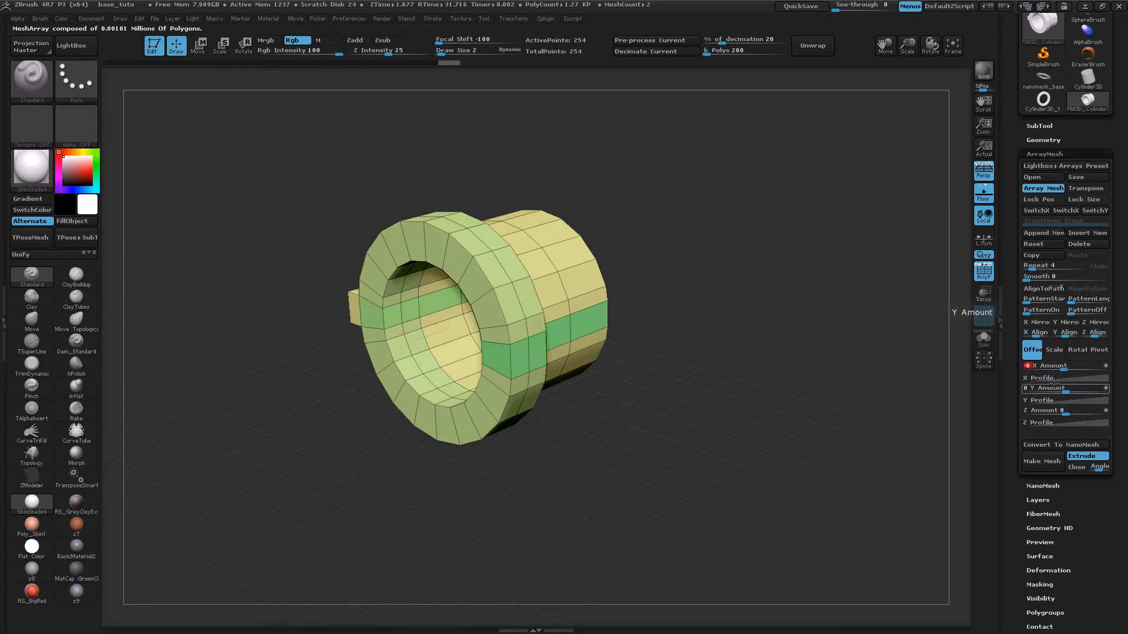
drag(1067, 388, 1087, 407)
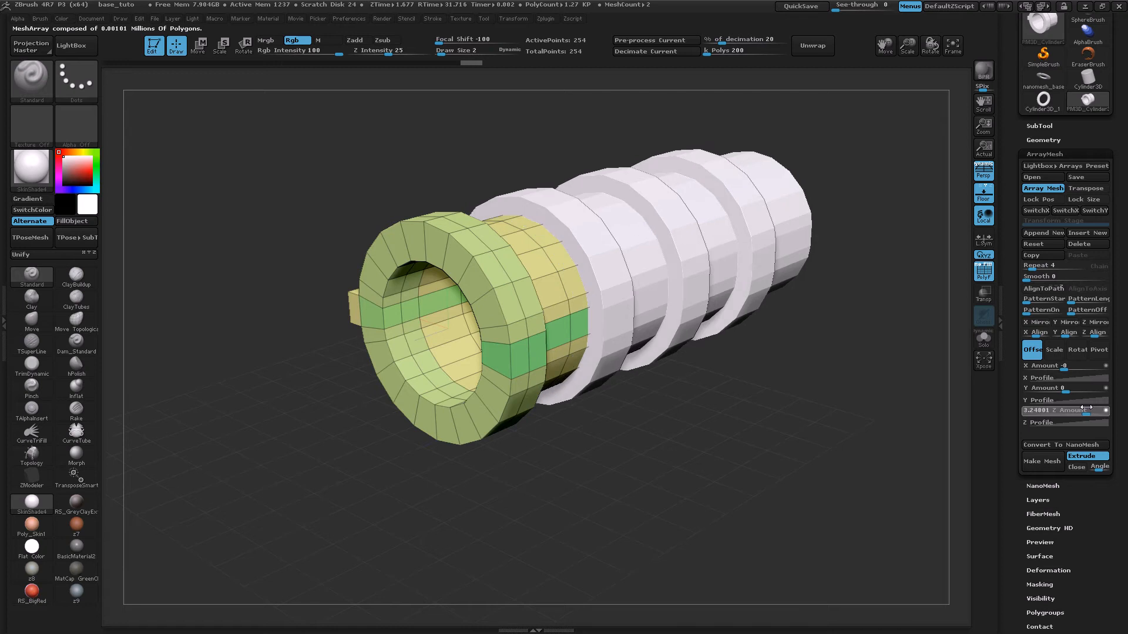
drag(819, 439, 766, 458)
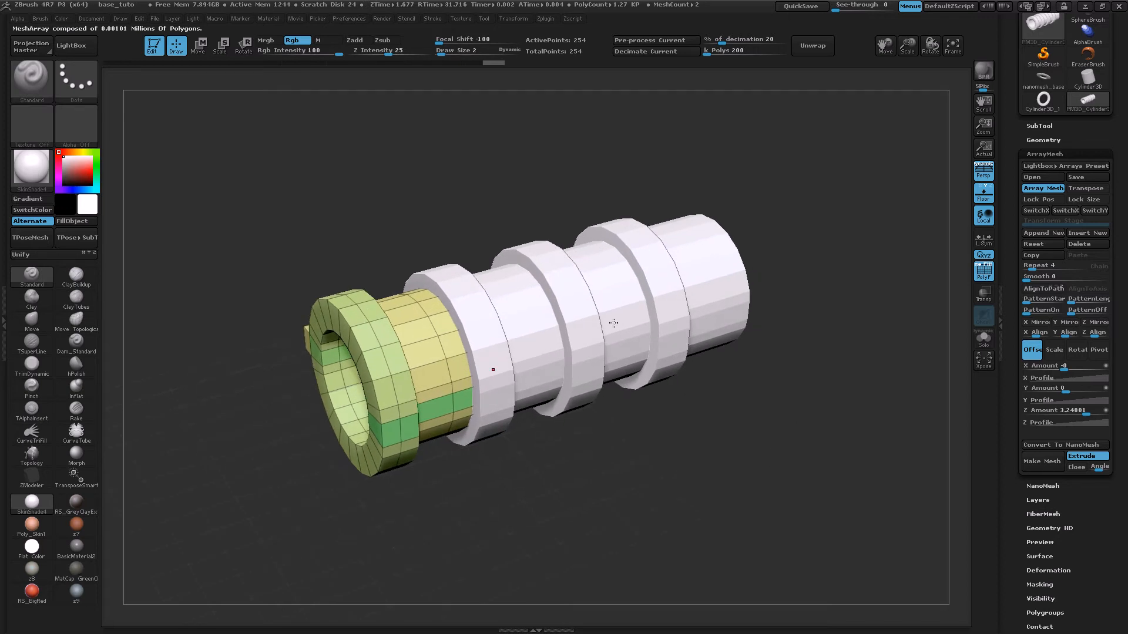
click(1088, 414)
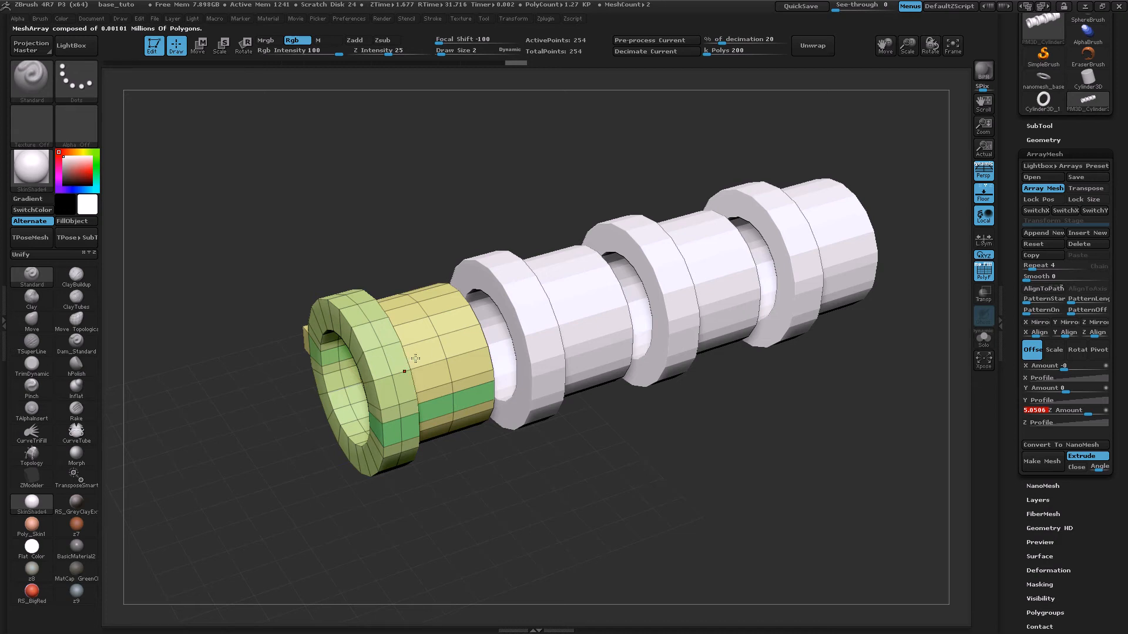
drag(538, 447, 552, 472)
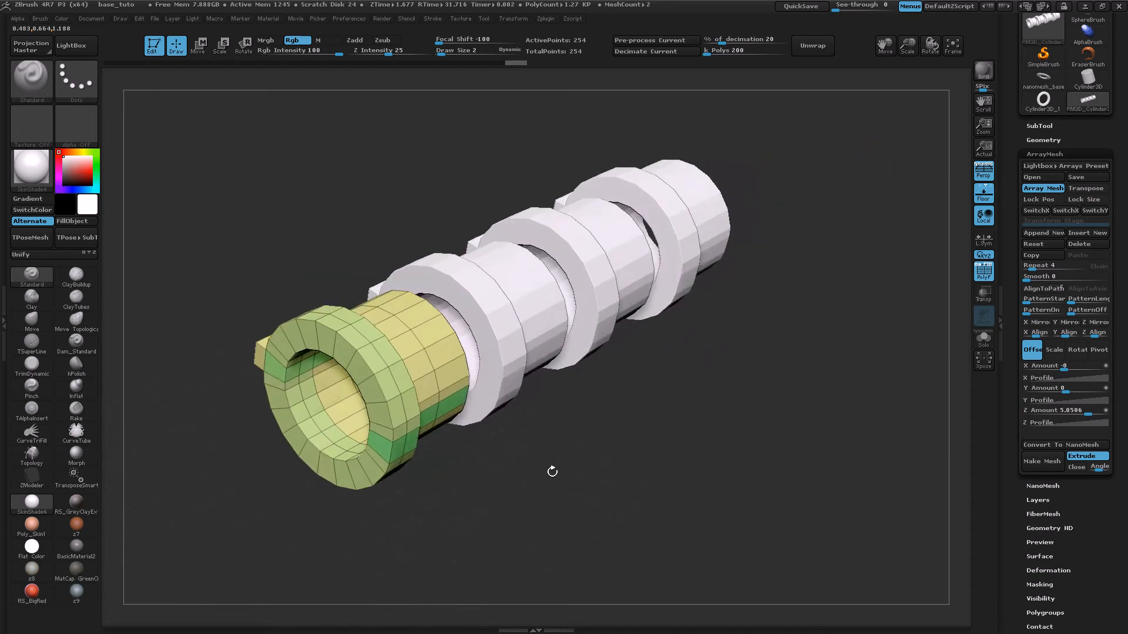
- Shift the array copies sideways and downward with an X offset of 0.96583 and a Y offset of 2.00129
drag(1063, 365, 1084, 389)
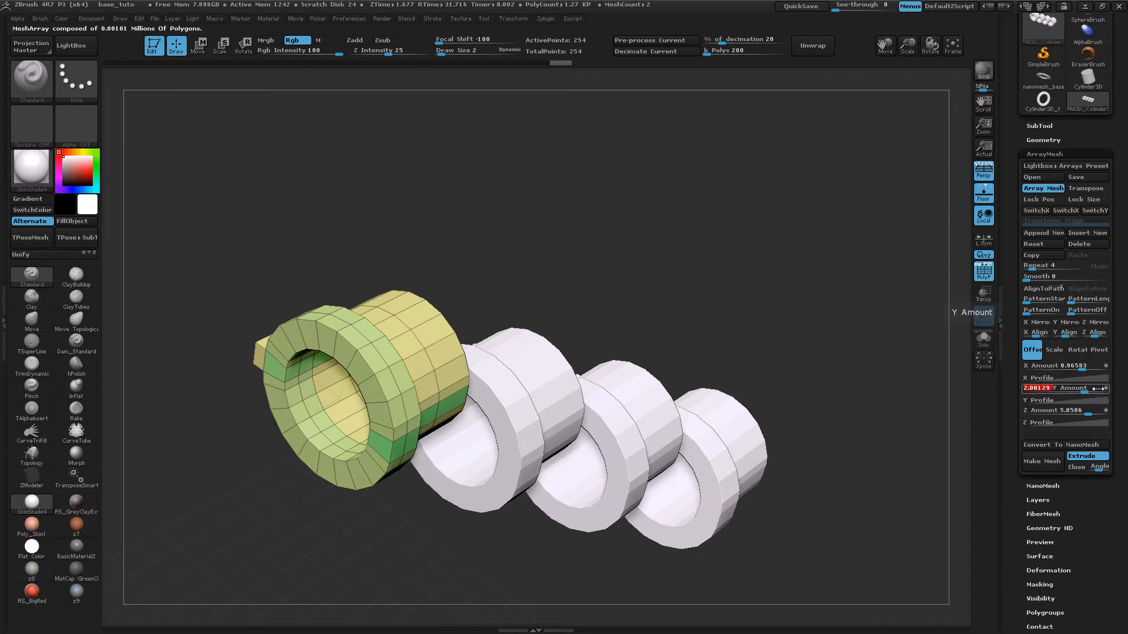
drag(781, 374, 770, 245)
drag(694, 248, 679, 269)
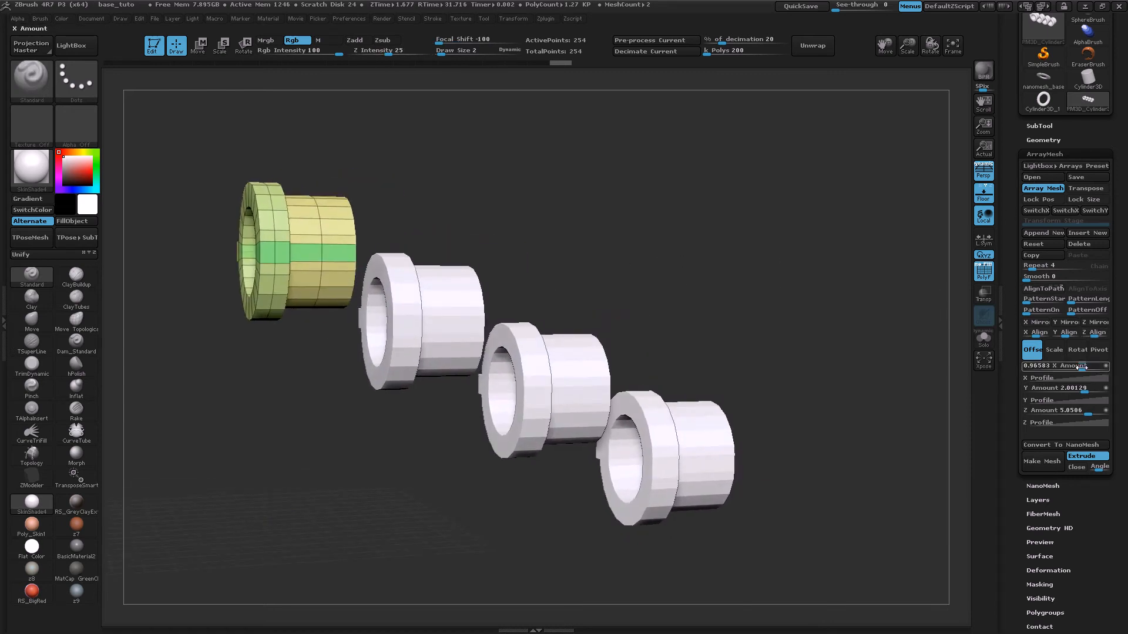
- Lower the array's Repeat count successively to 3, 2 and 1
click(1025, 266)
text(3)
key(Return)
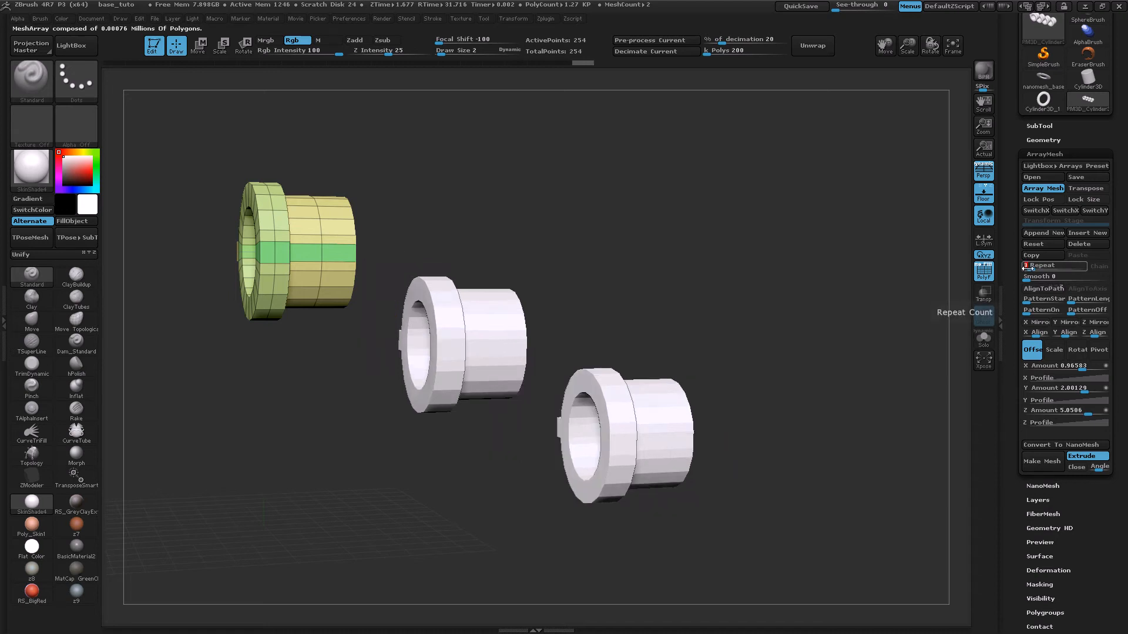
text(2)
key(Return)
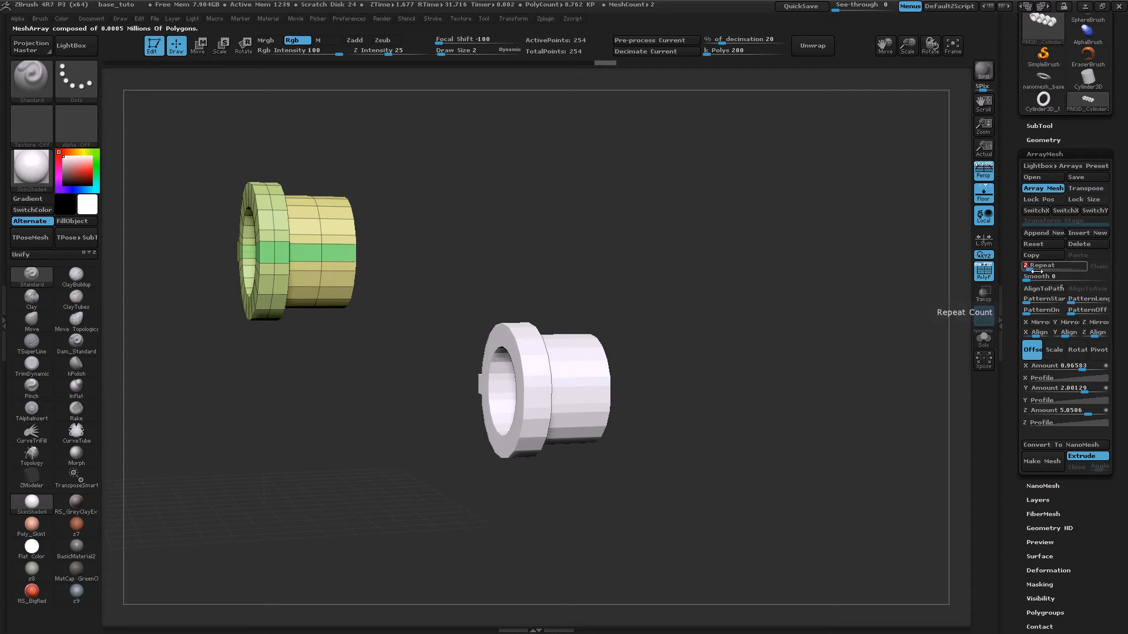
text(1)
key(Return)
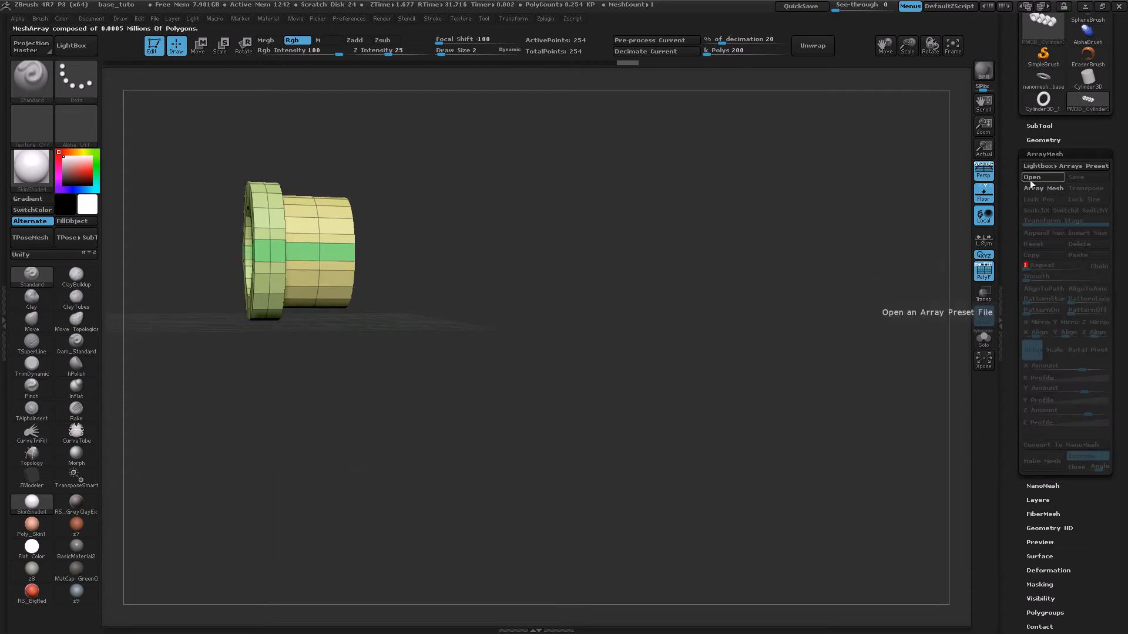
- Re-enable Array Mesh with a Repeat of 4 and reset the X, Y and Z offset amounts to 0
click(1031, 189)
mouse_move(1028, 266)
mouse_down()
mouse_move(1045, 266)
mouse_move(1029, 266)
mouse_up()
click(1078, 366)
text(0)
key(Return)
click(1074, 412)
text(0)
key(Return)
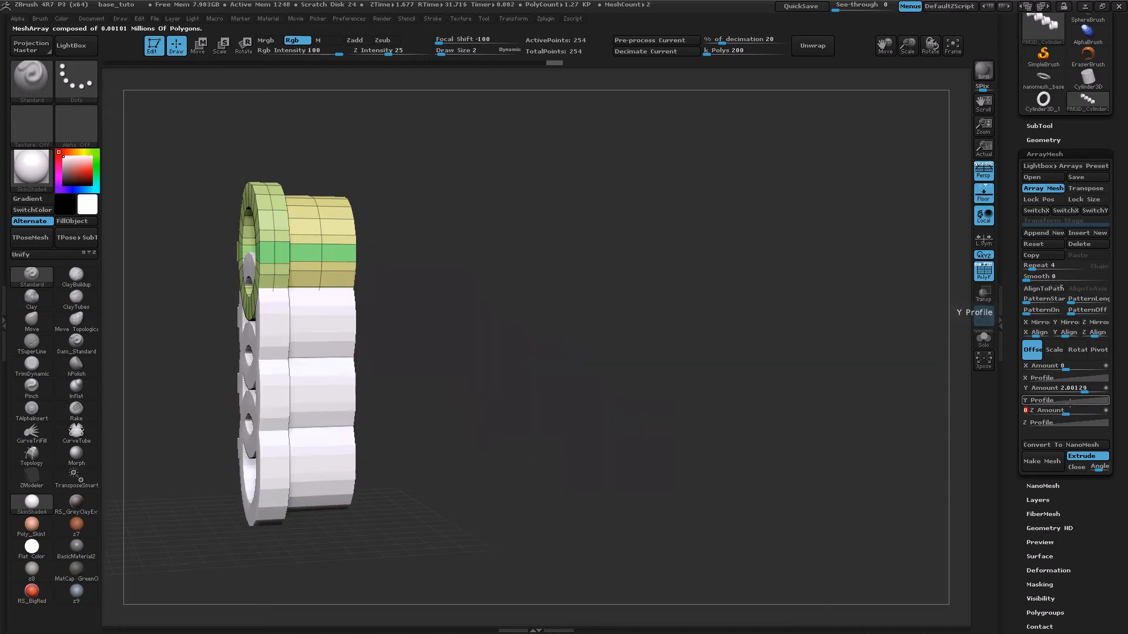
click(1083, 392)
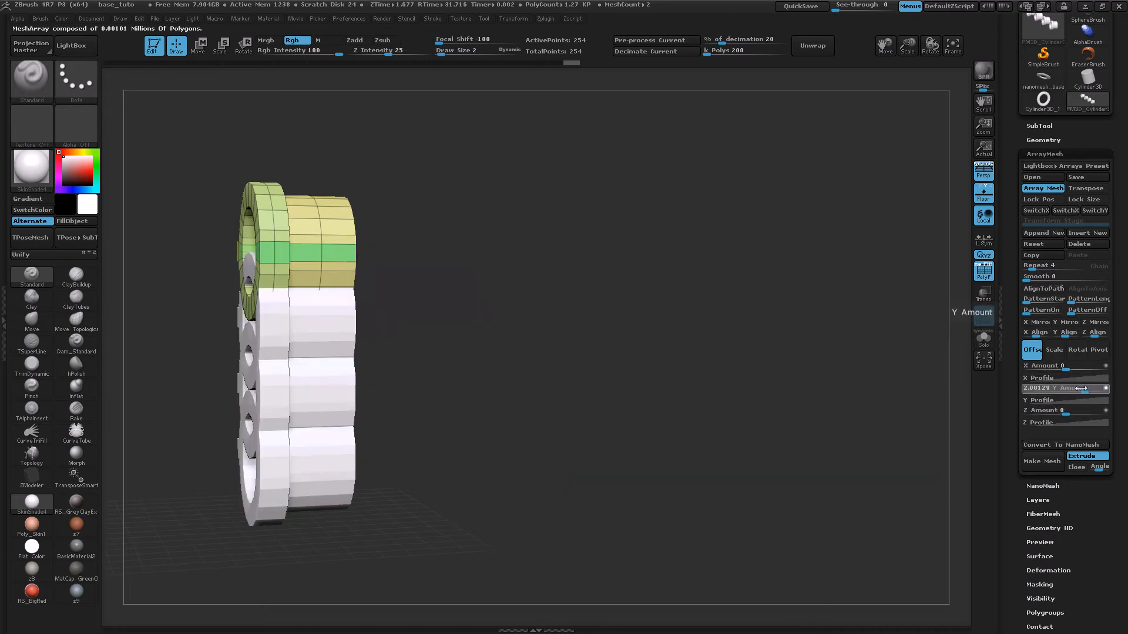
text(0)
key(Return)
- Set the array's Z offset amount to 4 so the copies line up end to end
click(1061, 411)
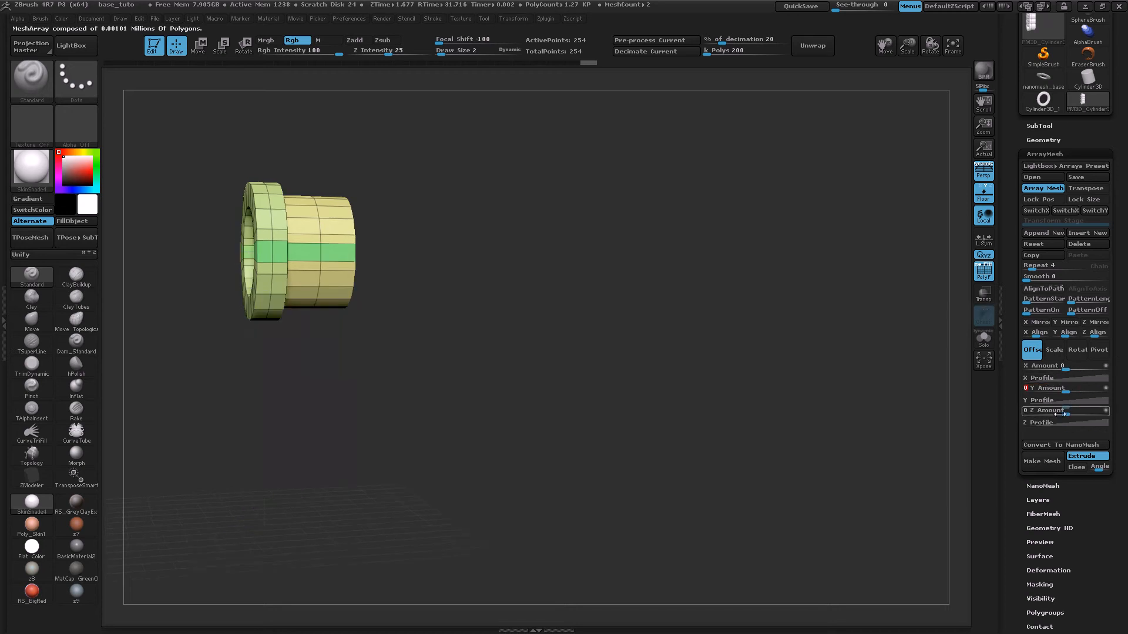
text(4)
key(Return)
drag(596, 347, 723, 457)
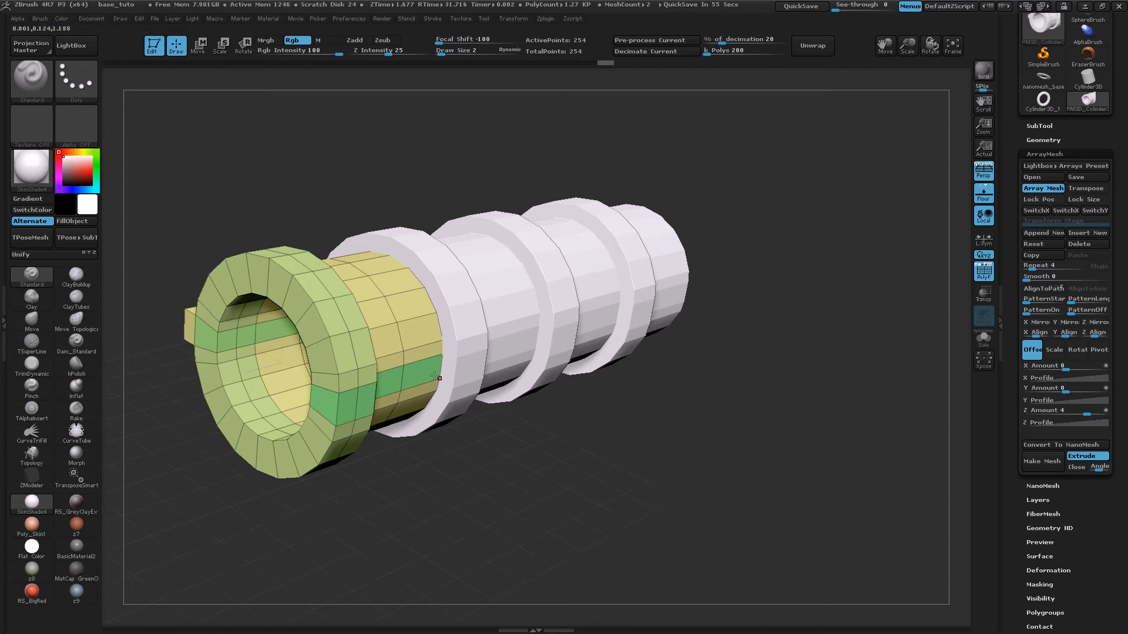
drag(491, 502, 502, 525)
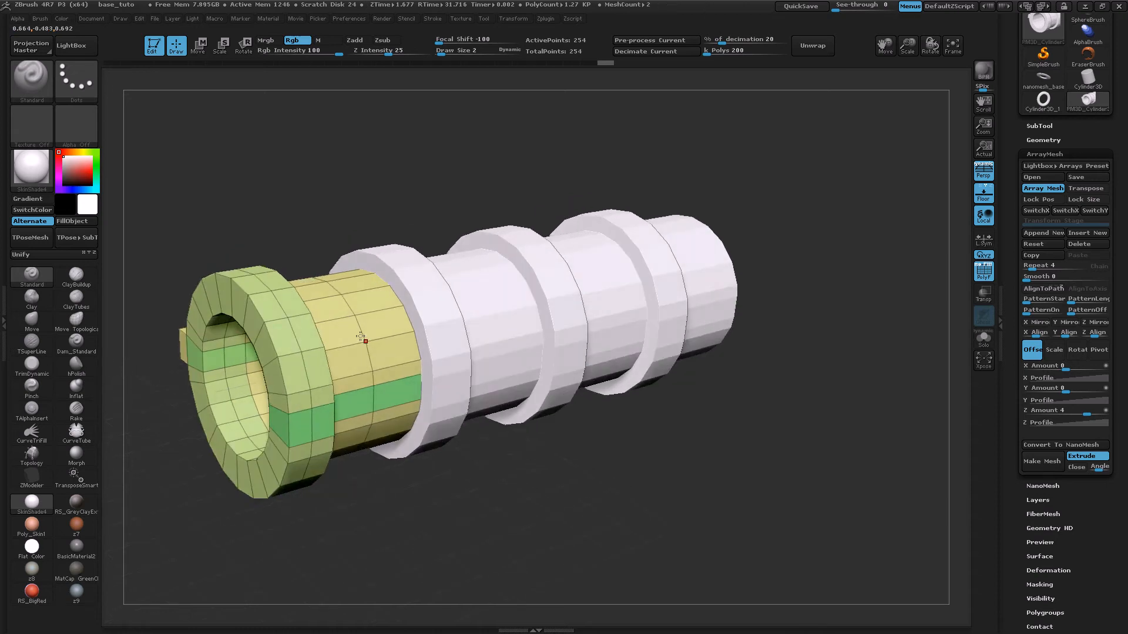
- Switch to the ZModeler brush and set its edge action to Transpose with the EdgeLoop Complete target
click(31, 468)
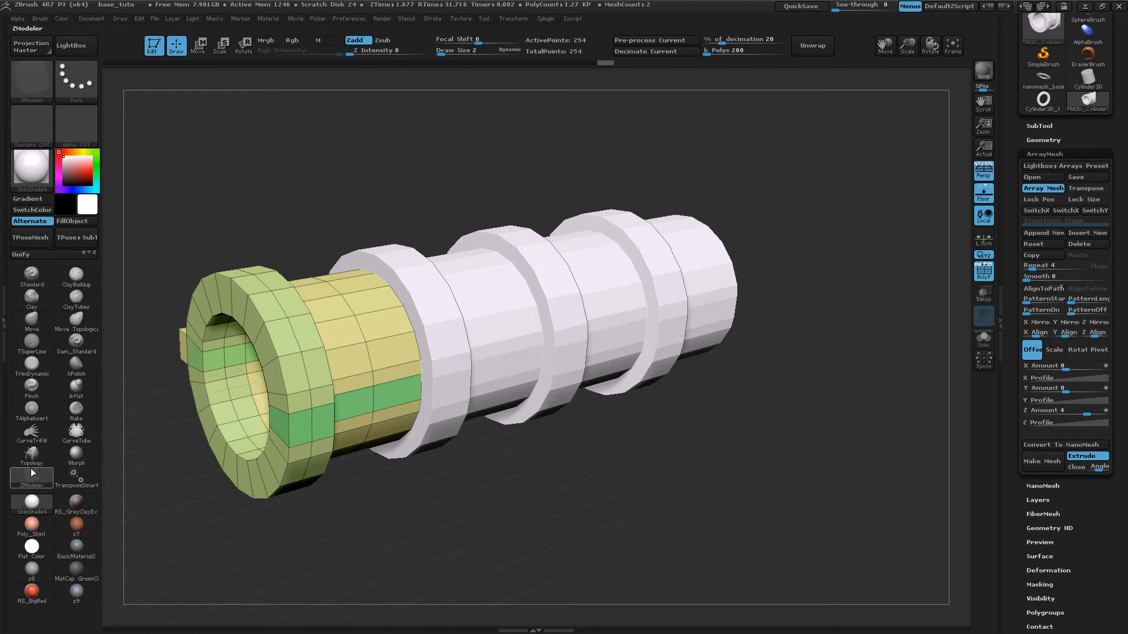
key(space)
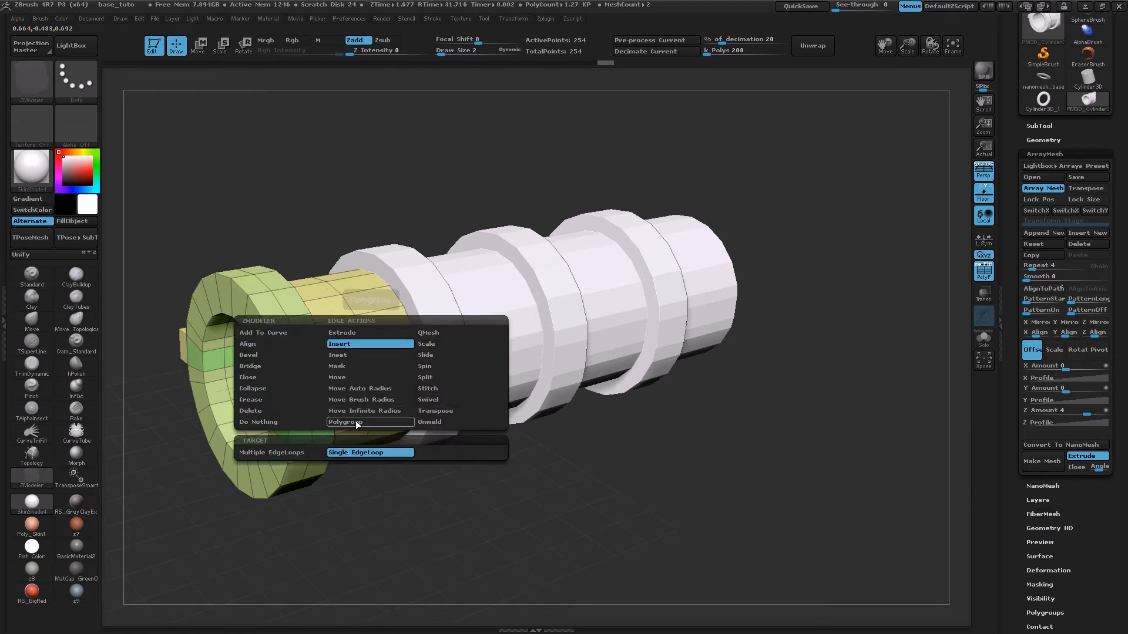
click(445, 411)
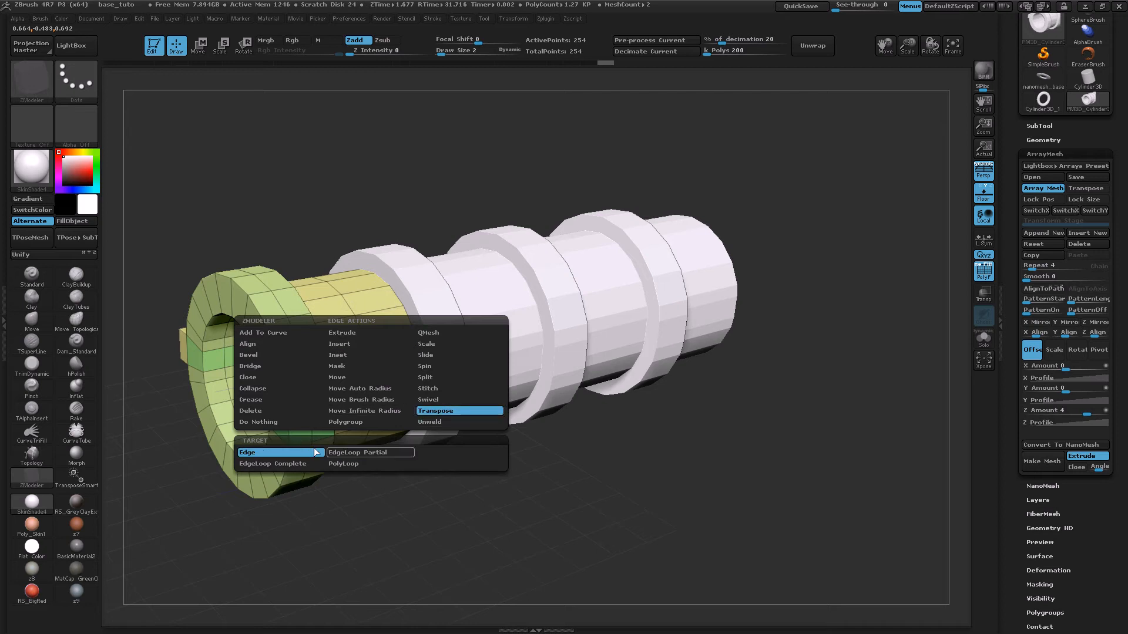
click(345, 464)
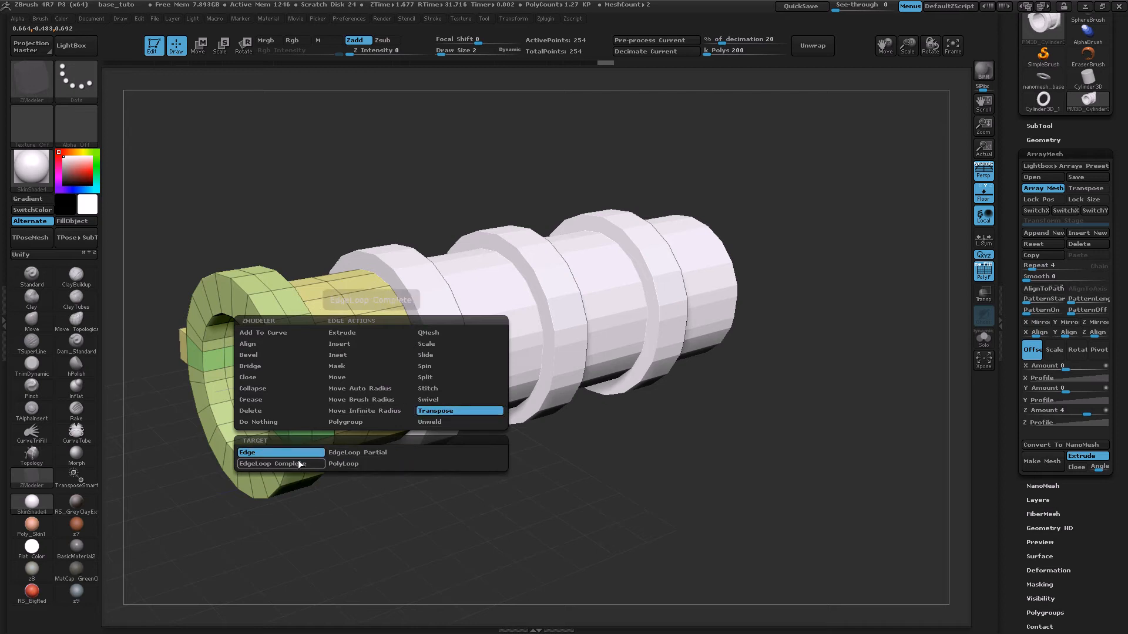
- Isolate the edge loop around the middle of the original's narrow sleeve and scale it inward to form a waist
click(360, 331)
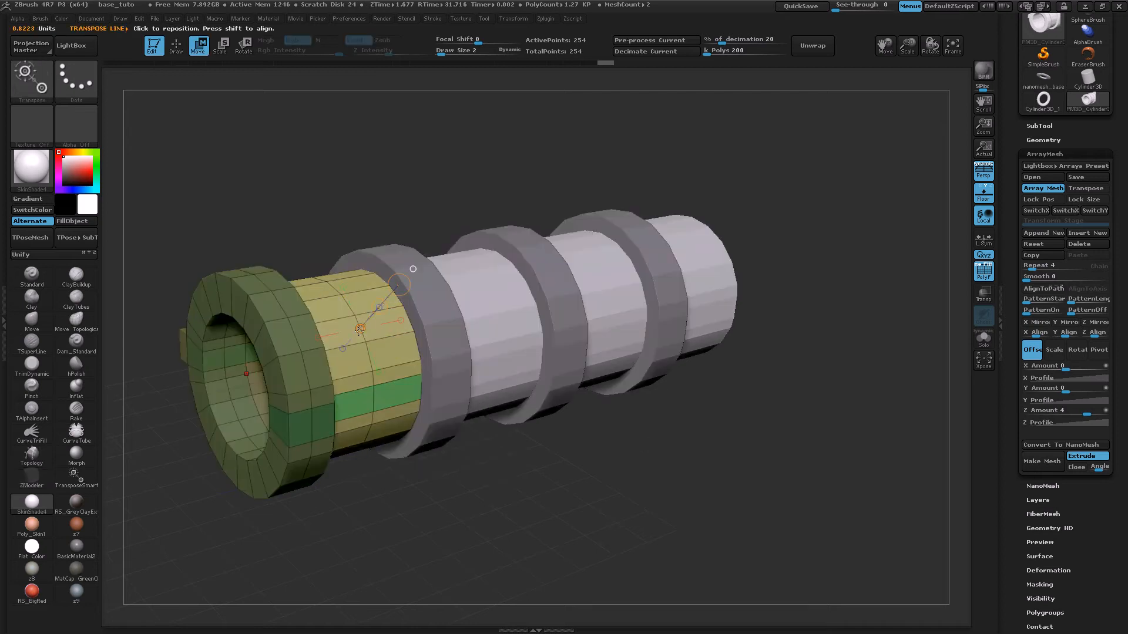
mouse_move(381, 310)
mouse_down()
mouse_move(349, 271)
mouse_move(400, 336)
mouse_move(387, 322)
mouse_up()
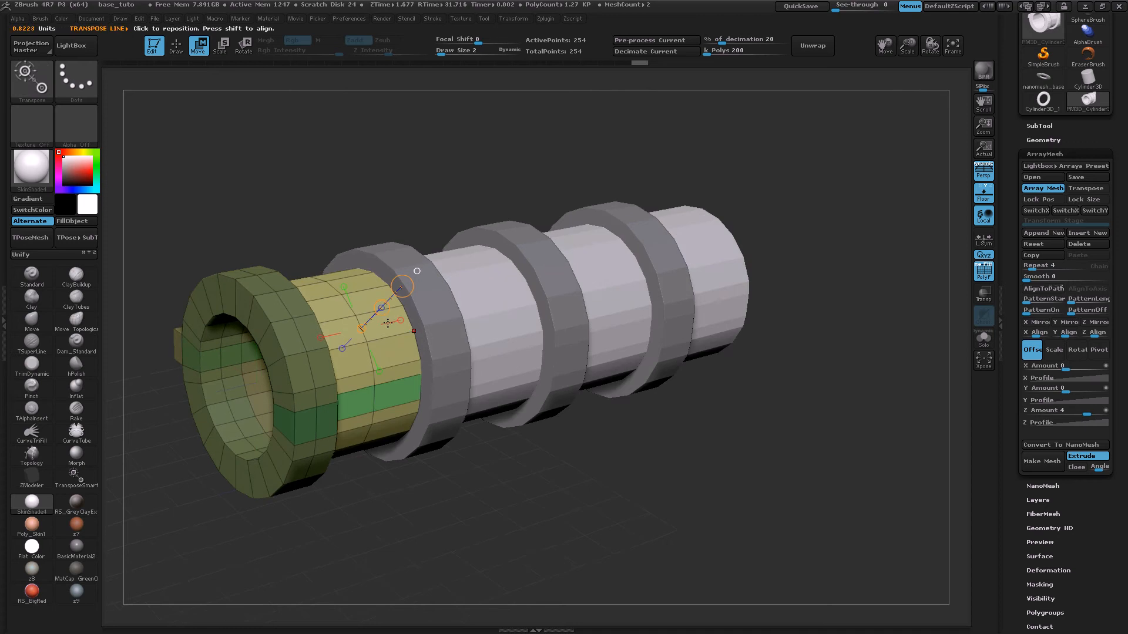
click(417, 271)
click(225, 45)
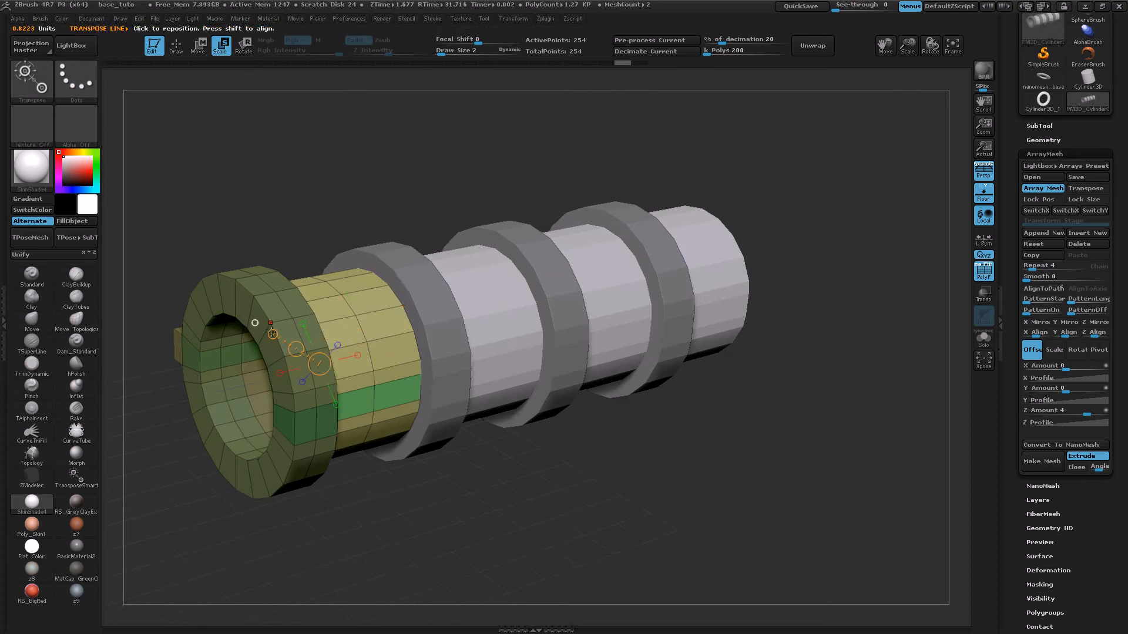
drag(273, 334, 321, 336)
- Return to Draw mode and extrude a single face of the original beside its flange into a small block
drag(600, 510, 438, 503)
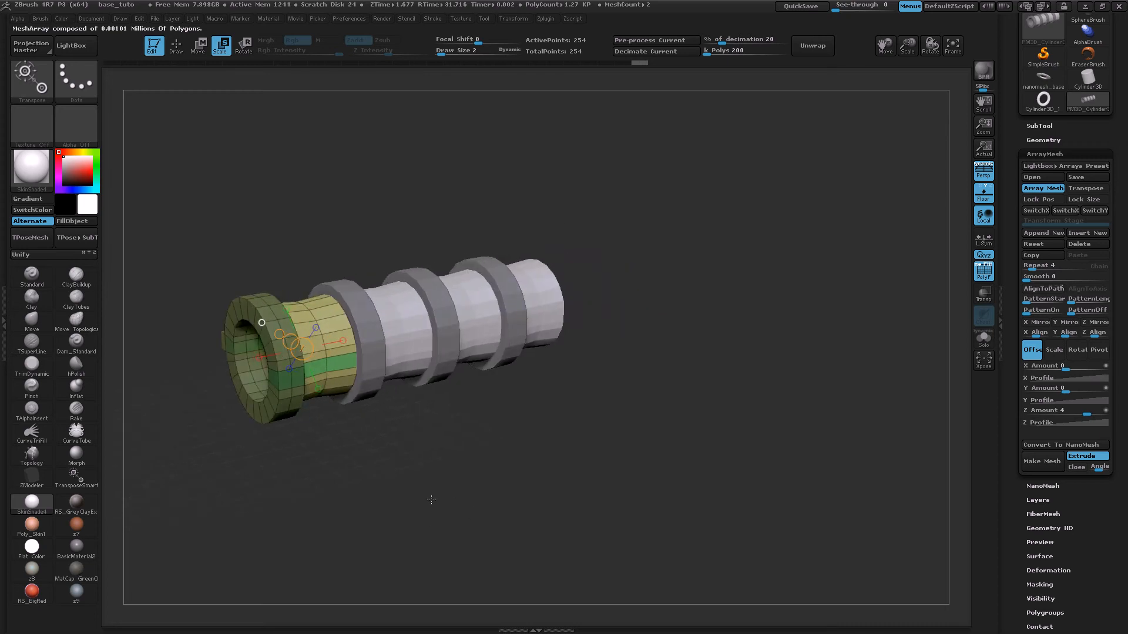
alt+drag(433, 468, 514, 474)
click(179, 46)
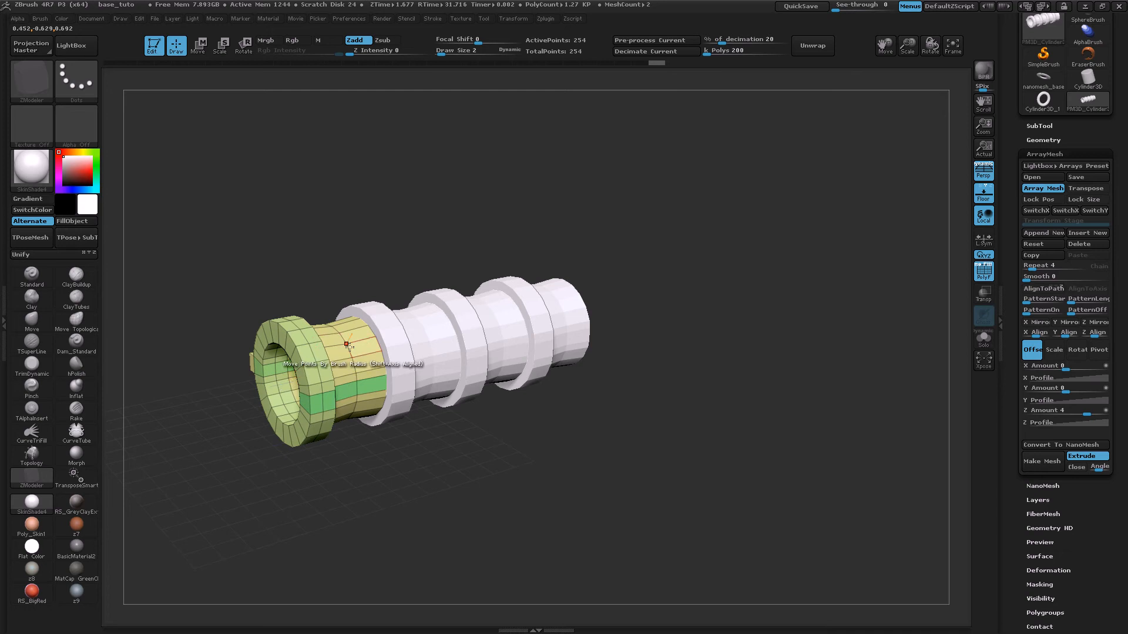
drag(320, 355, 371, 389)
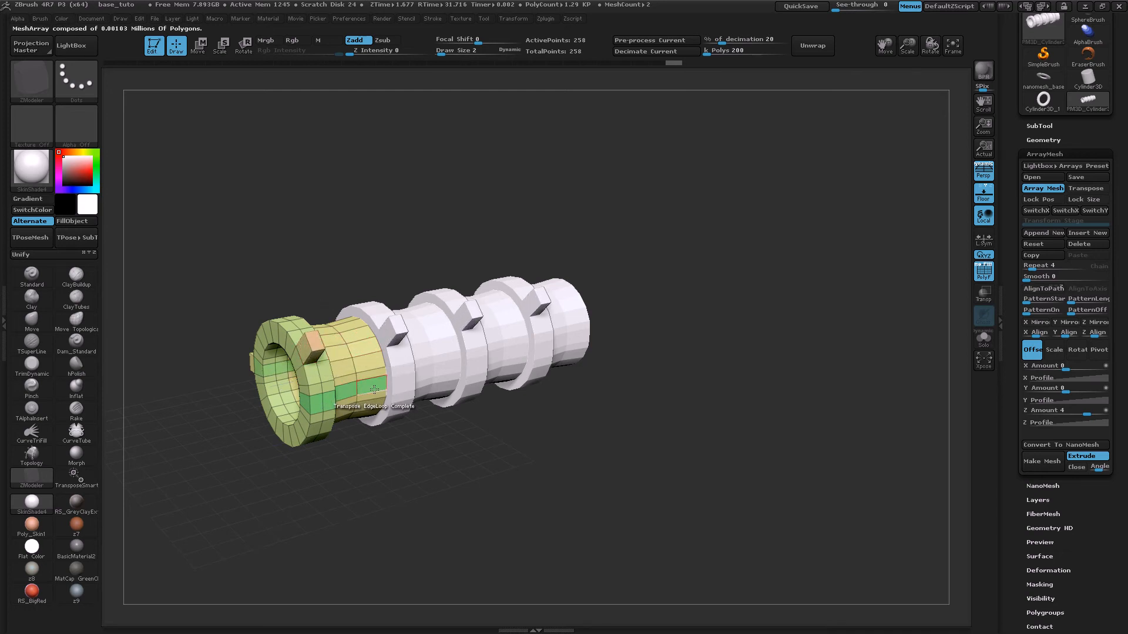
- Undo the block extruded beside the original's flange
key(ctrl+z)
drag(459, 471, 560, 464)
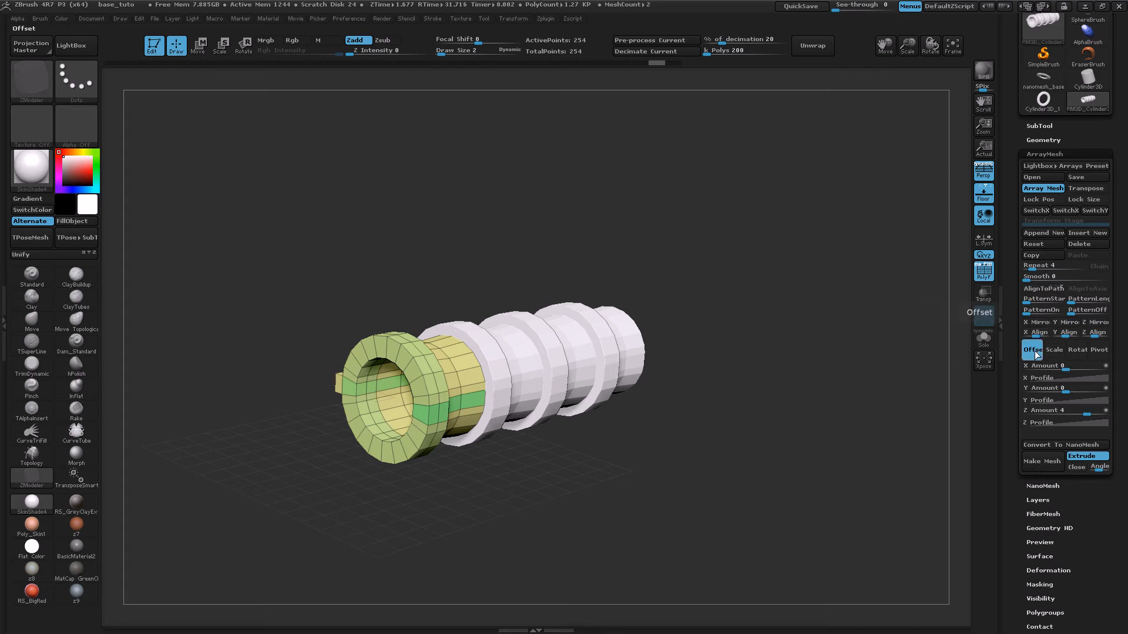
- Try flattening the copies progressively with a Z scale amount of 0.20893, and restore that amount to 1
click(1055, 350)
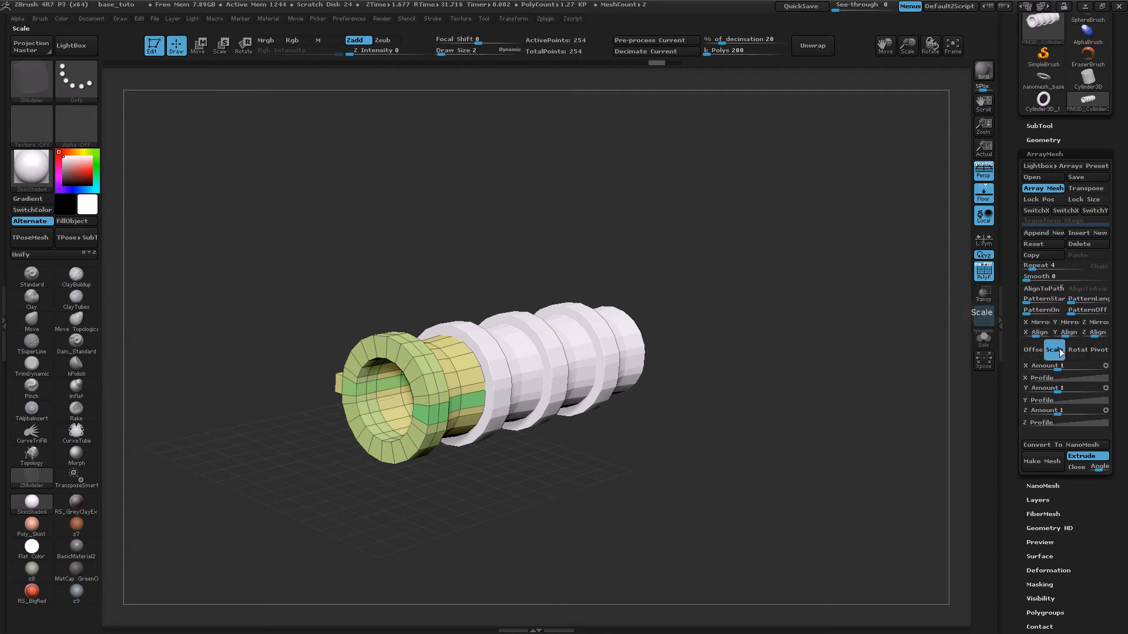
drag(1058, 412, 1036, 413)
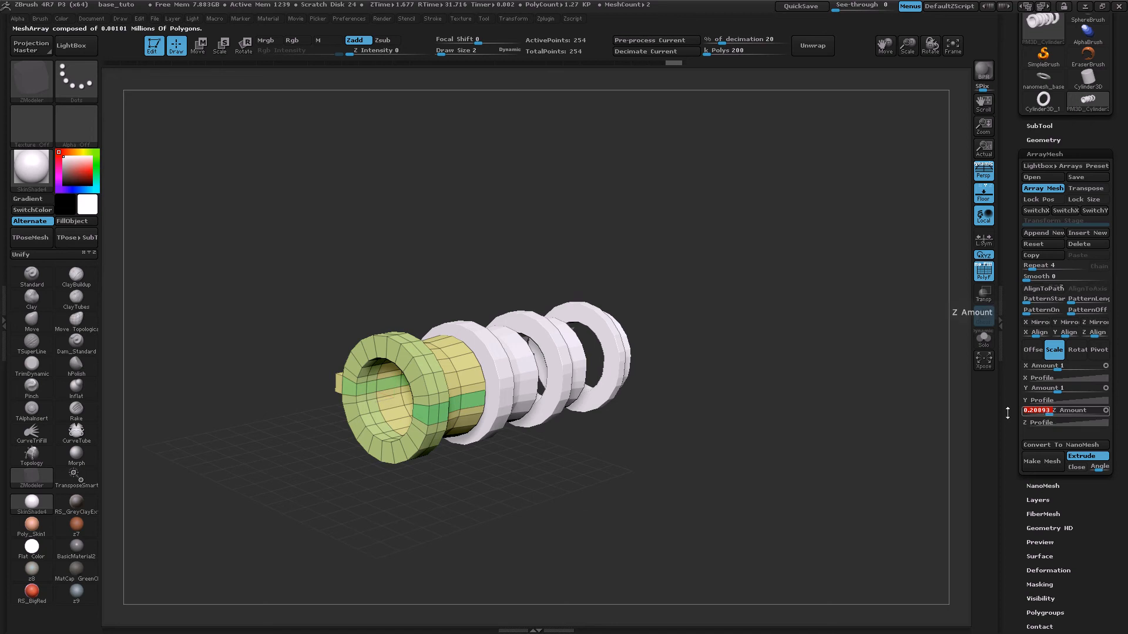
shift+drag(787, 415, 767, 417)
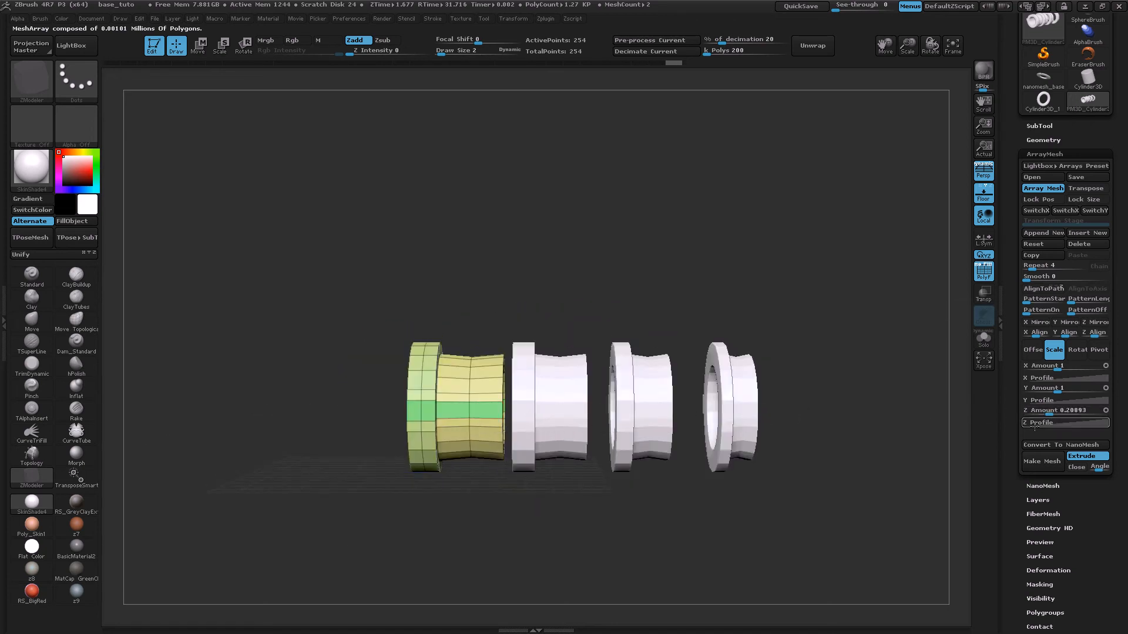
click(1049, 412)
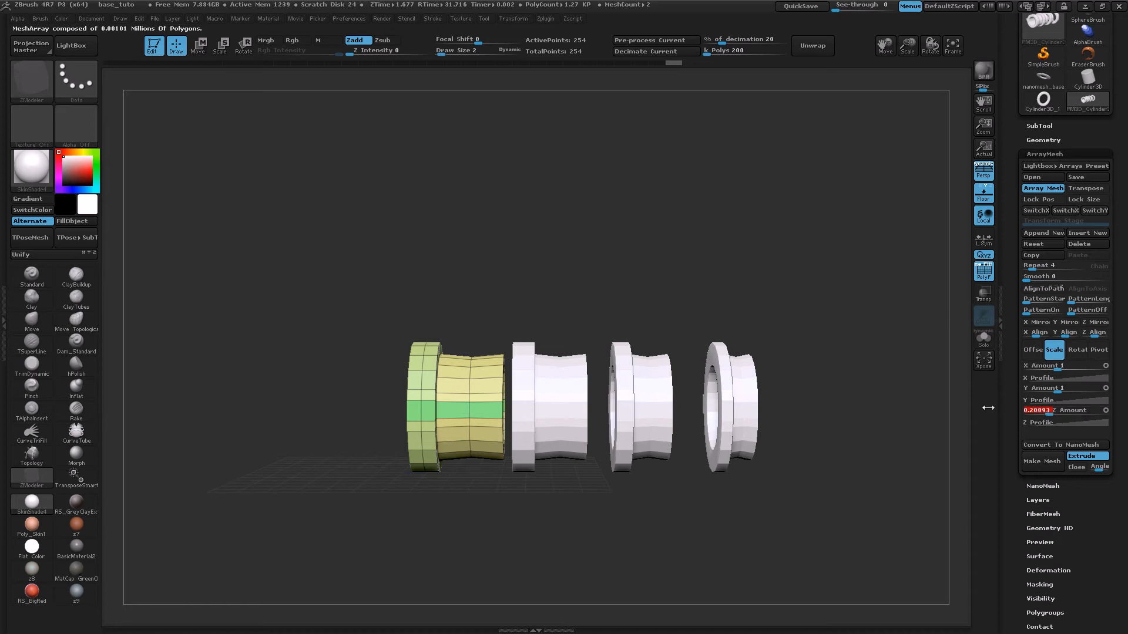
text(1)
- Set the array's X and Y scale amounts to 1.5 so the copies widen along the row
click(1038, 368)
text(1.)
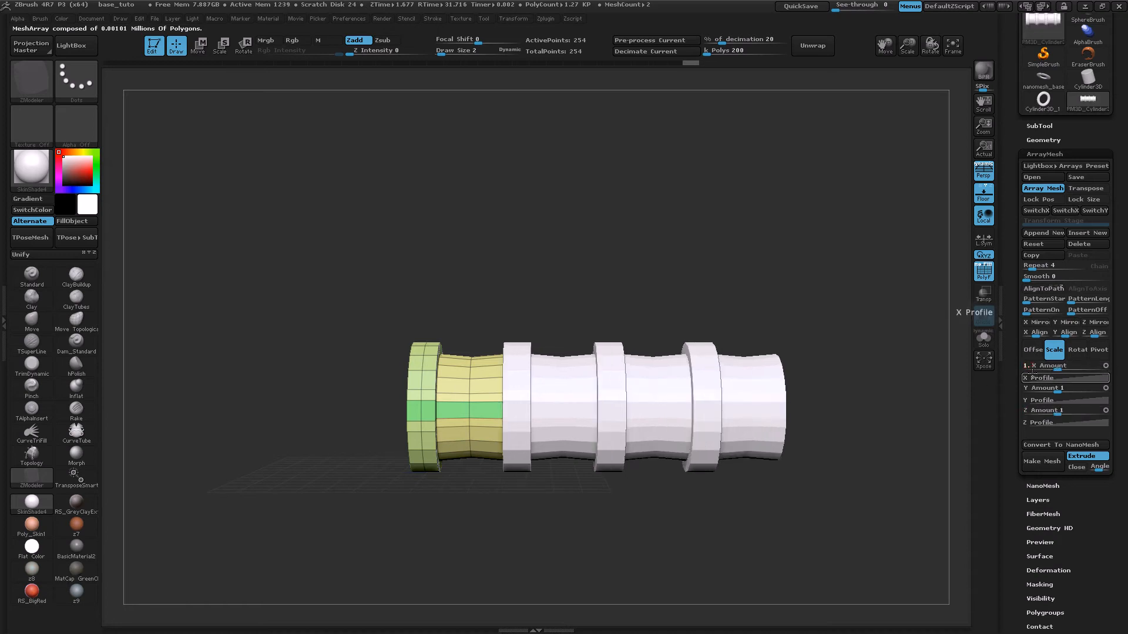
text(5)
click(1057, 390)
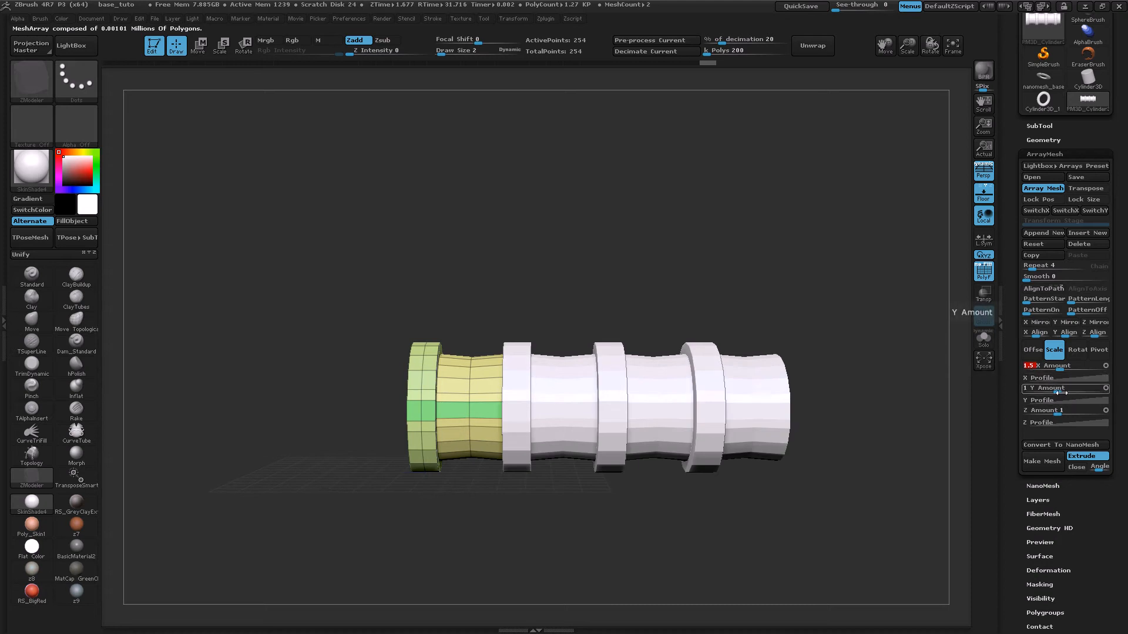
text(1.5)
key(Return)
drag(658, 283, 629, 315)
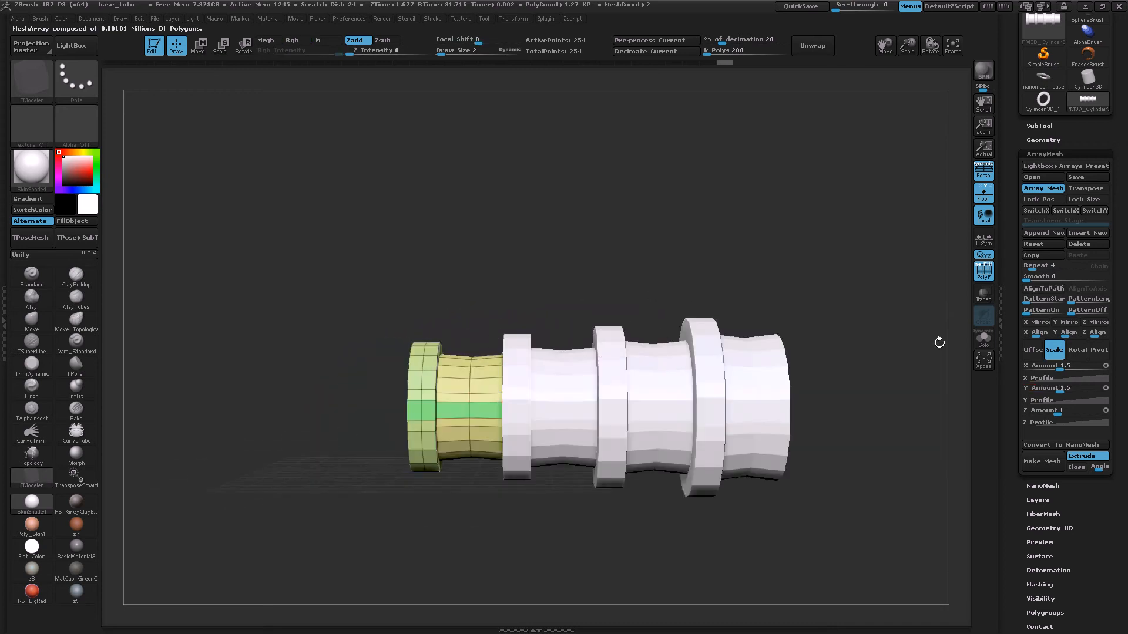
- Set the array's X and Y scale amounts to 2
click(1058, 366)
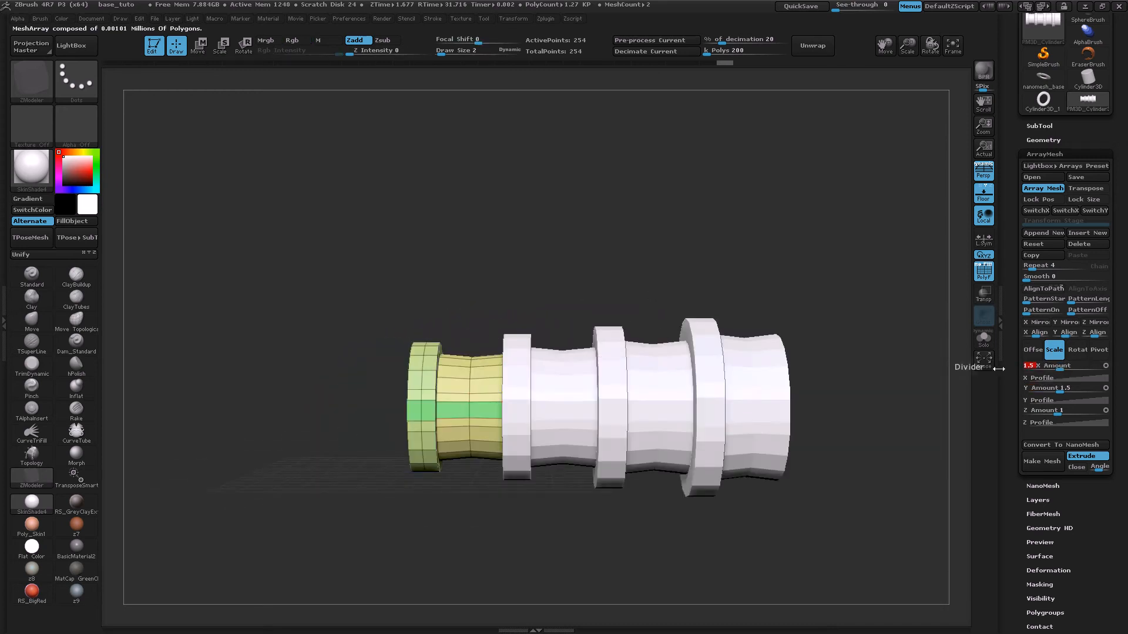
text(2)
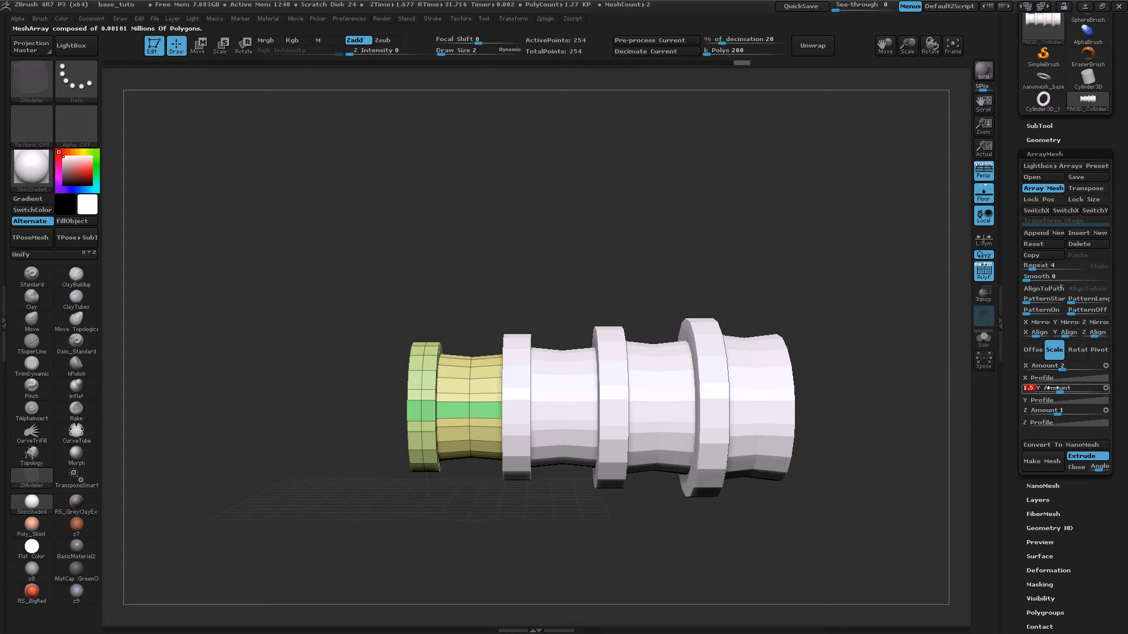
text(2)
key(Return)
- Increase the array's repeat count to 15 and bring up its Offset amounts
alt+drag(793, 265, 560, 244)
drag(1025, 265, 1039, 266)
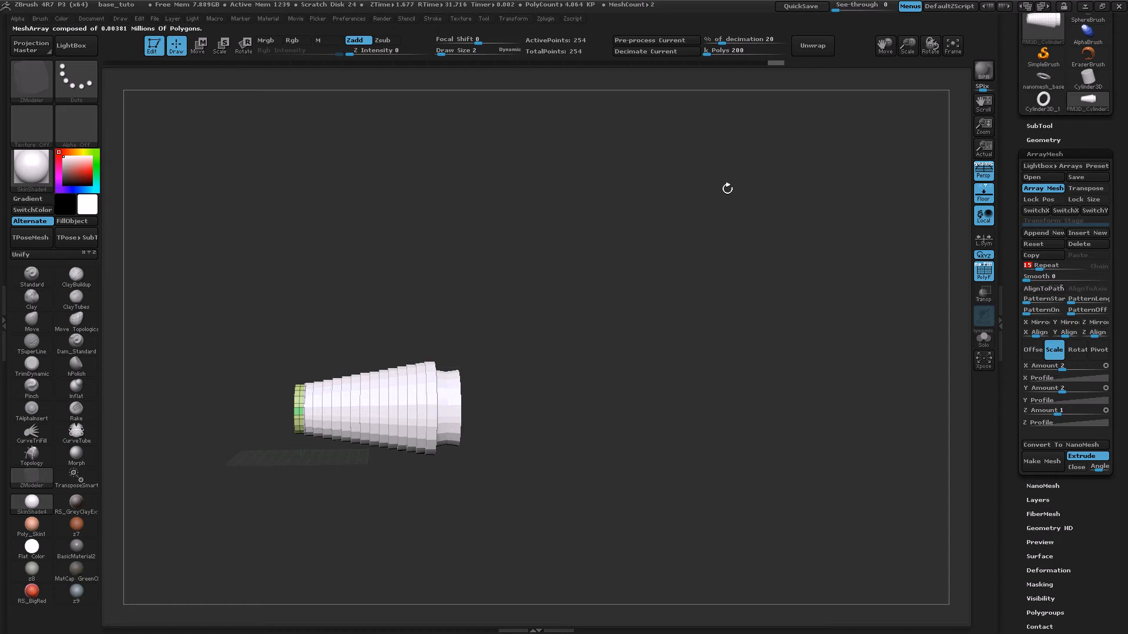
click(1032, 350)
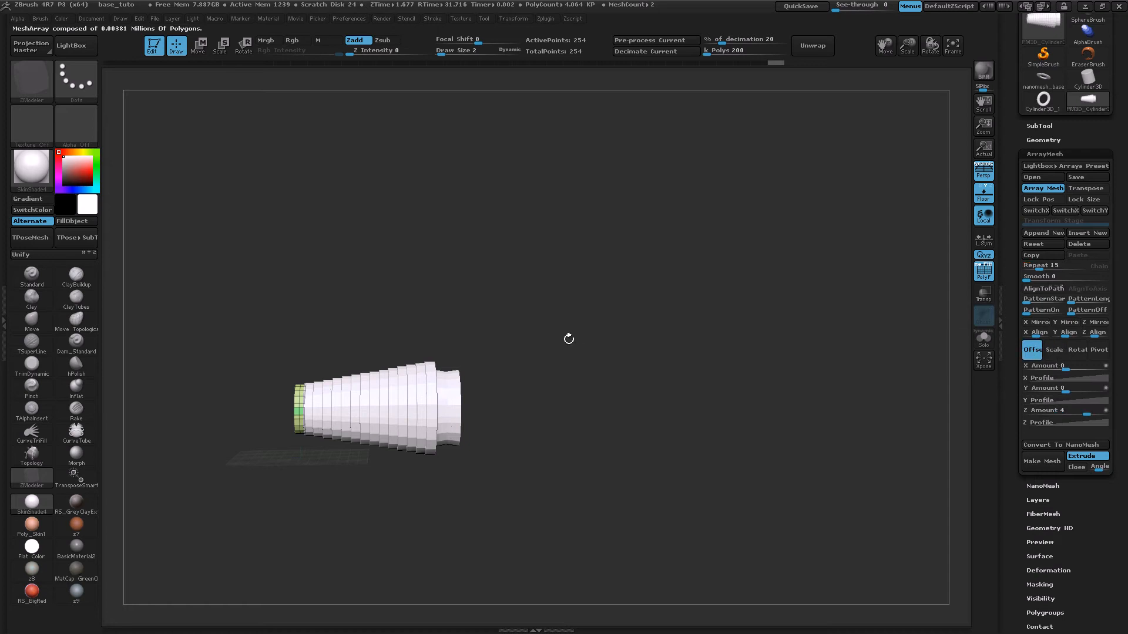
drag(569, 366, 580, 365)
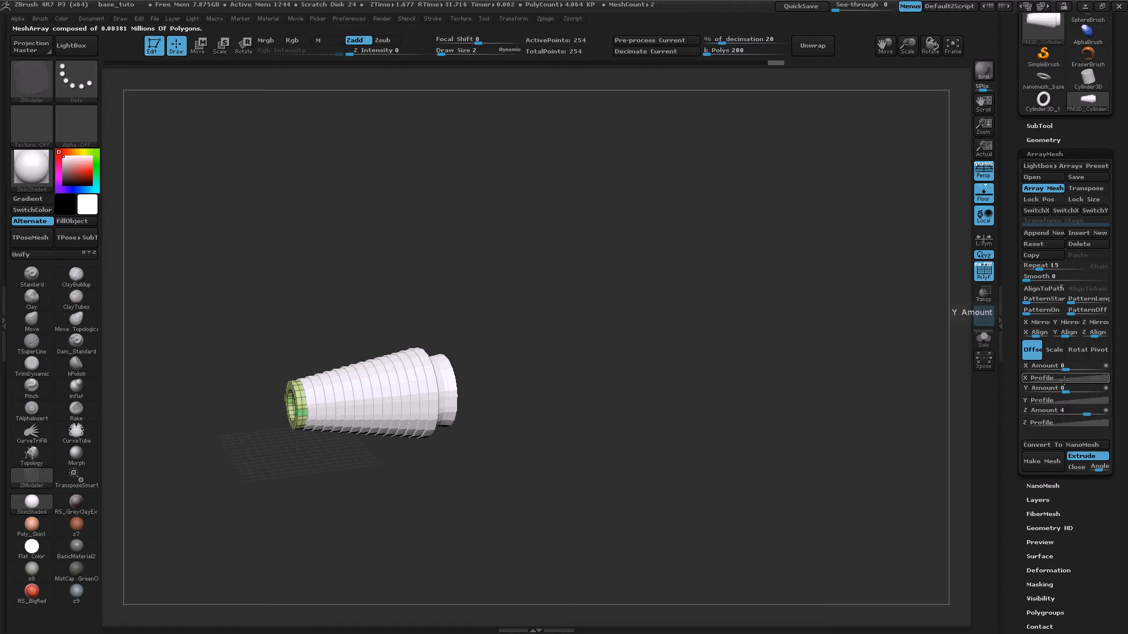
drag(826, 416, 655, 379)
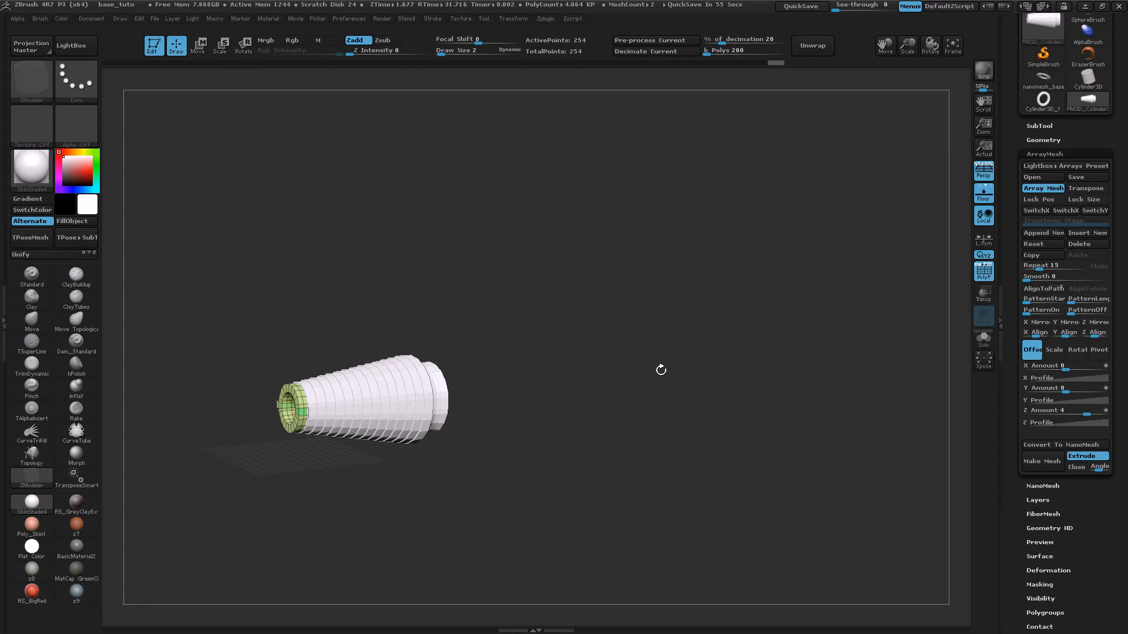
- Activate the Move action line and enable ArrayMesh Transpose so the line controls the array
click(200, 47)
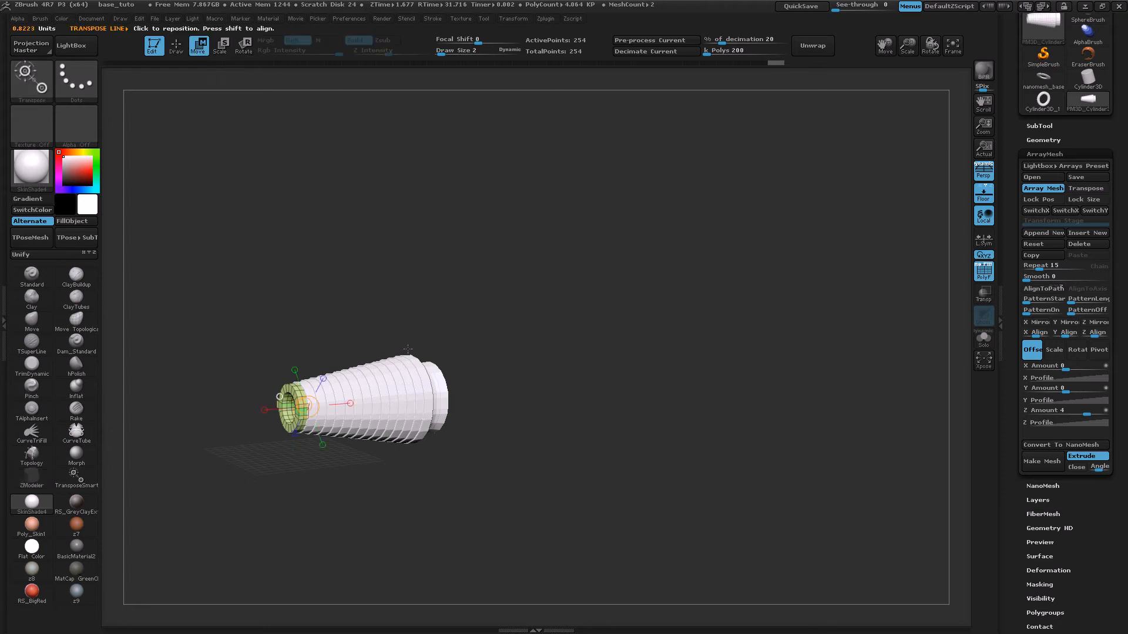
shift+drag(446, 318, 411, 353)
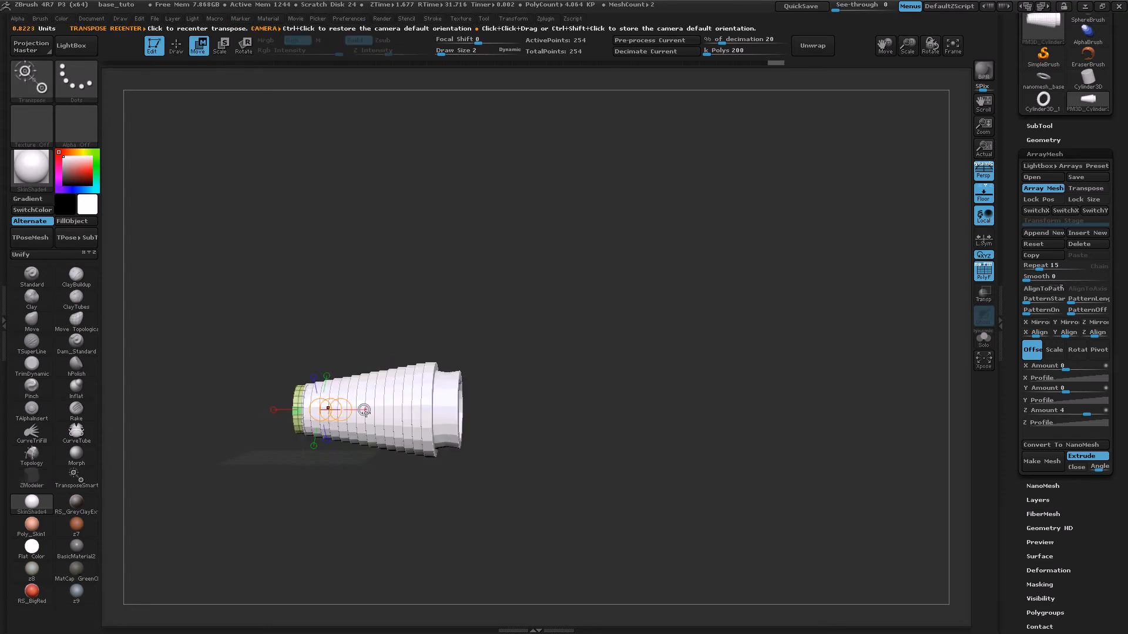
drag(330, 410, 405, 352)
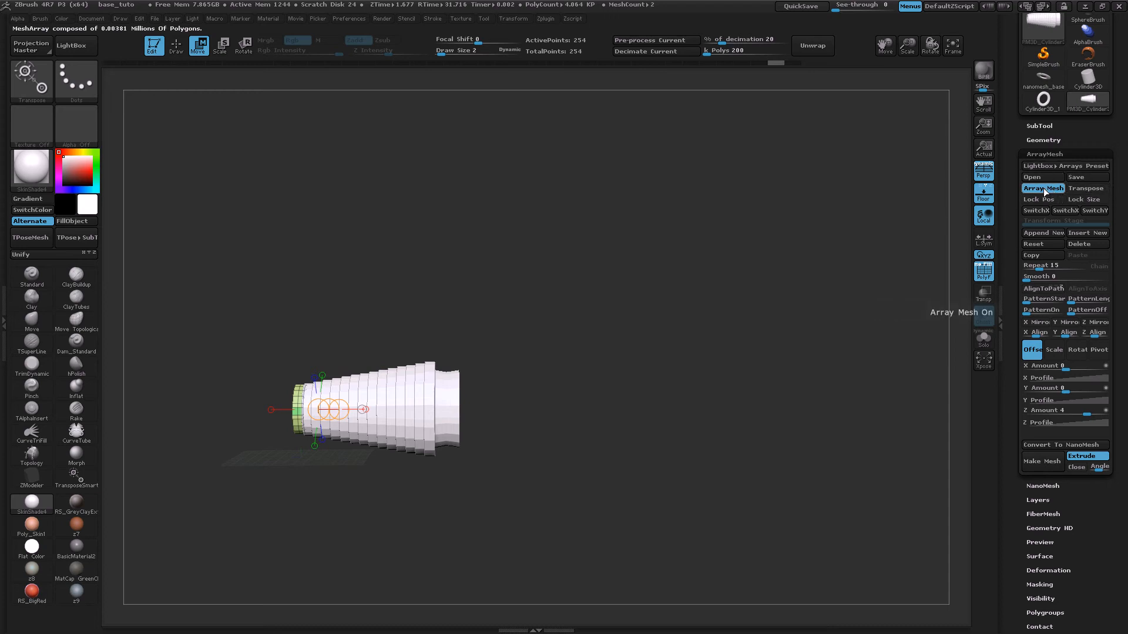
click(1094, 188)
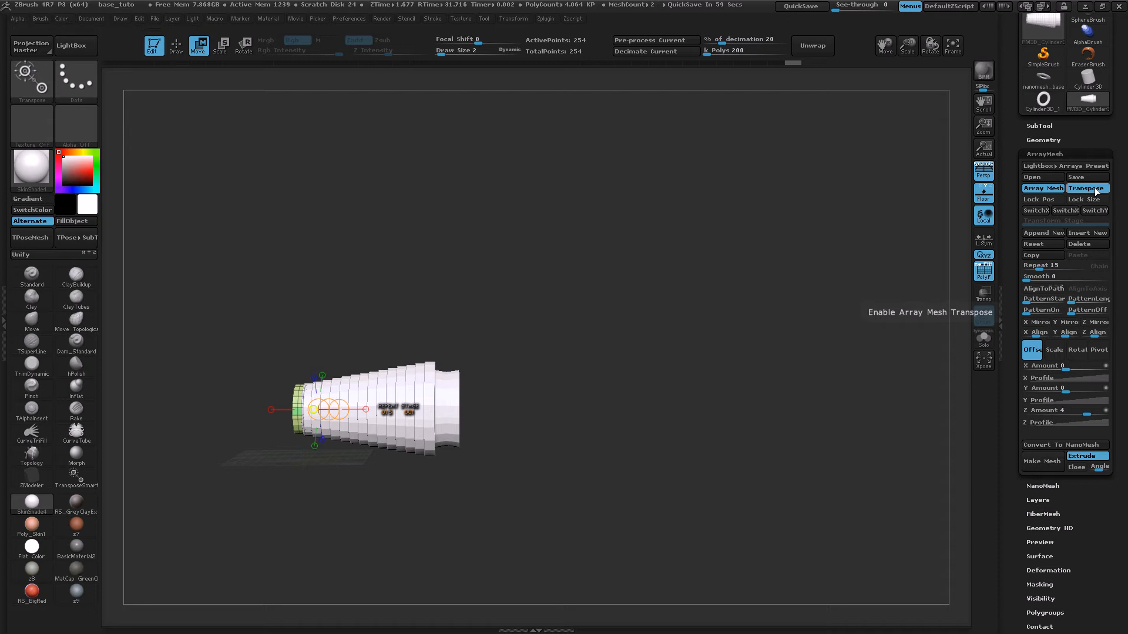
click(220, 47)
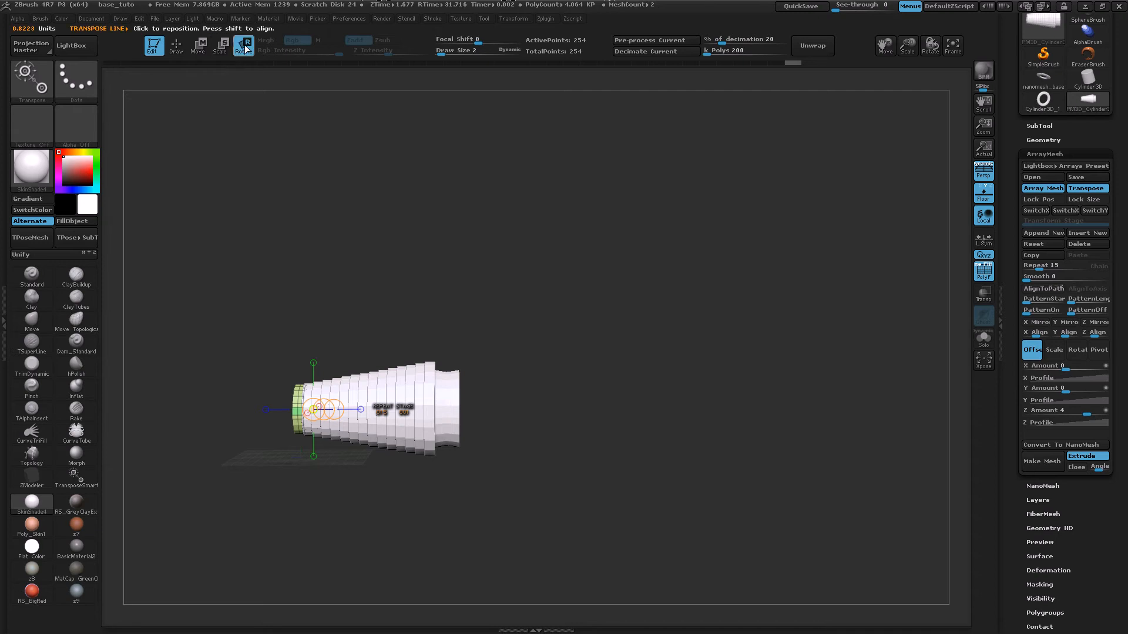
click(221, 49)
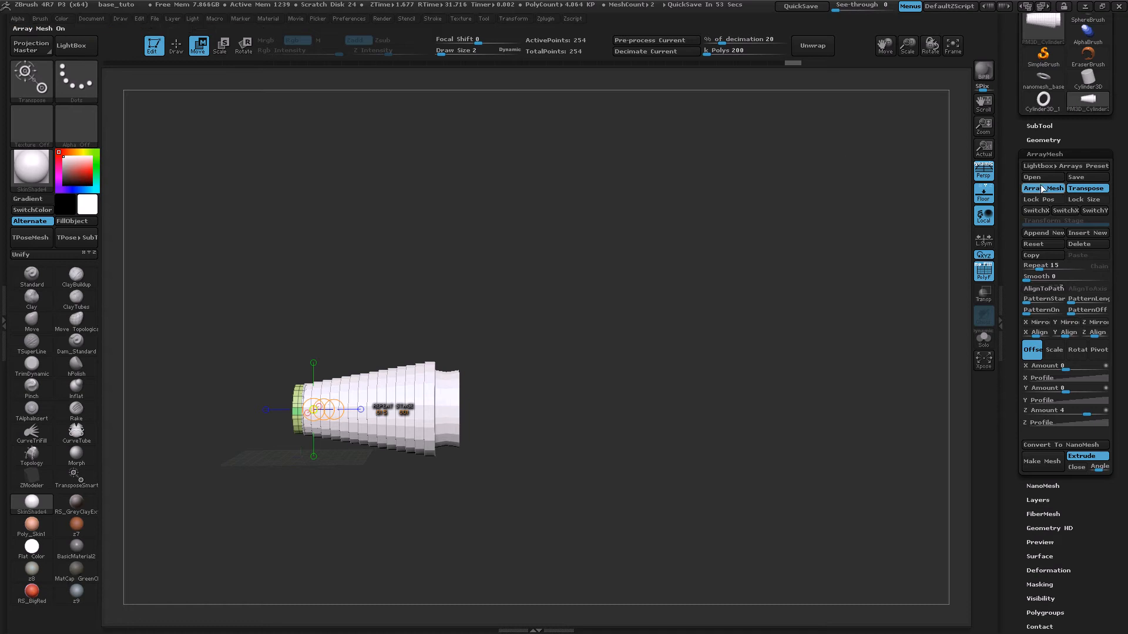
- Turn off perspective and spread the copies apart with the action line to a Z offset amount of 14.11
drag(610, 328, 690, 167)
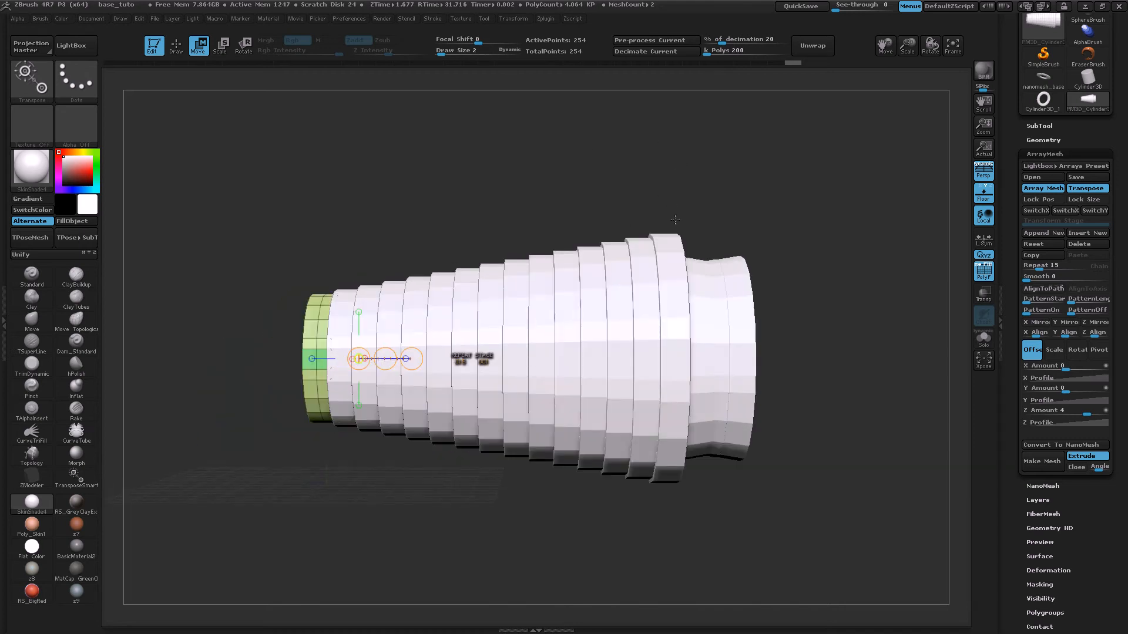
key(p)
alt+drag(711, 194, 681, 202)
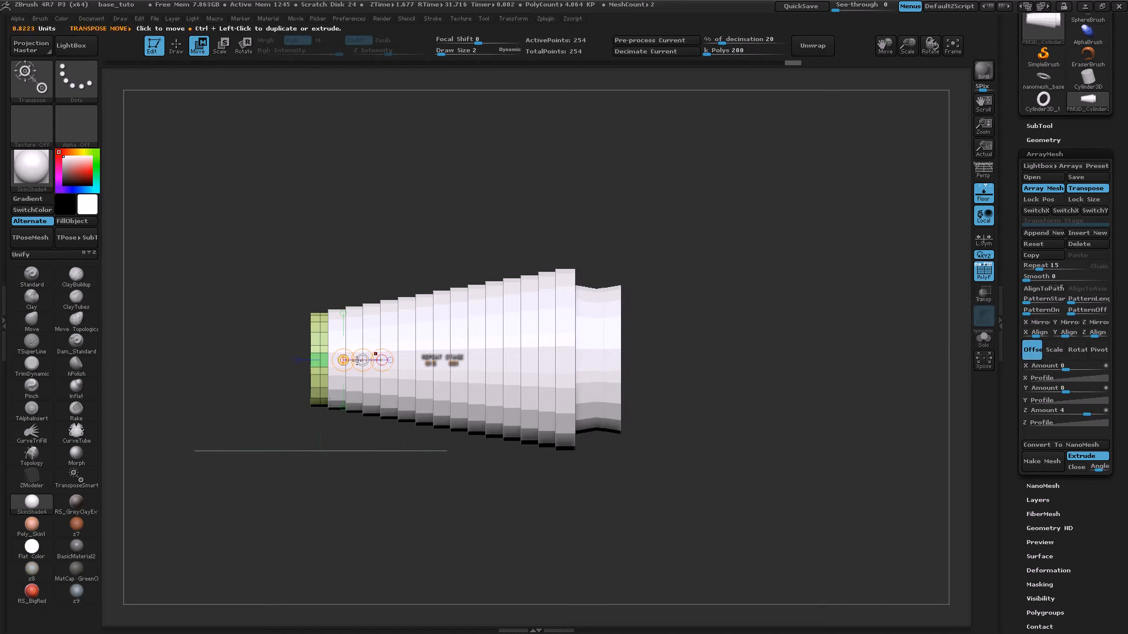
drag(364, 359, 782, 349)
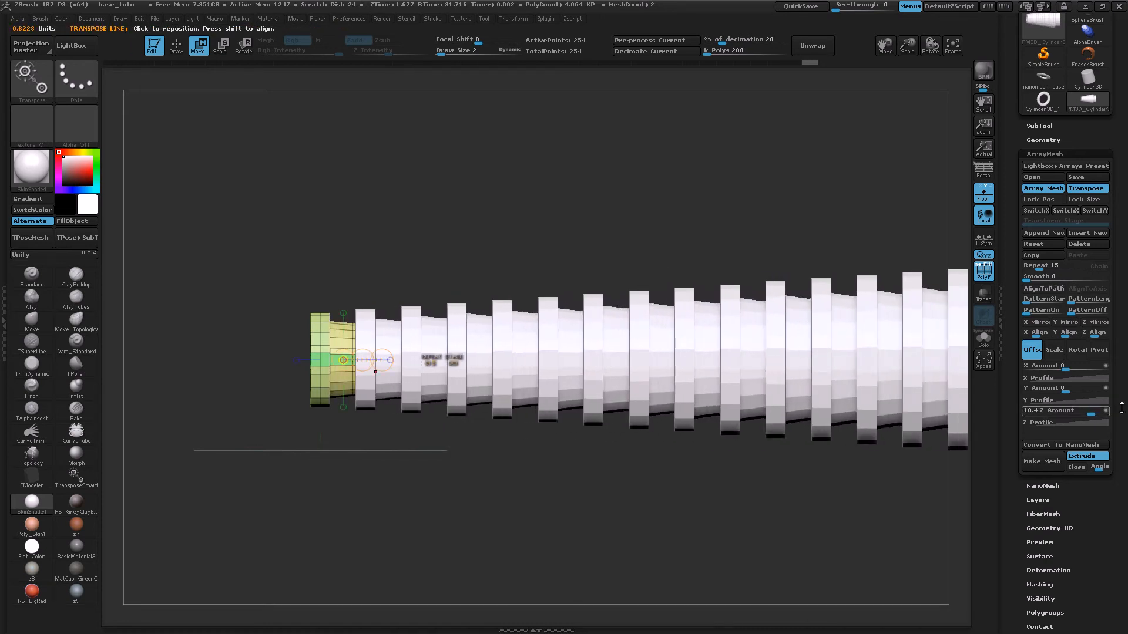
alt+drag(500, 523, 408, 443)
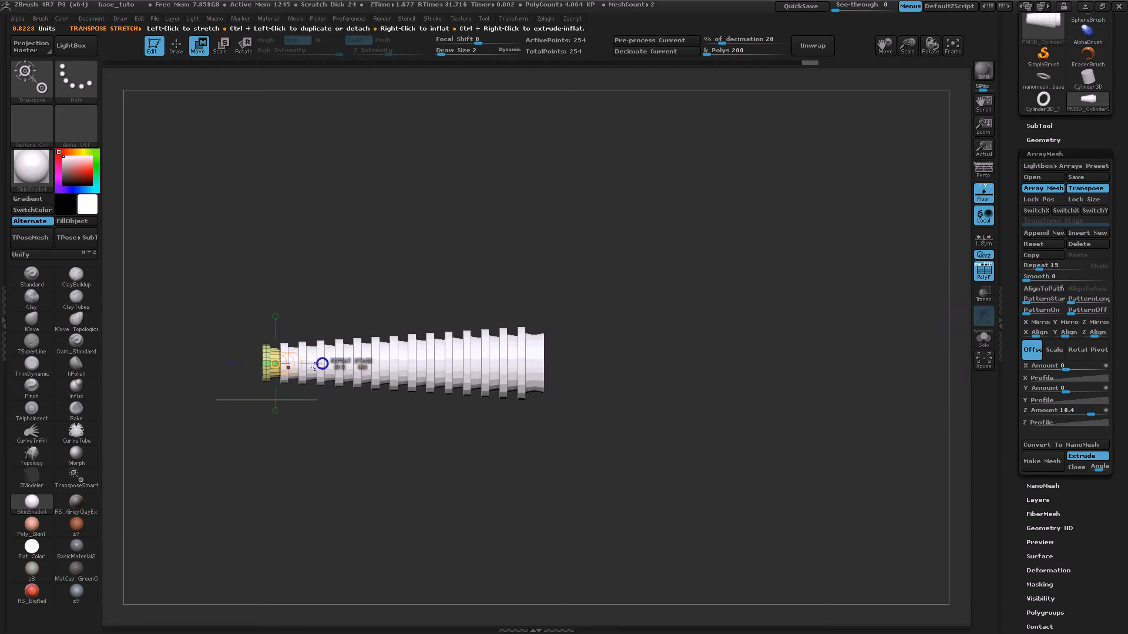
drag(284, 364, 374, 351)
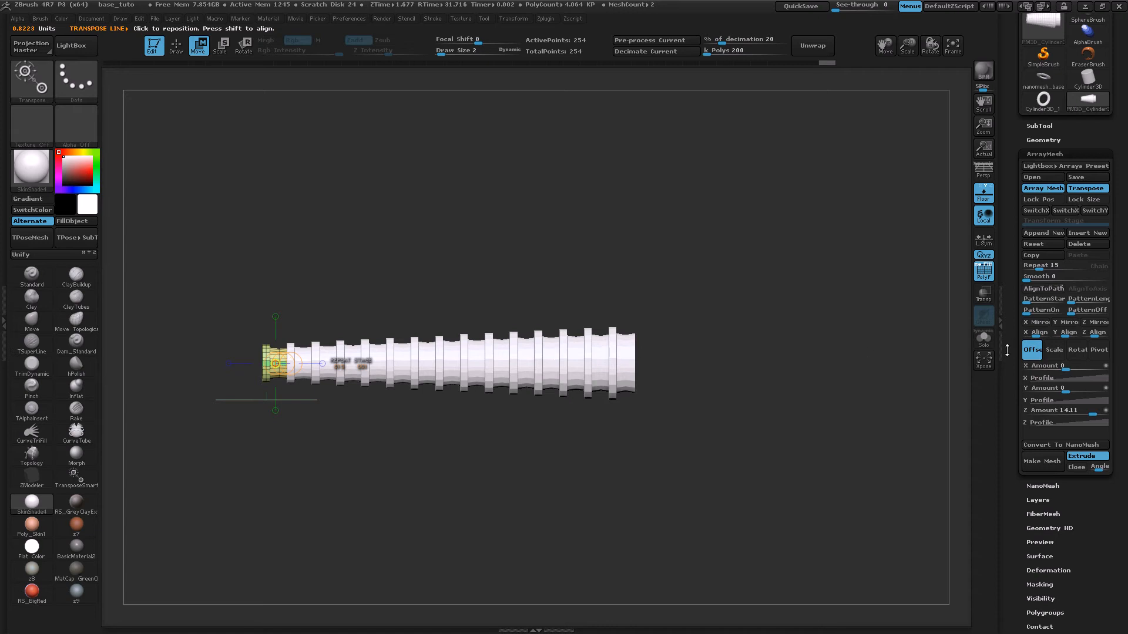
- Switch the array to Scale and enlarge the copies with the action line to 2.48 on X, Y and Z
click(1055, 351)
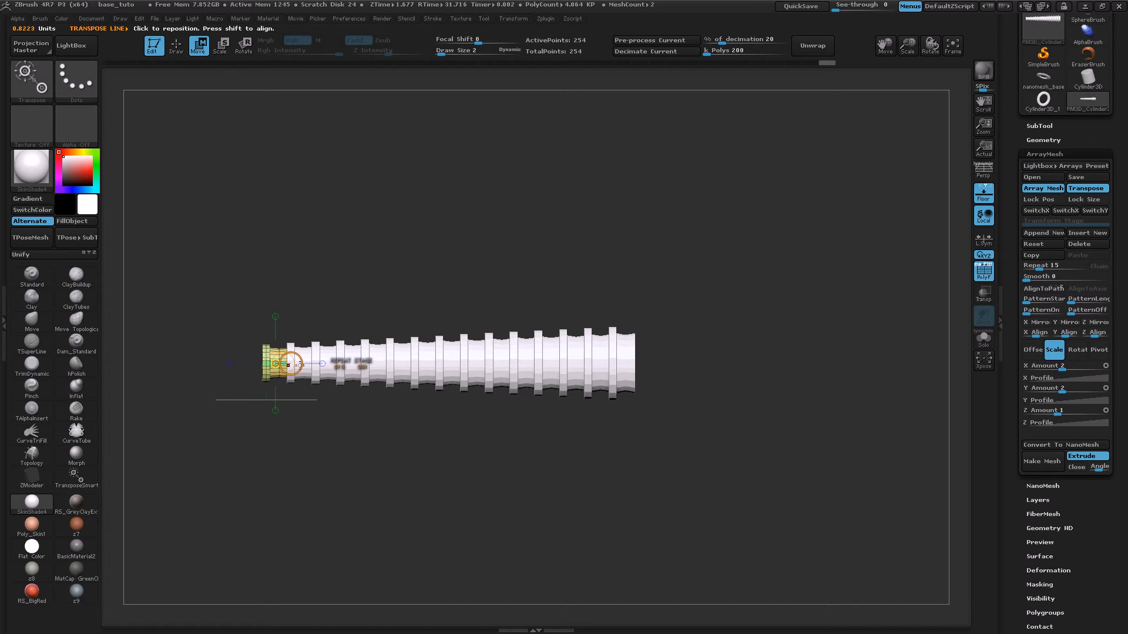
mouse_move(291, 364)
mouse_down()
mouse_move(337, 364)
mouse_move(283, 364)
mouse_move(313, 361)
mouse_move(298, 351)
mouse_move(321, 312)
mouse_move(285, 373)
mouse_move(297, 354)
mouse_up()
key(ctrl+z)
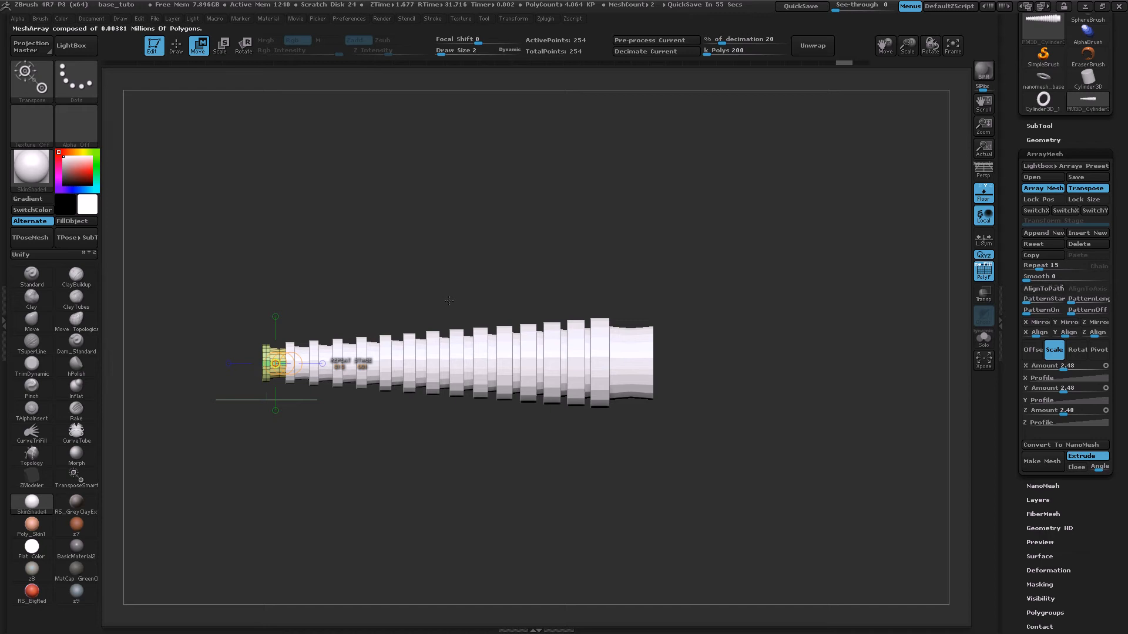
- Try rotating the copies with the Move action line while the array is set to Rotate, and undo the change
drag(450, 301, 535, 531)
alt+drag(536, 456, 480, 291)
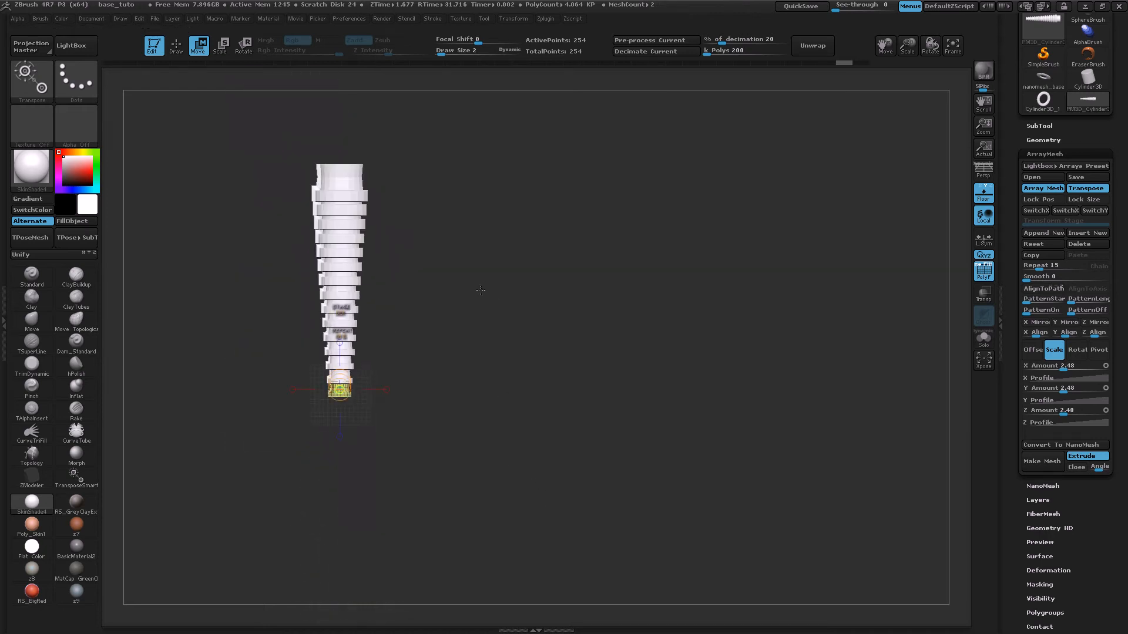
click(1077, 350)
alt+drag(418, 341, 341, 156)
alt+drag(473, 216, 480, 374)
drag(338, 315, 400, 305)
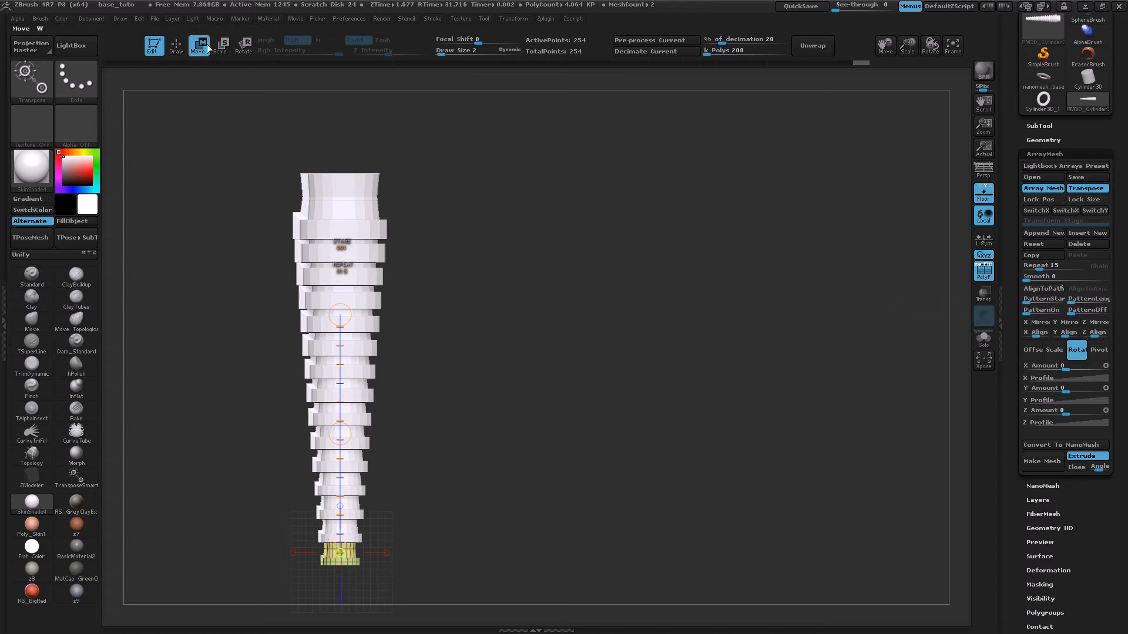
key(ctrl+z)
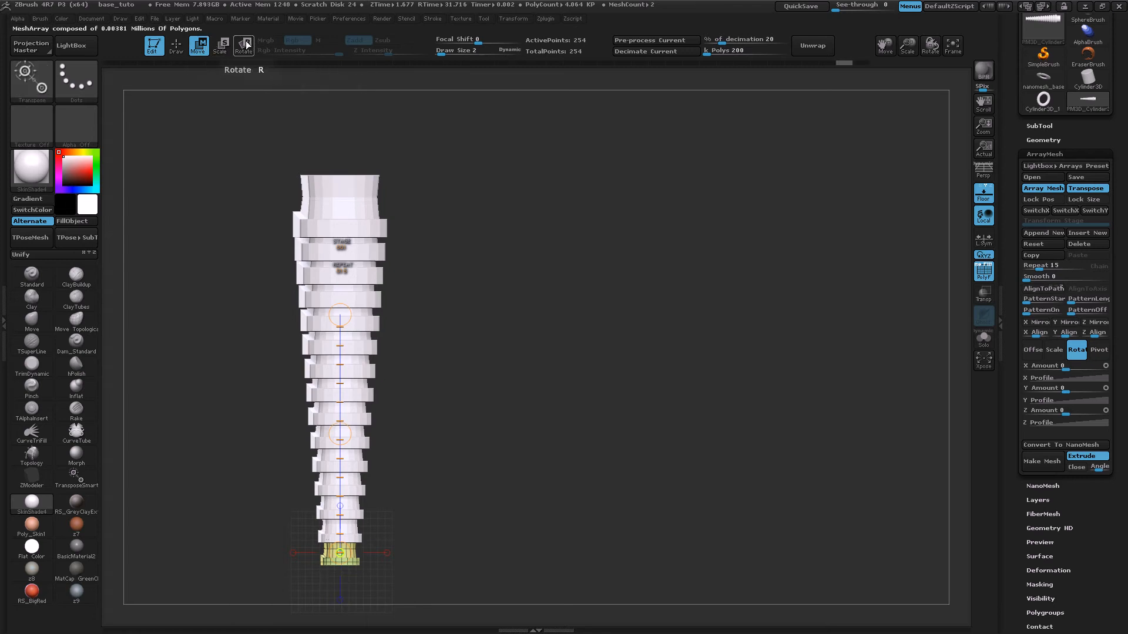
- Rotate the copies progressively with the Rotate action line to a Y amount of -65, and show the array's Rotate amounts
click(245, 45)
key(ctrl+z)
key(ctrl+z)
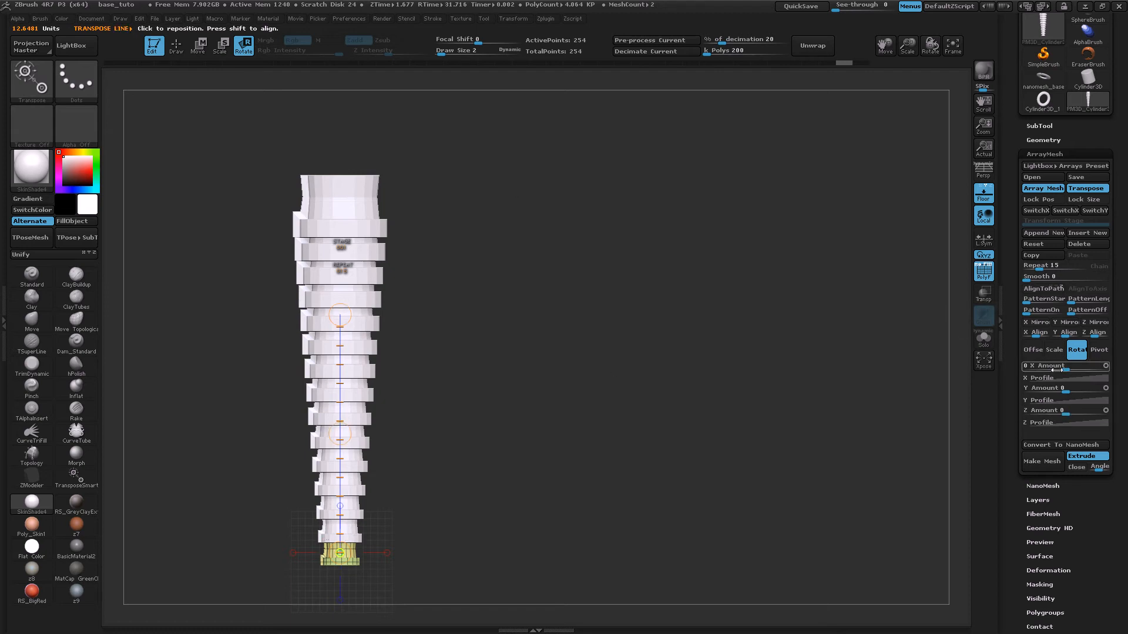
click(1057, 352)
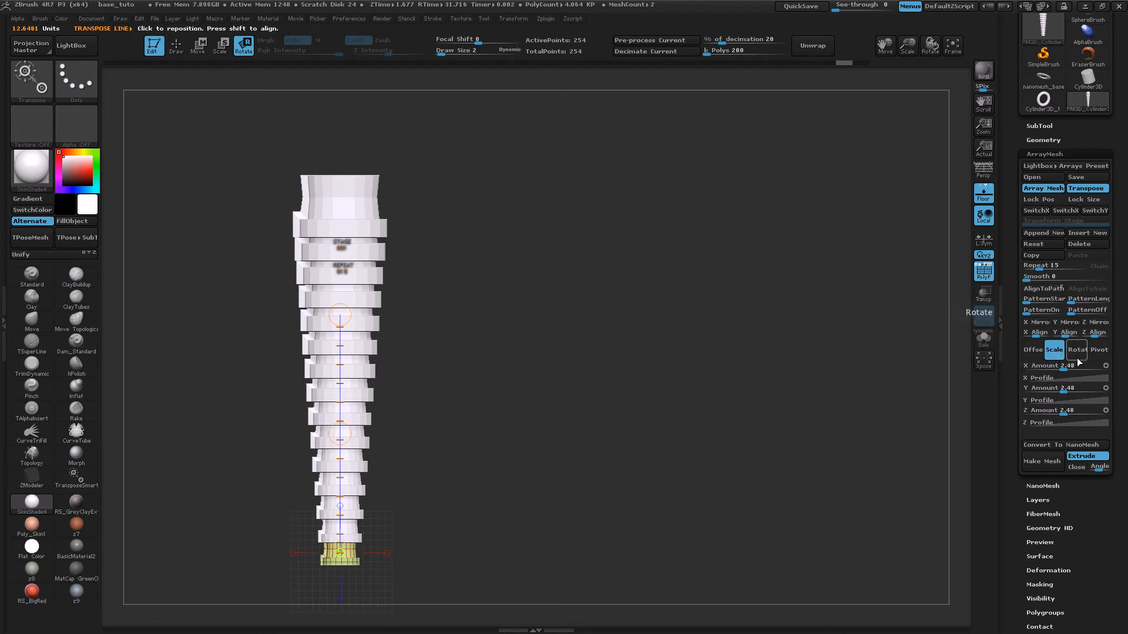
click(1077, 350)
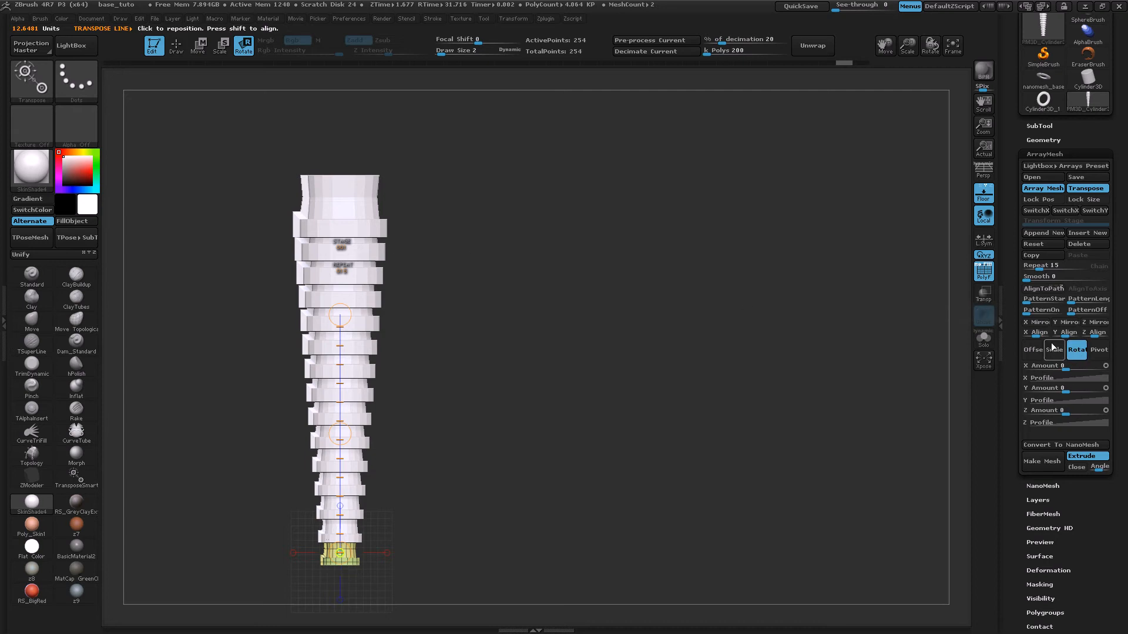
click(1055, 350)
drag(339, 315, 523, 470)
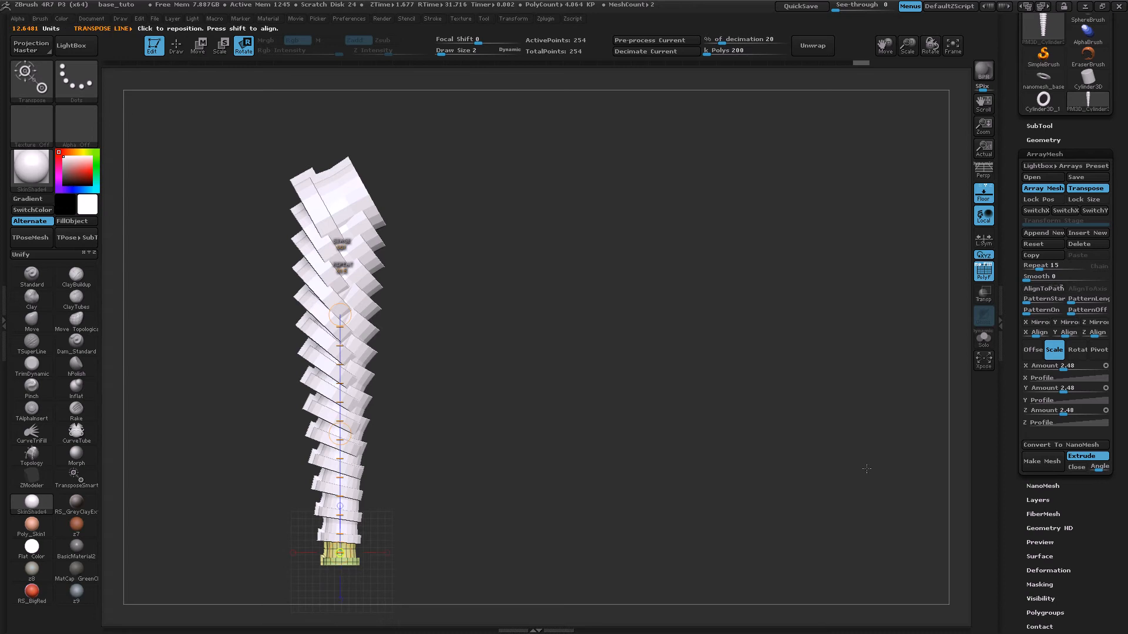
click(1078, 352)
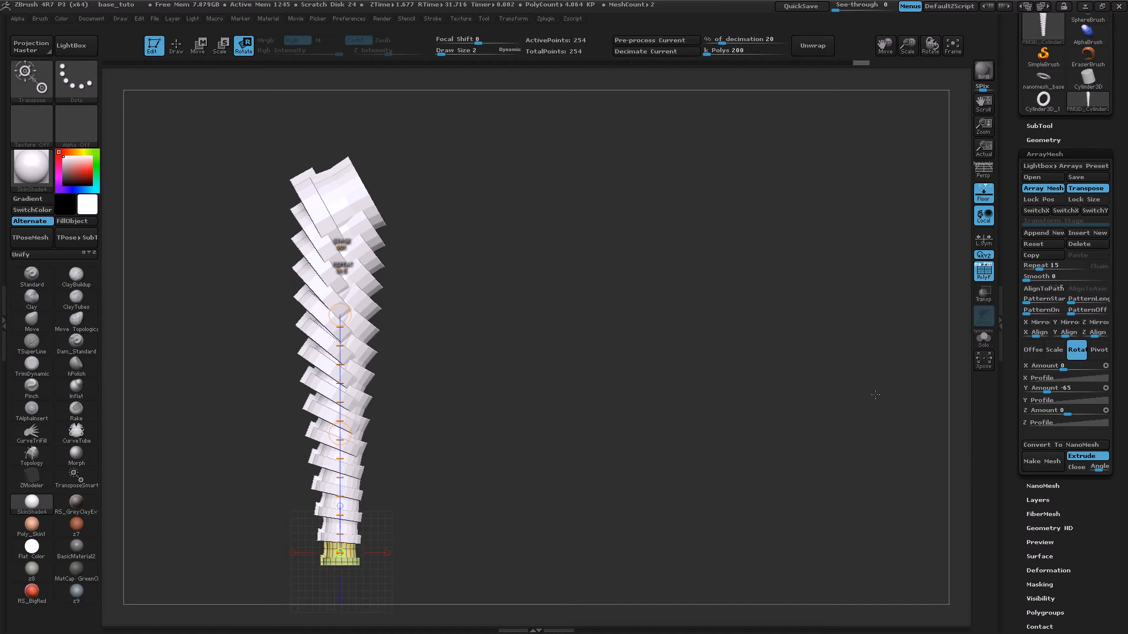
- Try rotating the copies with the Rotate action line, undo that, and set the array's Y rotation amount to 100
drag(547, 314, 493, 396)
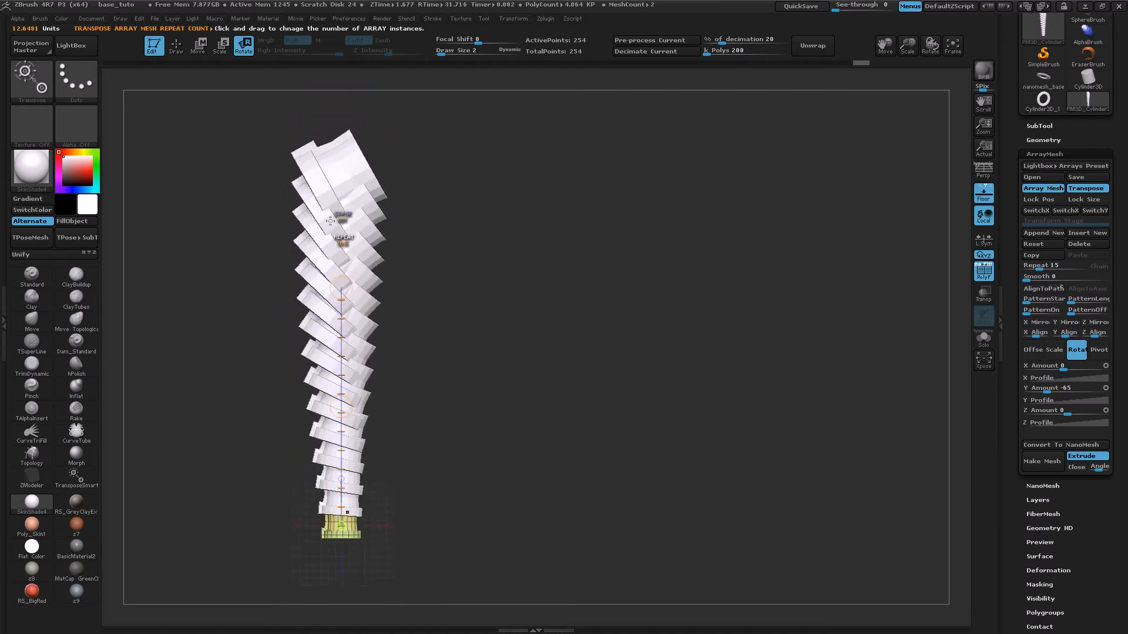
drag(341, 288, 663, 492)
key(ctrl+z)
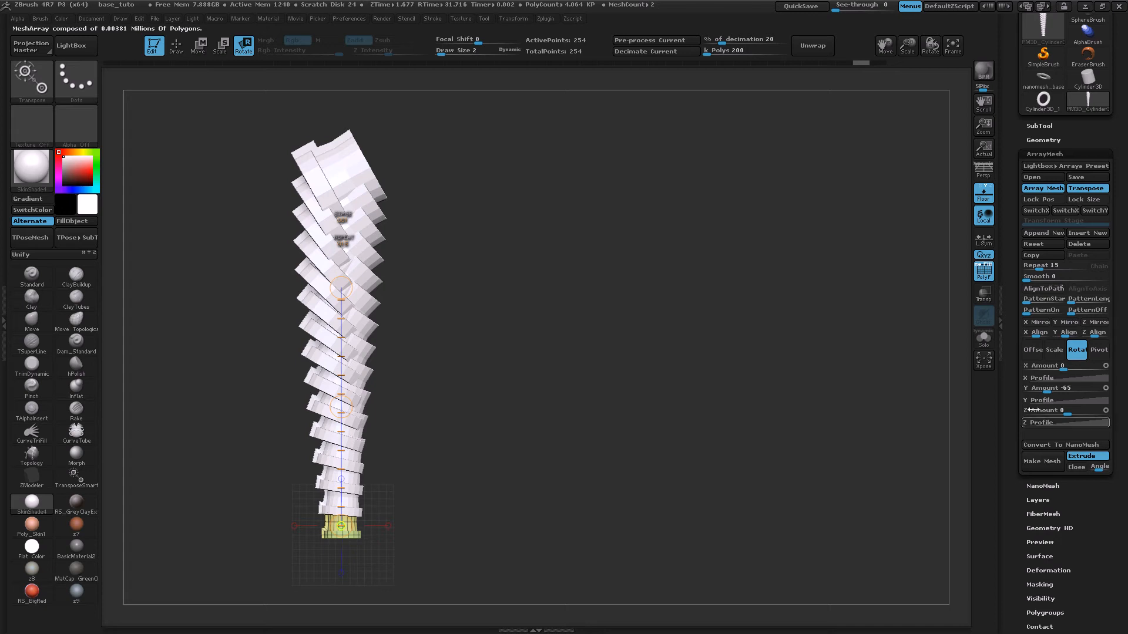
drag(1050, 389, 1086, 399)
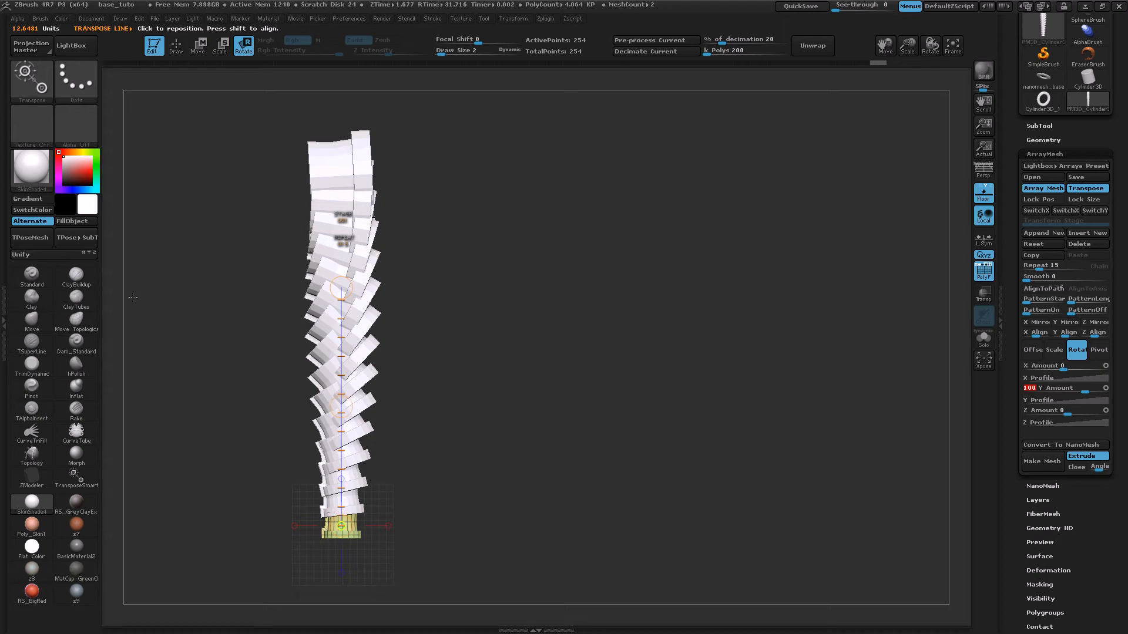
alt+drag(241, 317, 421, 348)
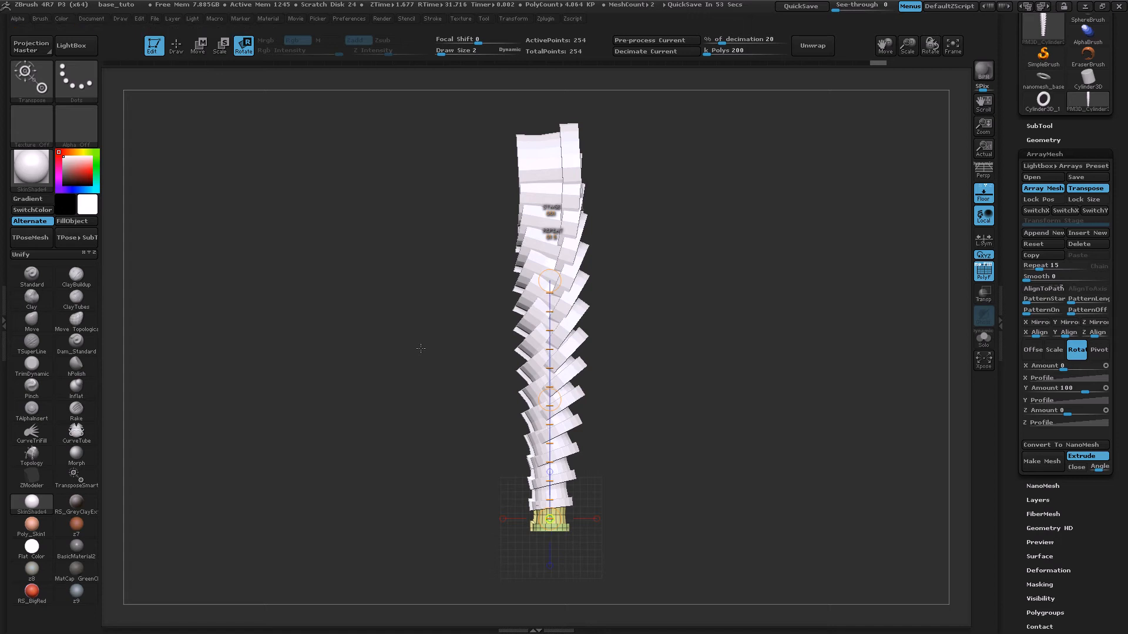
- Switch the array to Pivot and shift the pivot with the Move action line to about -0.74 on X and -2.18 on Z
click(1099, 350)
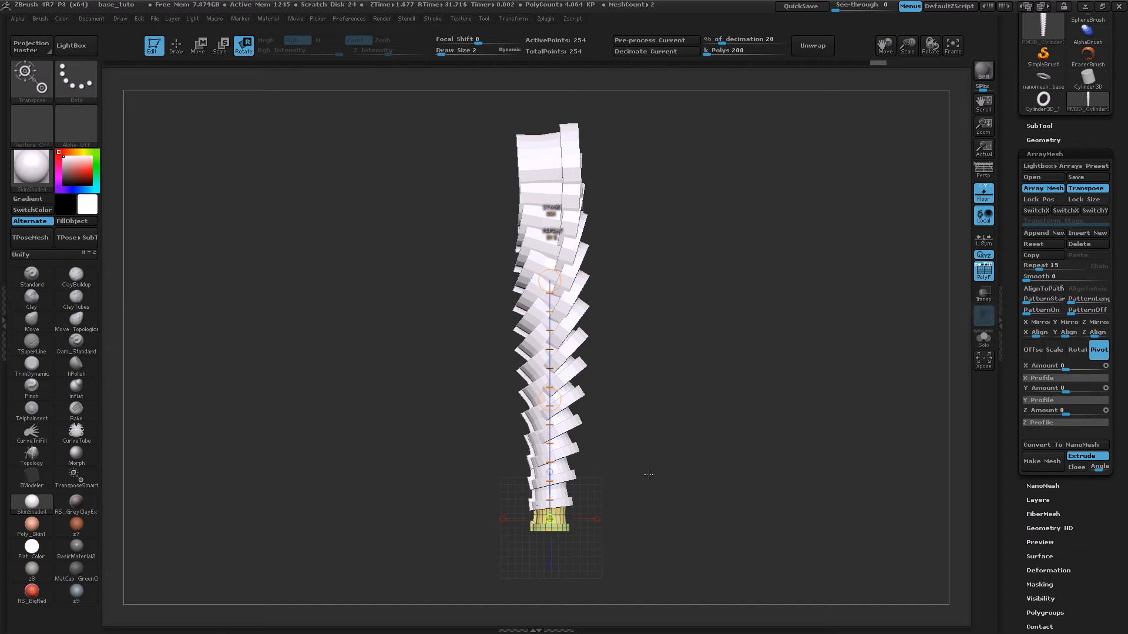
alt+drag(633, 491, 609, 451)
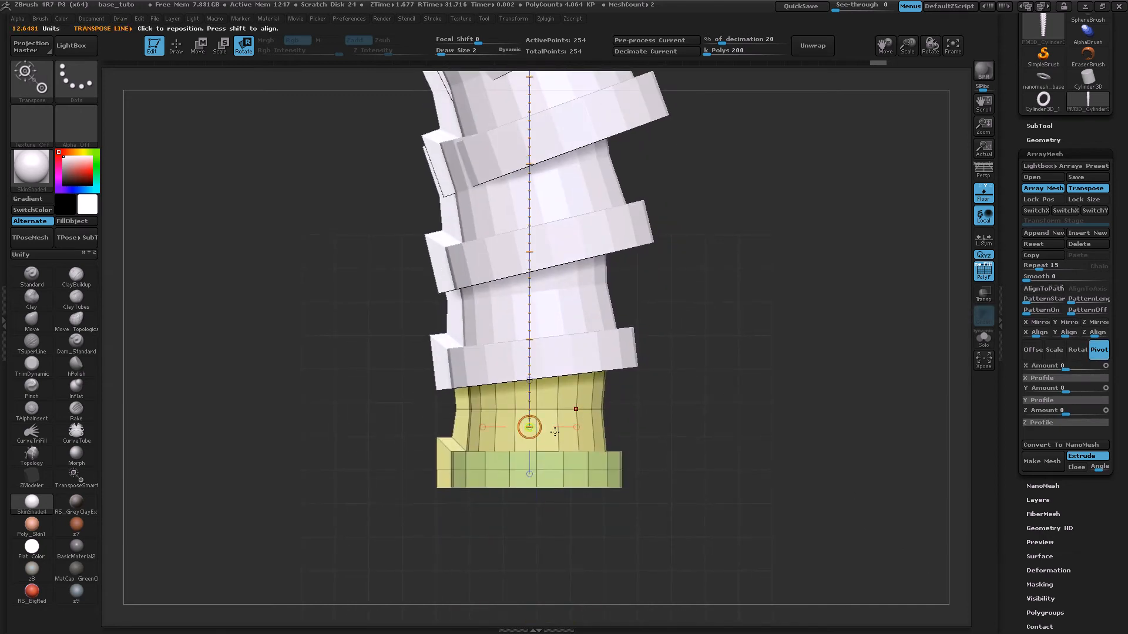
key(w)
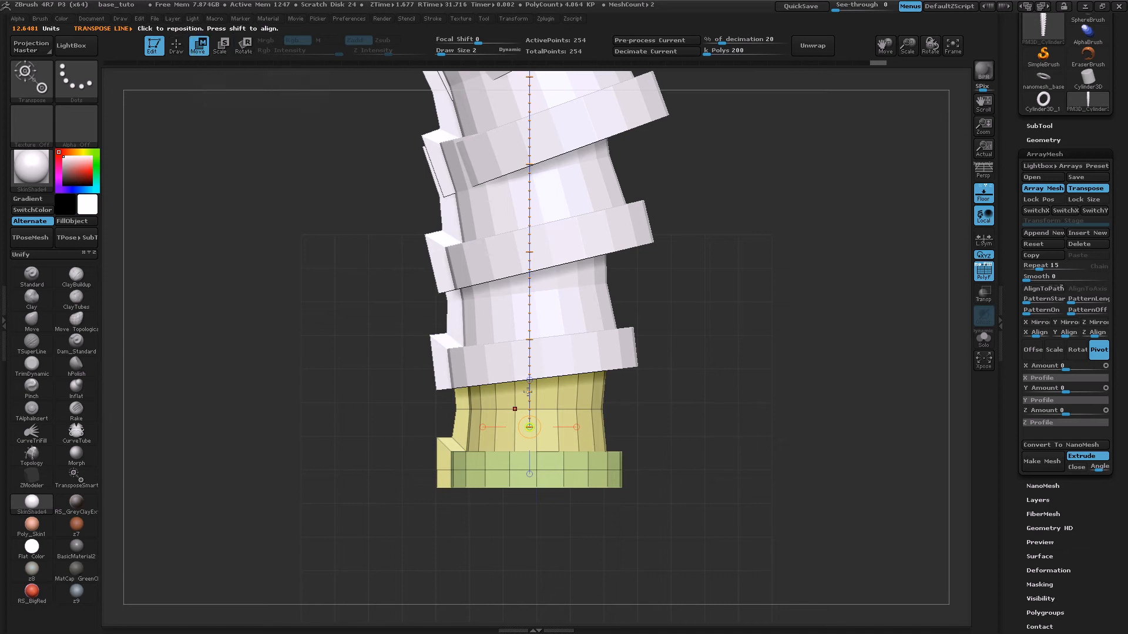
drag(529, 427, 349, 446)
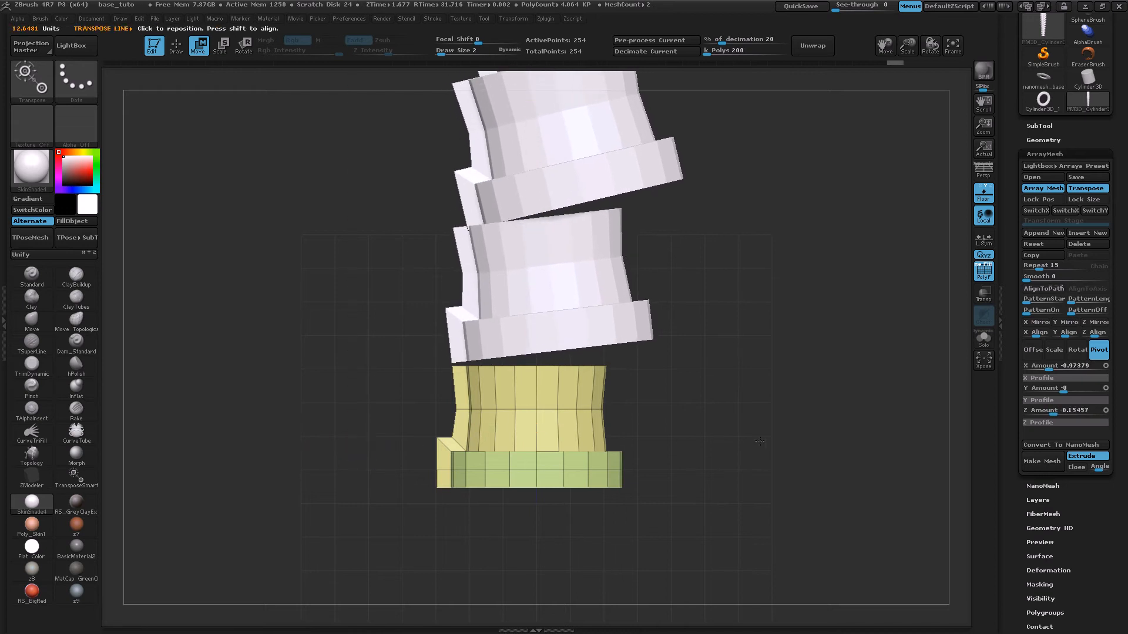
scroll(723, 441, down, 5)
drag(724, 441, 251, 324)
drag(486, 466, 492, 499)
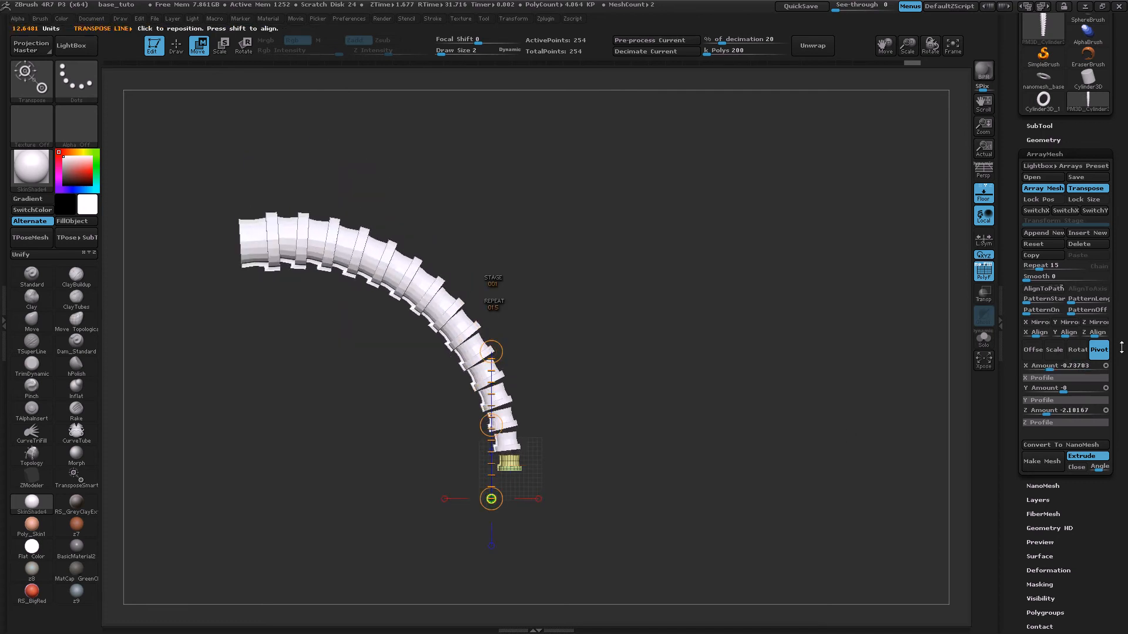
- Mask the flange of the base cylinder from a side view, leaving the rest of its body unmasked
drag(695, 387, 538, 487)
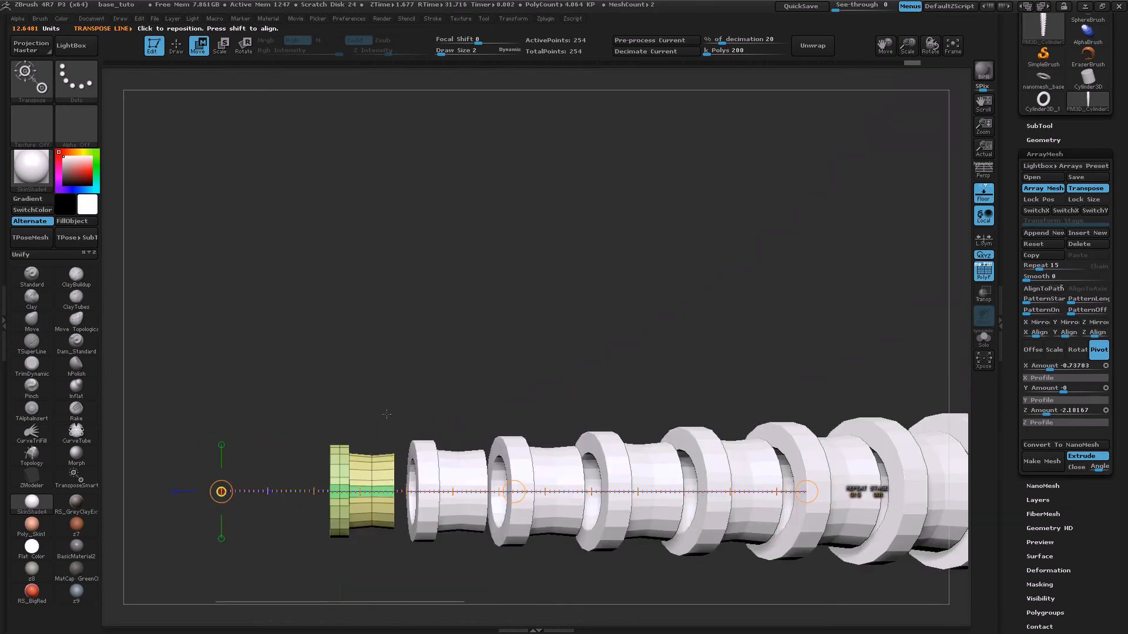
click(178, 47)
ctrl+drag(379, 416, 399, 554)
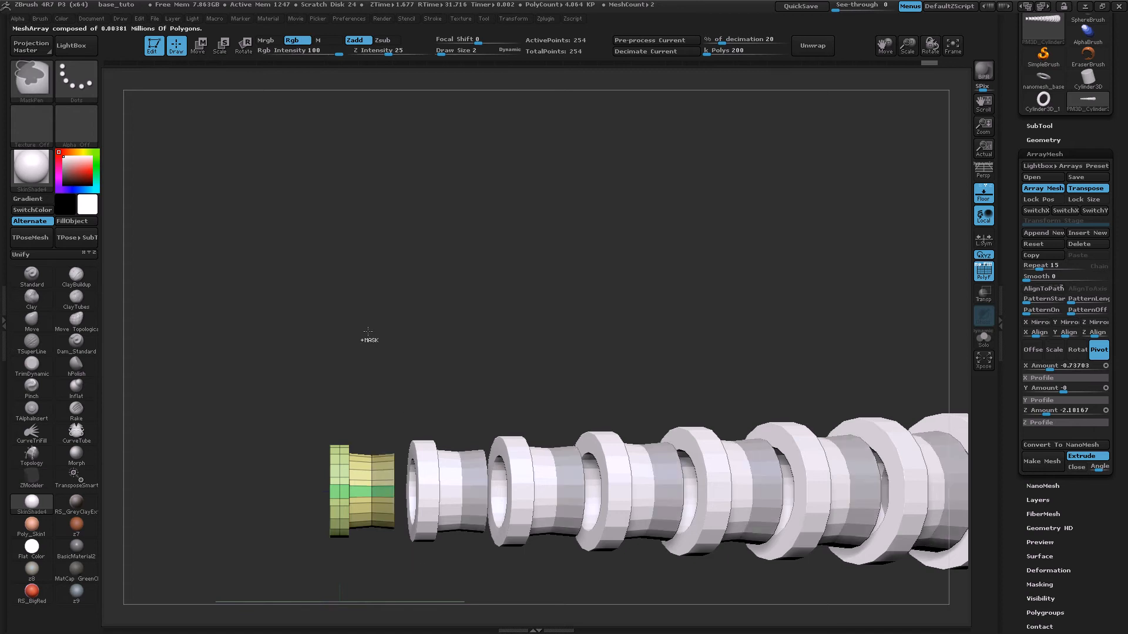
- Try moving the unmasked part of the base cylinder with the Move action line, first with the array's Transpose on and then off
click(198, 44)
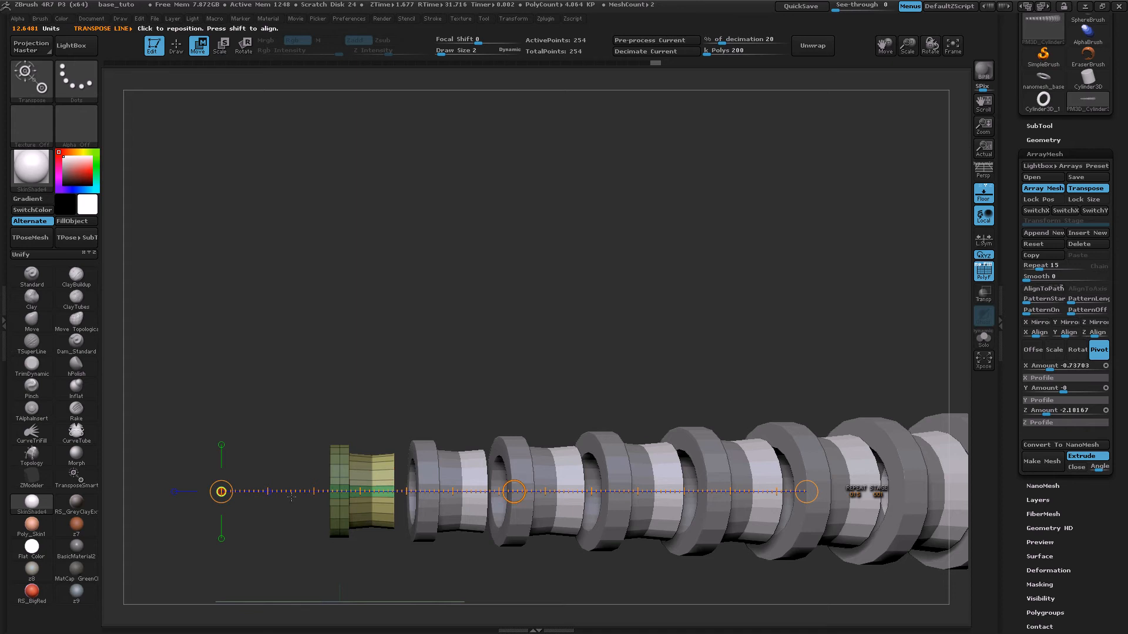
drag(514, 492, 459, 414)
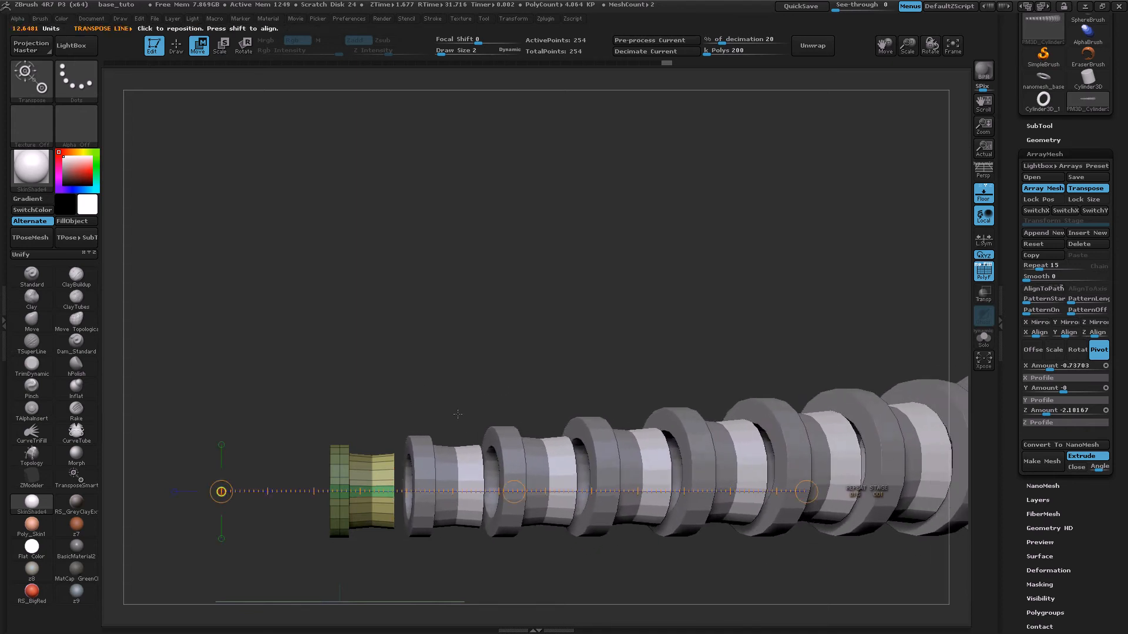
click(1078, 189)
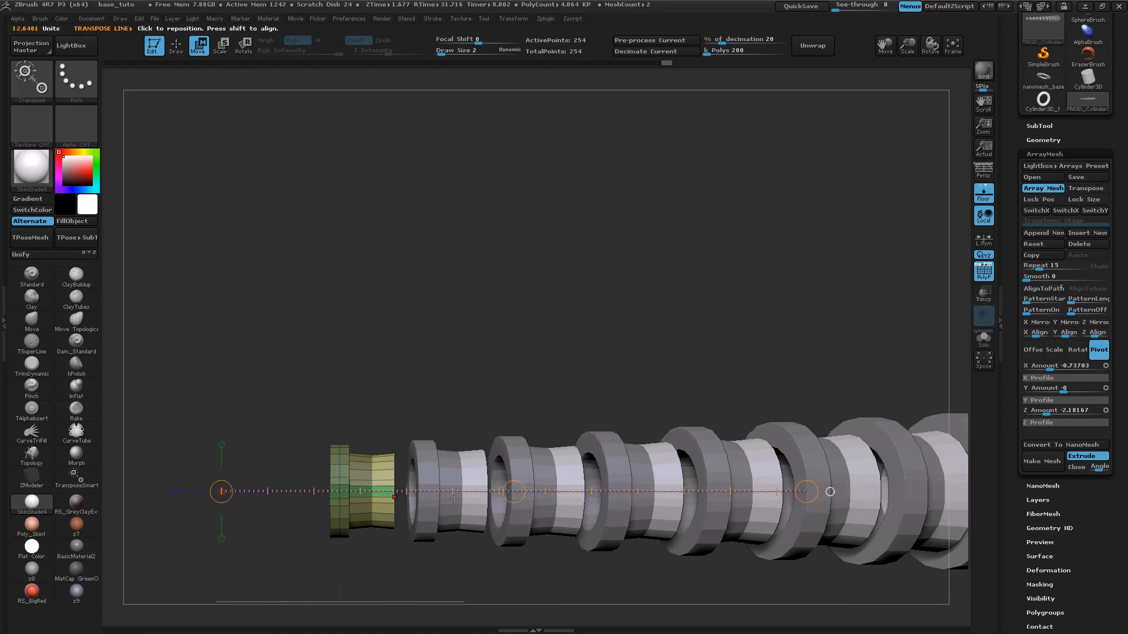
mouse_move(513, 492)
mouse_down()
mouse_move(570, 492)
mouse_move(513, 493)
mouse_up()
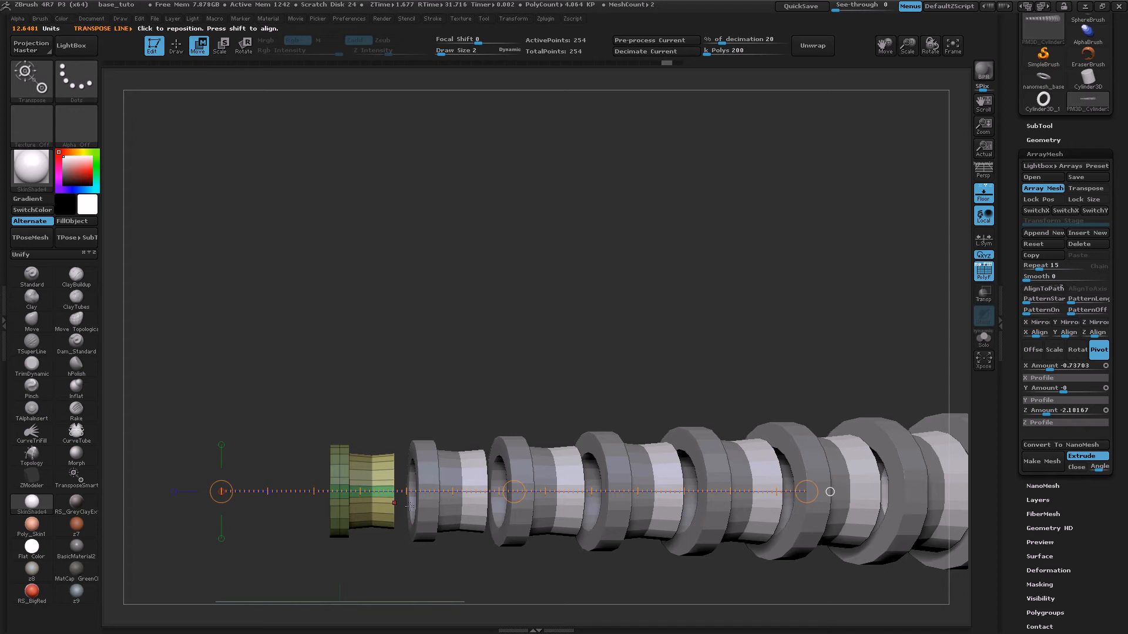
drag(514, 491, 557, 490)
- Turn on Lock Pos and Lock Size and lengthen the base cylinder's unmasked body until it reaches the next flange
click(1043, 200)
click(1085, 201)
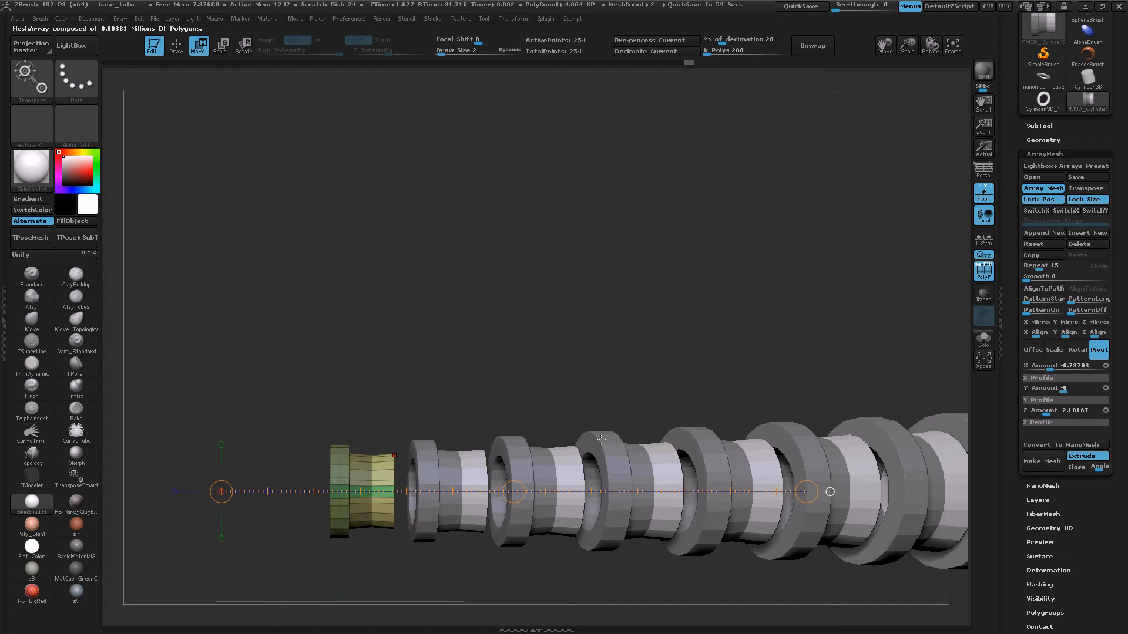
drag(515, 491, 551, 487)
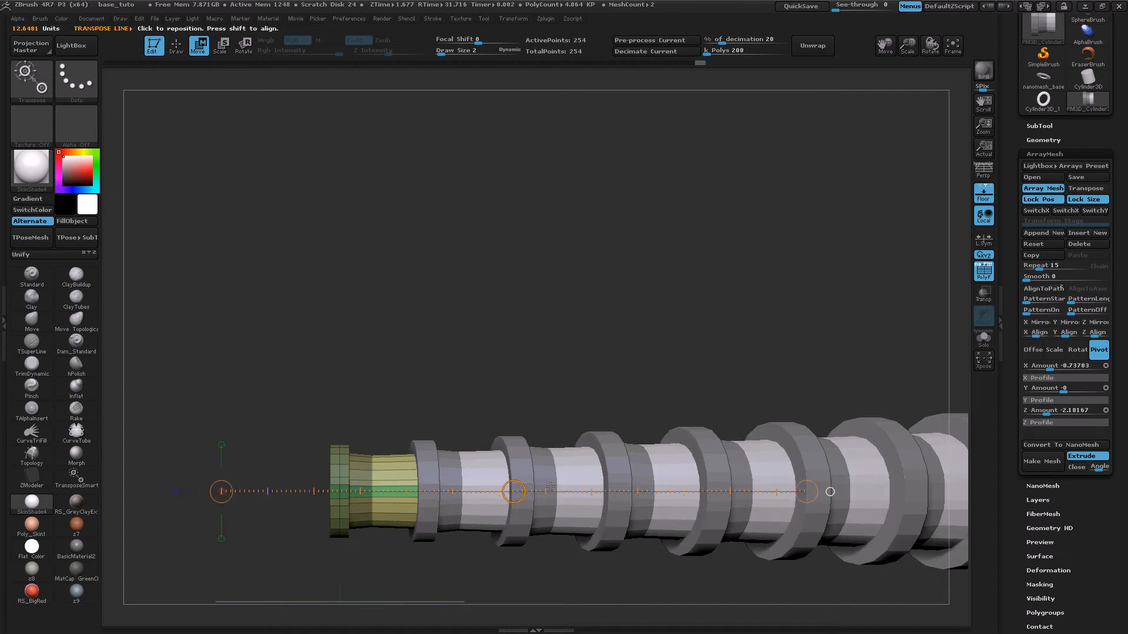
drag(521, 341, 738, 360)
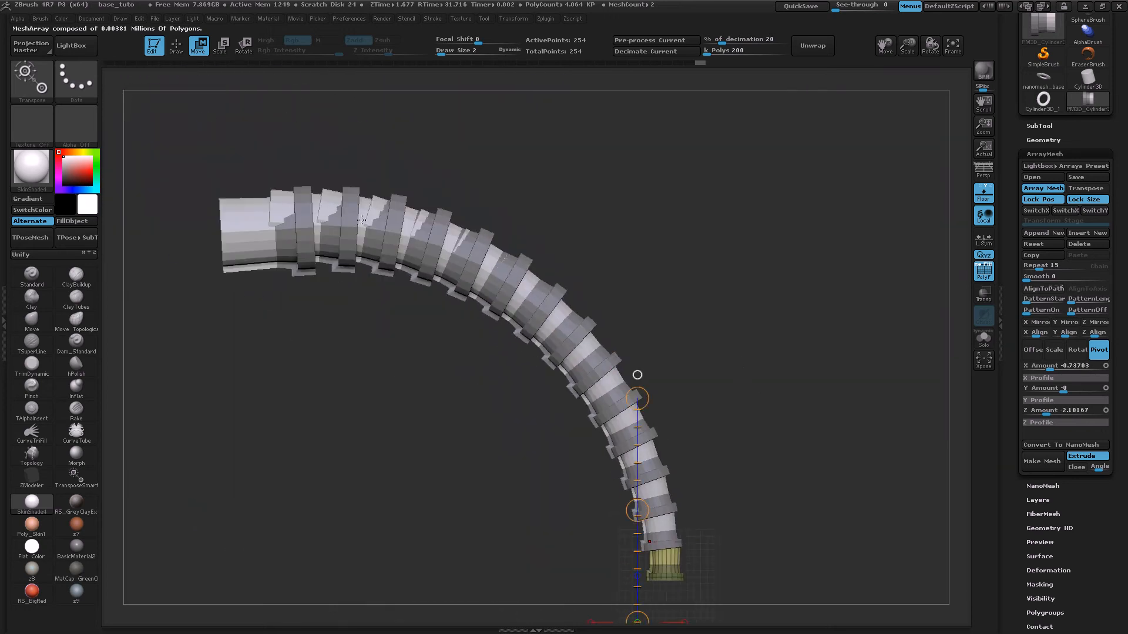
alt+drag(712, 341, 748, 307)
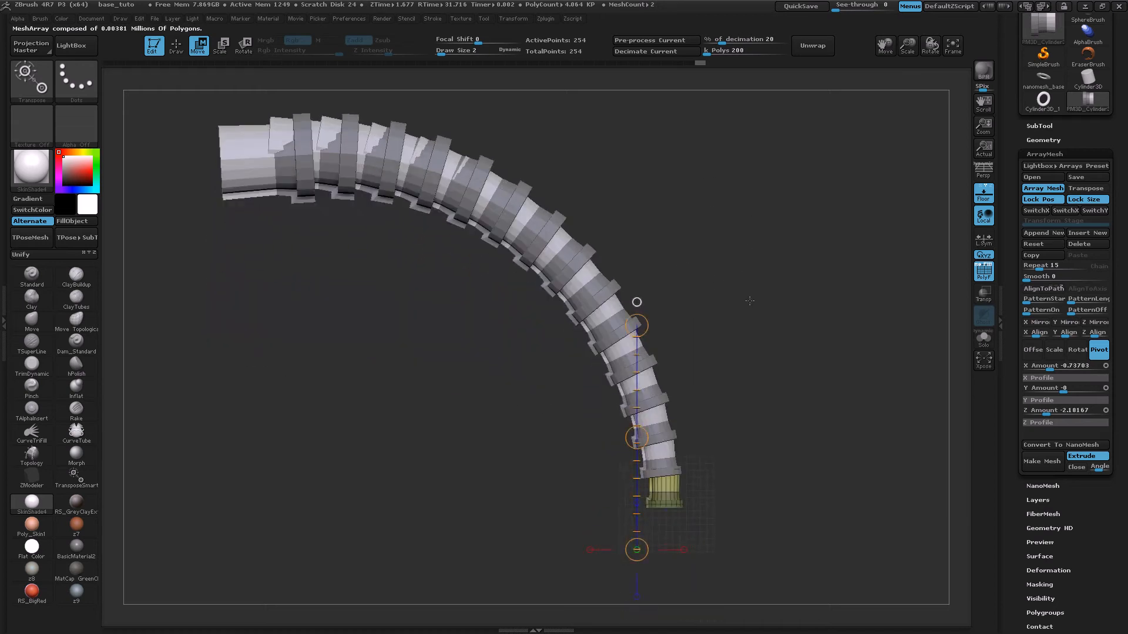
alt+drag(710, 259, 718, 269)
- Turn the array's Transpose back on, try moving the pivot with the action line, and undo the move
click(1086, 188)
drag(645, 561, 665, 550)
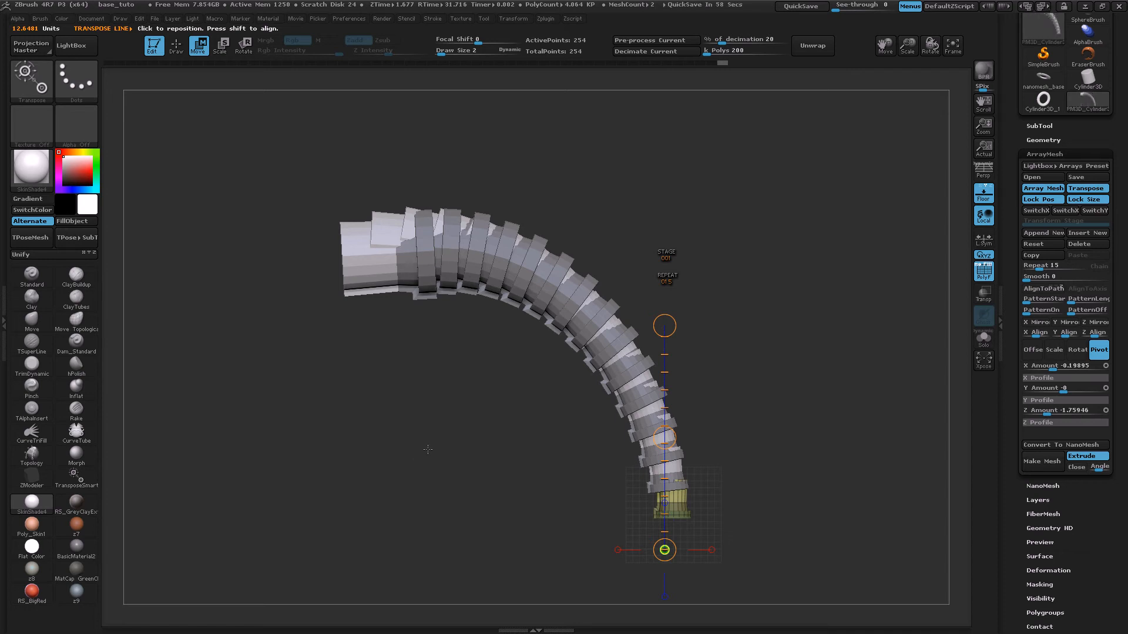
key(ctrl+z)
key(ctrl+z)
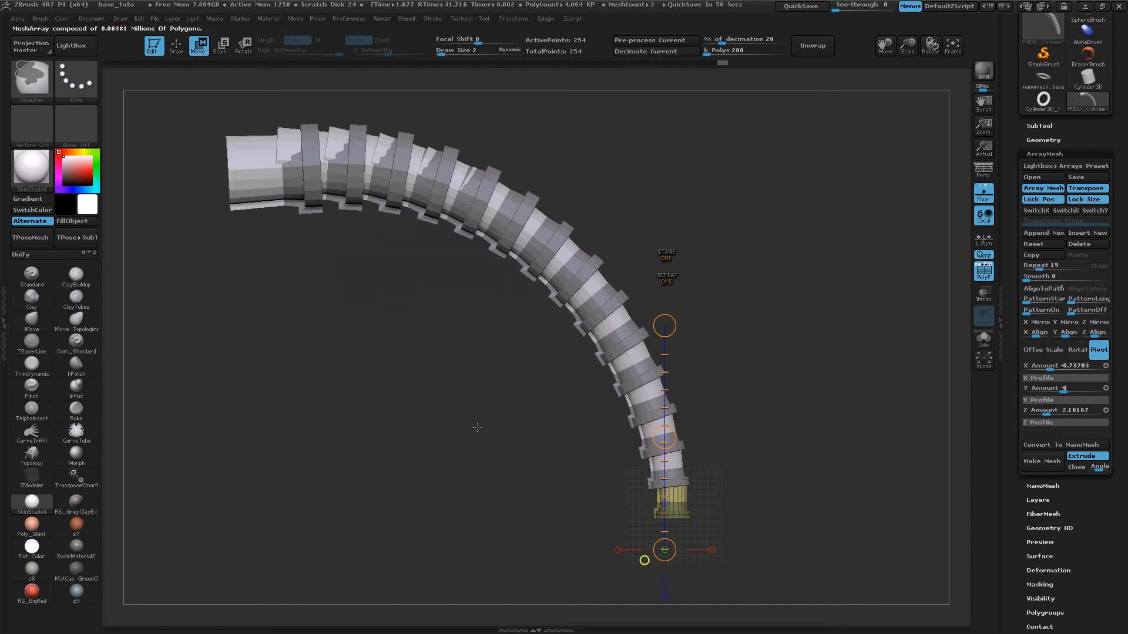
- Undo the masking, body lengthening, pivot and rotation changes made to the array
mouse_move(451, 415)
mouse_down()
mouse_move(417, 421)
mouse_move(622, 402)
mouse_move(625, 348)
mouse_move(611, 489)
mouse_move(594, 435)
mouse_move(858, 411)
mouse_up()
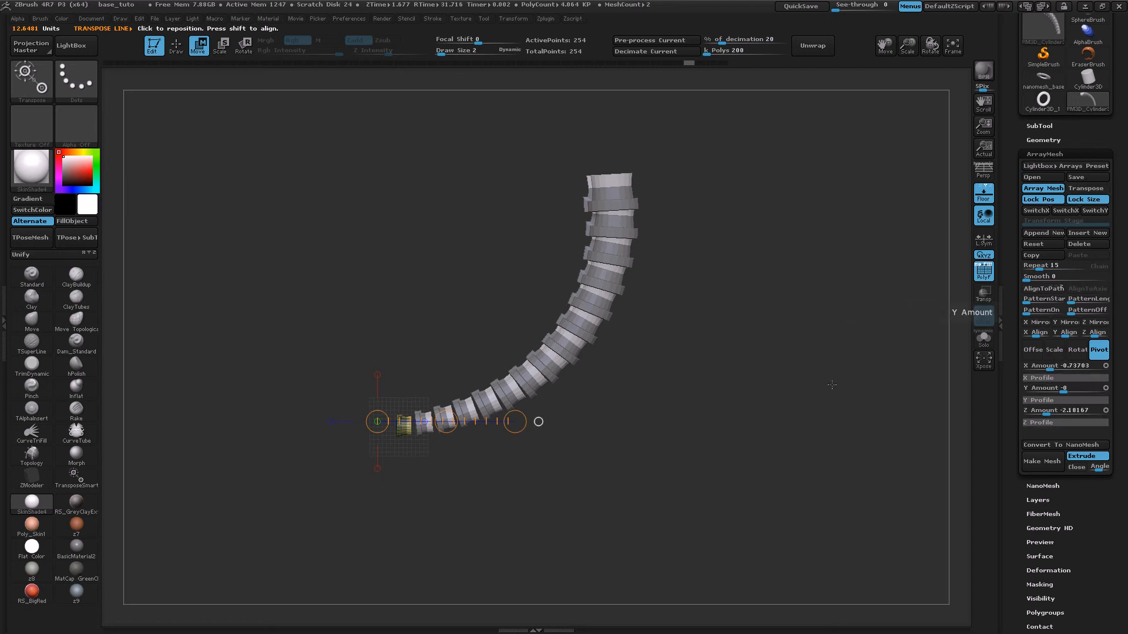
key(ctrl+z)
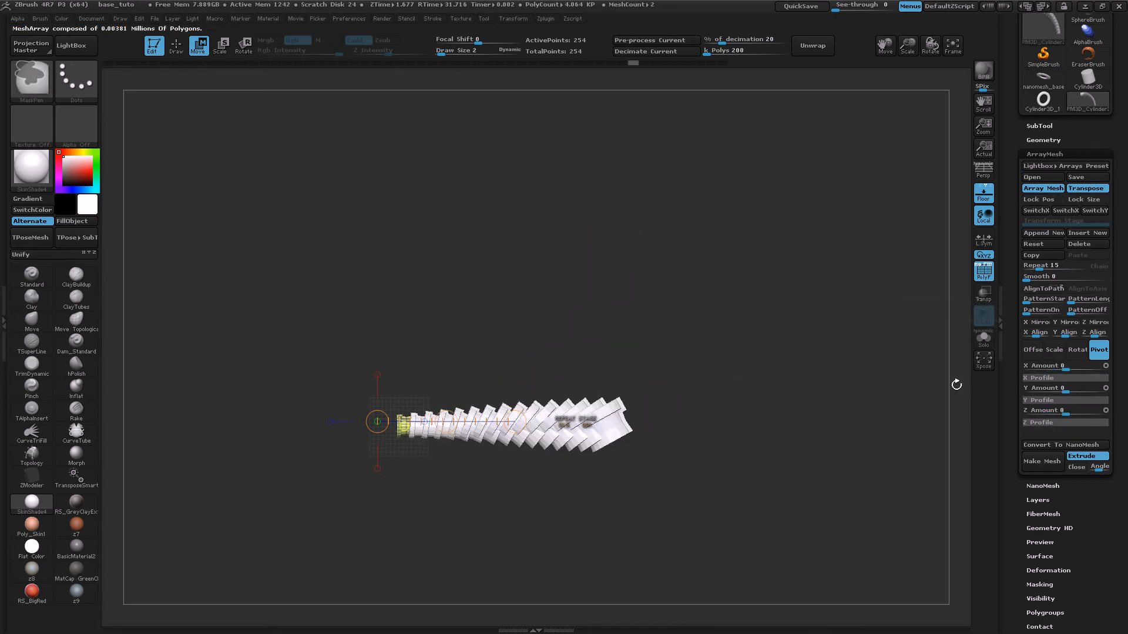
key(ctrl+z)
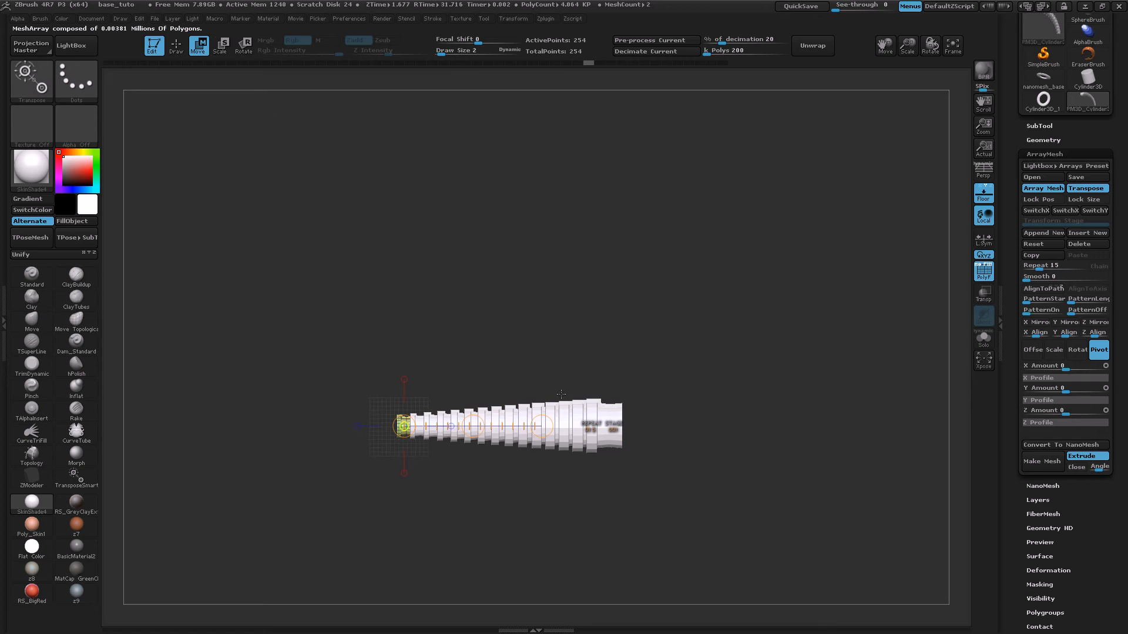
- Spread the copies farther apart with the Move action line to a Z offset amount of 20.49, and review the Offset and Rotate amounts
drag(473, 427, 570, 425)
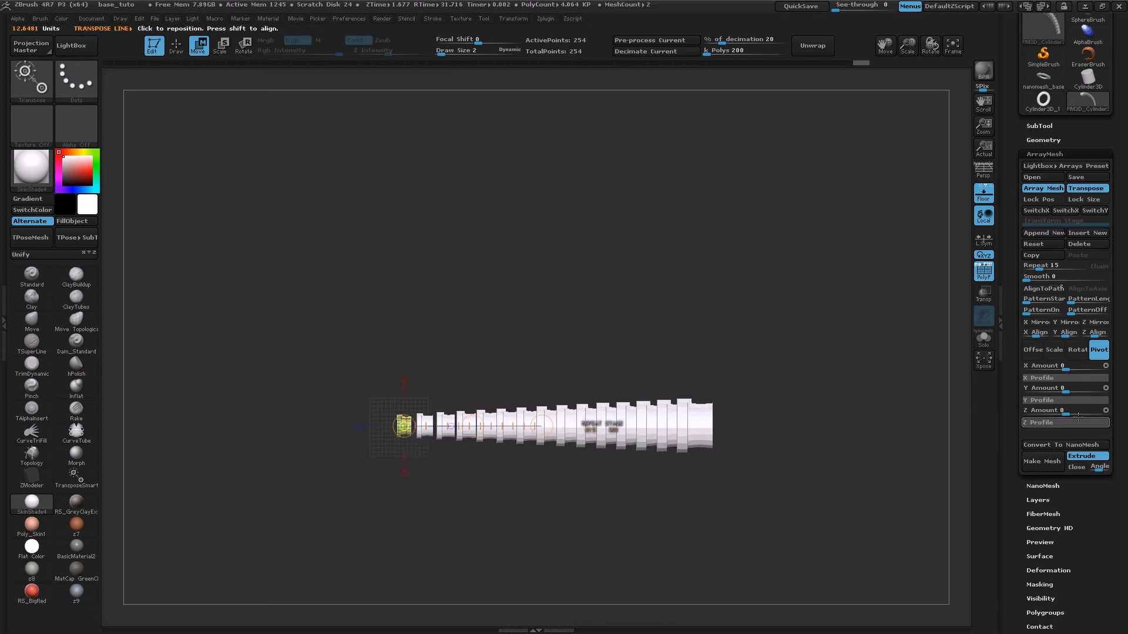
click(1039, 350)
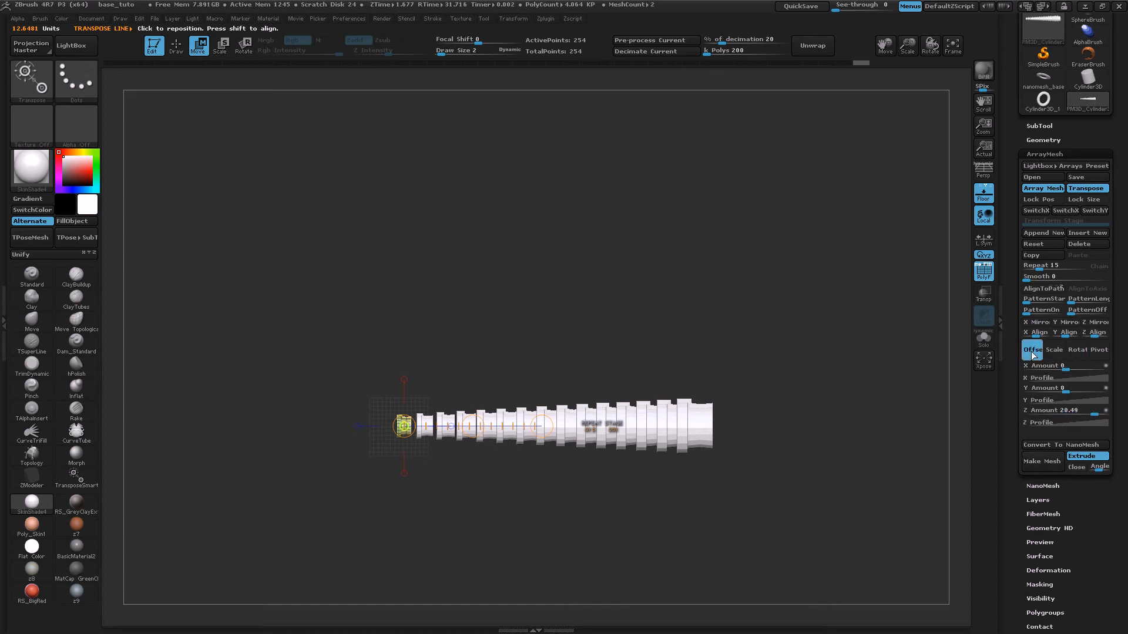
click(1077, 351)
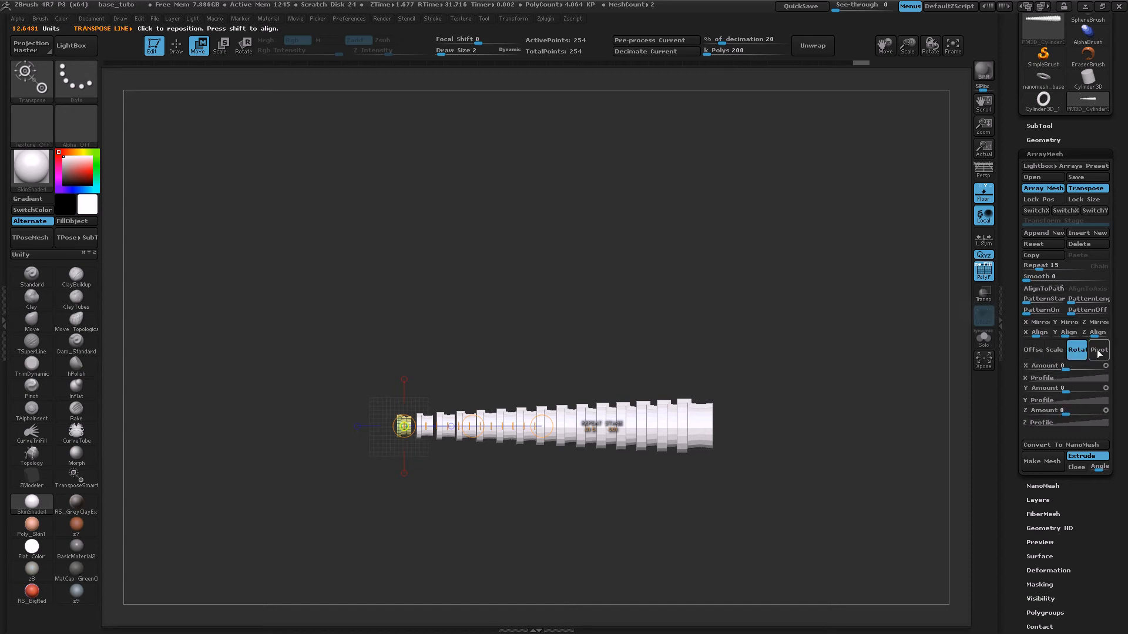
- Reshape the array's X scale profile into a curve with a bulge and a steep final rise, and set the X scale amount to about 16.1
click(1055, 351)
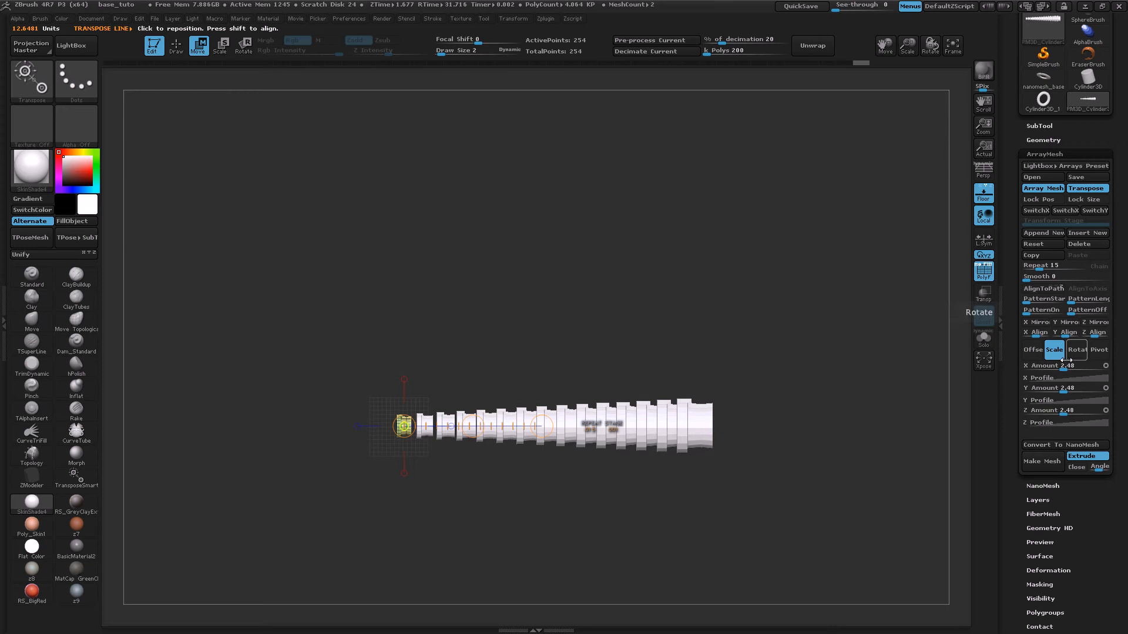
click(1075, 377)
drag(1069, 418, 1098, 429)
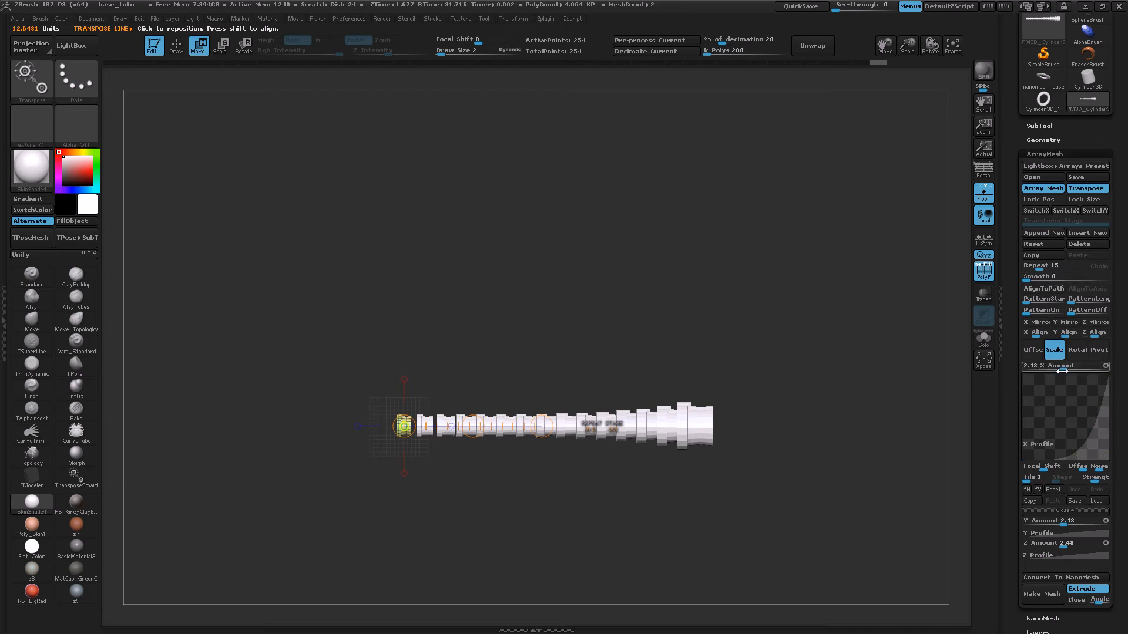
drag(1066, 370, 1081, 367)
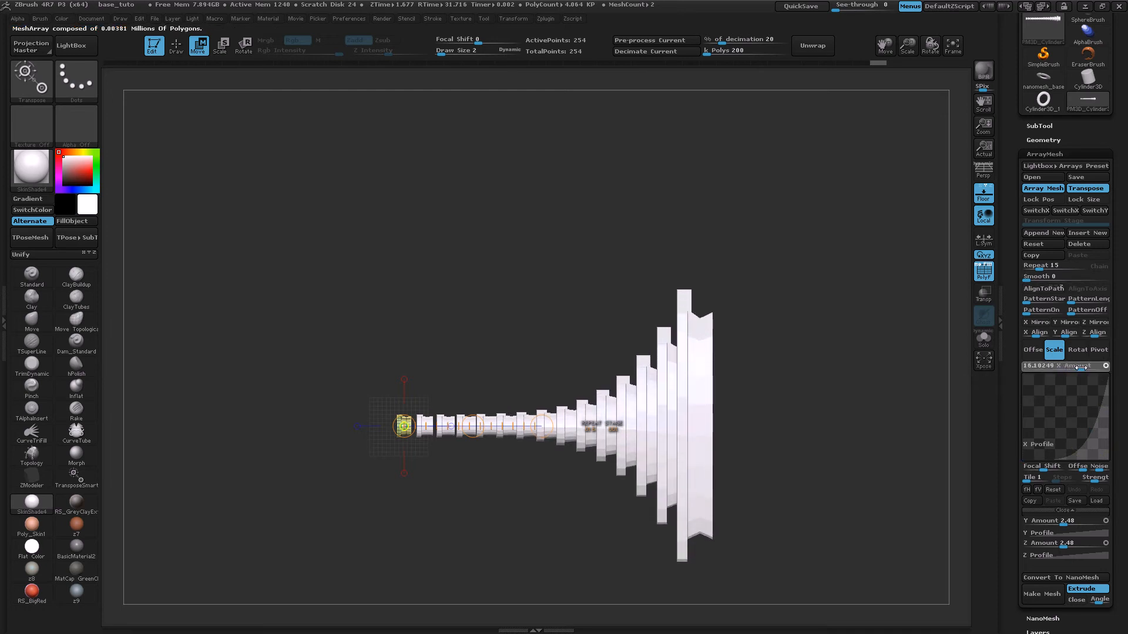
drag(1039, 457, 1092, 453)
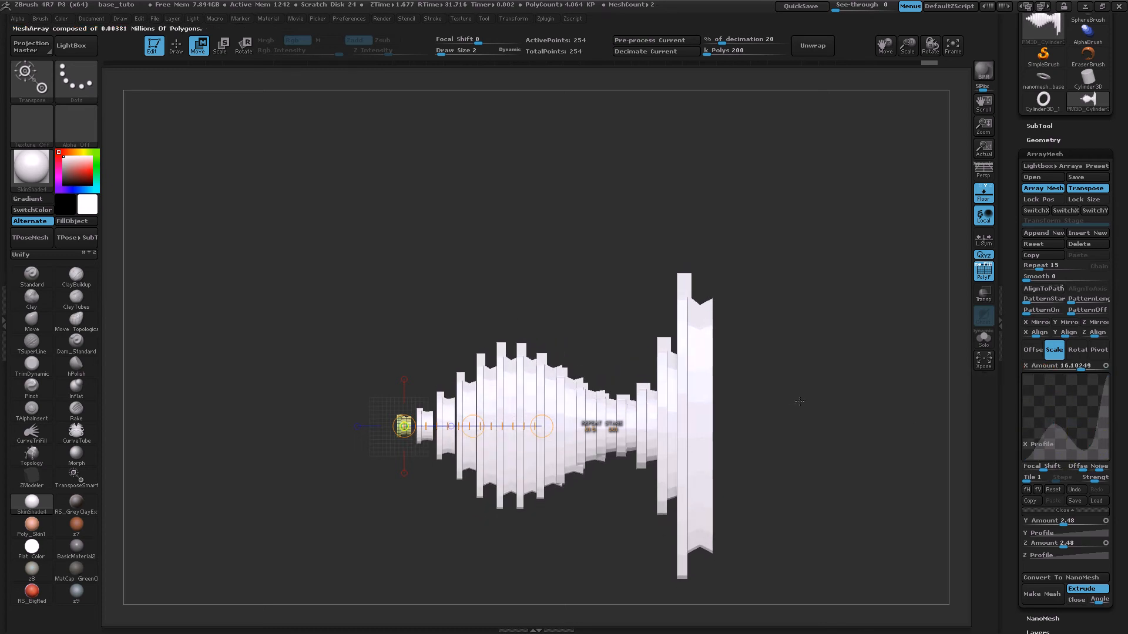
drag(794, 397, 776, 293)
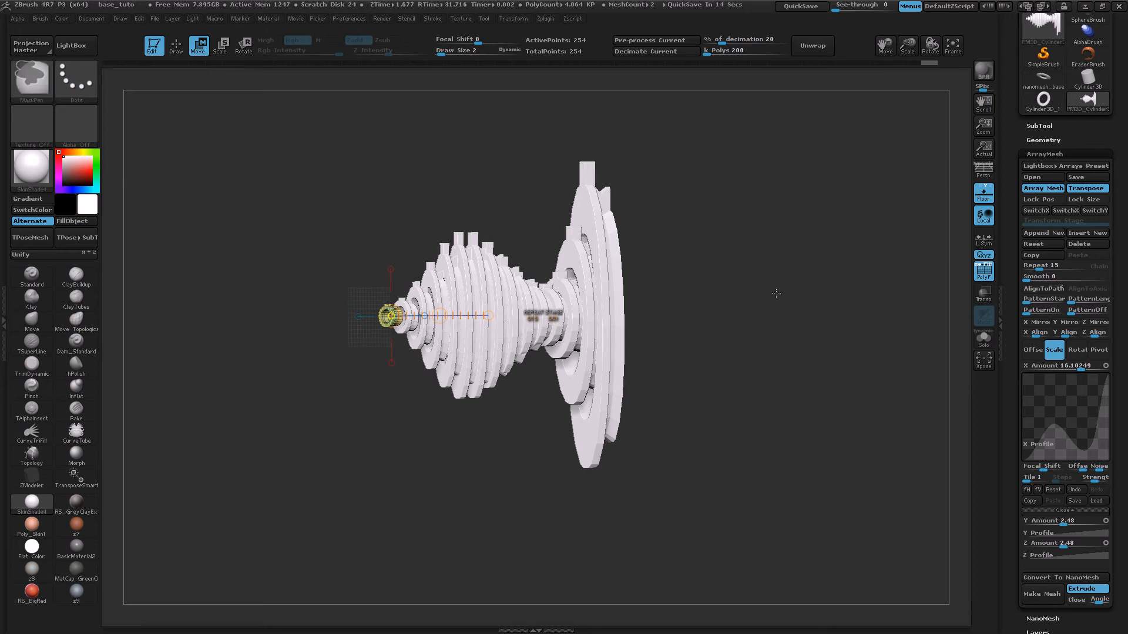
- Undo the array's profile, scale, offset and repeat changes back to four copies with scale amounts of 1
key(ctrl+z)
key(ctrl+z)
key(ctrl+z)
key(ctrl+z)
key(ctrl+z)
key(ctrl+z)
key(ctrl+z)
key(ctrl+z)
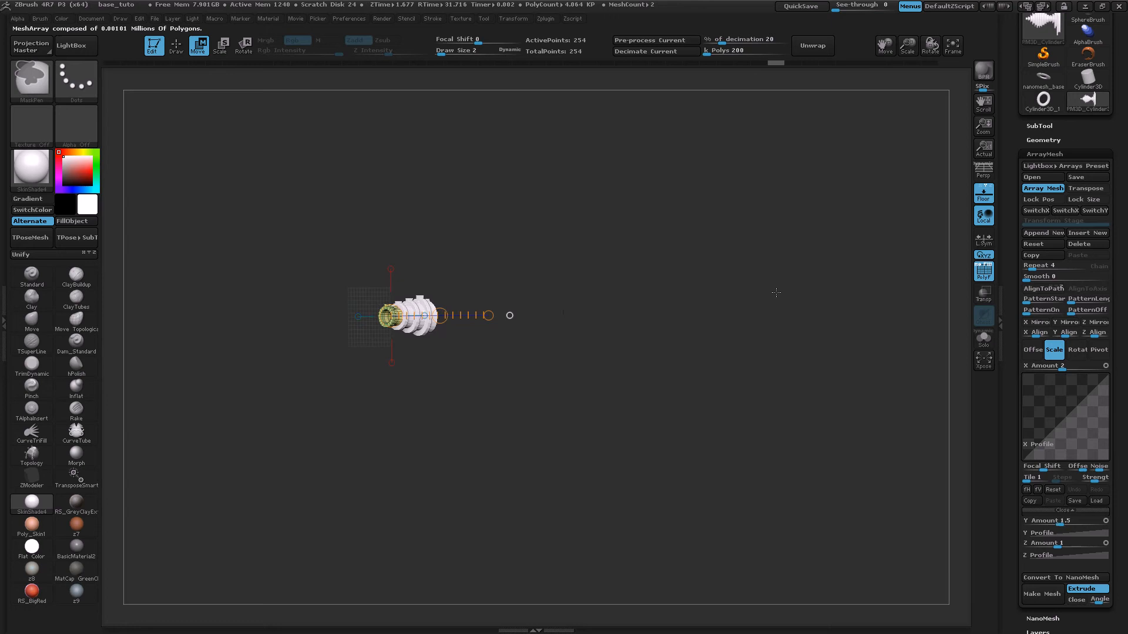
key(ctrl+z)
key(ctrl+z)
key(ctrl+z)
key(ctrl+z)
key(ctrl+z)
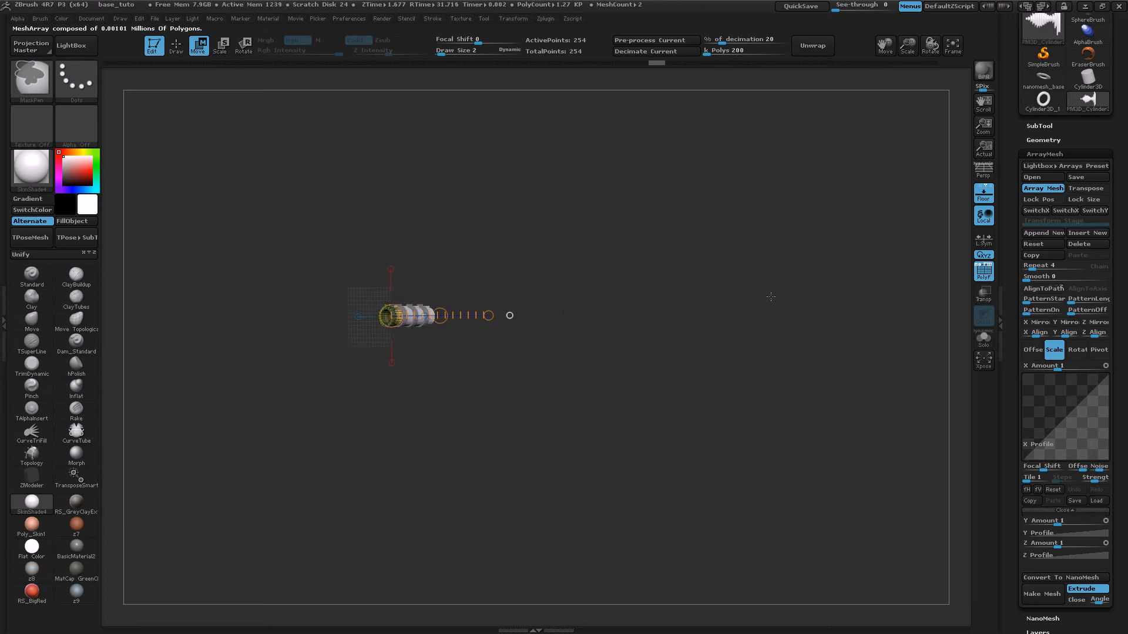
alt+drag(659, 319, 748, 346)
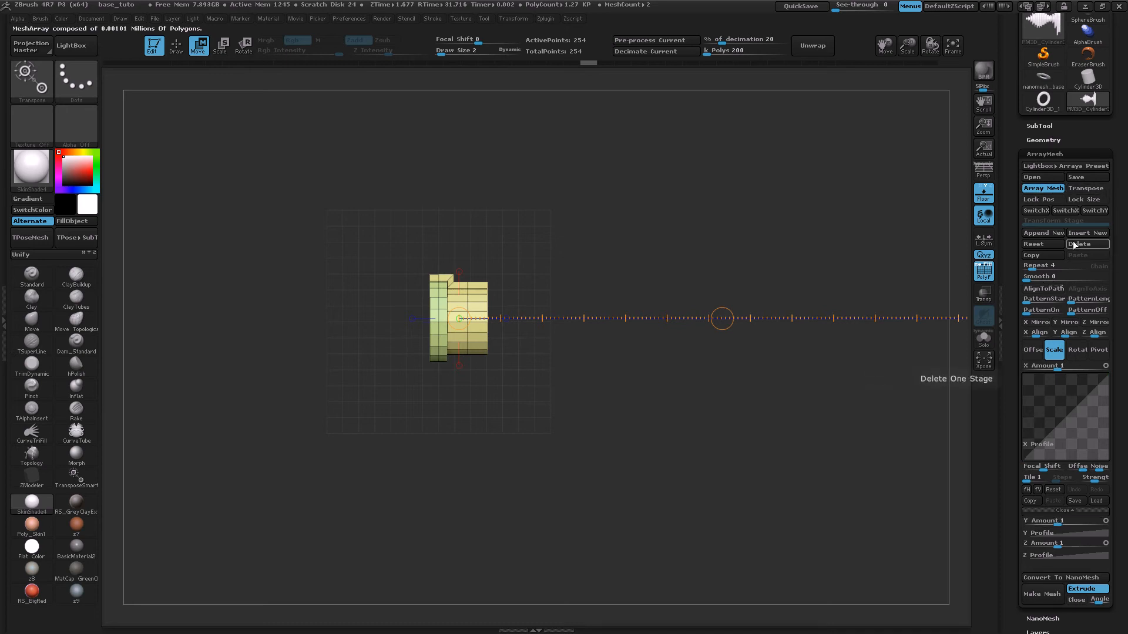
- Step the history back to the single flanged cylinder with no array, and view it squarely from the side
alt+drag(663, 209, 605, 236)
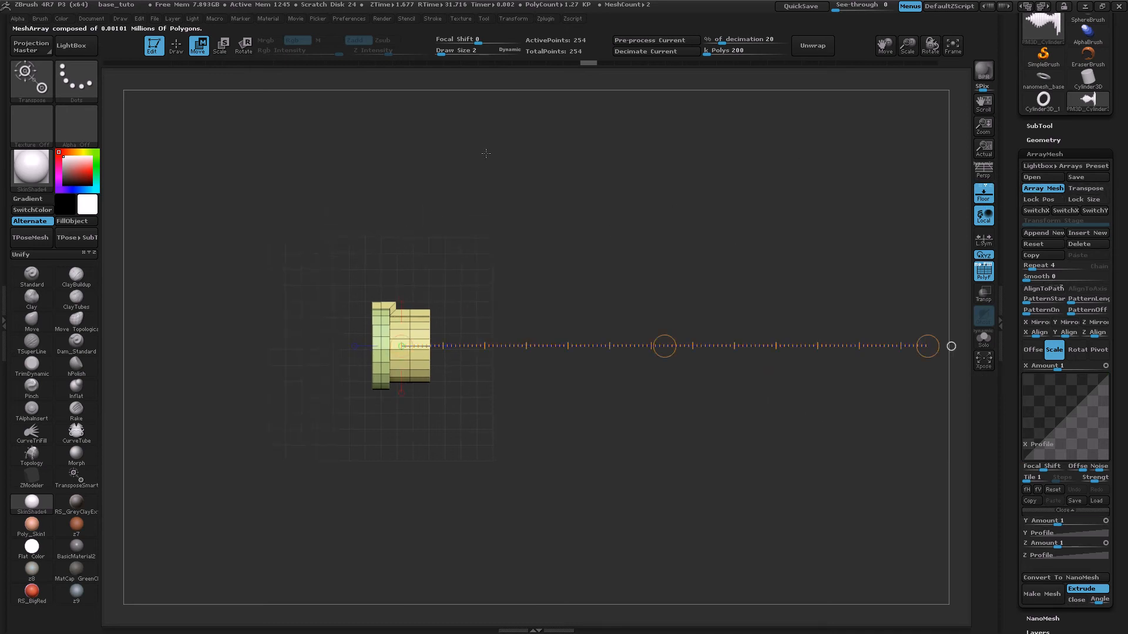
drag(587, 62, 281, 58)
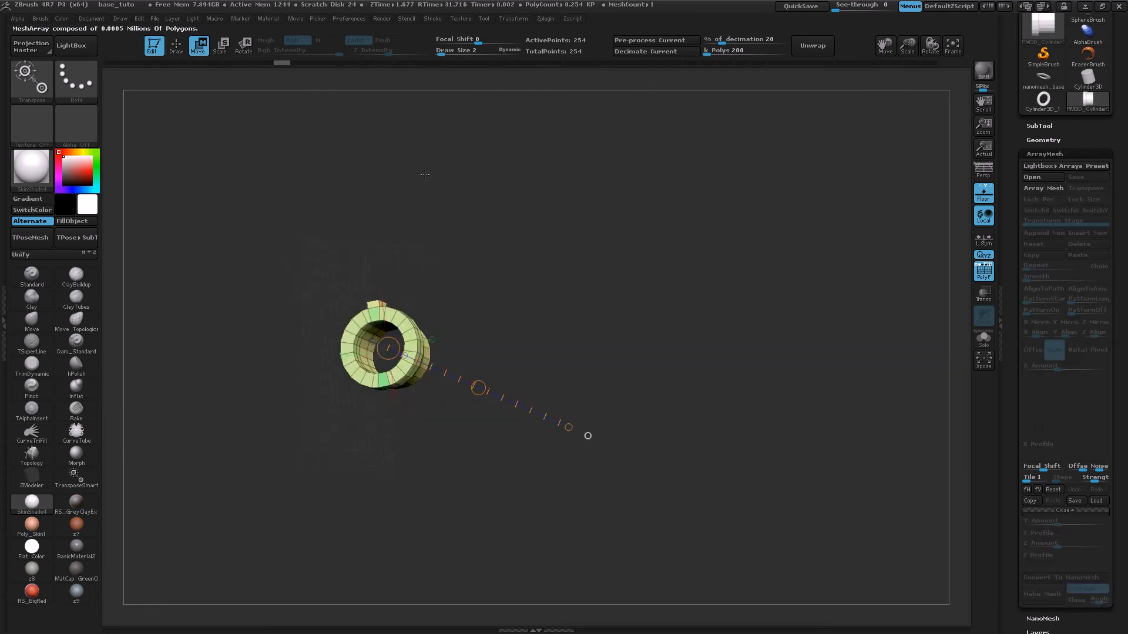
drag(311, 204, 407, 192)
alt+drag(594, 232, 406, 245)
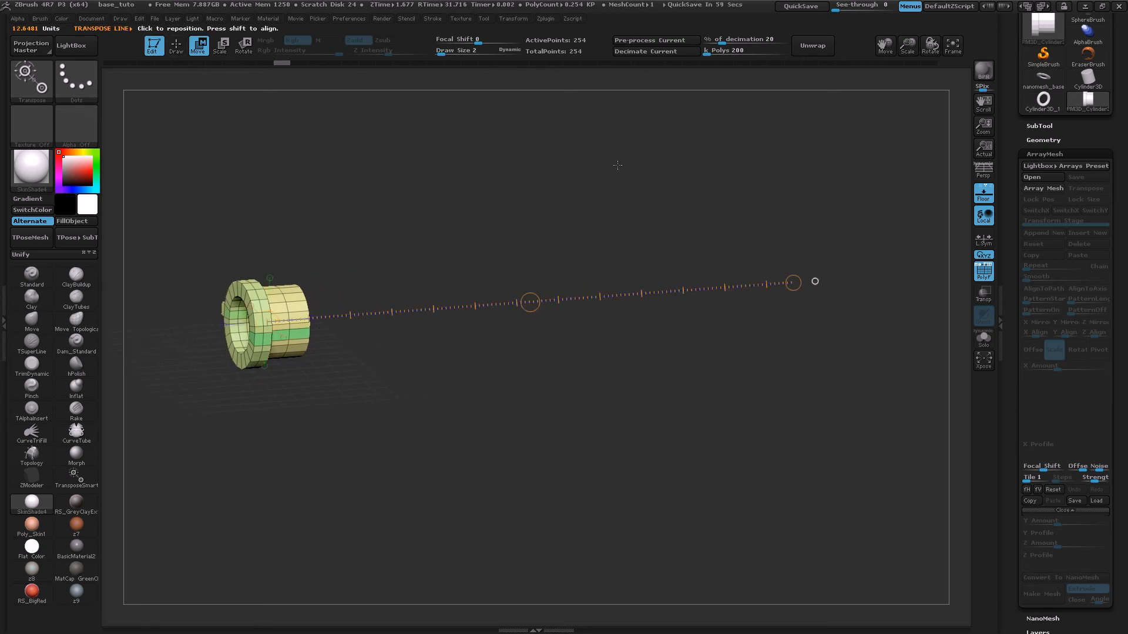
shift+drag(556, 194, 400, 253)
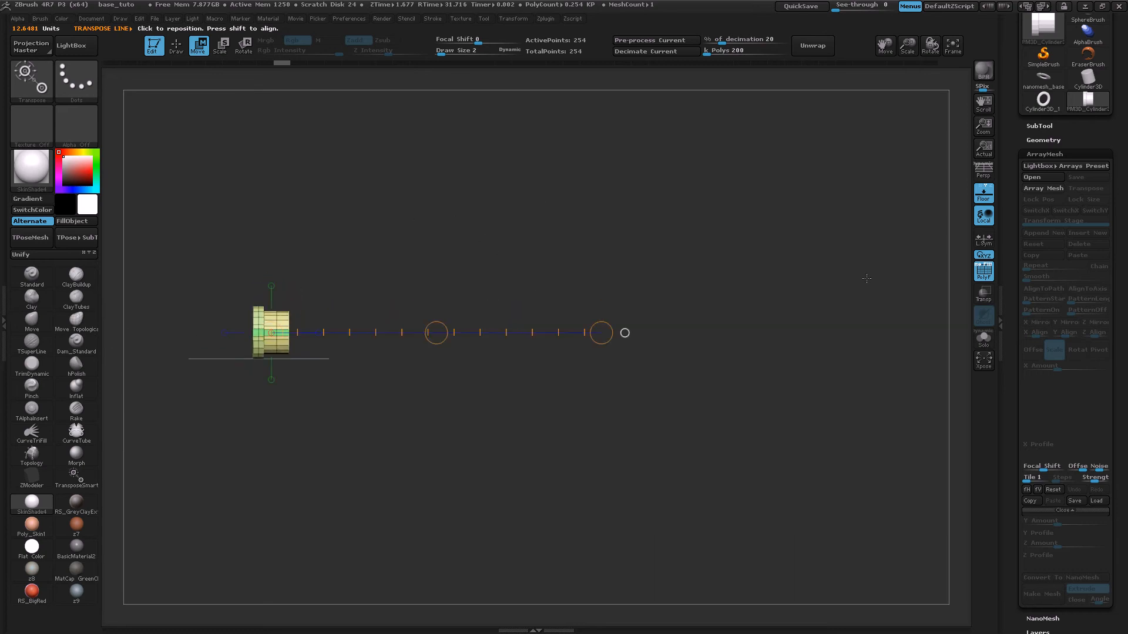
- Turn on Array Mesh with Transpose editing, offset the copies along the cylinder's axis and set Repeat to 8
click(1048, 189)
click(1081, 191)
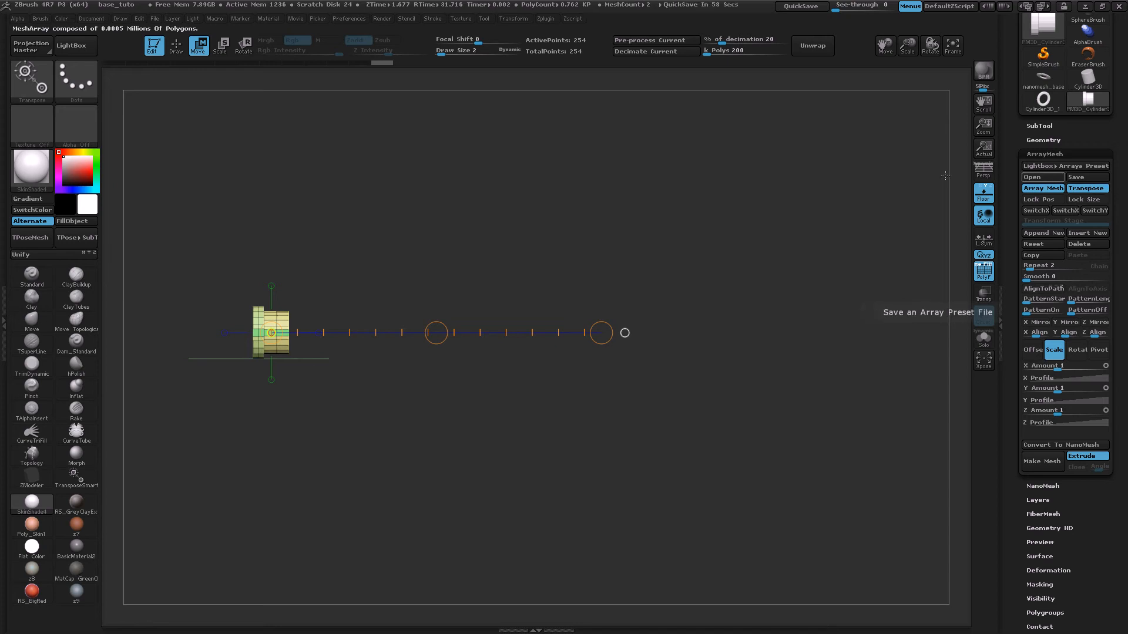
drag(436, 330, 924, 328)
drag(1027, 269, 1036, 269)
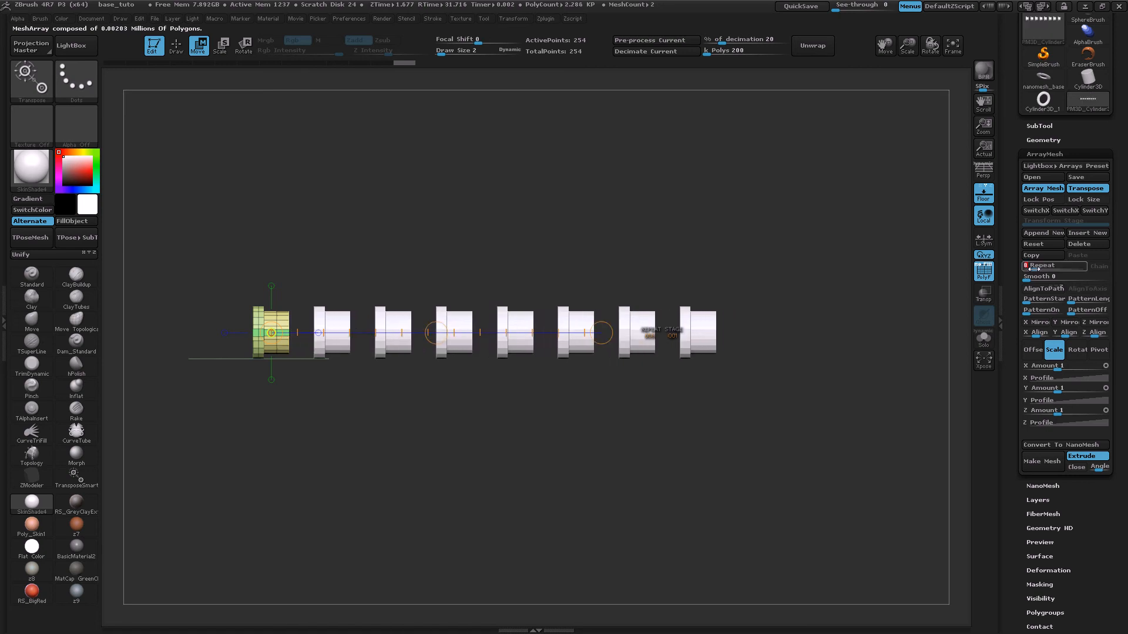
- Shorten the array's offset with the Move action line until the eight flanged cylinders join into one continuous ribbed tube
drag(436, 333, 348, 332)
alt+drag(566, 277, 531, 349)
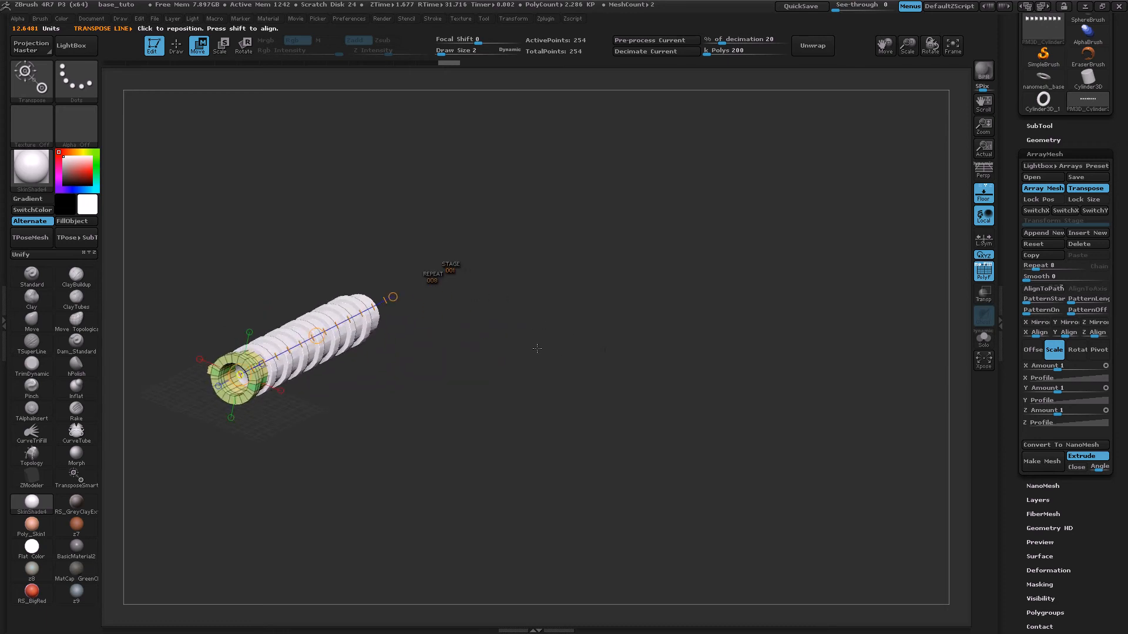
drag(617, 369, 719, 448)
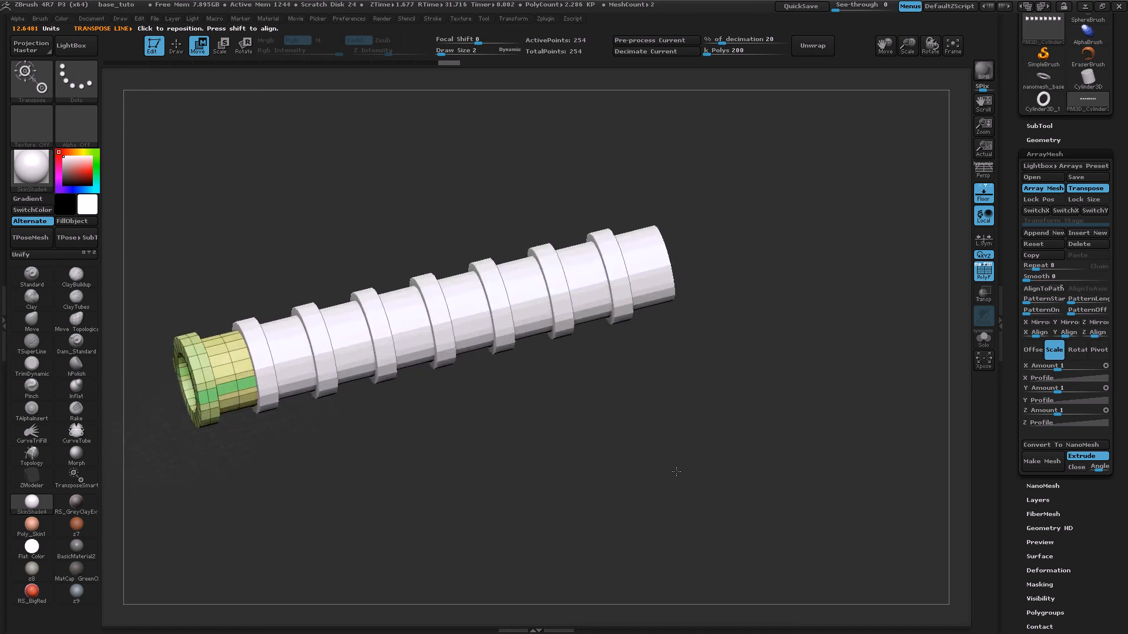
alt+drag(831, 242, 725, 300)
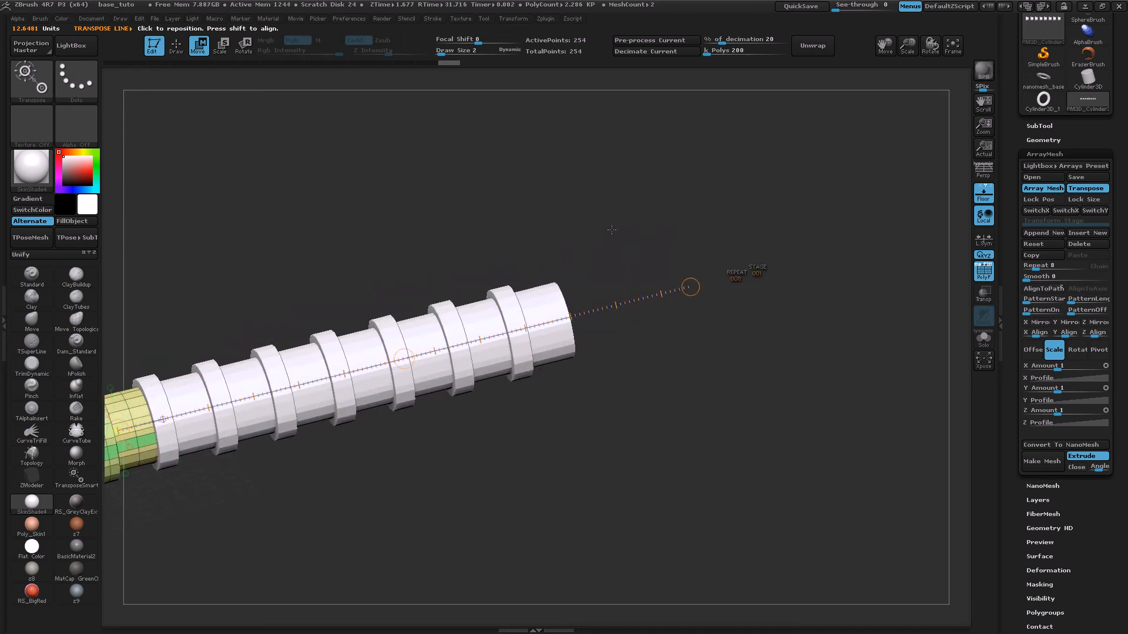
alt+drag(445, 227, 644, 233)
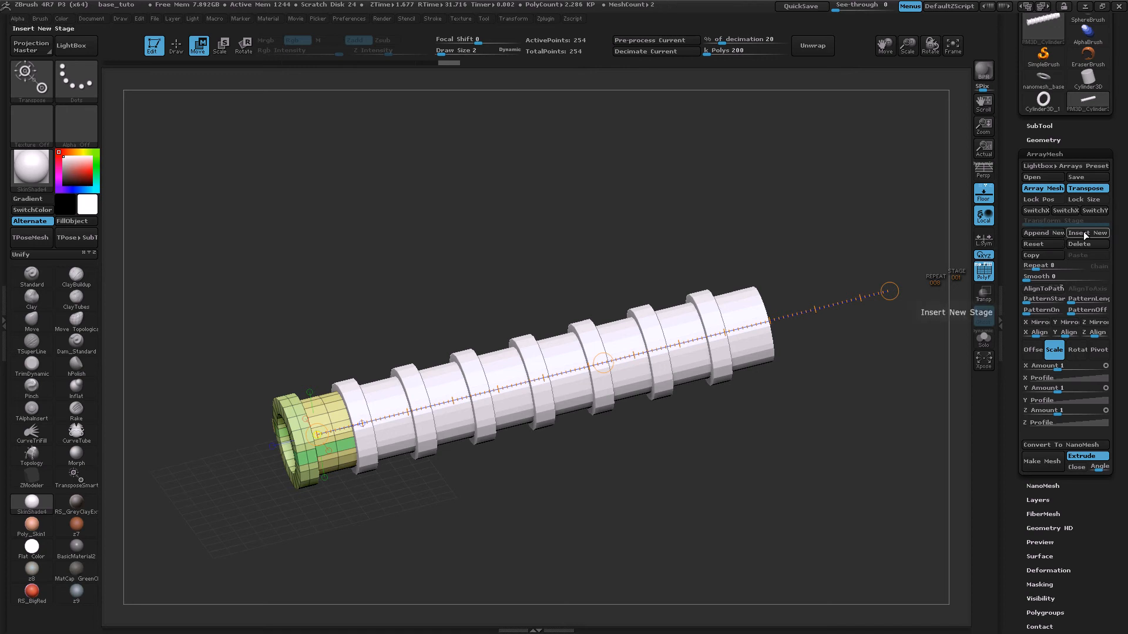
- Append a new transform stage and offset its copy sideways to form a second, parallel ribbed tube
click(1032, 240)
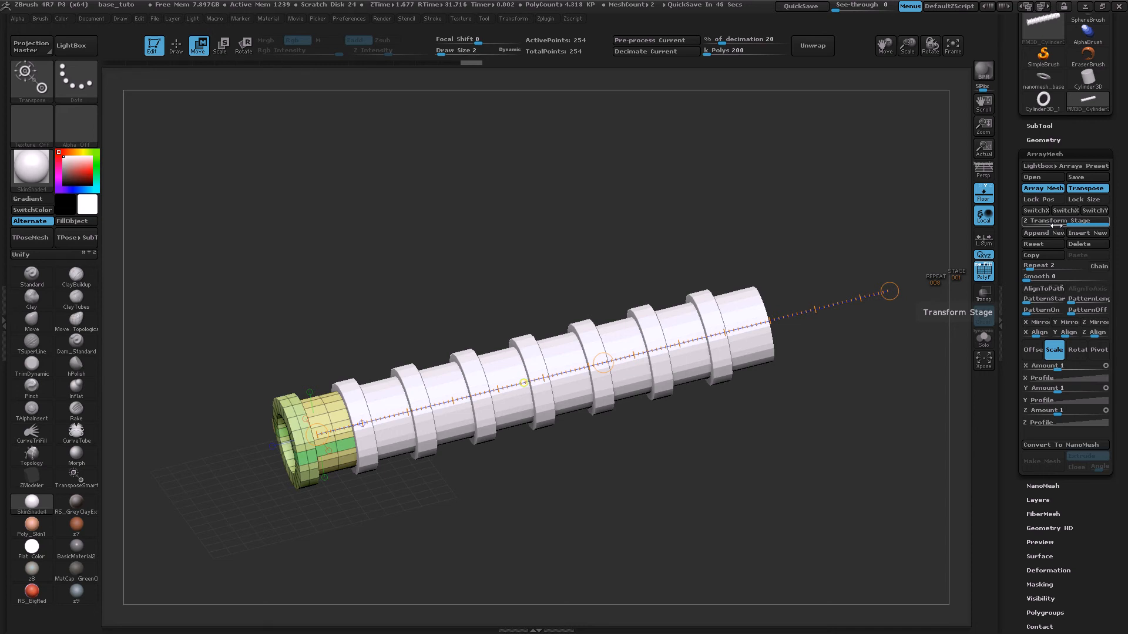
alt+drag(608, 132, 578, 194)
drag(578, 193, 478, 408)
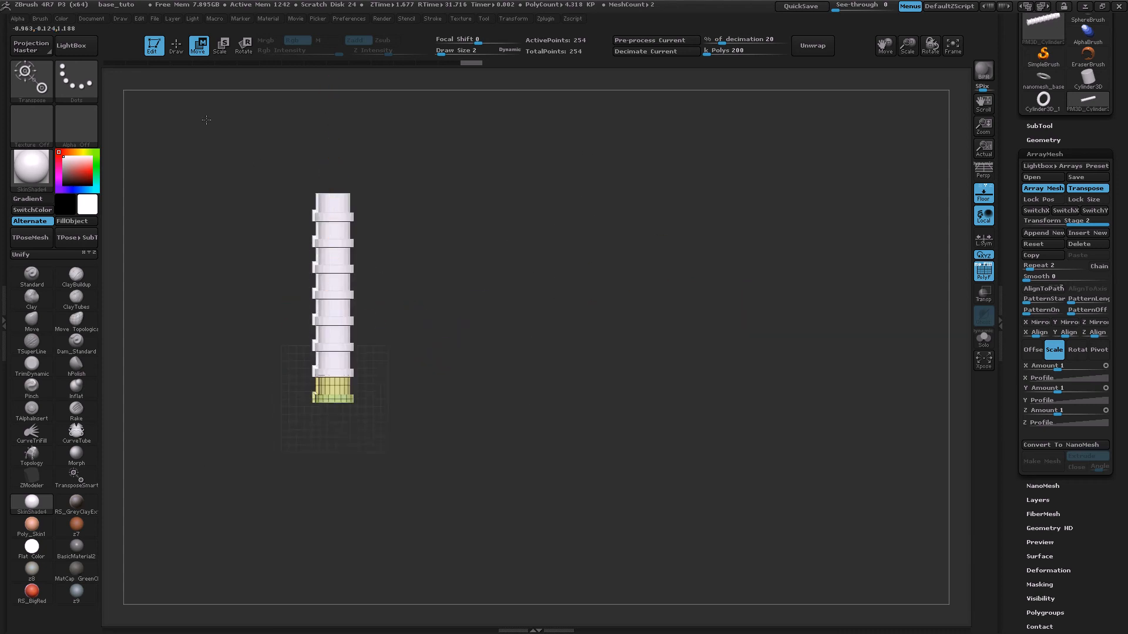
click(379, 298)
drag(460, 298, 516, 297)
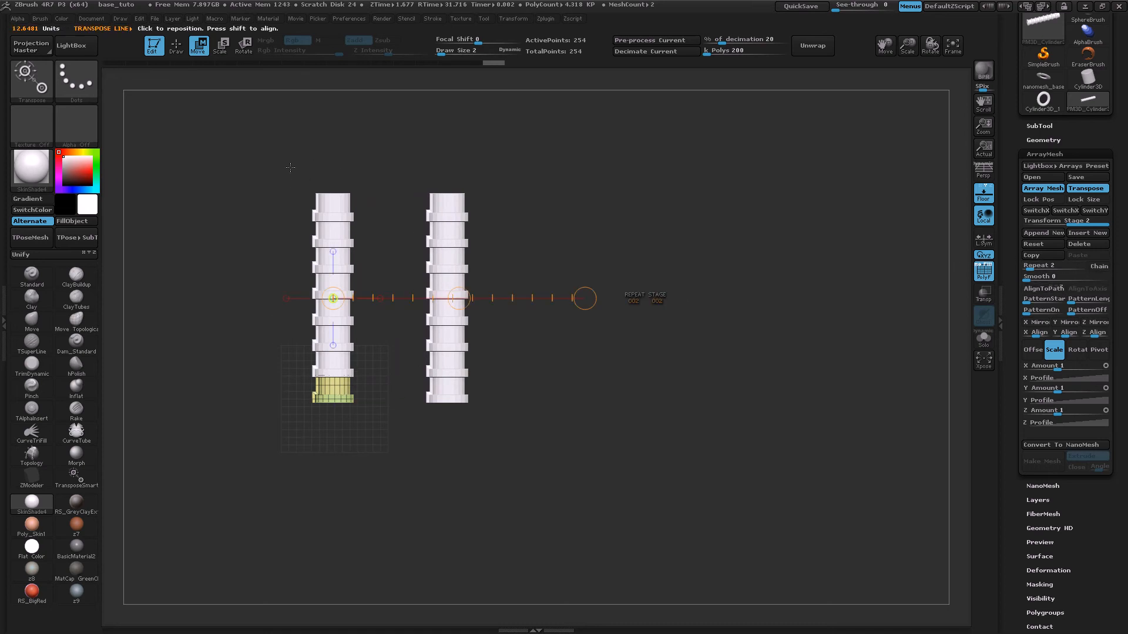
- Set the second stage's Repeat to 3 for three parallel tubes
click(1052, 267)
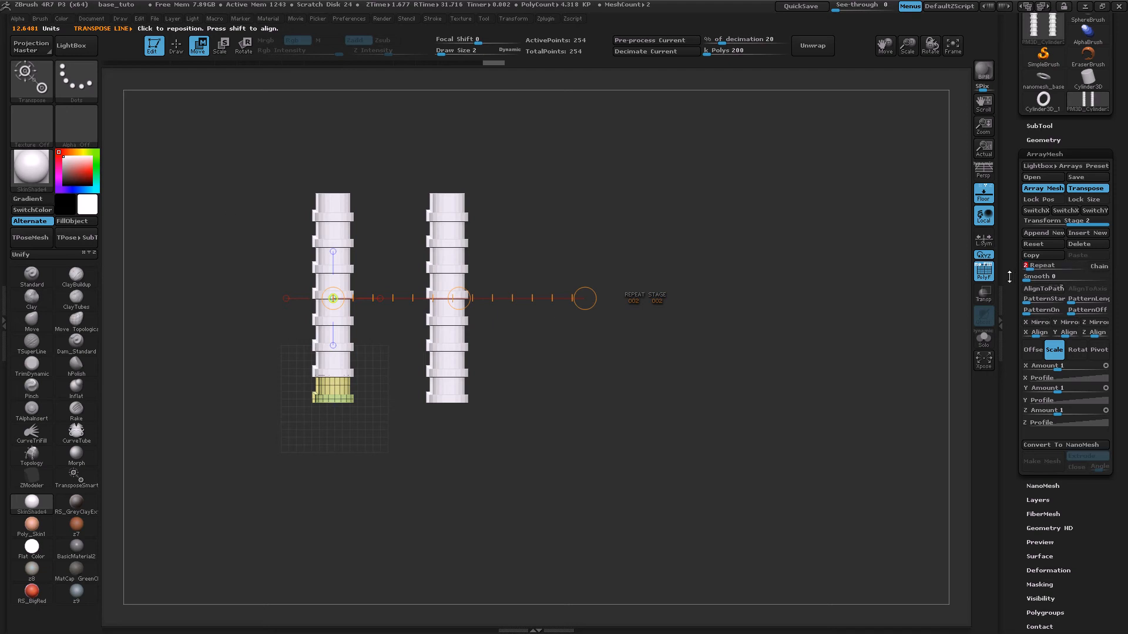
text(3)
key(Return)
drag(617, 391, 324, 438)
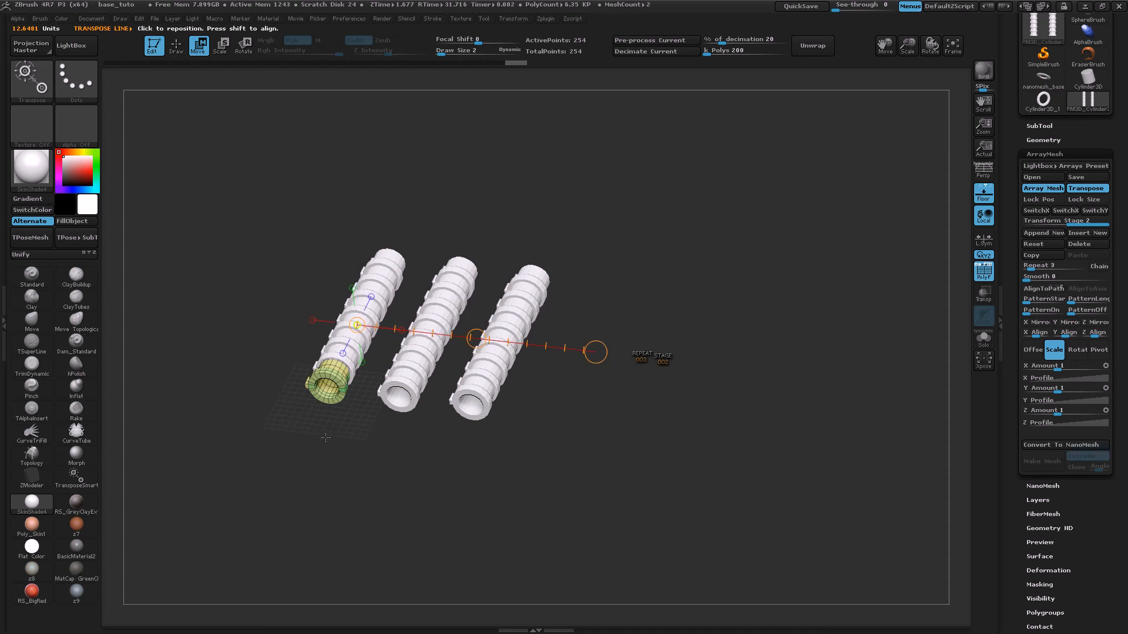
key(f)
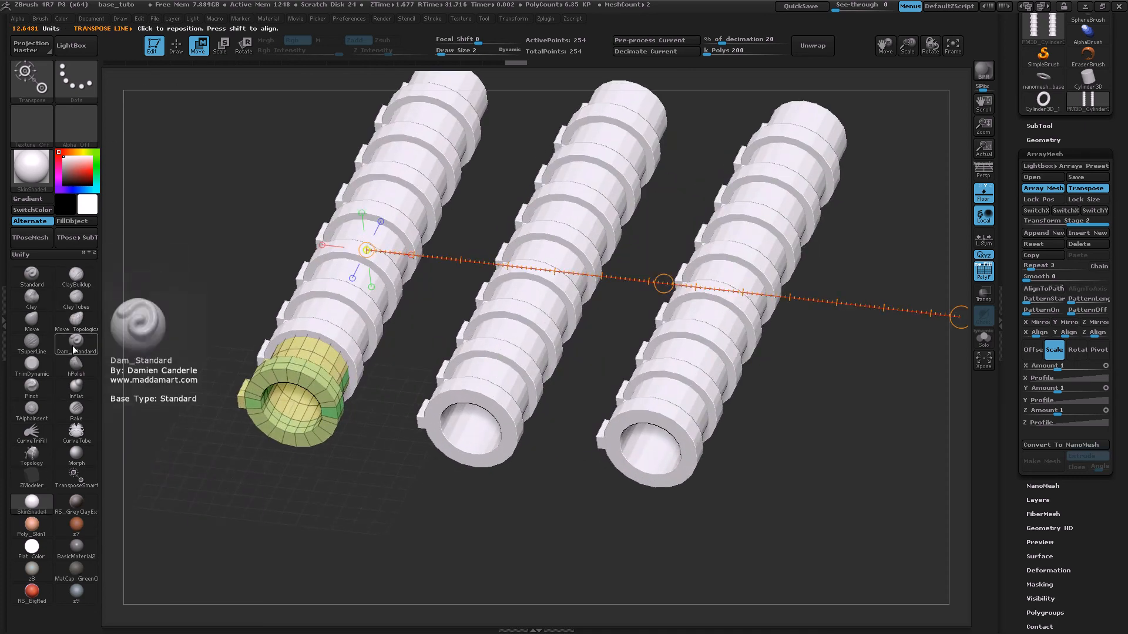
- Reshape the tab on the source cylinder's flange with the Move Topological brush at Draw Size 104
click(76, 320)
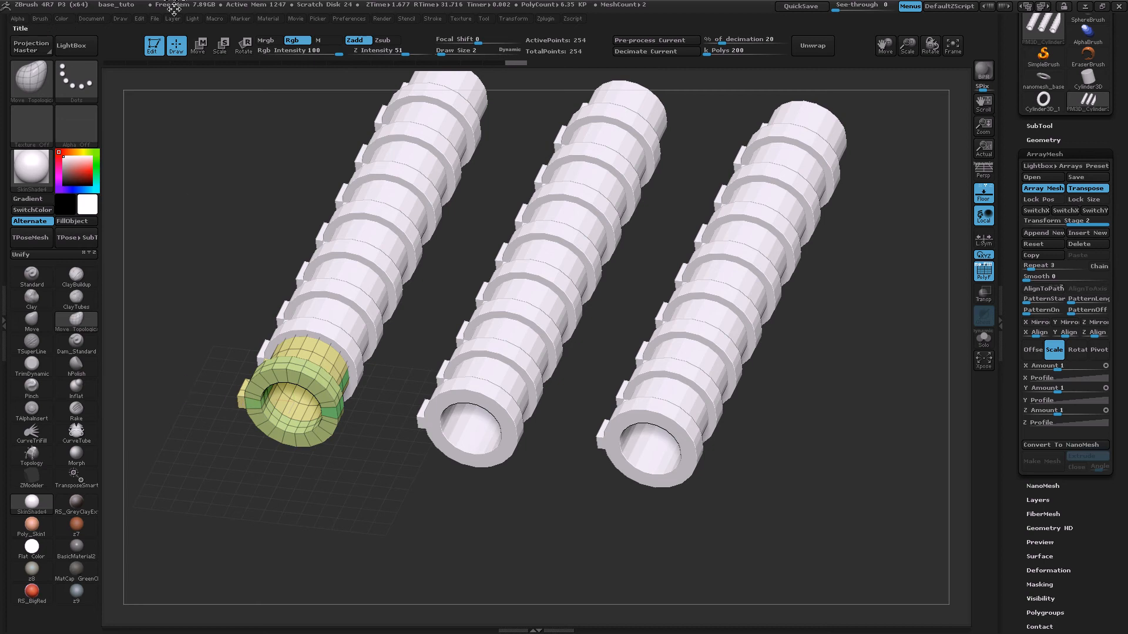
key(s)
key(ctrl+shift+z)
key(ctrl+shift+z)
key(ctrl+shift+z)
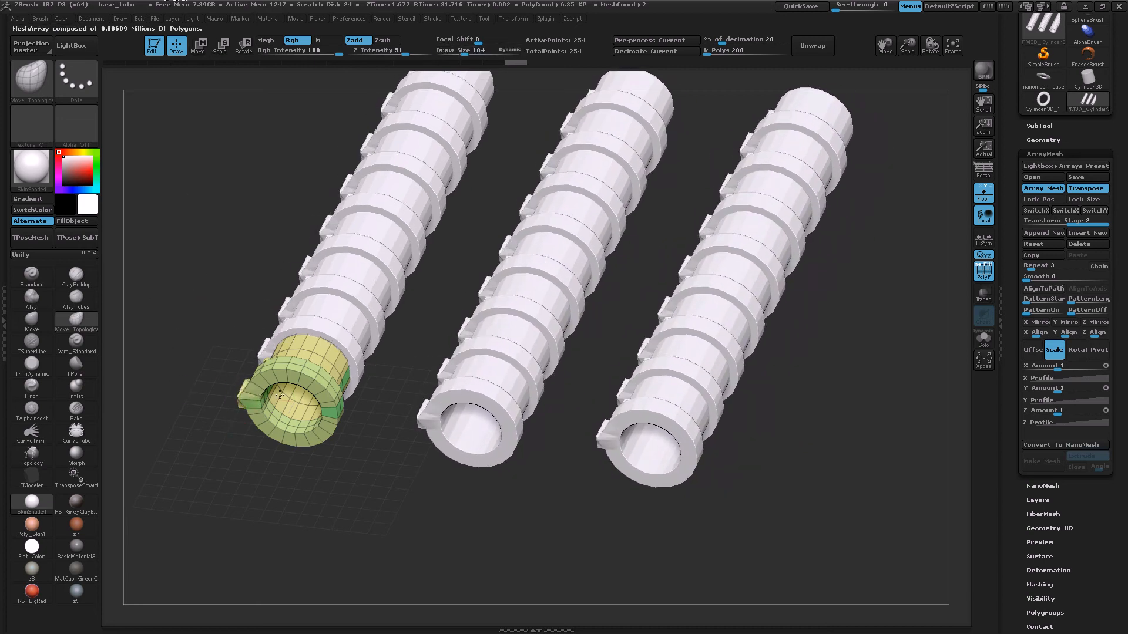
- Undo the brush reshaping and the second stage, back to the single eight-copy tube
key(ctrl+z)
key(ctrl+z)
key(ctrl+z)
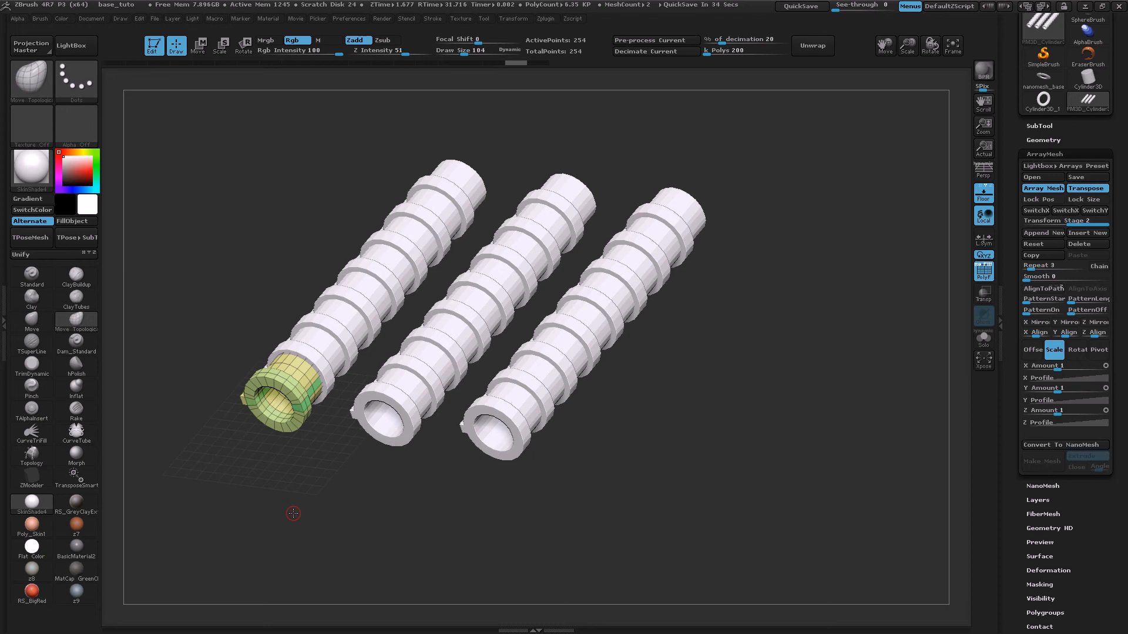
key(ctrl+z)
key(ctrl+z)
shift+drag(662, 476, 574, 421)
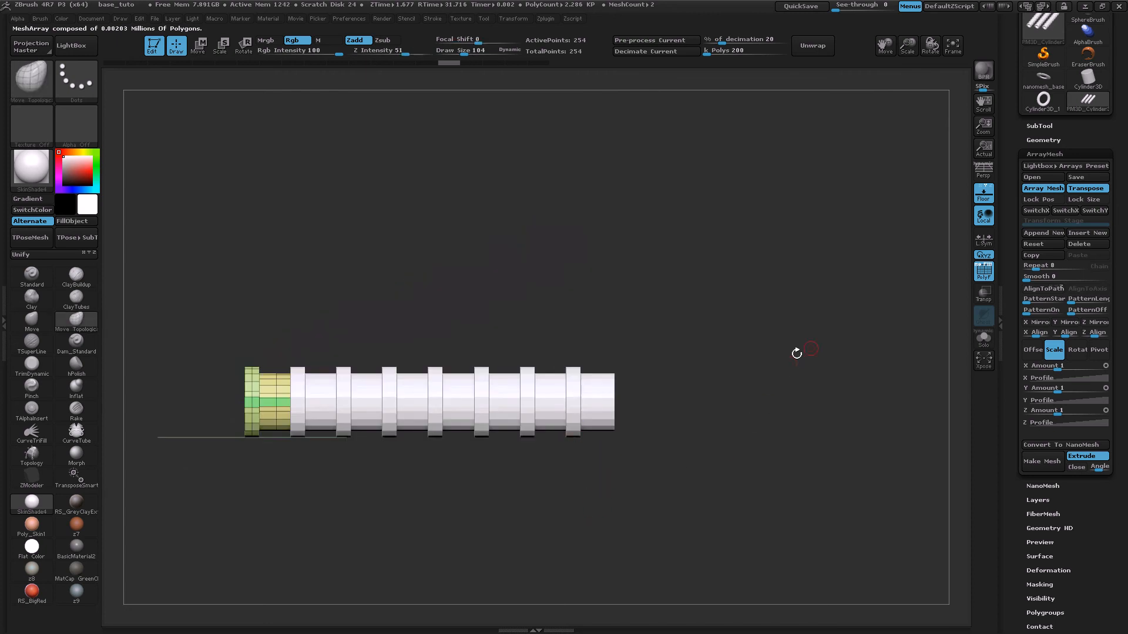
drag(765, 289, 947, 299)
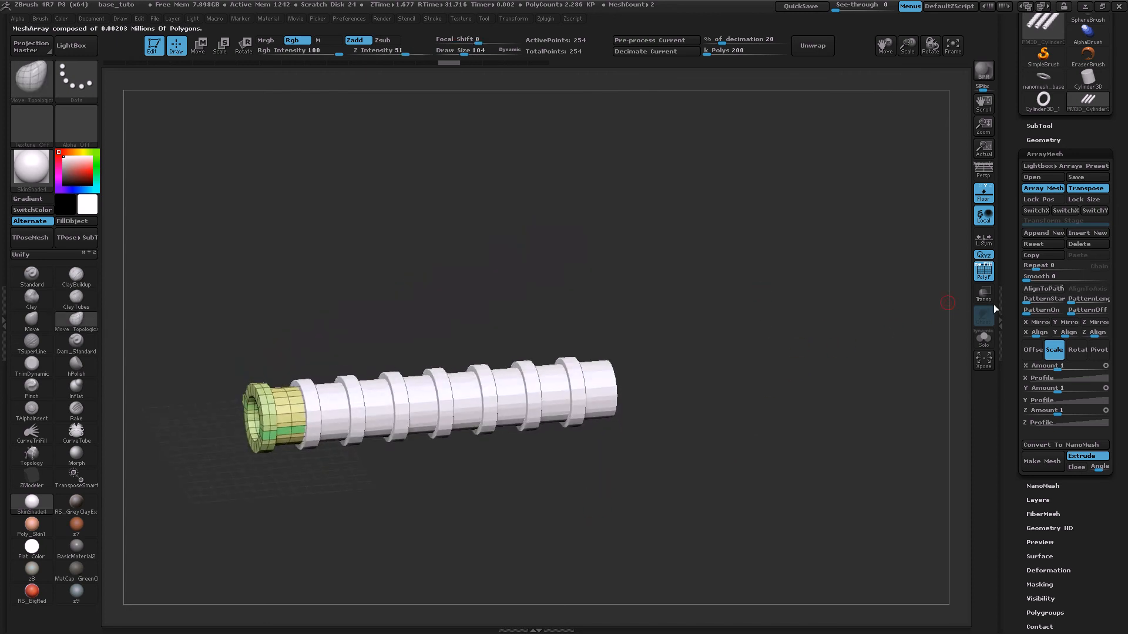
- Append a second transform stage to the tube and align its Move action line with the tube's long axis
click(1040, 232)
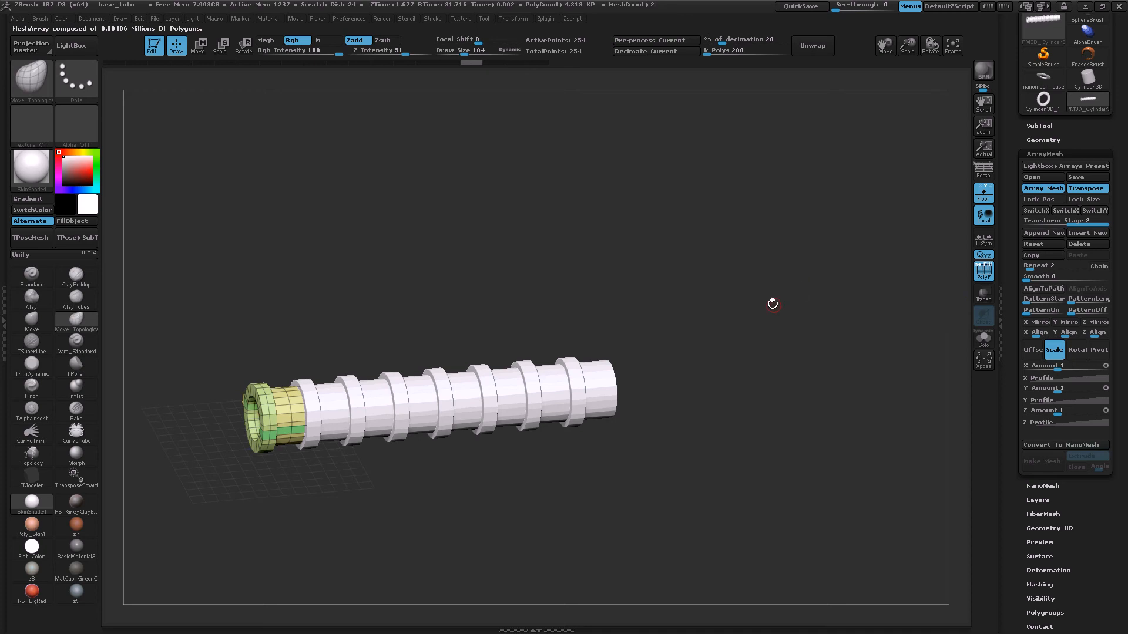
alt+drag(776, 304, 705, 259)
click(198, 44)
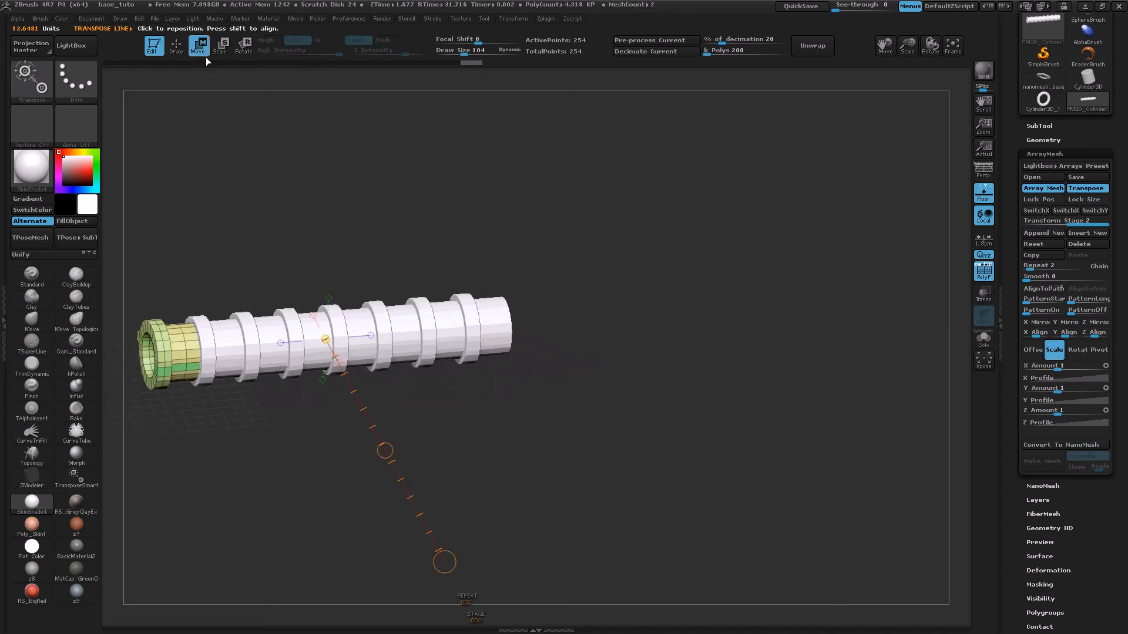
click(371, 336)
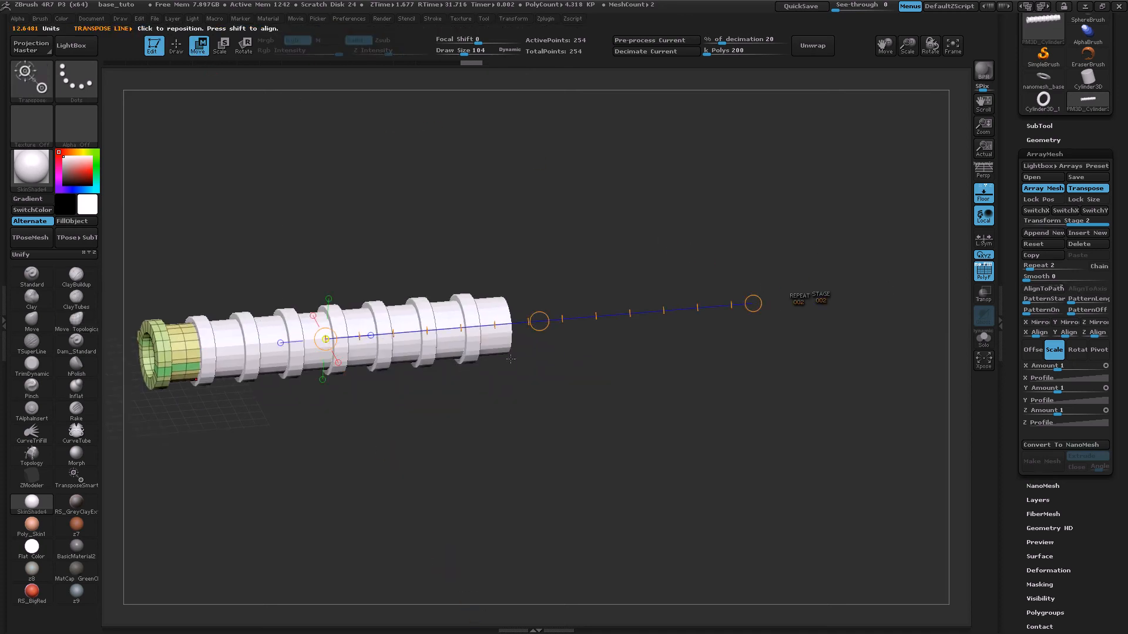
- Offset the second stage's copy along the axis so that it continues the first tube end to end
drag(533, 324, 879, 296)
drag(540, 322, 712, 296)
alt+drag(553, 438, 559, 469)
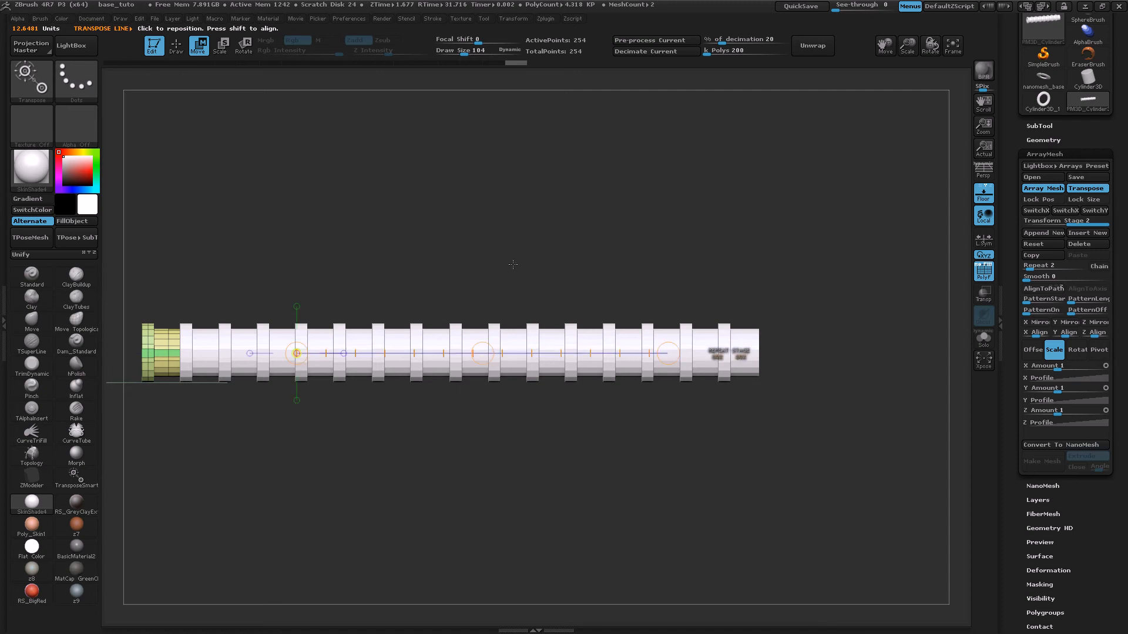
alt+drag(506, 269, 552, 287)
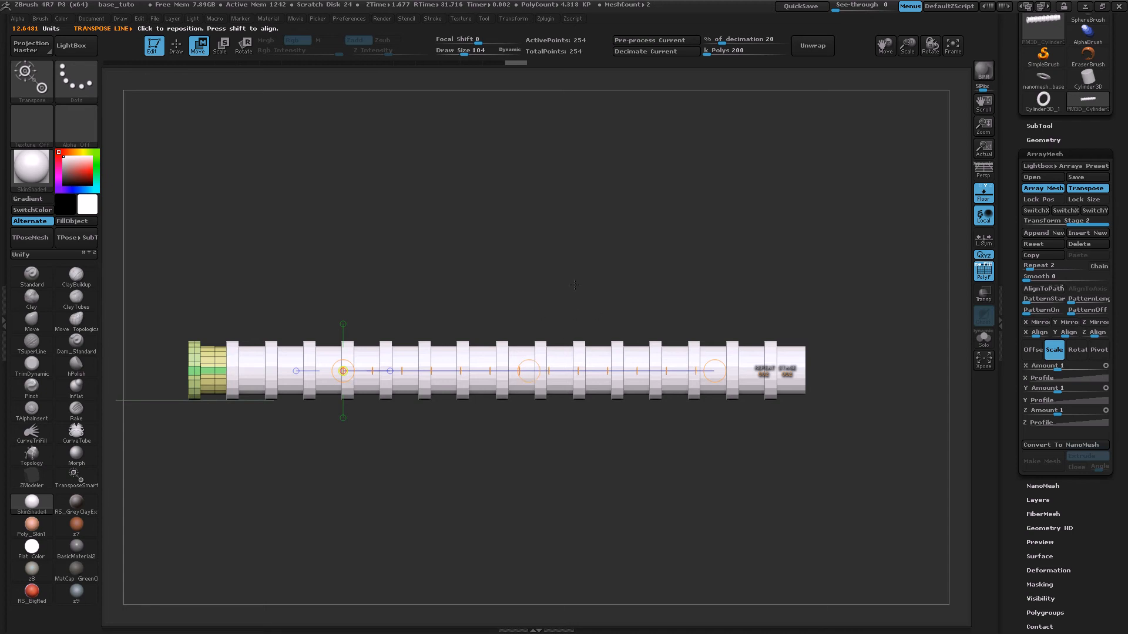
- Try to rotate the second stage's copy to an X rotate amount of -89
alt+drag(668, 305, 572, 298)
click(1077, 349)
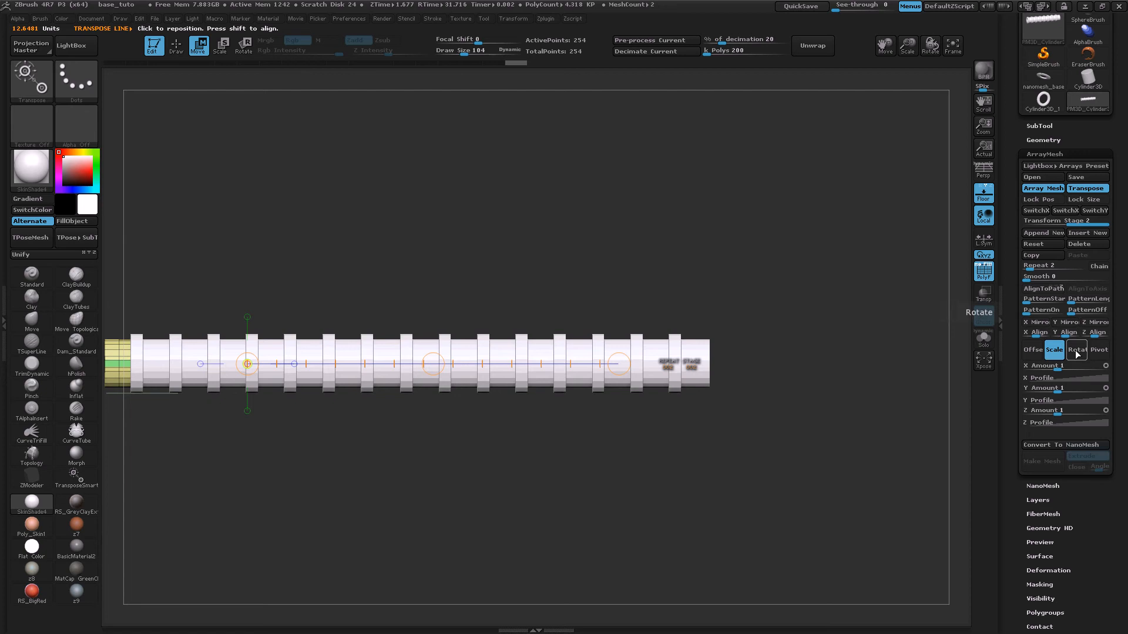
drag(618, 363, 248, 183)
key(r)
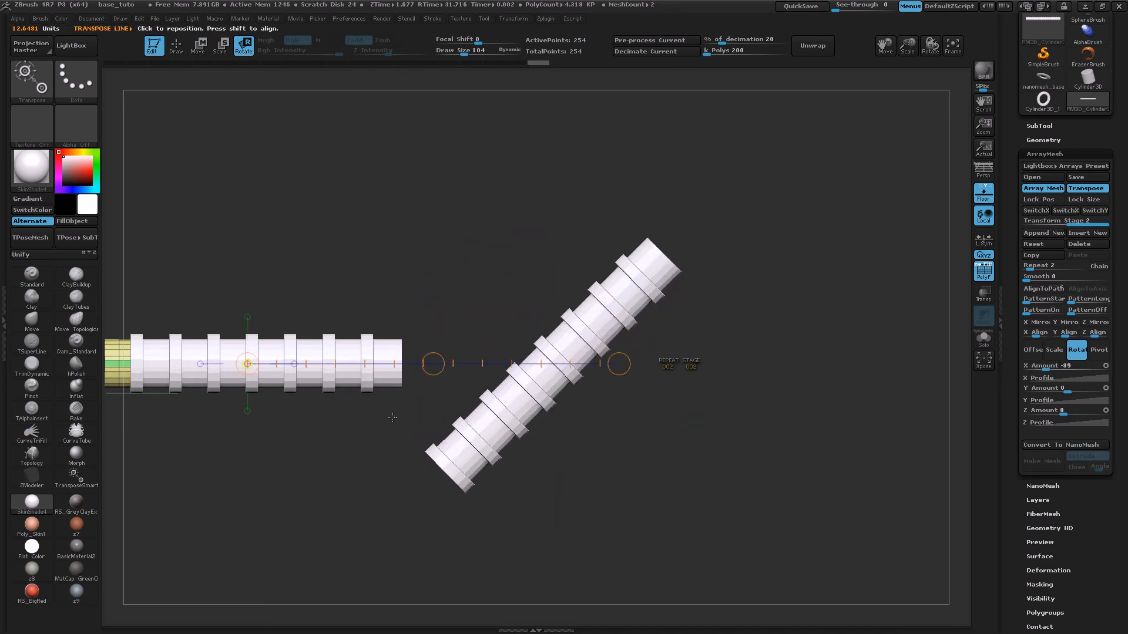
key(ctrl+z)
- Turn on Chain for the second stage, so it continues from the last copy of the first stage
alt+drag(269, 243, 679, 372)
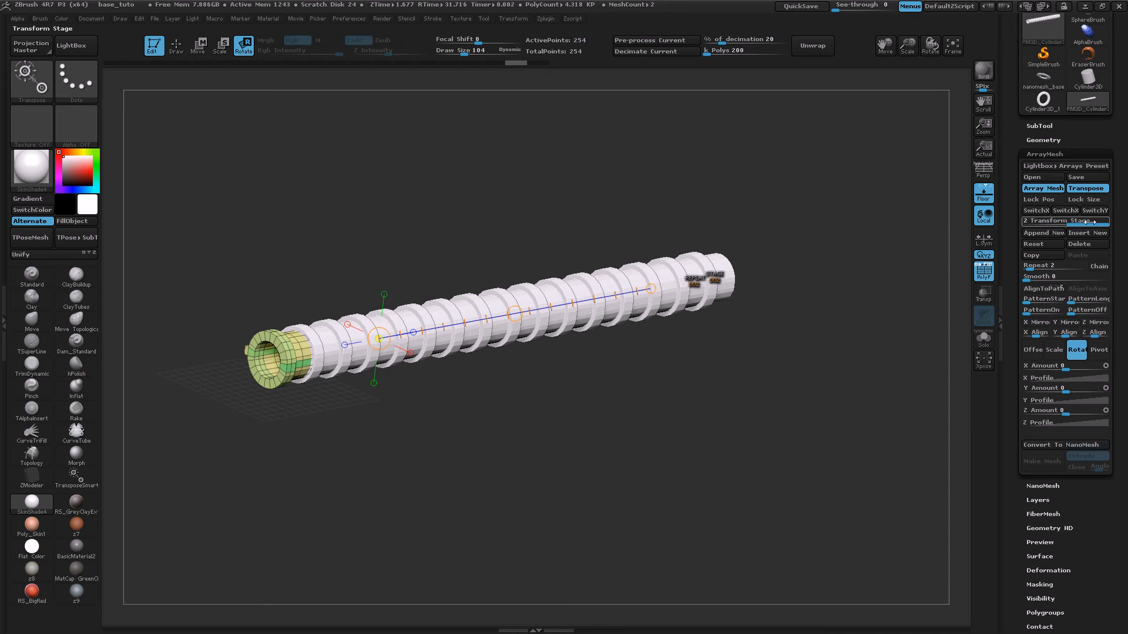
click(1091, 266)
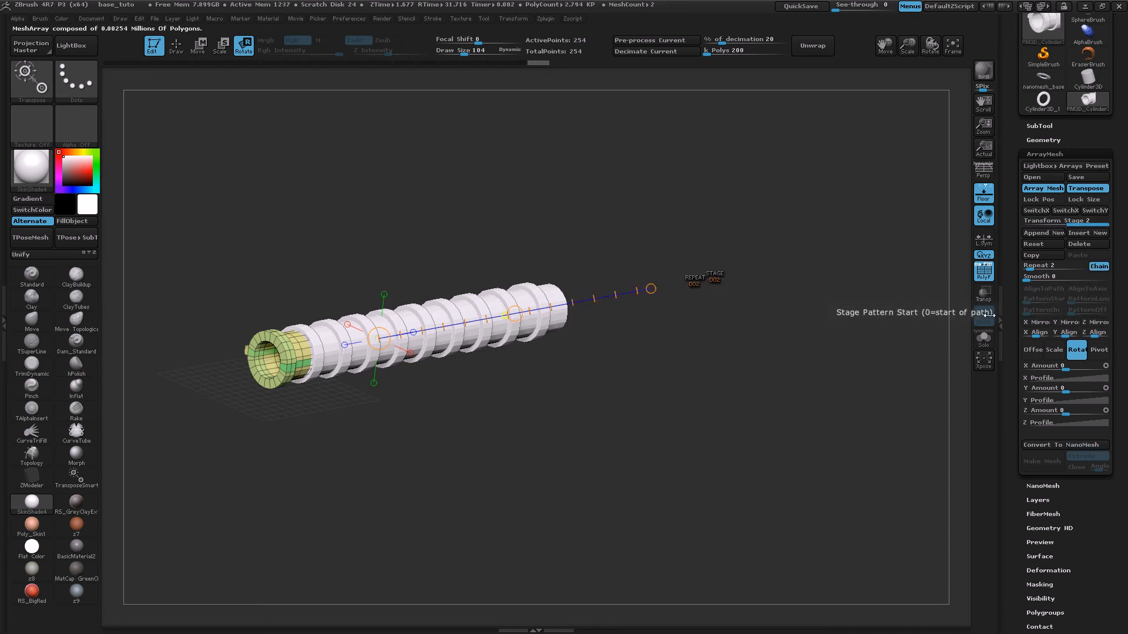
shift+drag(834, 401, 649, 402)
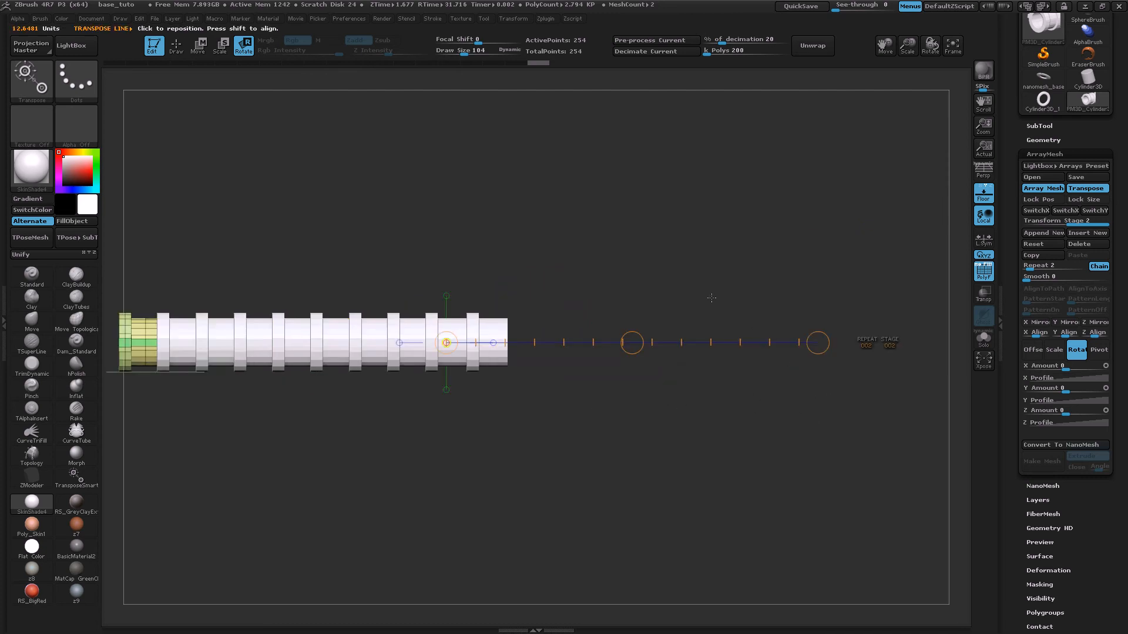
- Try to offset the chained end copy slightly away from the tube along its axis with the Move action line
click(199, 46)
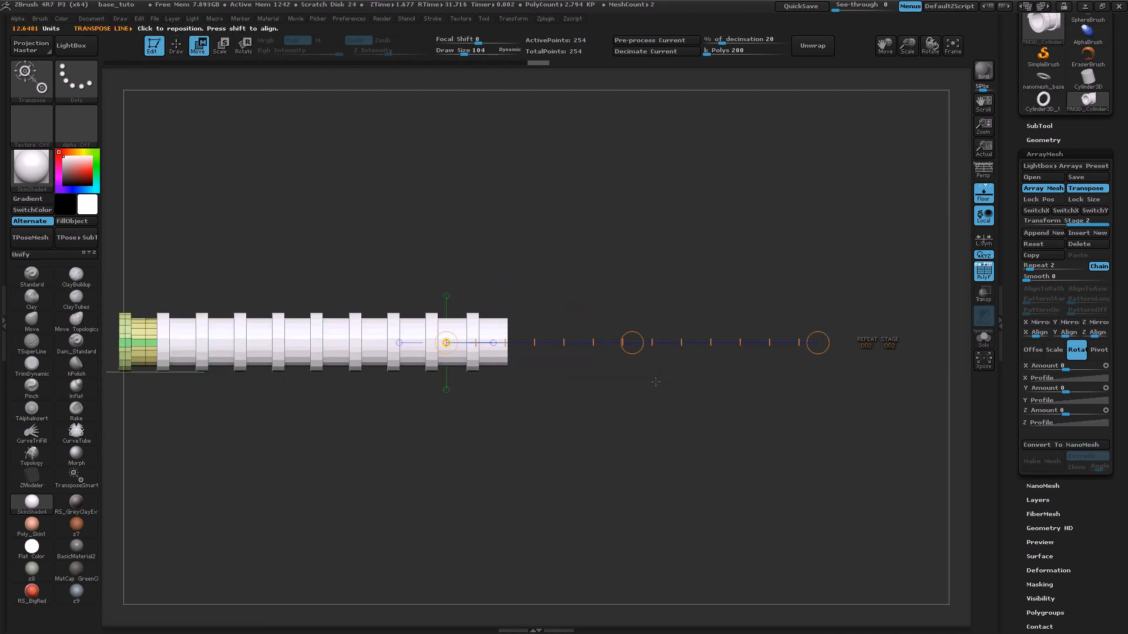
mouse_move(632, 342)
mouse_down()
mouse_move(679, 342)
mouse_move(655, 342)
mouse_up()
alt+drag(509, 403, 648, 387)
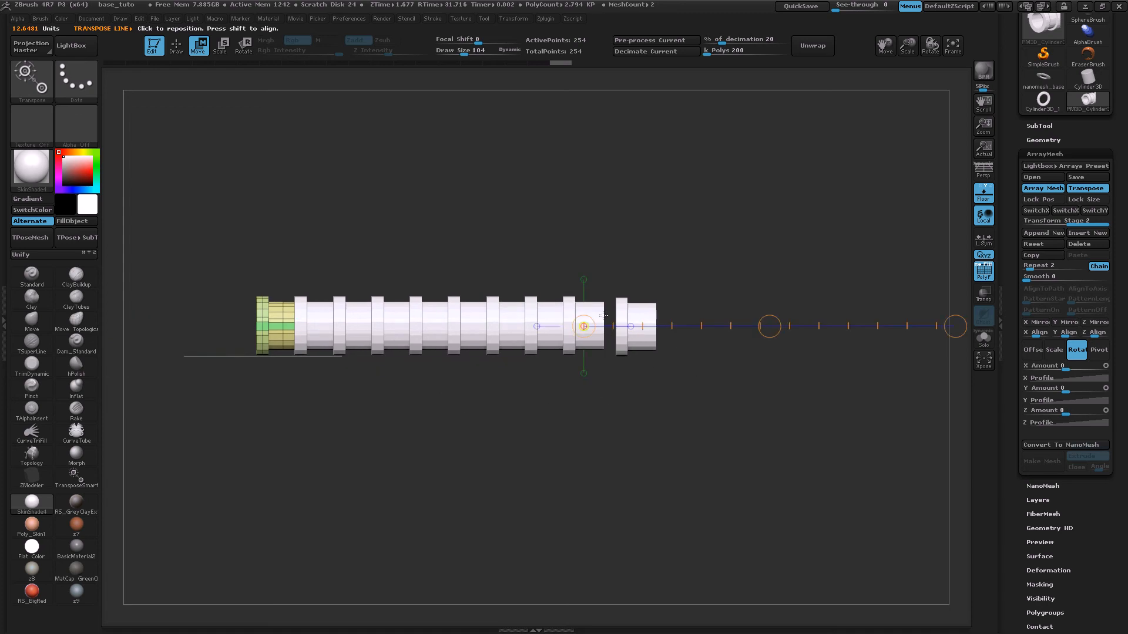
drag(558, 237, 721, 300)
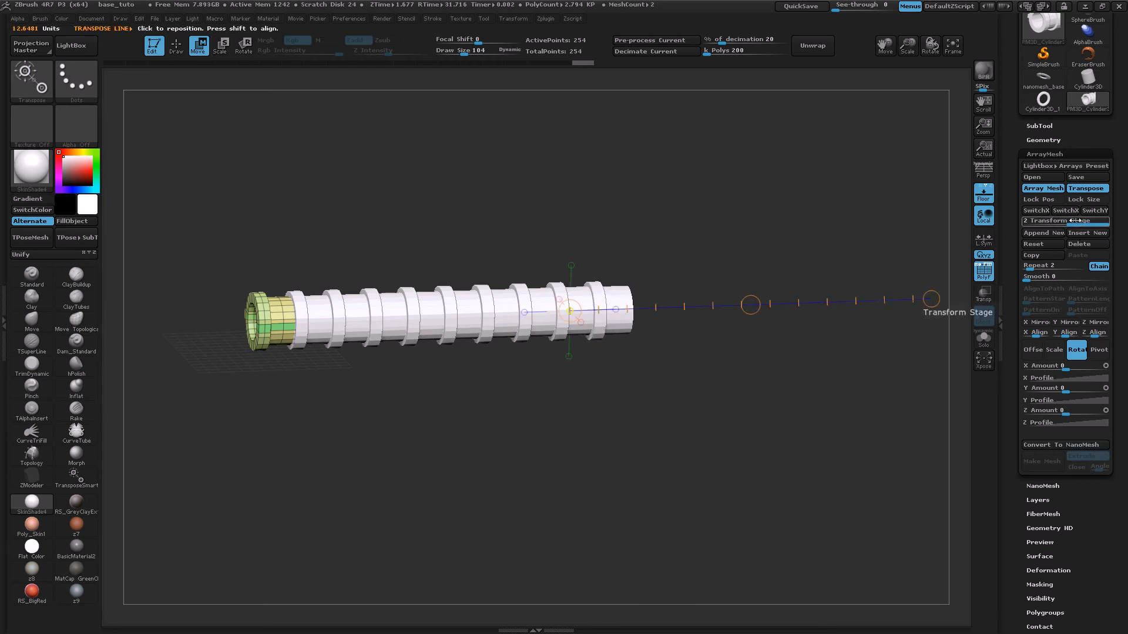
- Turn off Transpose editing for the array and try an adjustment with the regular Move action line
click(1086, 188)
drag(750, 305, 557, 203)
key(ctrl+z)
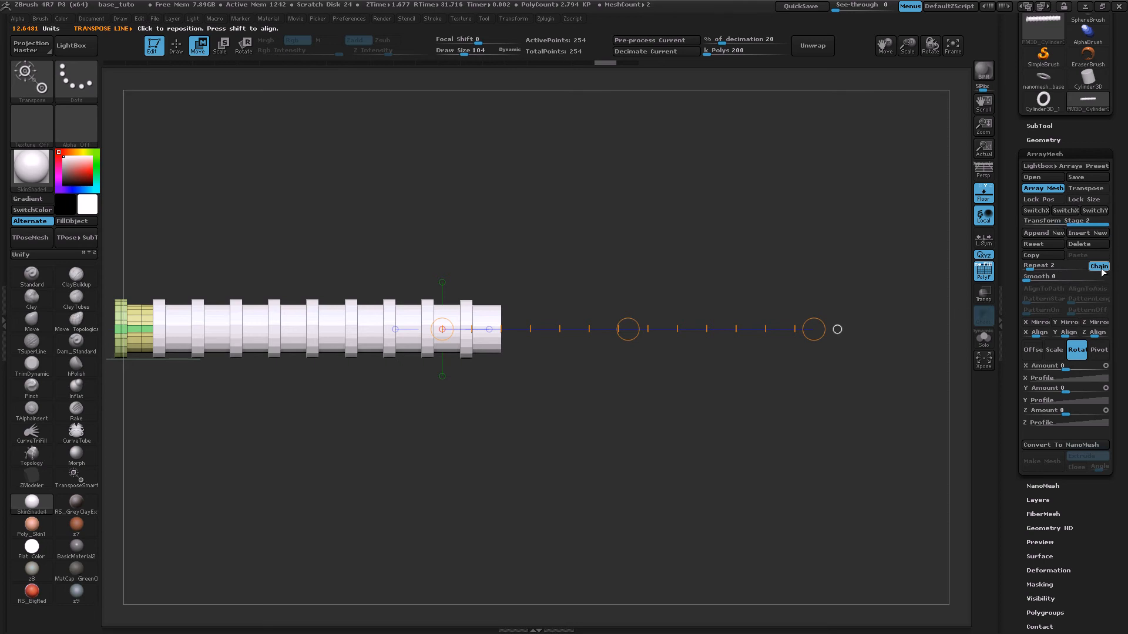
- Turn Transpose editing back on, set the second stage's repeat count to 7 and offset its copies along the tube's axis
click(1081, 189)
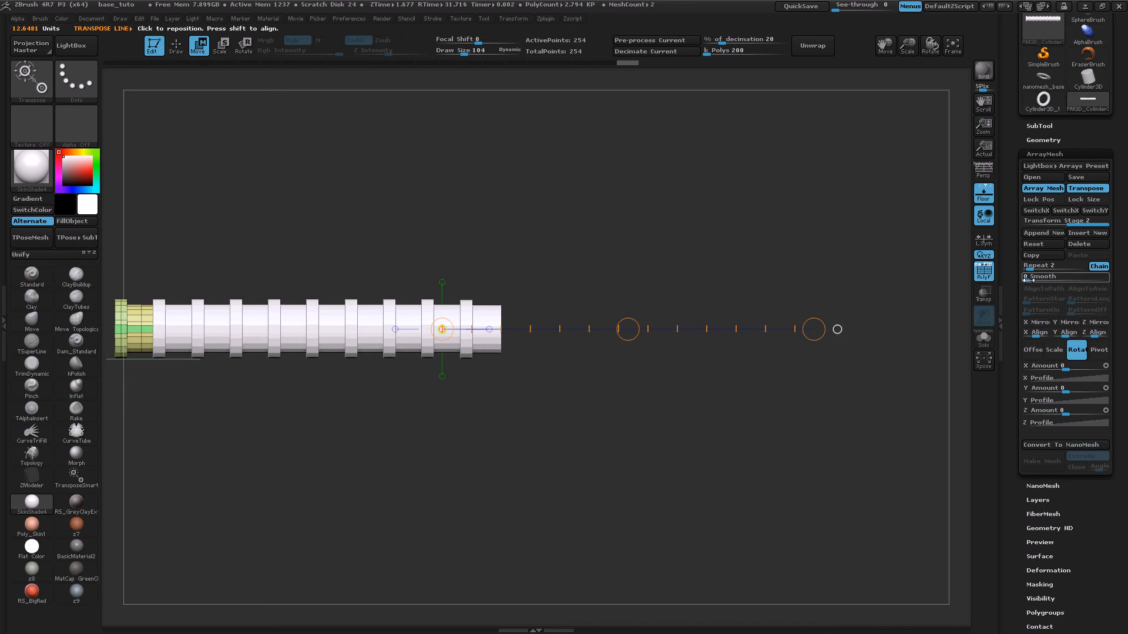
drag(1031, 268, 1036, 269)
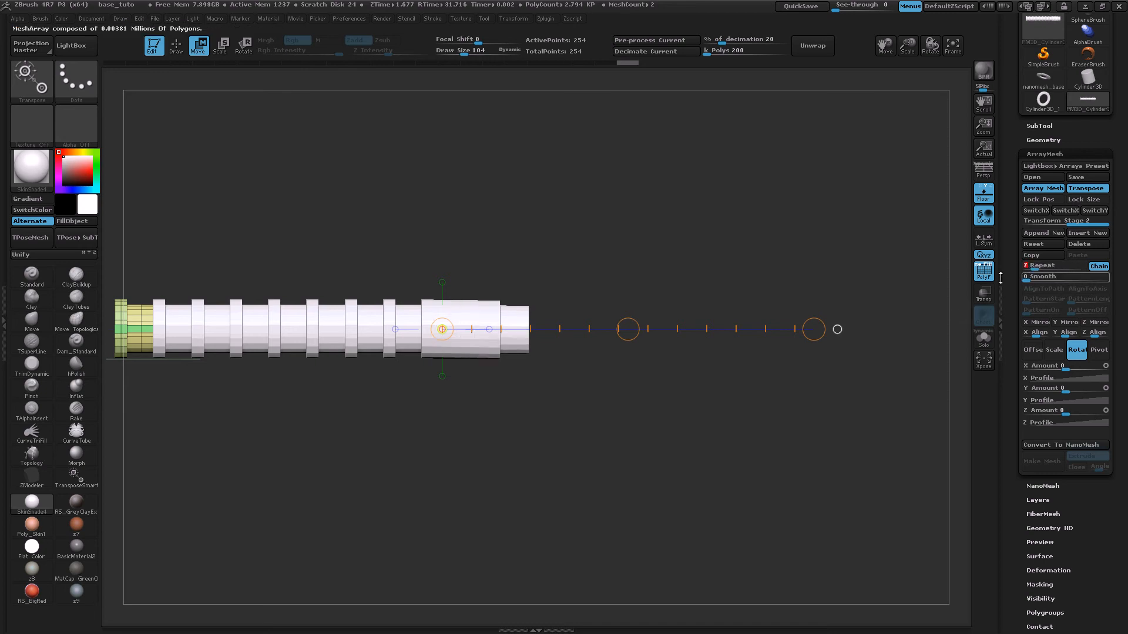
drag(628, 329, 834, 312)
alt+drag(539, 399, 606, 403)
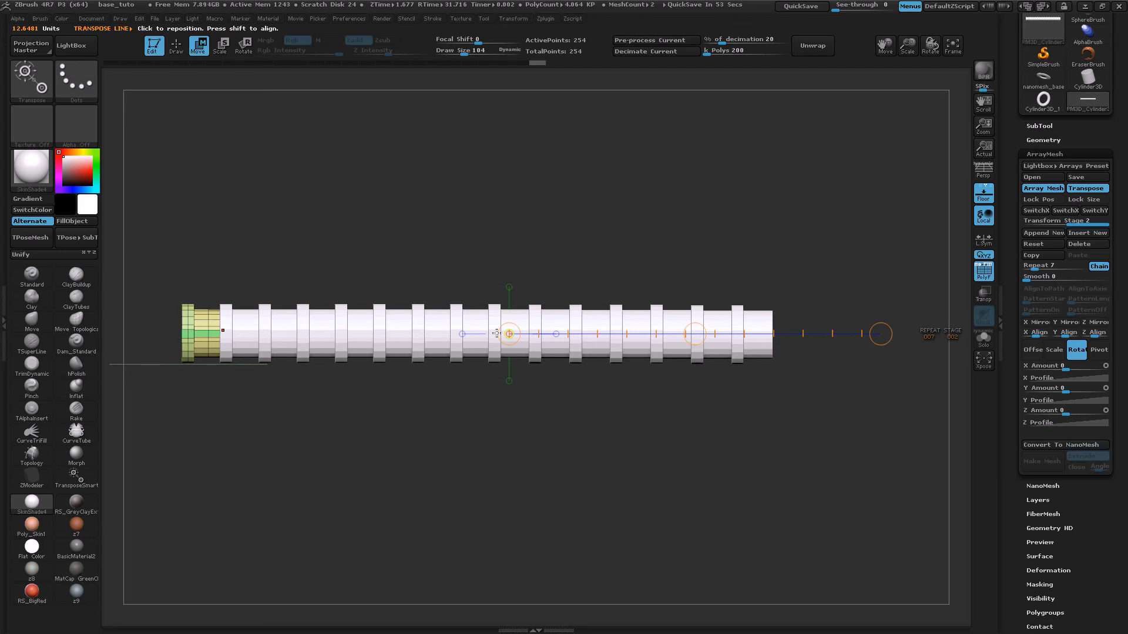
drag(674, 270, 651, 290)
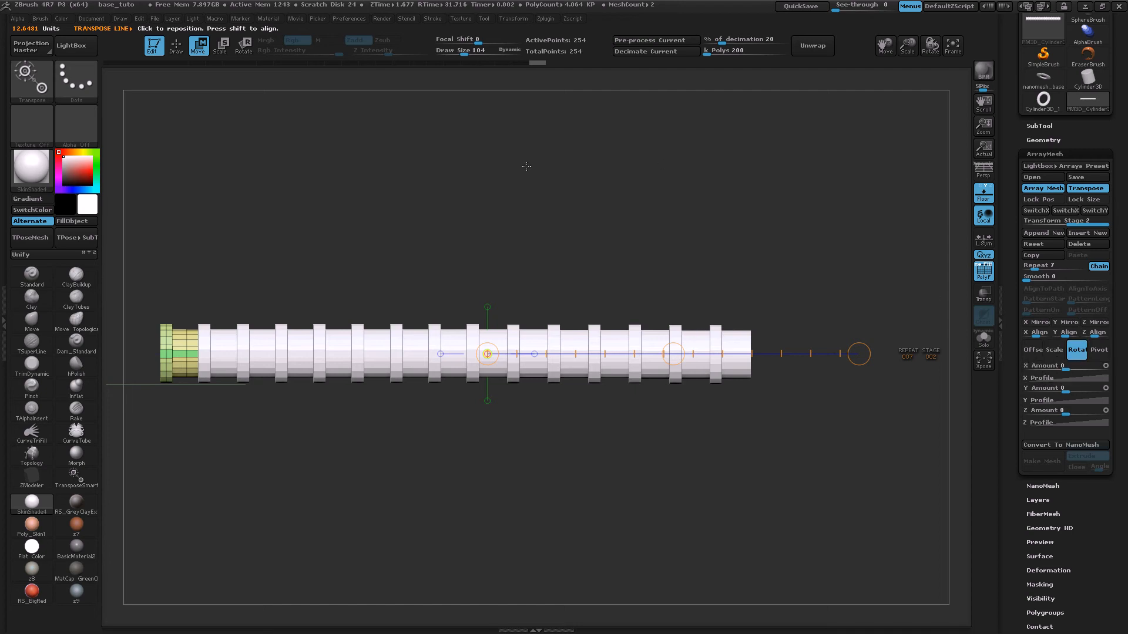
- Rotate the second stage's copies with the Rotate action line and set their X rotate amount to 90
click(250, 48)
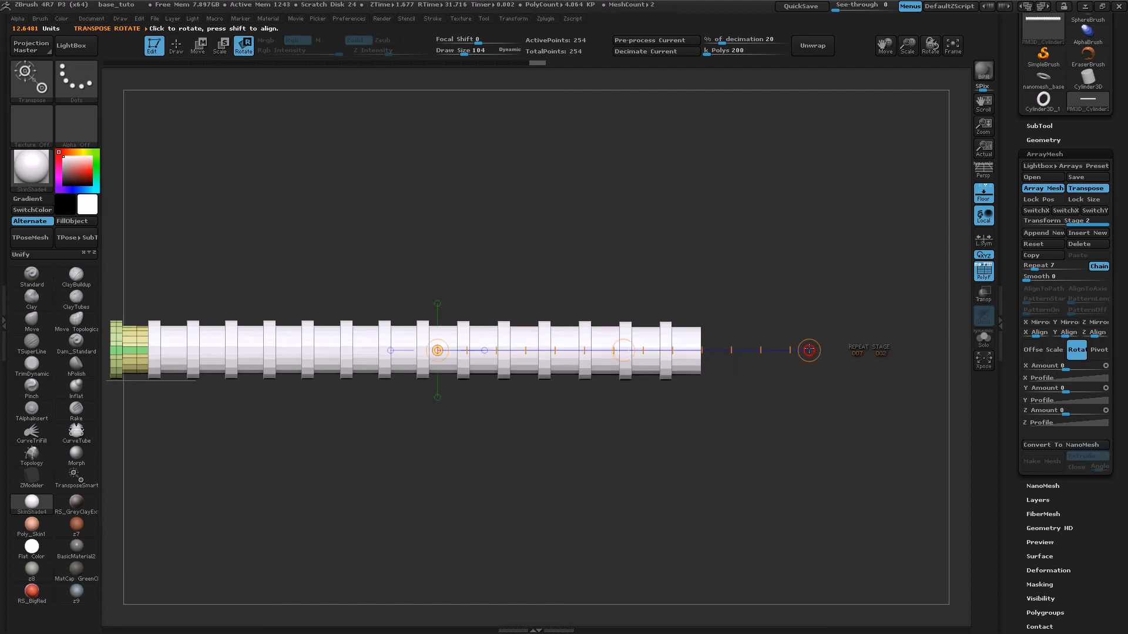
drag(810, 346, 411, 273)
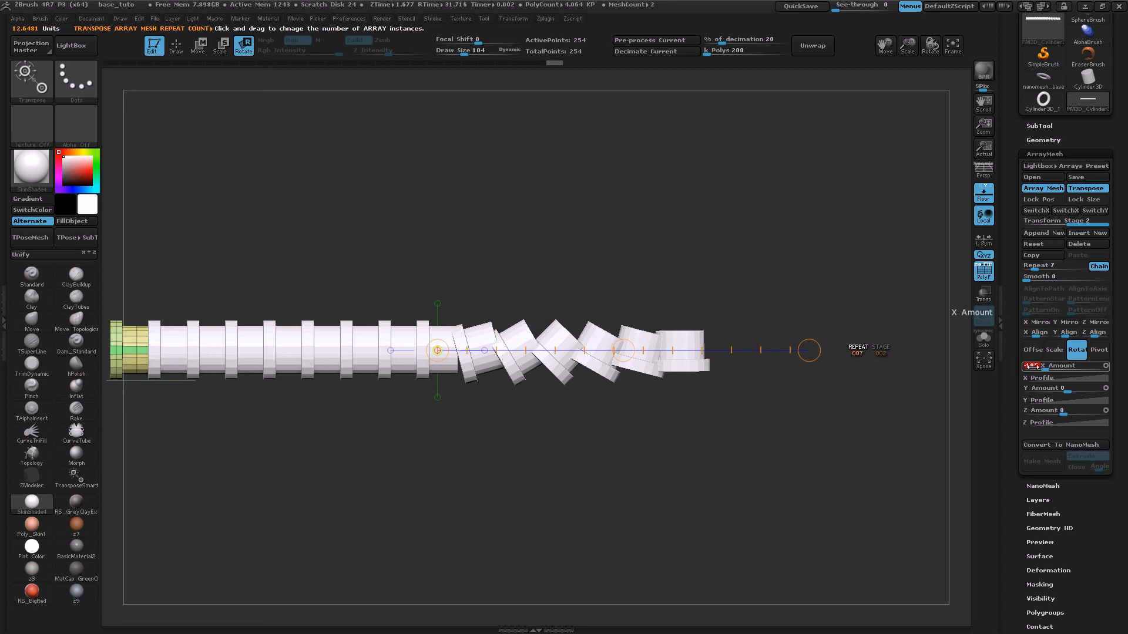
text(90)
key(Return)
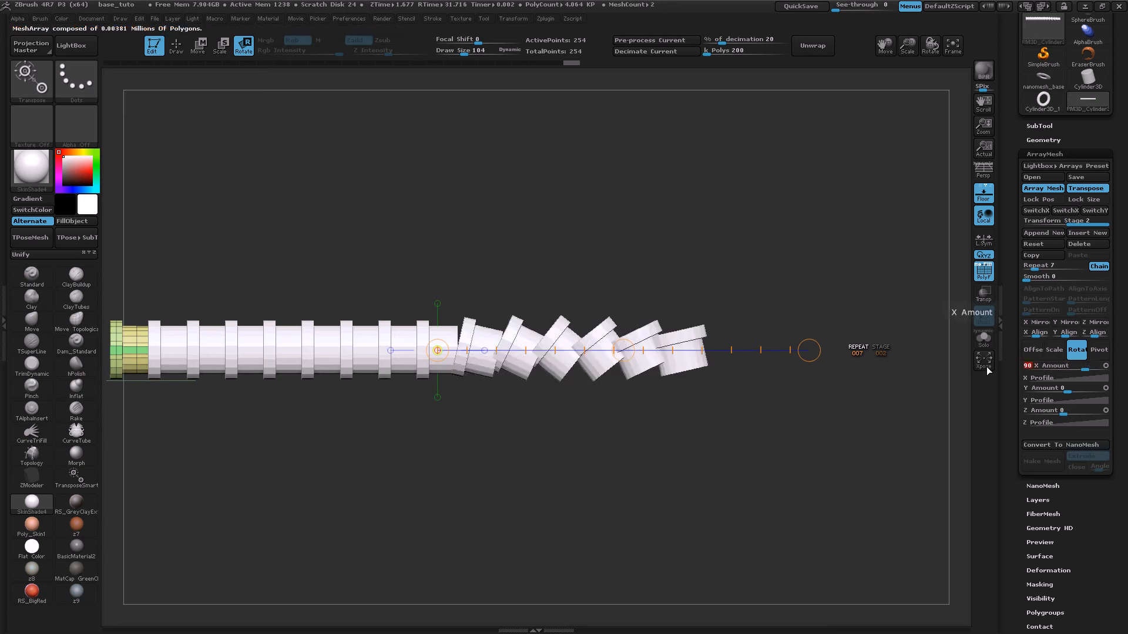
- Try to bend the second stage away from the straight tube by offsetting its rotated copies with the Move action line
click(197, 51)
drag(624, 351, 578, 148)
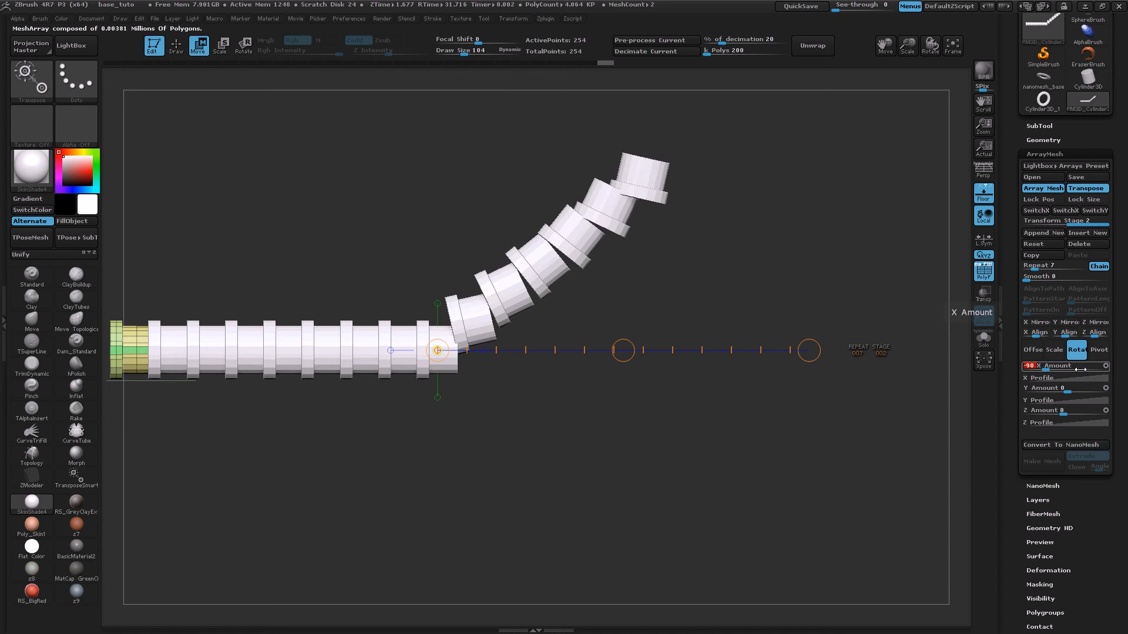
drag(623, 351, 640, 467)
key(ctrl+z)
key(ctrl+z)
key(ctrl+z)
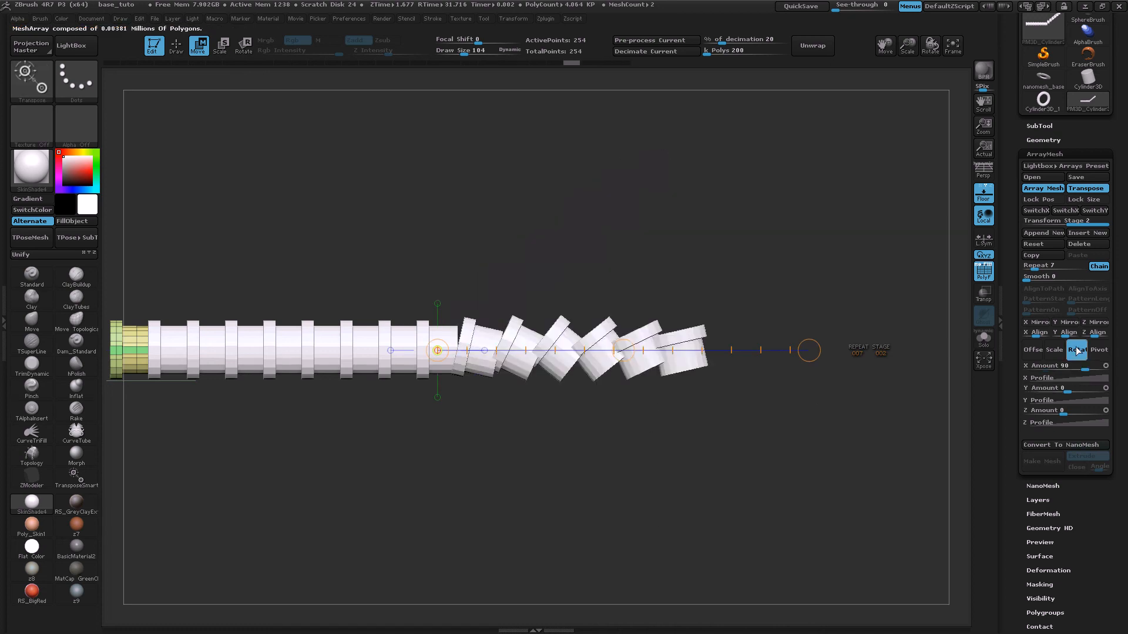
- Set the second stage's X rotate amount to -90 and try repositioning the Move action line along the tube
click(1088, 366)
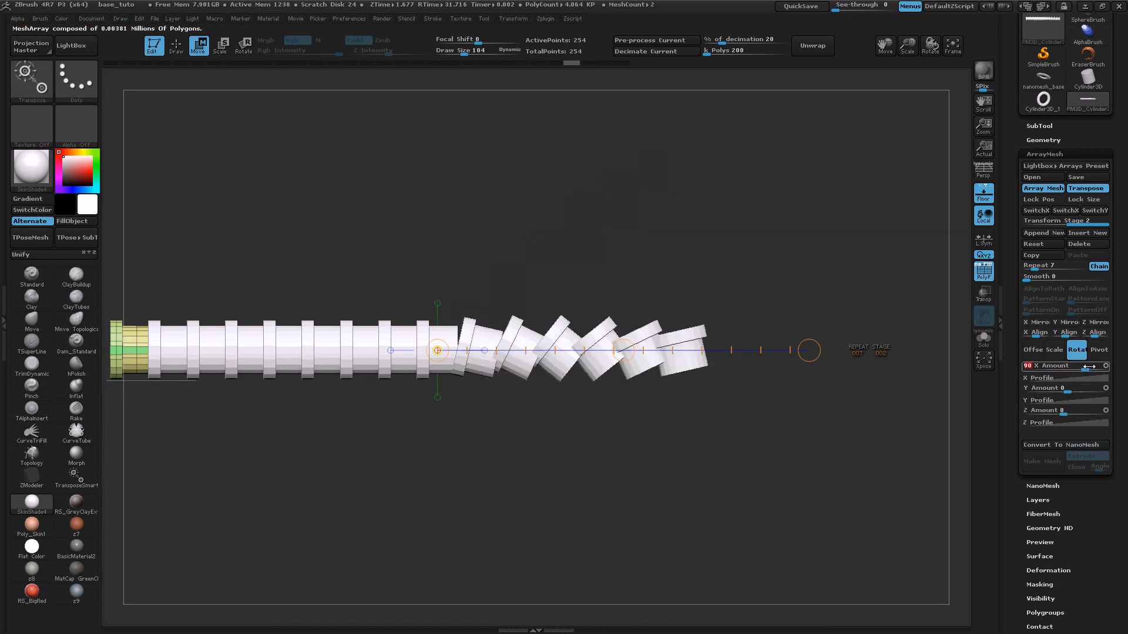
text(-90)
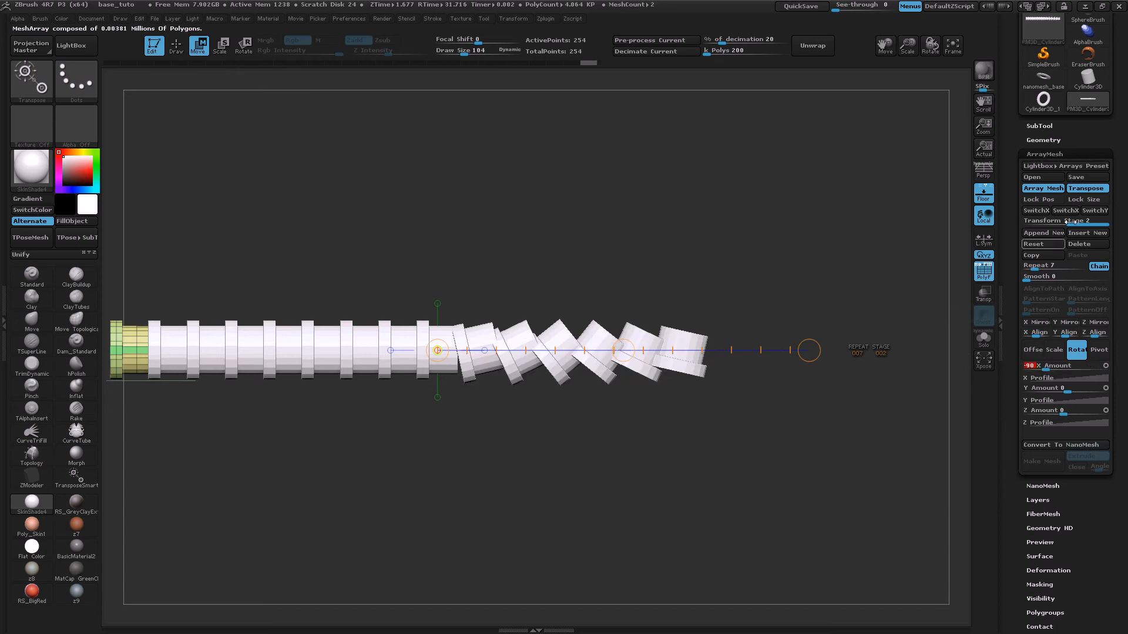
drag(432, 350, 484, 350)
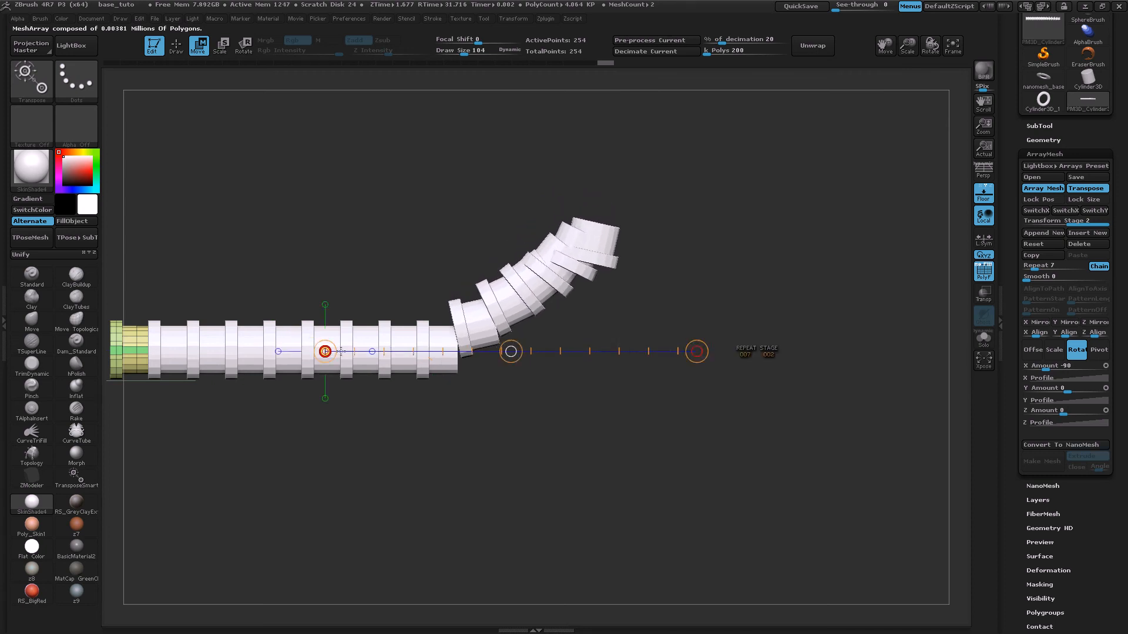
- Switch to Pivot, raise the second stage's pivot to a Y amount of about -1.41 and offset its copies into a bend
click(1098, 350)
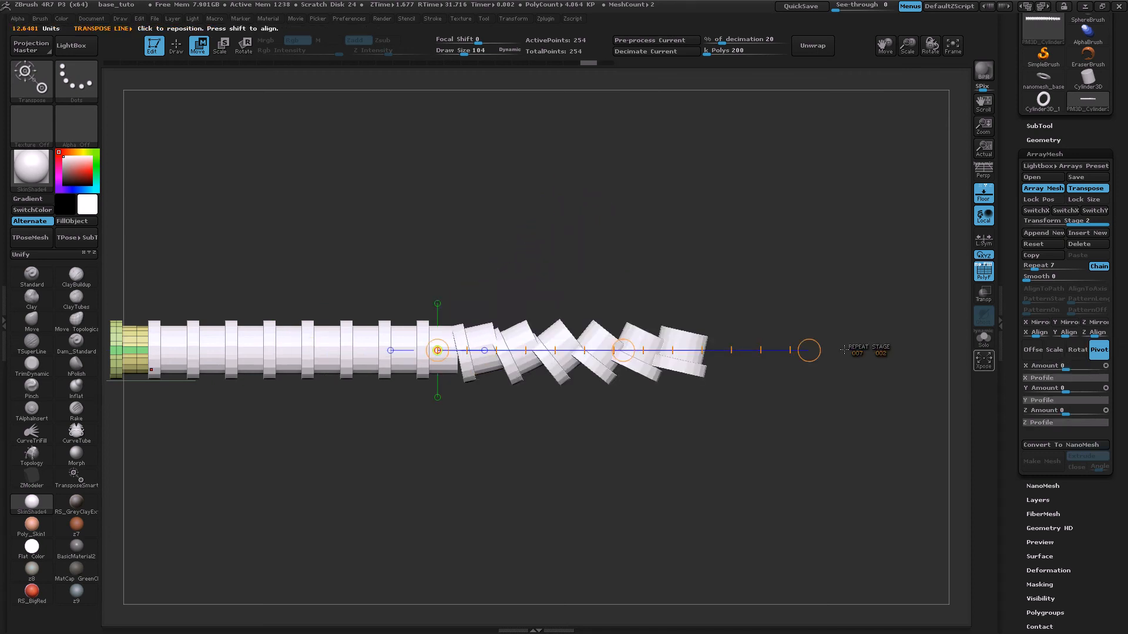
drag(437, 350, 437, 268)
drag(624, 268, 379, 176)
- Set the second stage's repeat count to 5 and reduce the offset so the copies form a tighter elbow
click(1025, 267)
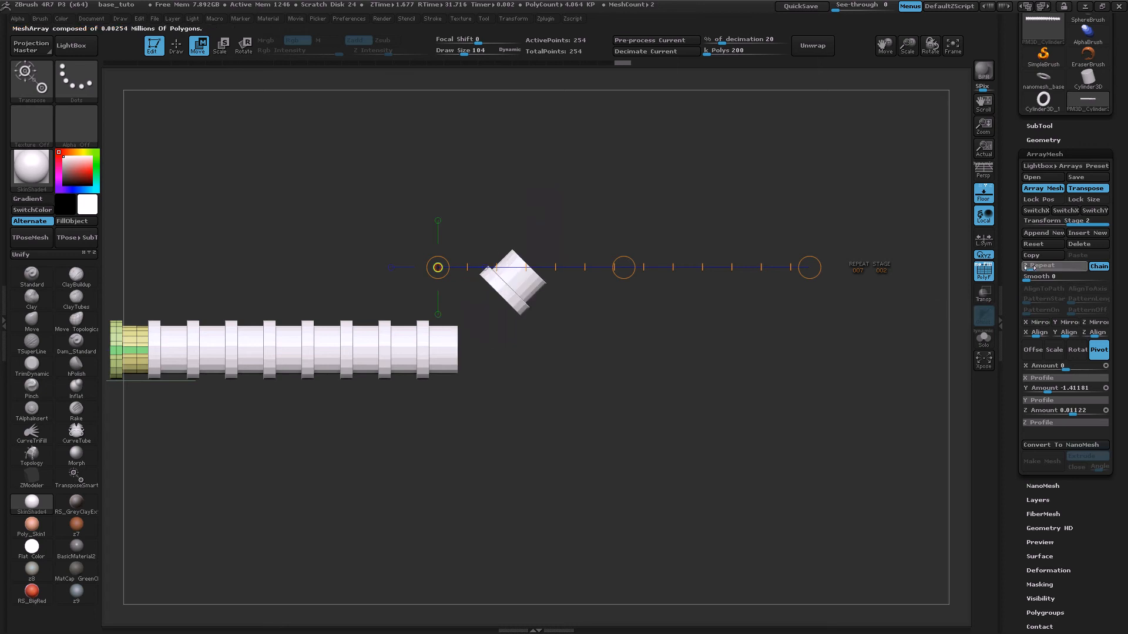
drag(1026, 265, 1031, 265)
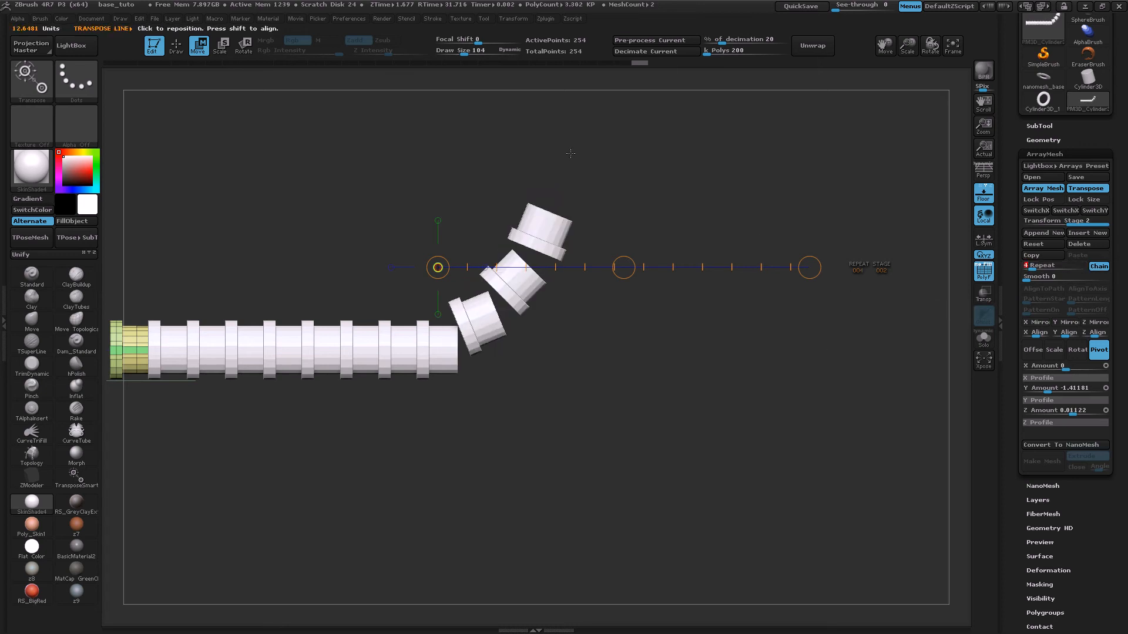
drag(623, 267, 608, 294)
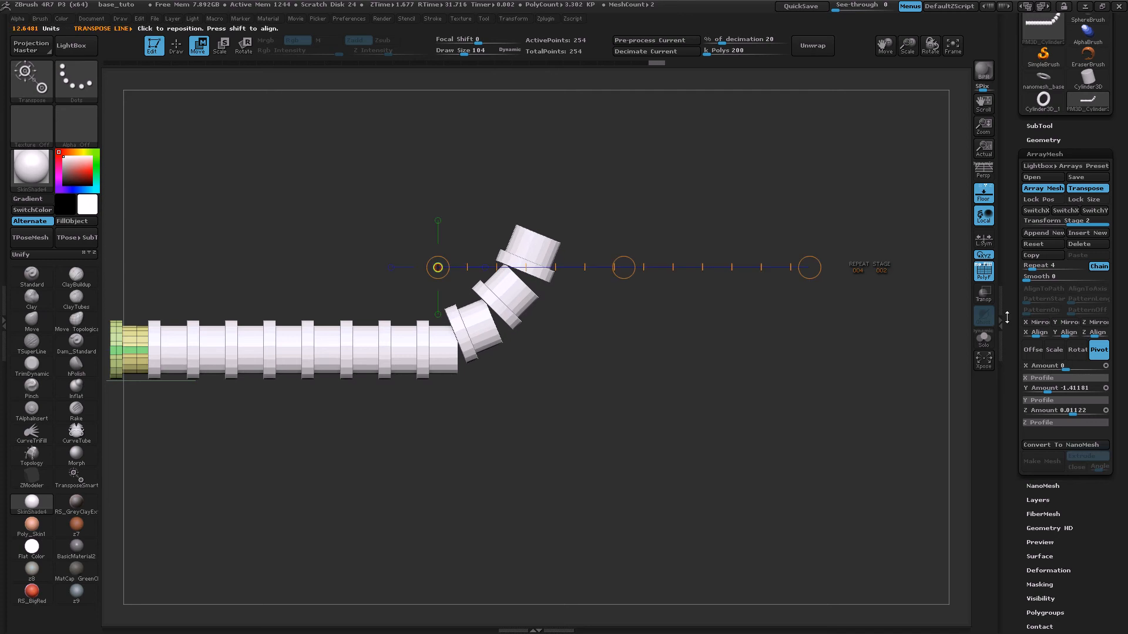
drag(1030, 265, 1031, 265)
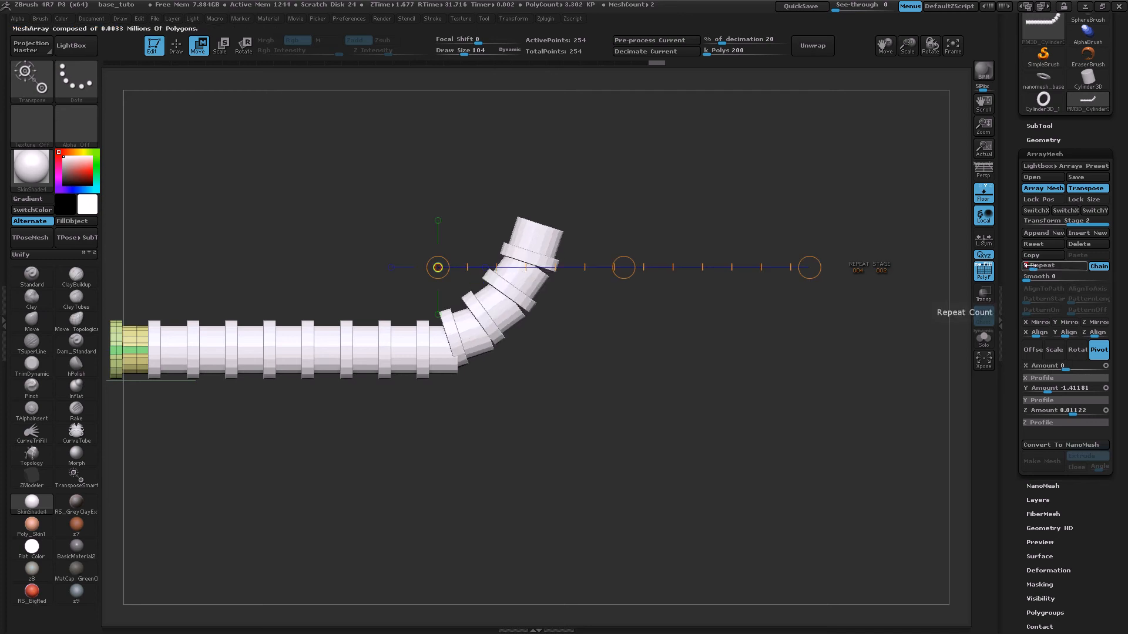
drag(618, 270, 588, 285)
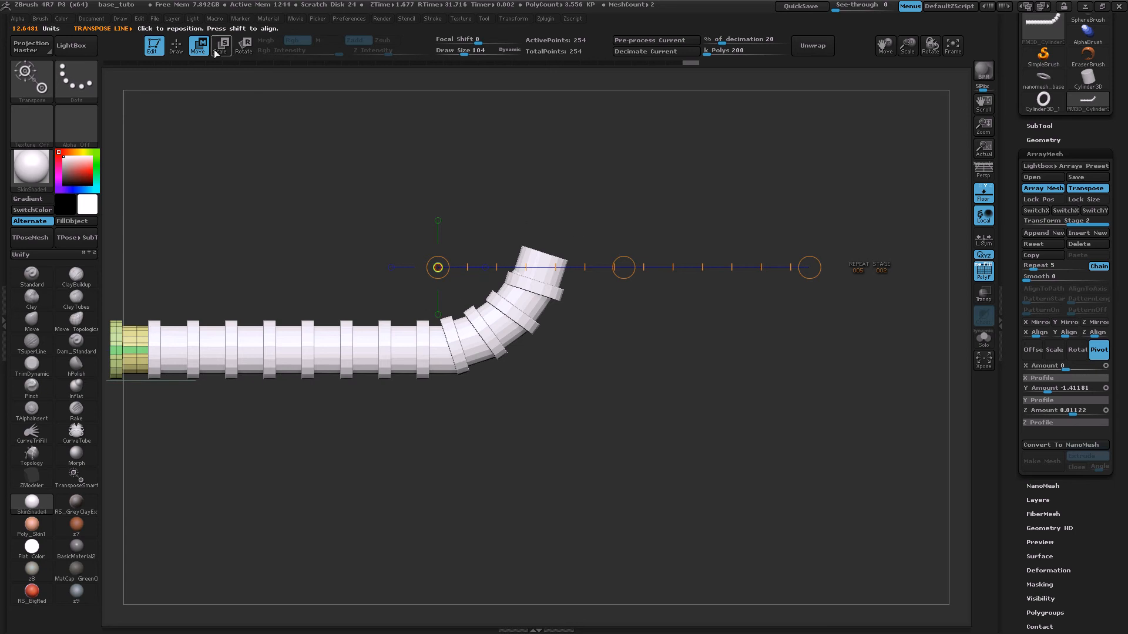
- Adjust the elbow's pivot to about -1.60 in Y and -0.32 in Z, and fine-tune the offset of its copies
mouse_move(438, 267)
mouse_down()
mouse_move(446, 276)
mouse_move(424, 255)
mouse_up()
drag(610, 255, 584, 286)
drag(318, 200, 319, 264)
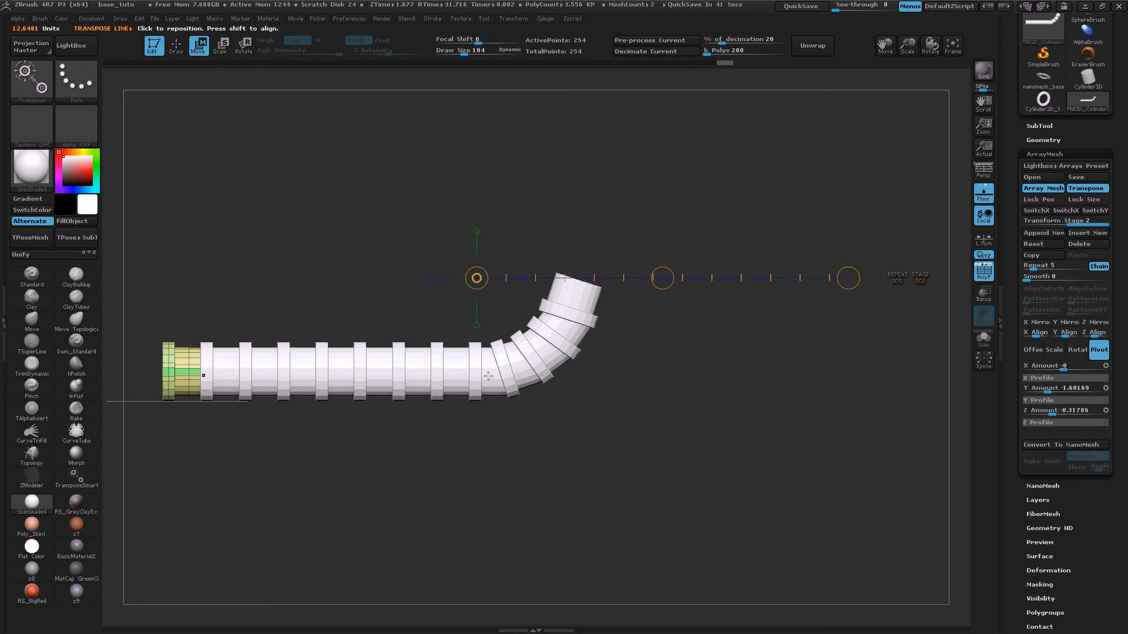
alt+drag(570, 192, 551, 242)
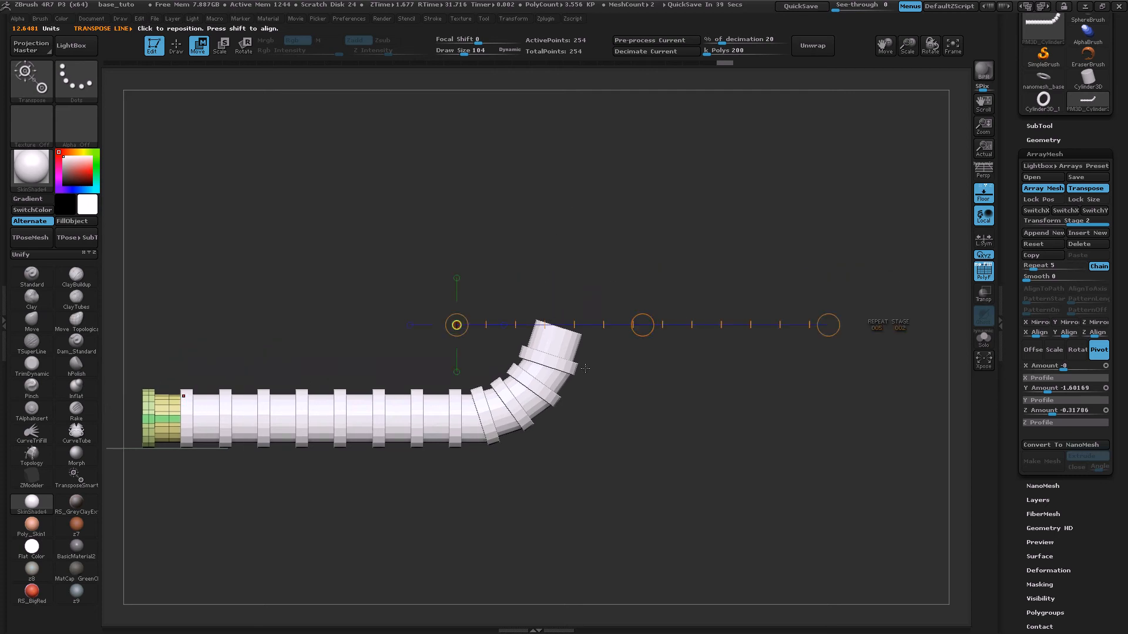
- Append a third transform stage chained to the end of the elbow and set its repeat count to 4
click(1044, 235)
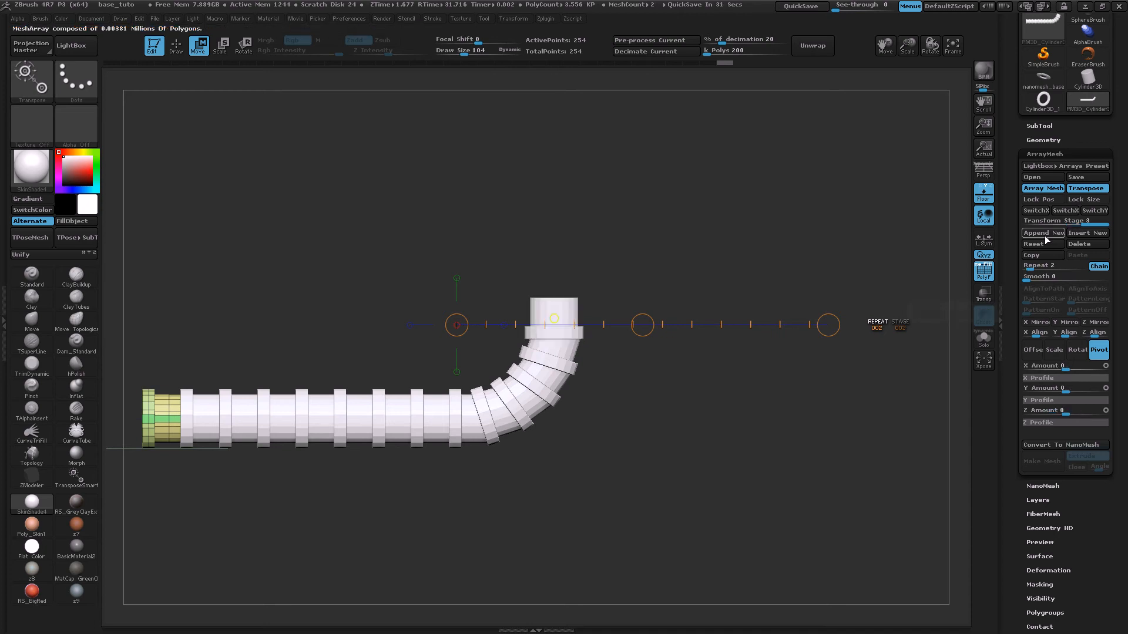
click(1099, 267)
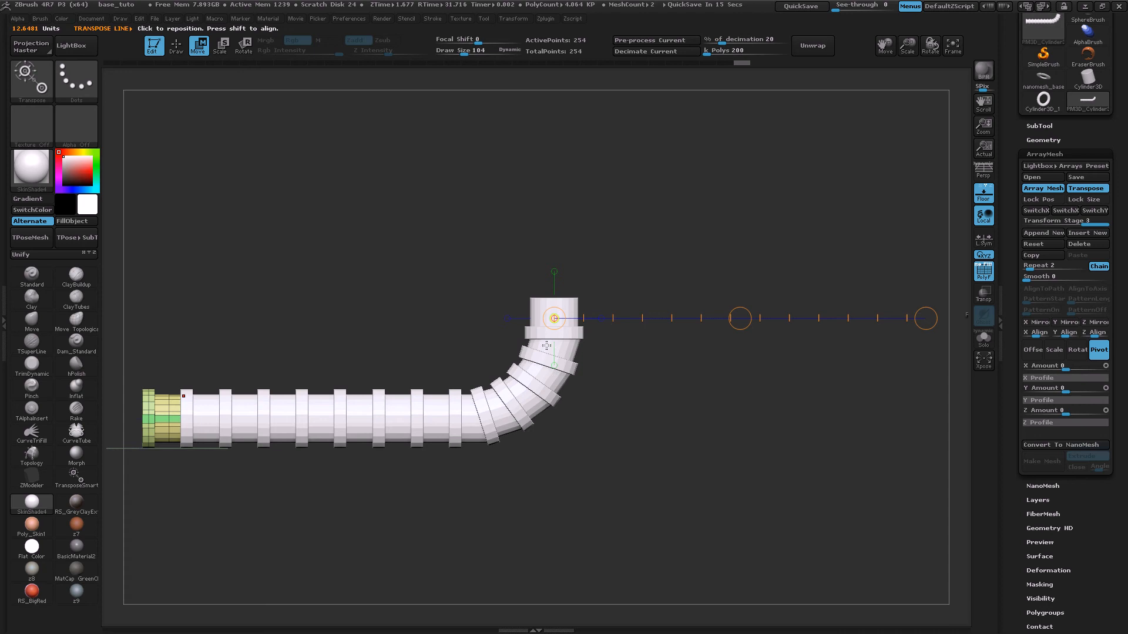
click(1026, 265)
text(4)
key(Return)
- Align the action line vertically and offset the third stage's copies upward into a straight vertical tube section
click(553, 272)
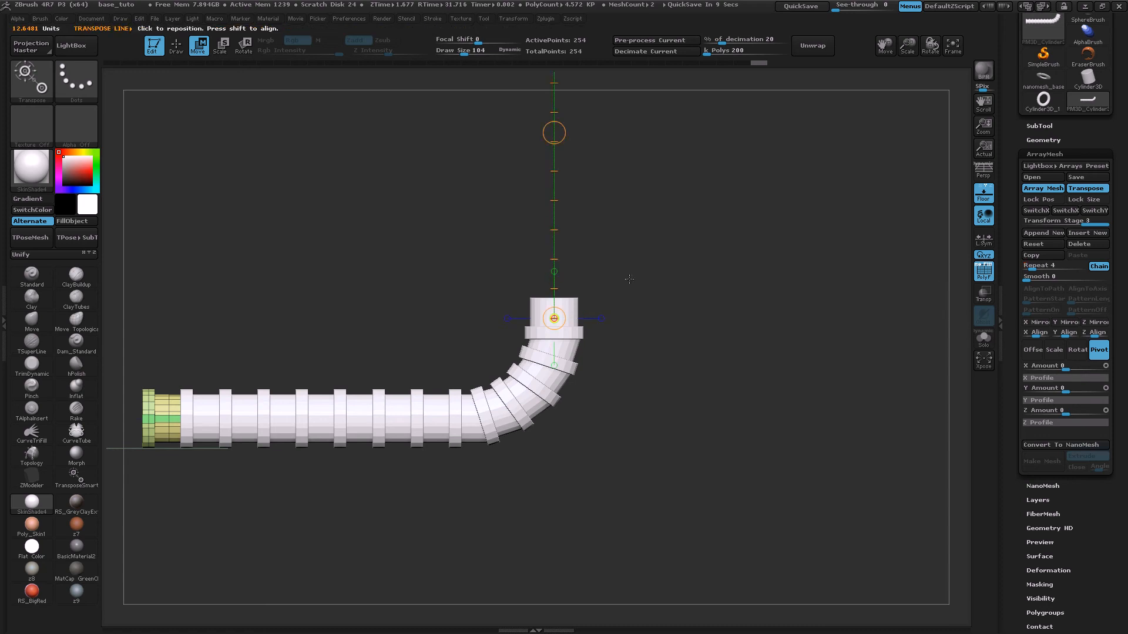
alt+drag(378, 221, 343, 368)
drag(519, 280, 518, 132)
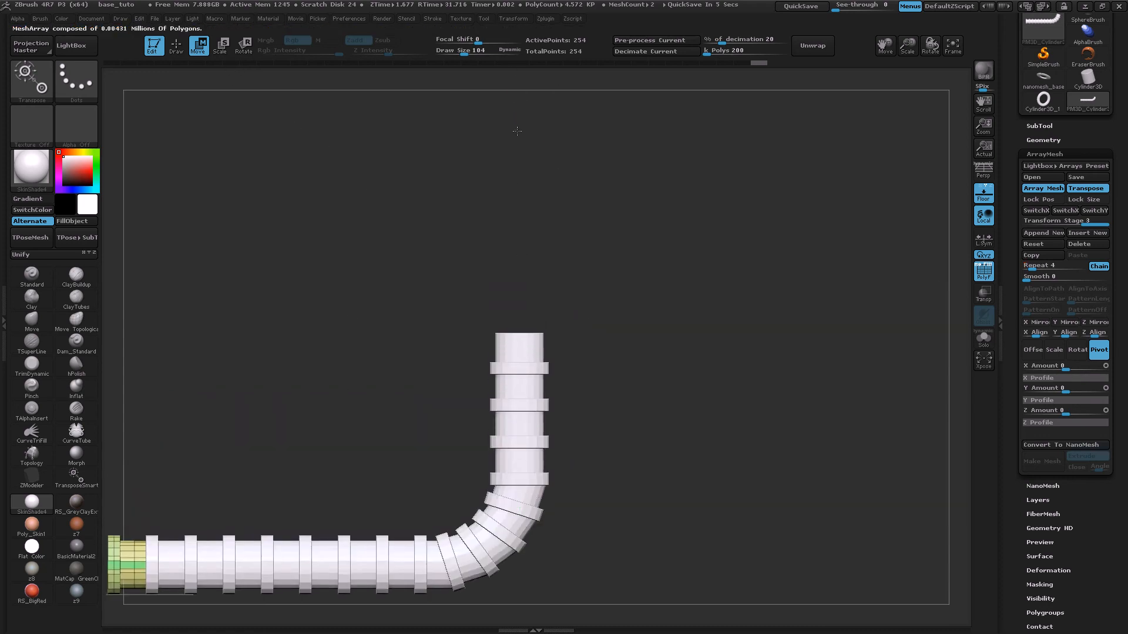
alt+drag(370, 281, 518, 159)
drag(438, 187, 482, 258)
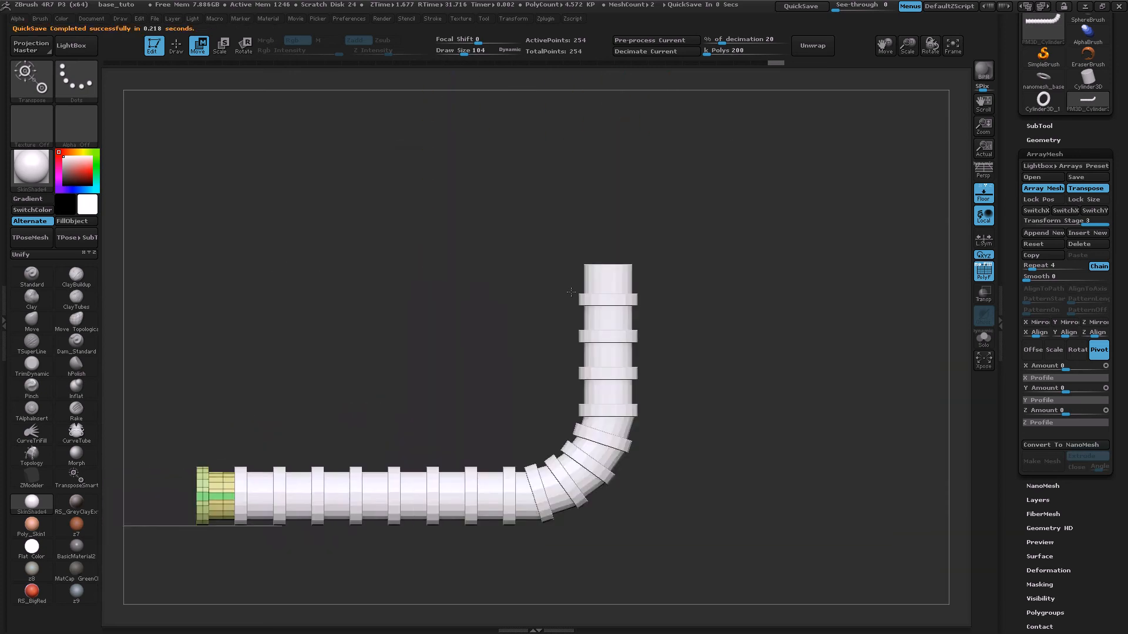
alt+drag(691, 185, 723, 225)
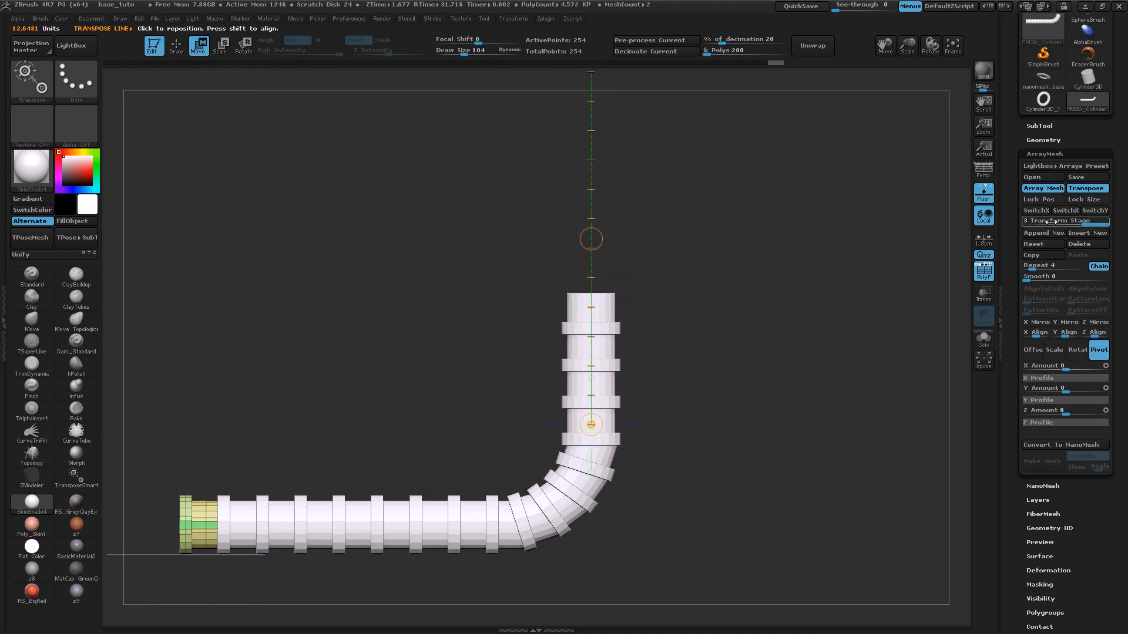
- Append a fourth transform stage, copy the settings of transform stage 2 and paste them into stage 4
click(1039, 234)
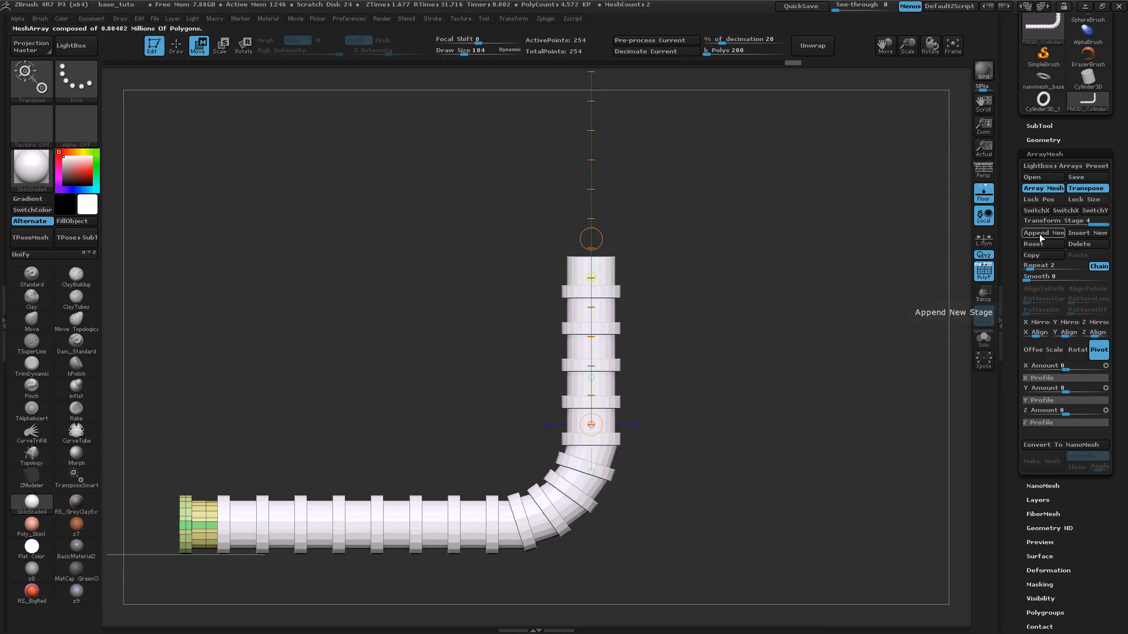
click(1032, 265)
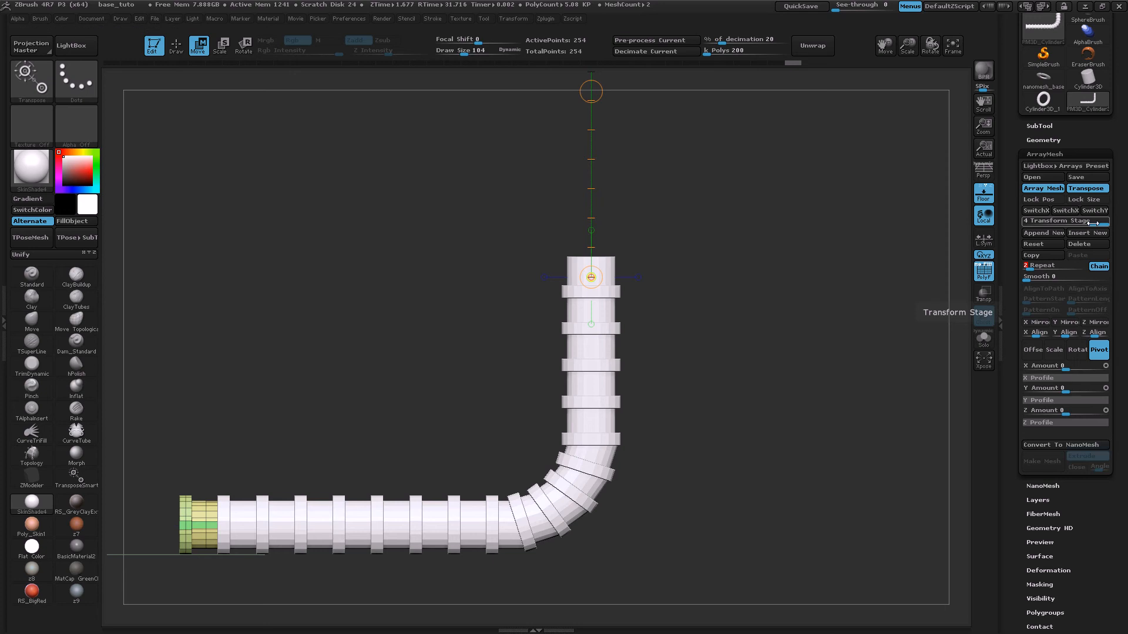
drag(1093, 224, 1052, 226)
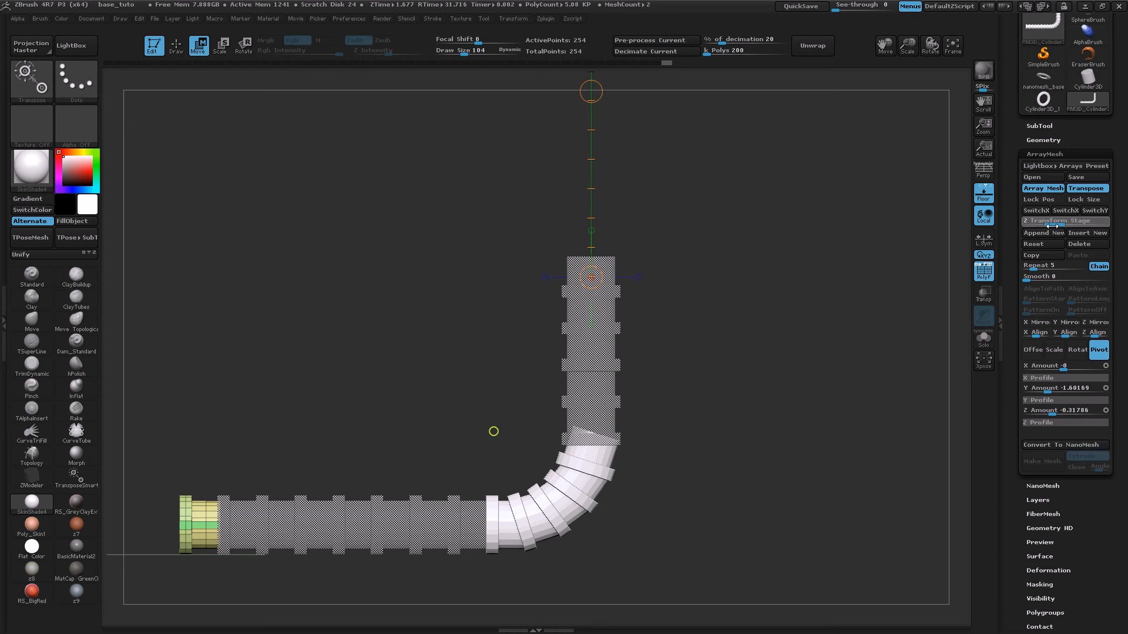
mouse_move(1052, 226)
mouse_down()
mouse_move(1040, 226)
mouse_move(1072, 226)
mouse_move(1053, 226)
mouse_up()
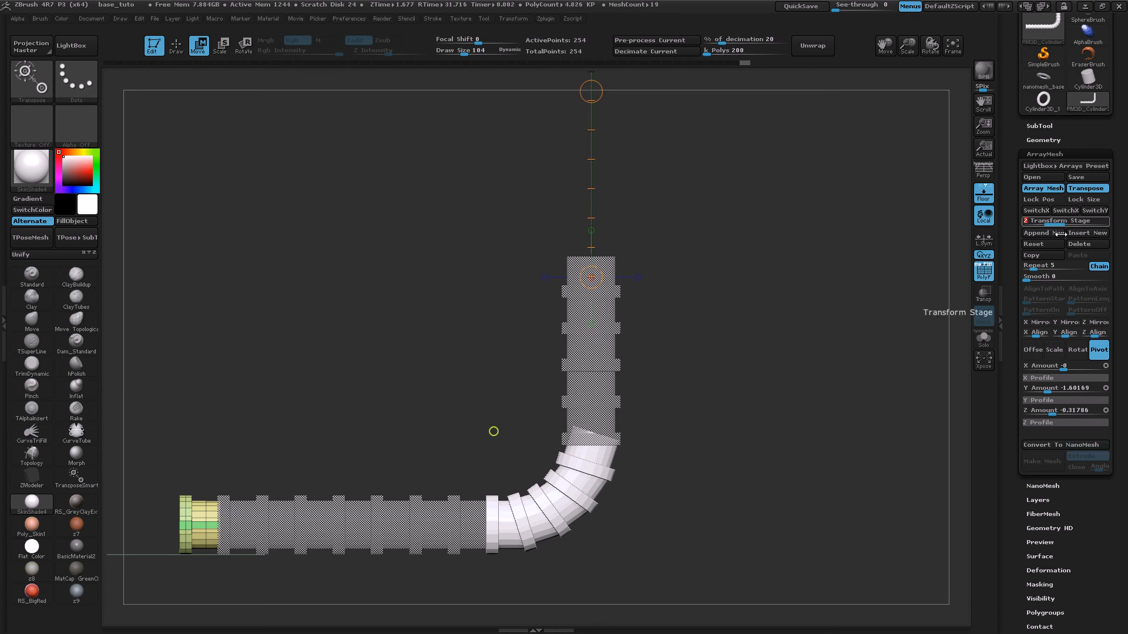
click(1041, 256)
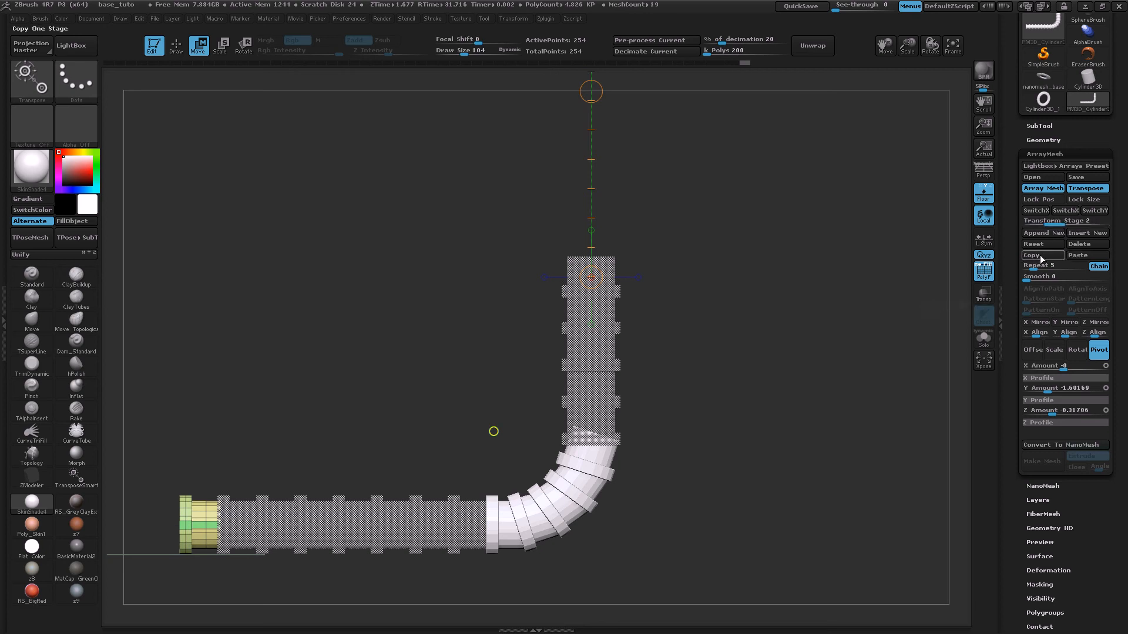
click(1090, 221)
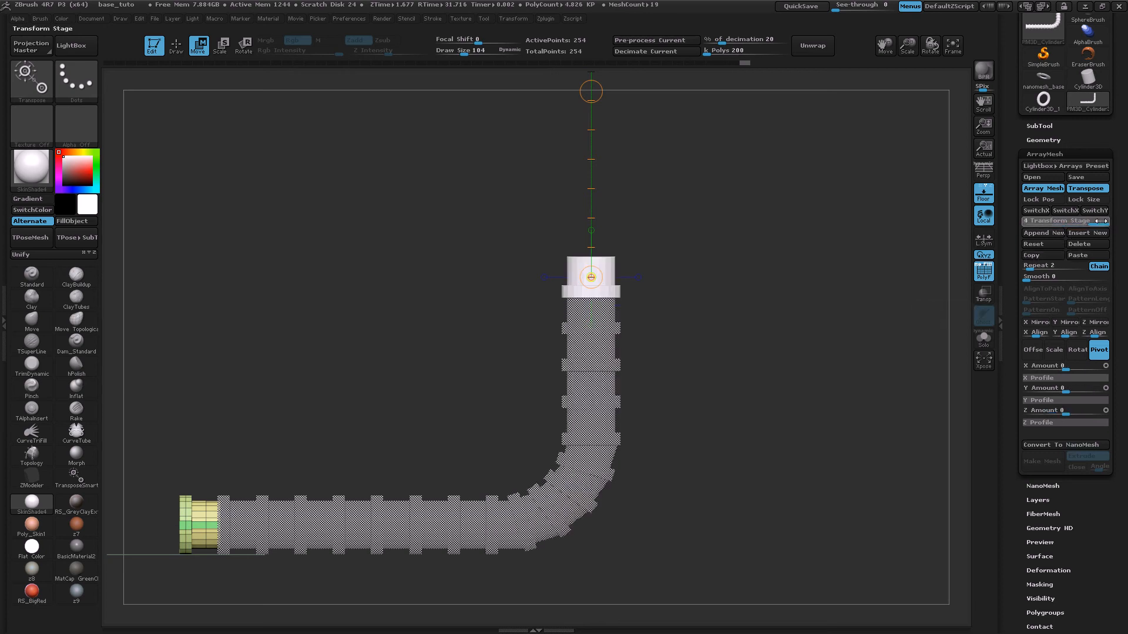
click(1079, 256)
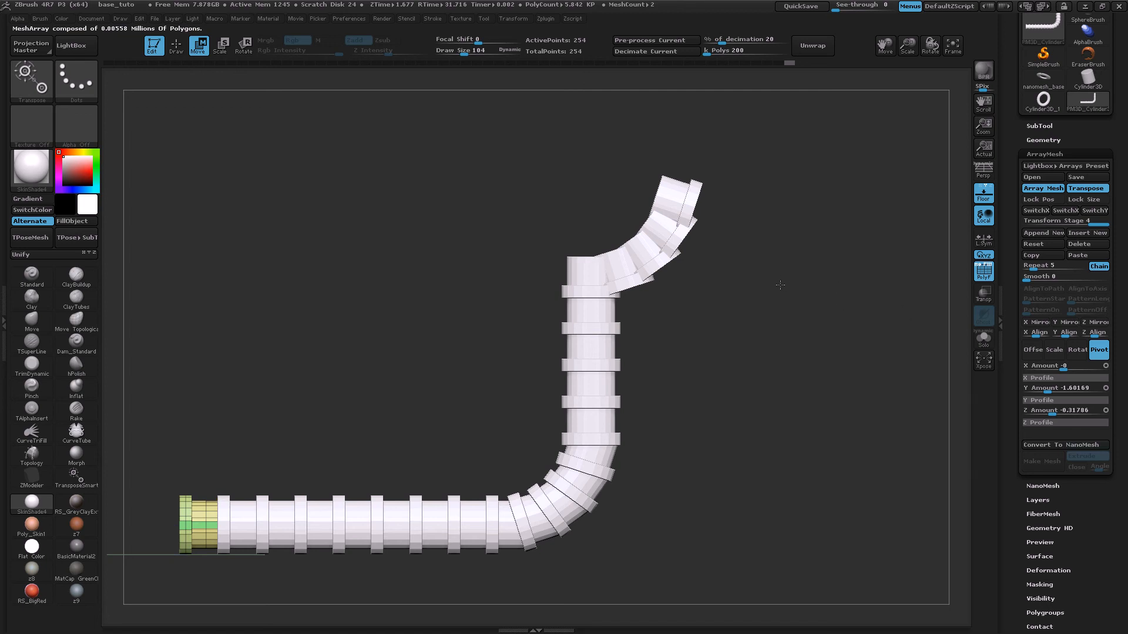
- Try a different X rotation amount on transform stage 4, then undo it
alt+drag(783, 286, 723, 347)
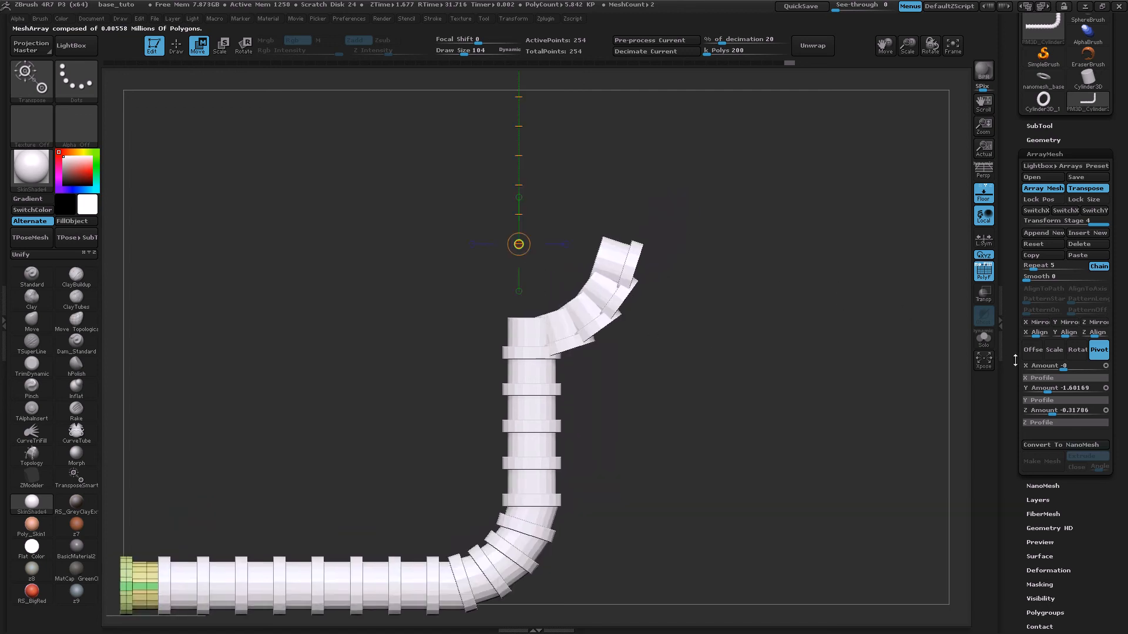
click(1077, 349)
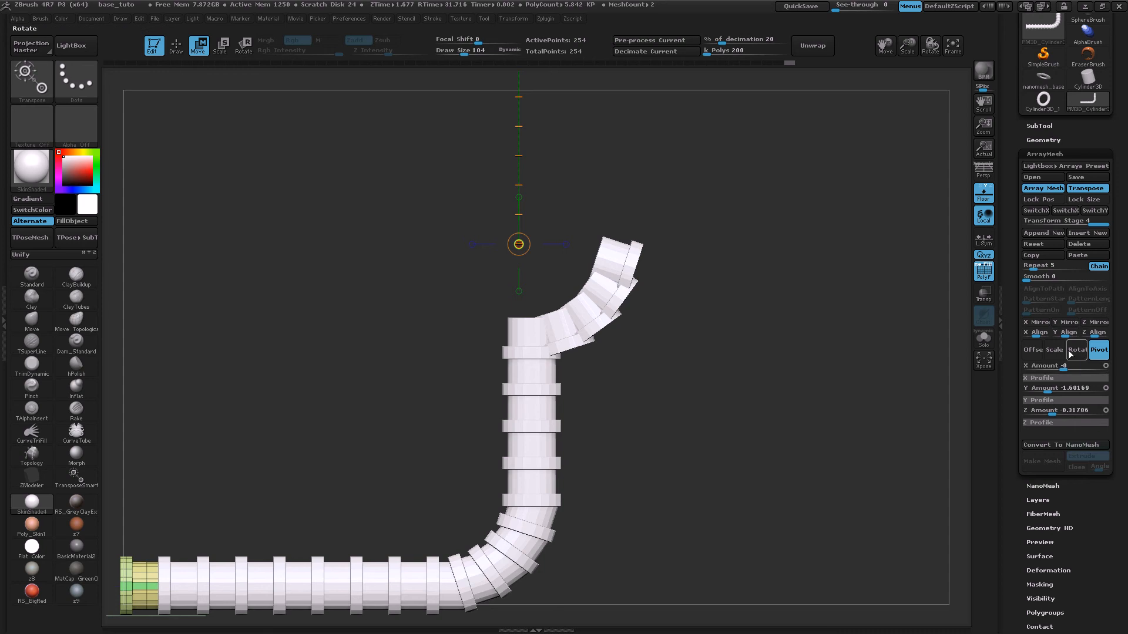
drag(1047, 371, 1088, 366)
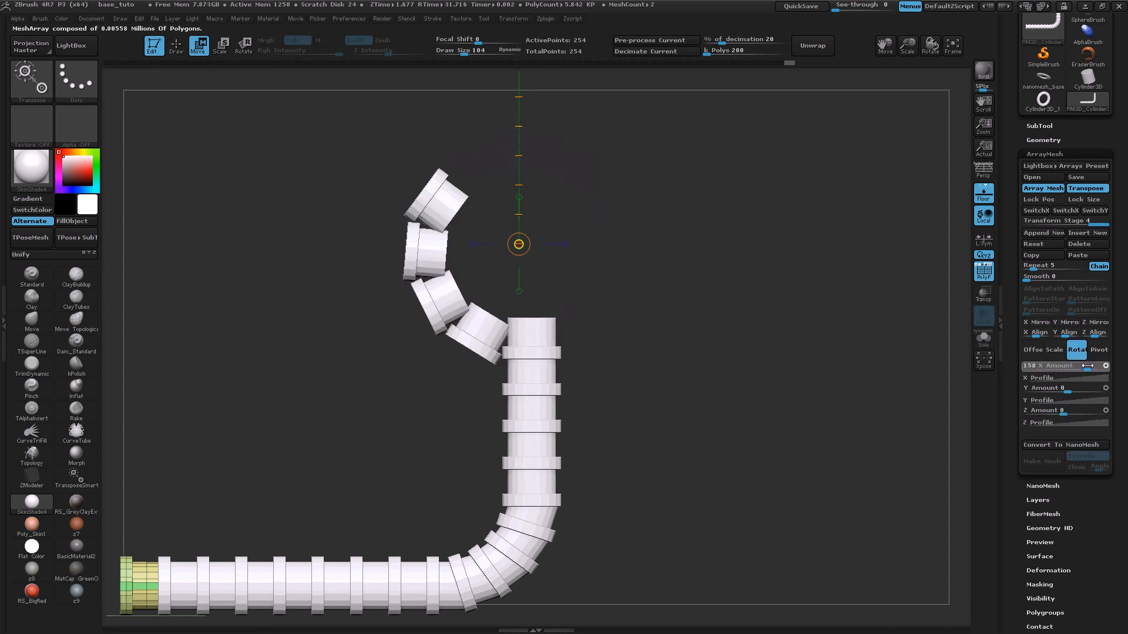
key(ctrl+z)
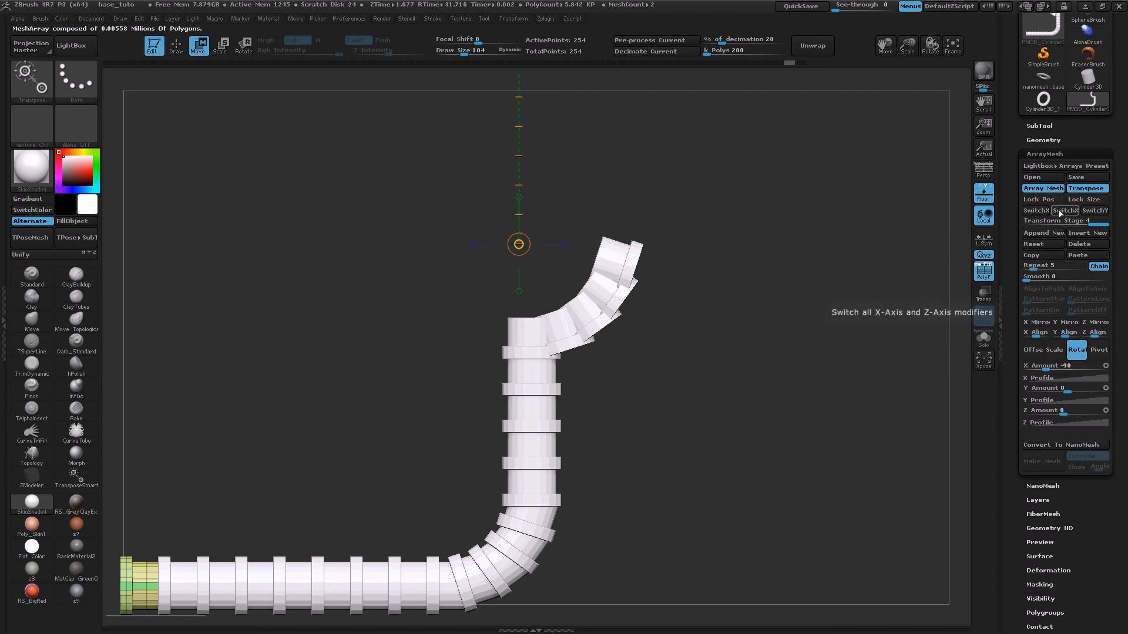
- Try each of the three axis switches on transform stage 4, undoing each one
click(1095, 211)
key(ctrl+z)
click(1061, 211)
key(ctrl+z)
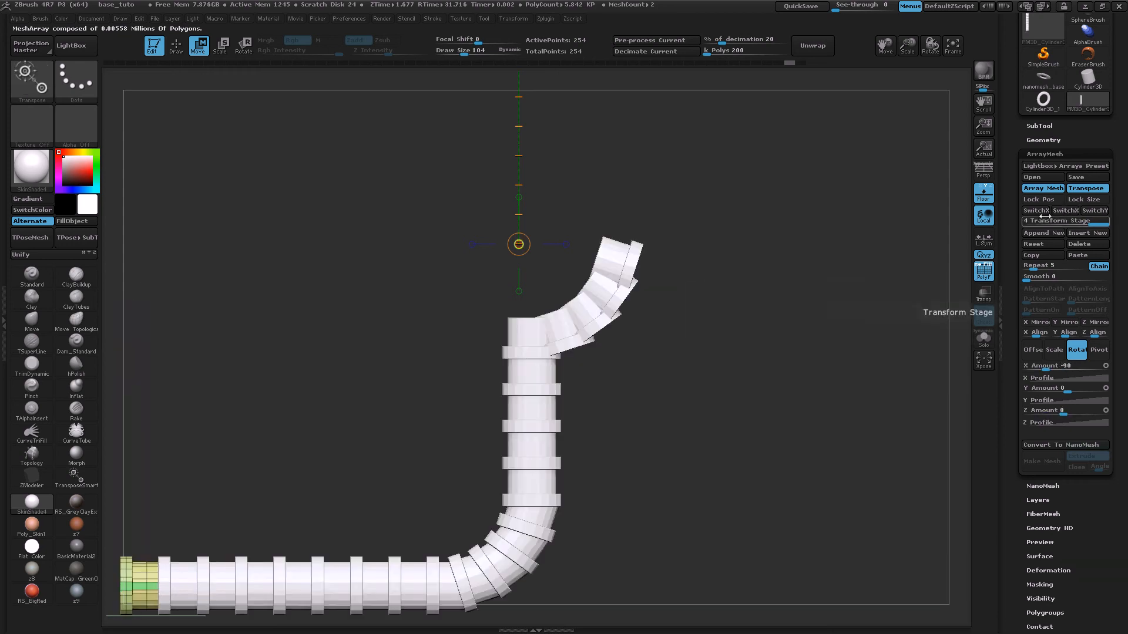
click(1029, 210)
key(ctrl+z)
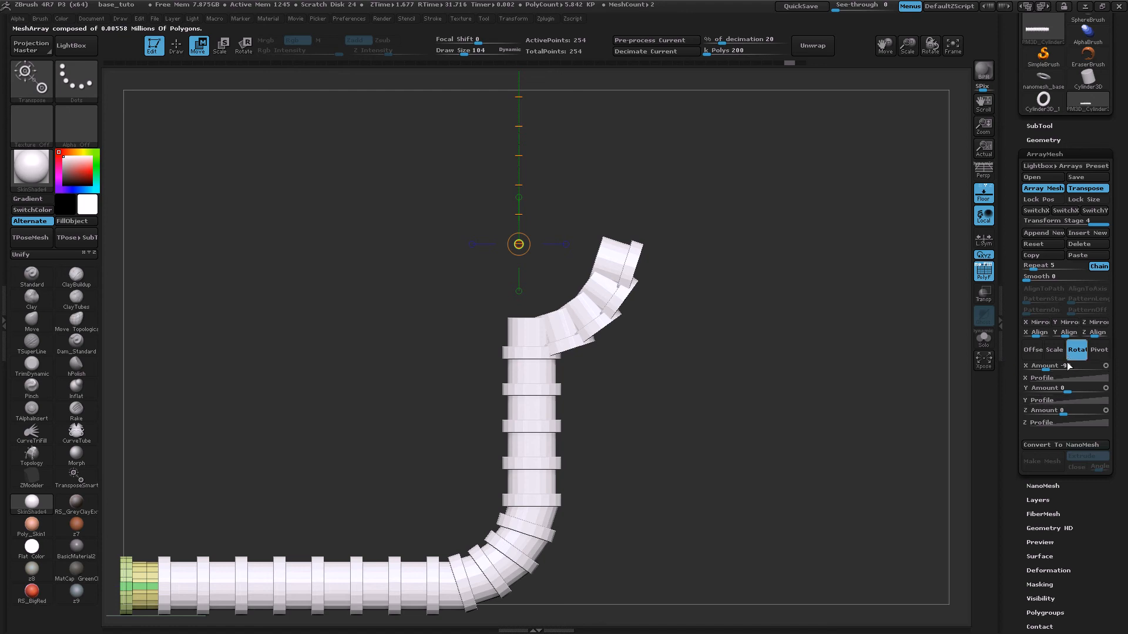
- Try mirroring transform stage 4 across the Y, X and Z axes, turning each mirror off again
click(1044, 368)
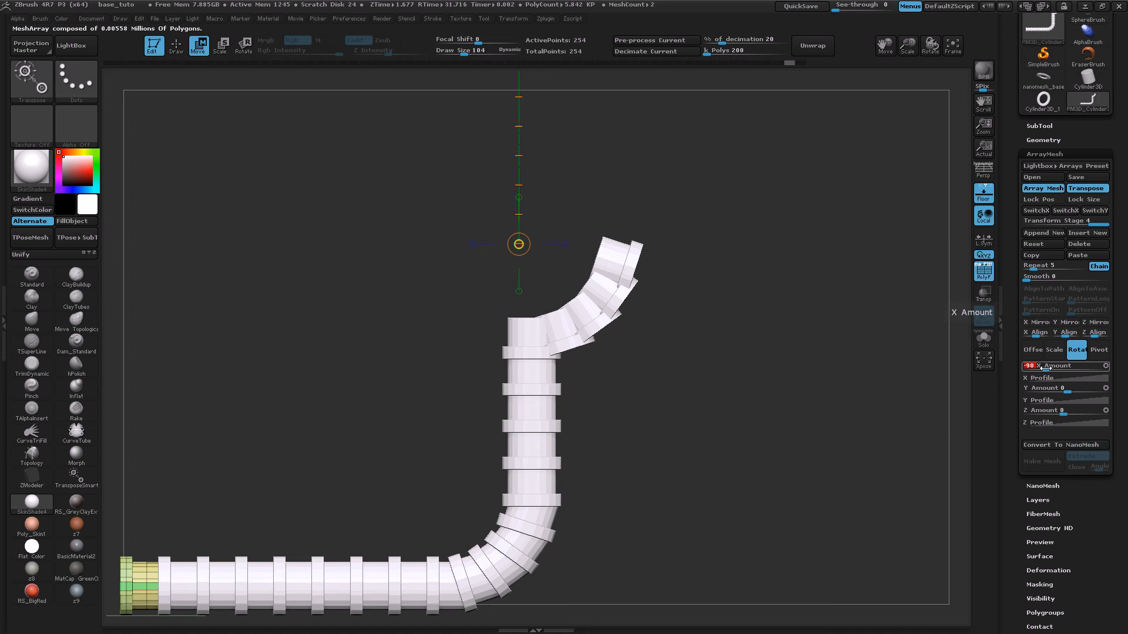
click(1056, 325)
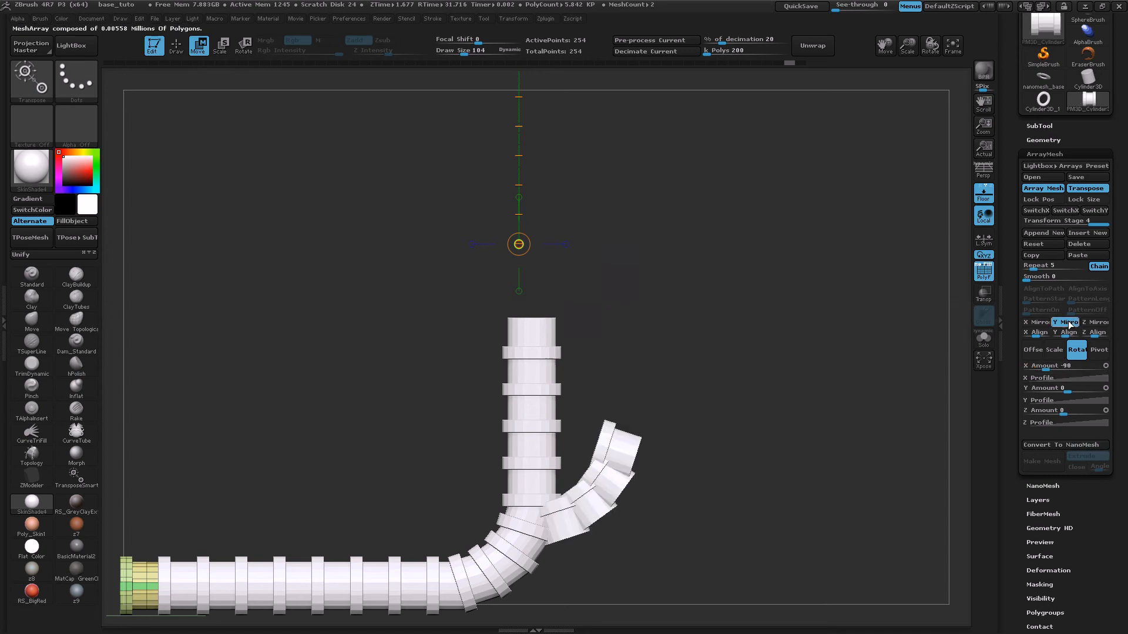
click(1056, 324)
click(1032, 324)
click(1049, 324)
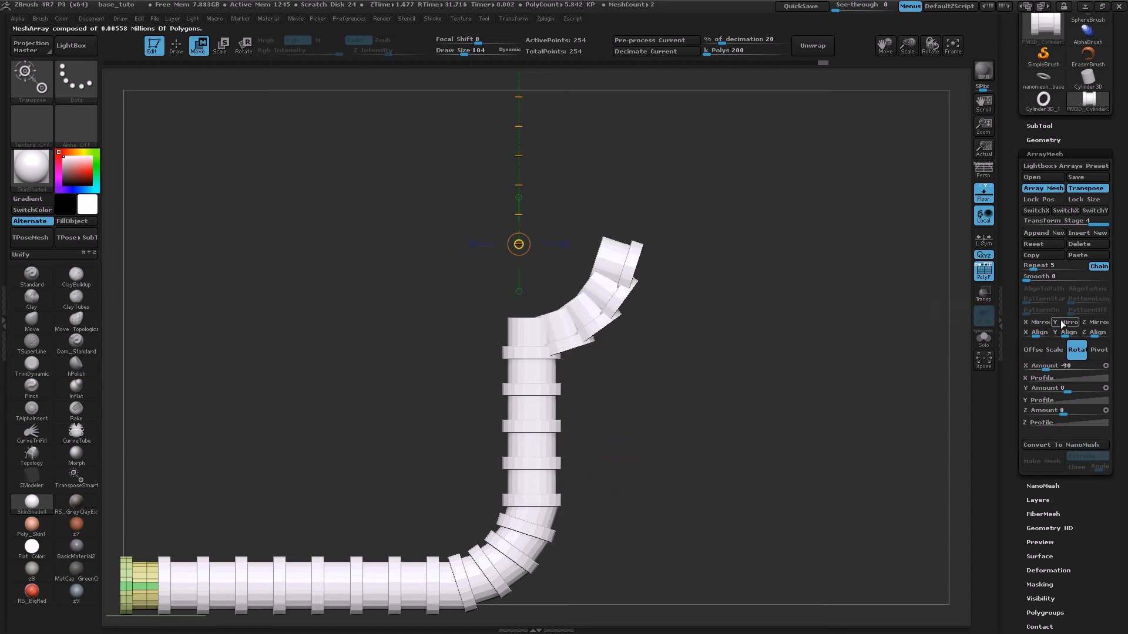
click(1105, 324)
click(1105, 324)
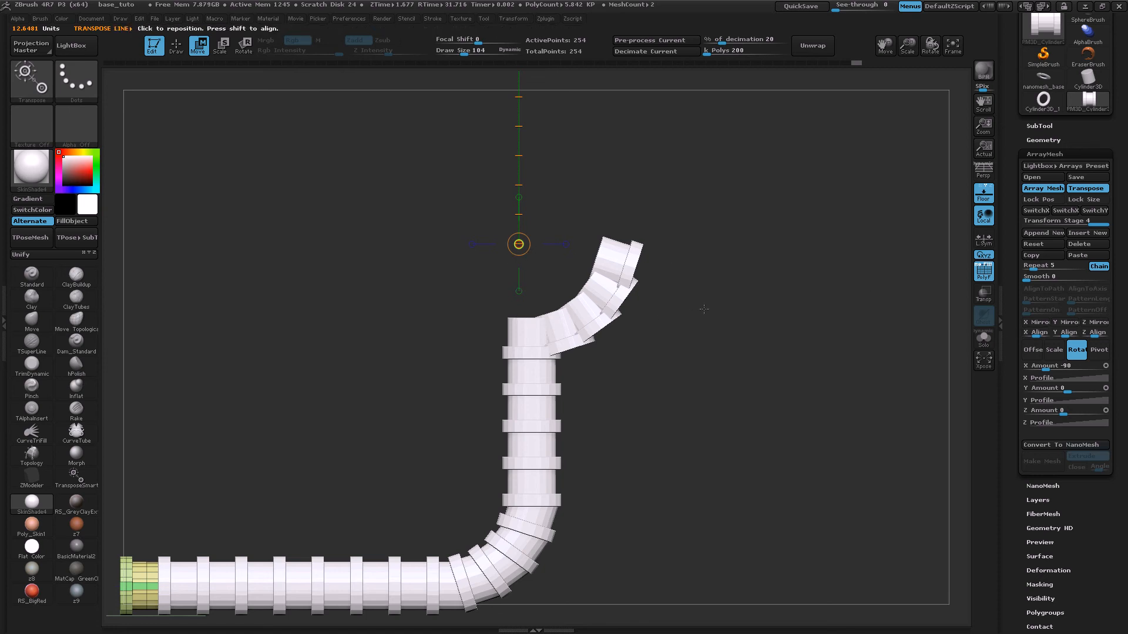
- Set the X rotation amount of transform stage 4 to 90
click(1047, 366)
text(90)
key(Return)
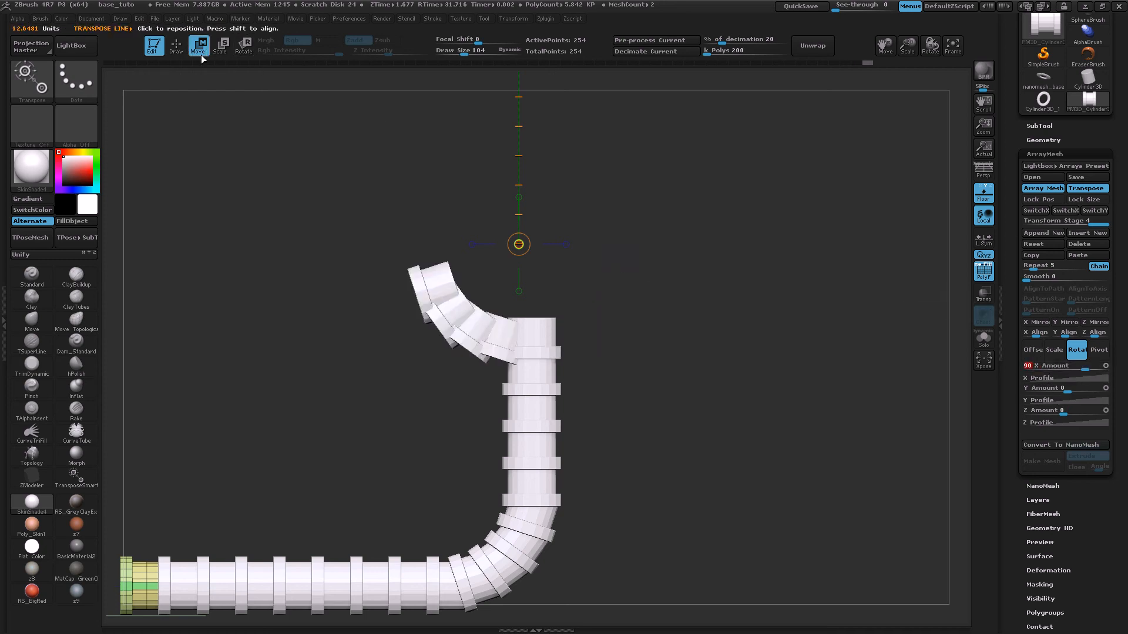
- Align the action line horizontally and offset stage 4's copies so the elbow bends away from the vertical tube
drag(518, 245, 657, 249)
key(ctrl+z)
drag(564, 245, 947, 246)
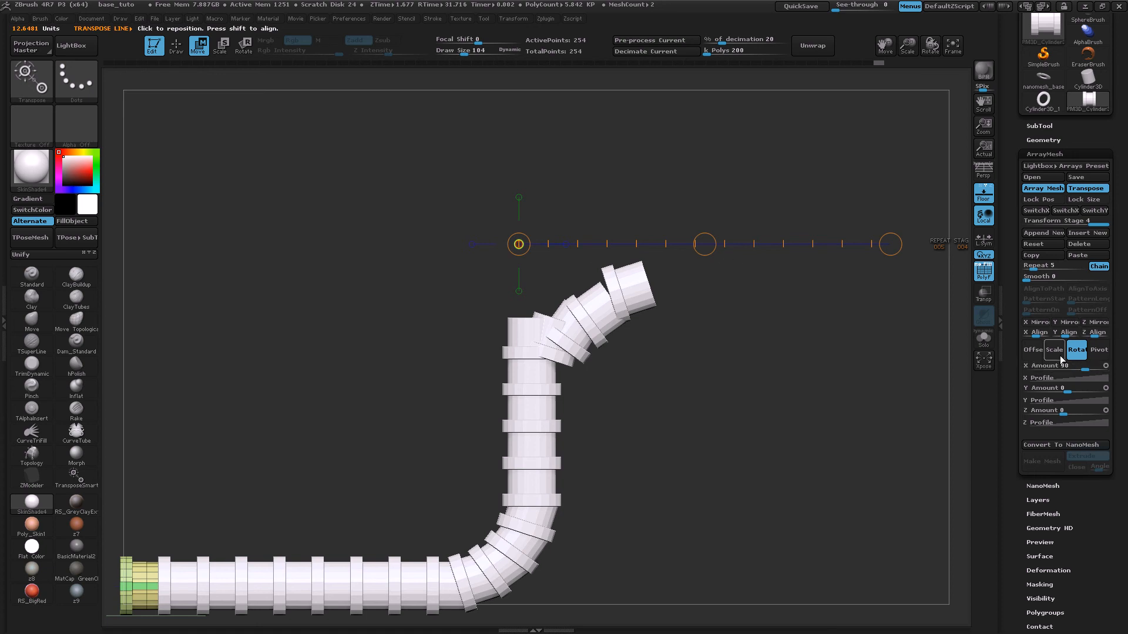
drag(704, 244, 636, 169)
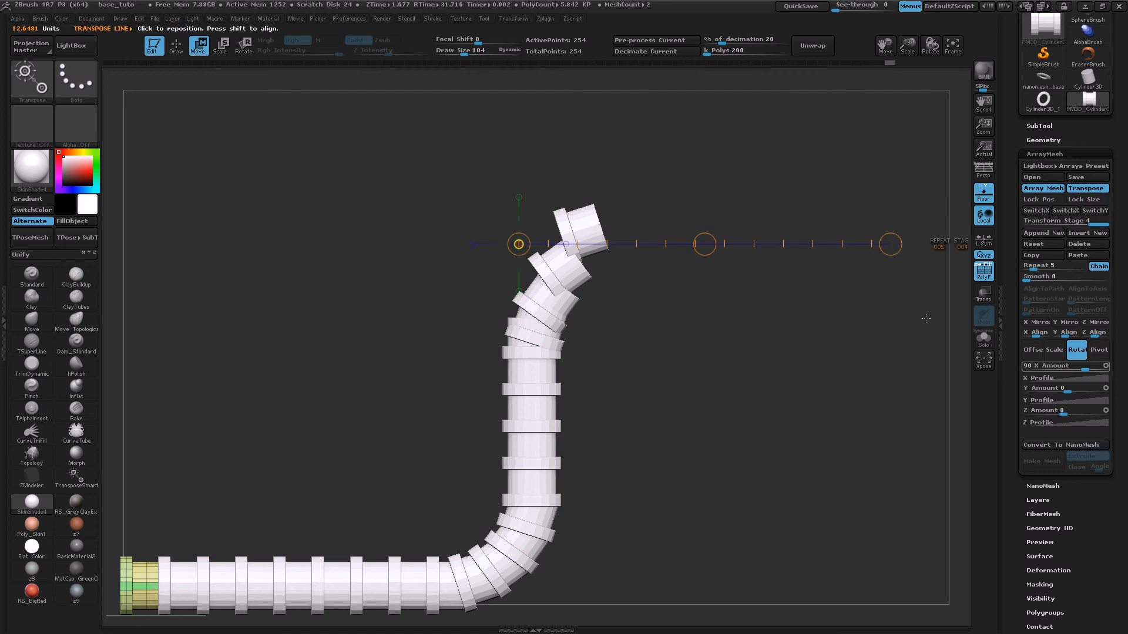
- Move the pivot of stage 4 to the inner side of the bend and fine-tune its copies into a smooth elbow
drag(519, 245, 527, 298)
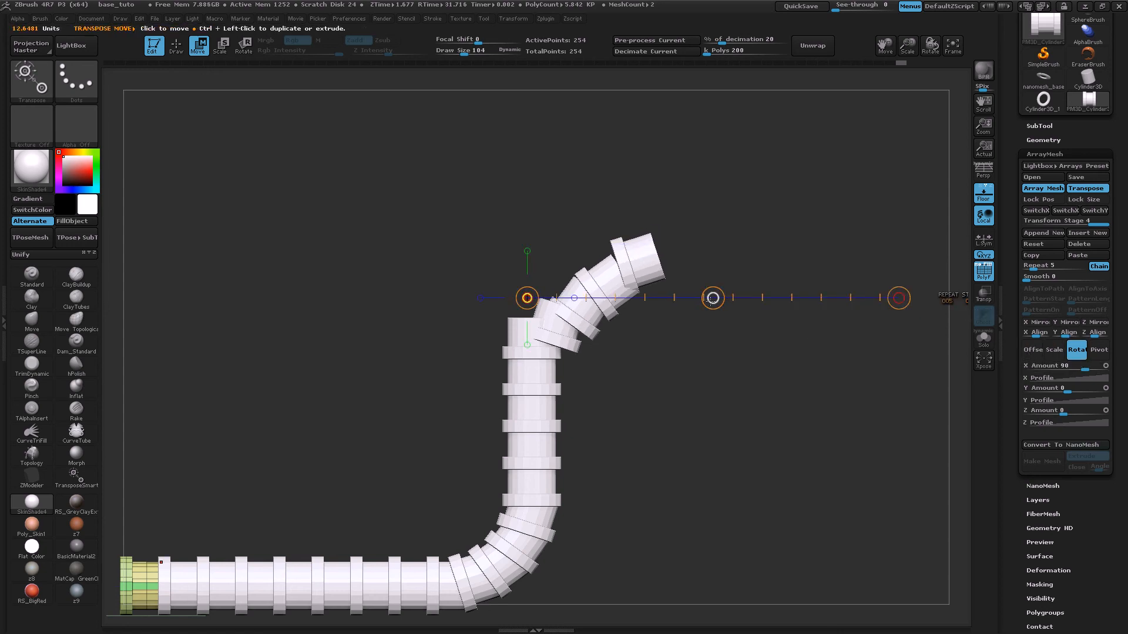
drag(713, 298, 610, 268)
drag(527, 299, 610, 371)
drag(794, 372, 792, 373)
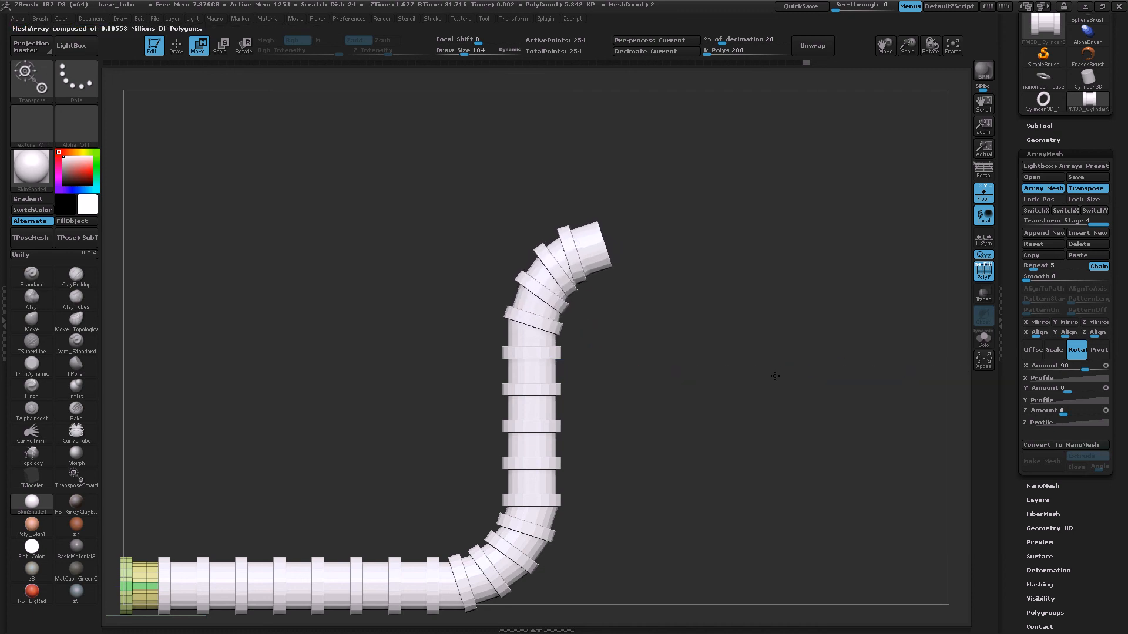
click(609, 372)
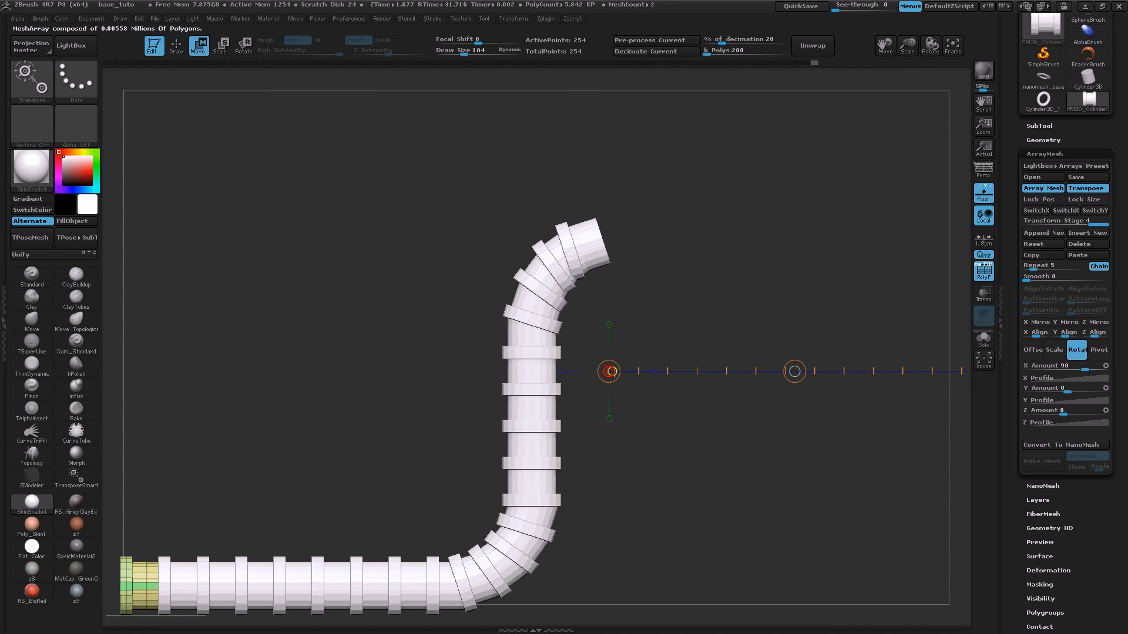
click(612, 378)
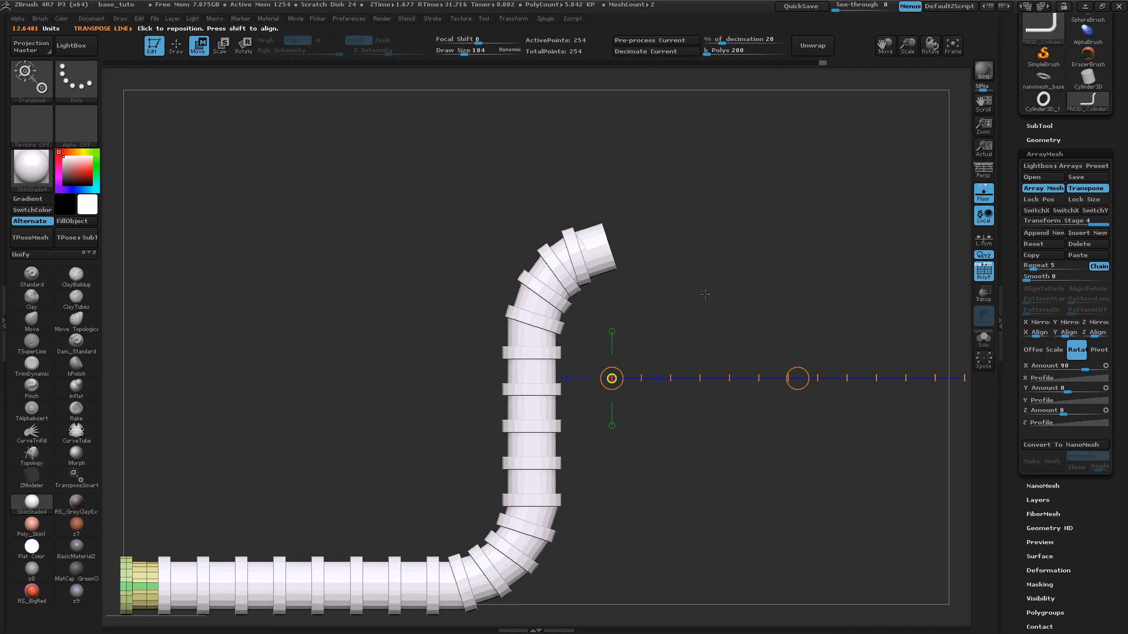
- Append a fifth transform stage to the end of the upper elbow
alt+drag(716, 307, 722, 239)
alt+drag(599, 330, 722, 263)
alt+drag(702, 295, 661, 254)
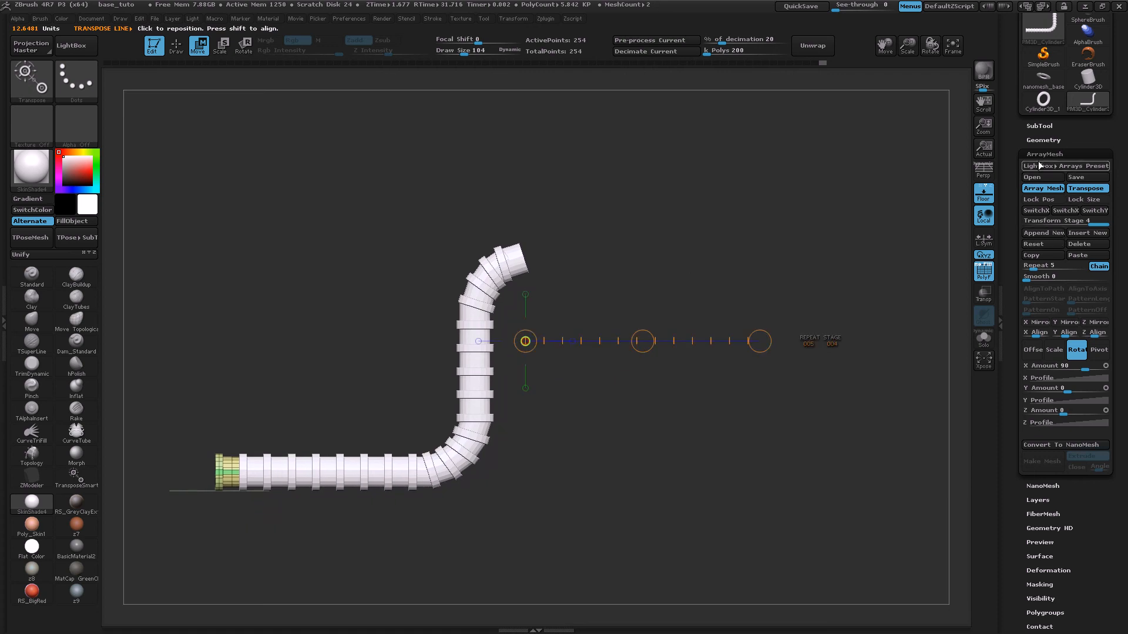
click(1044, 234)
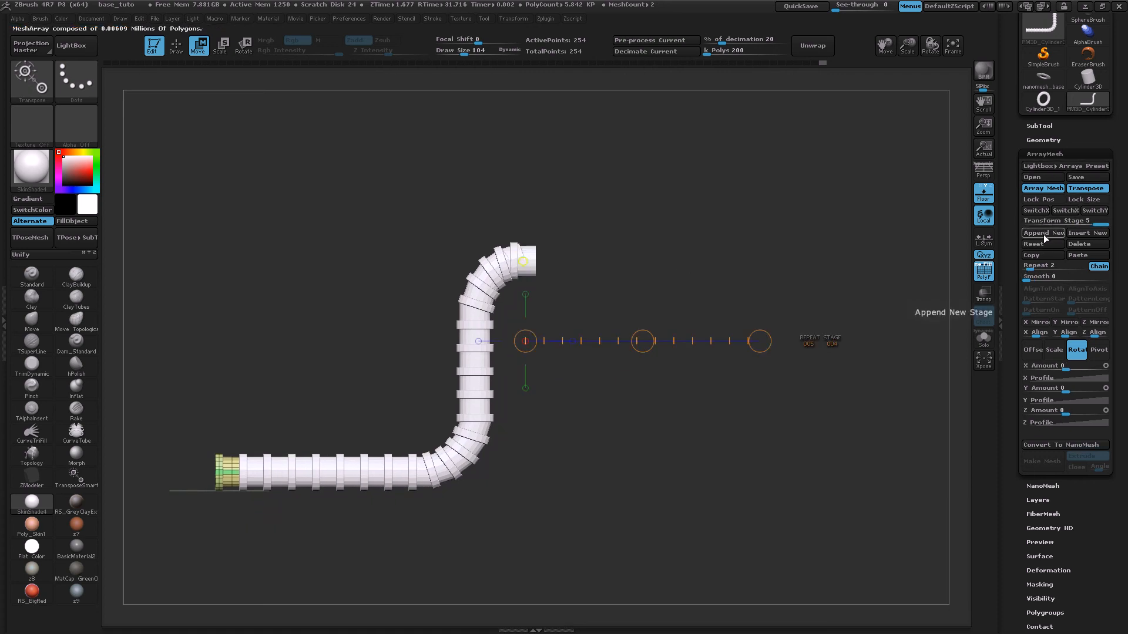
- With the ZModeler brush, extend the raised block on the original cylinder's side back from the flange along the tube
drag(629, 259, 664, 378)
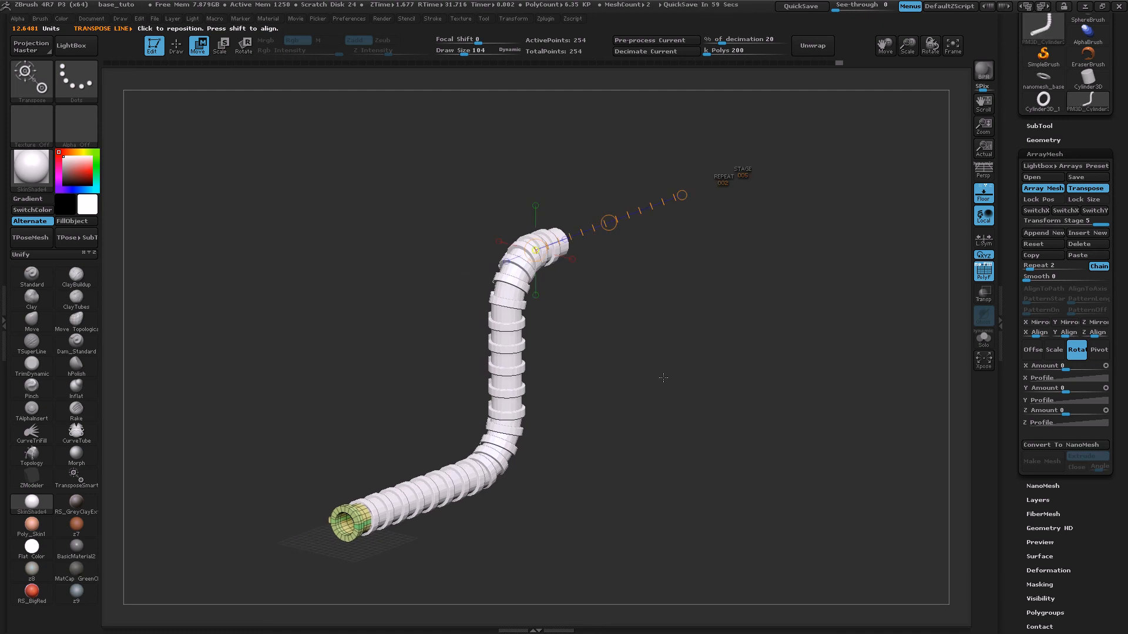
drag(778, 339, 719, 376)
drag(568, 415, 637, 373)
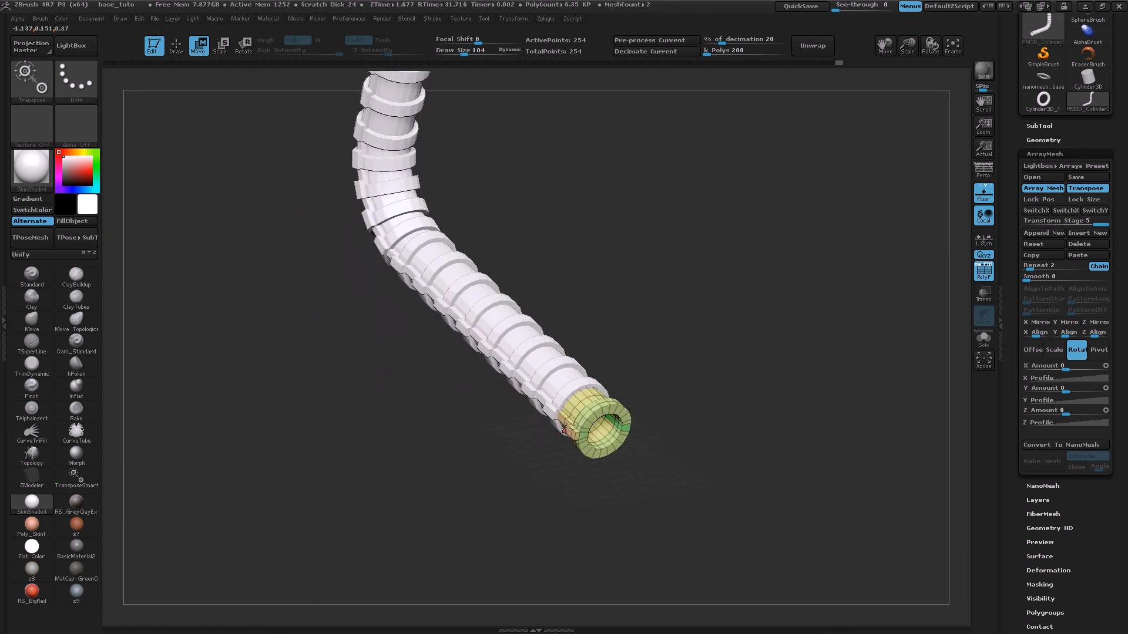
drag(508, 441, 588, 432)
alt+drag(694, 434, 764, 546)
drag(778, 285, 726, 376)
drag(674, 431, 623, 400)
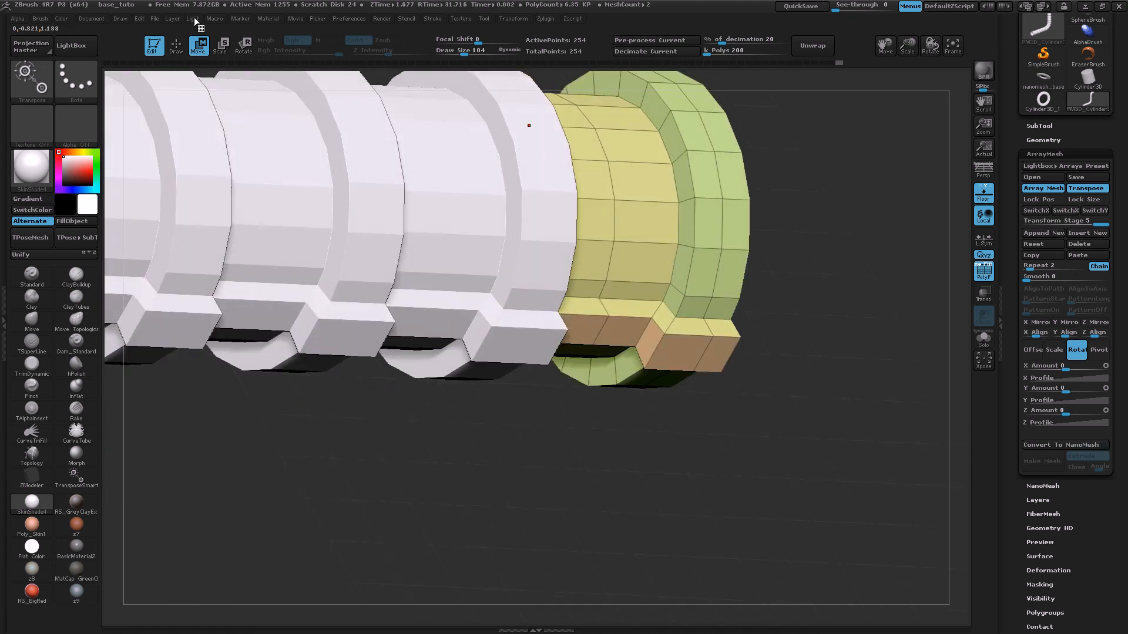
click(175, 44)
mouse_move(589, 493)
mouse_down()
mouse_move(403, 464)
mouse_move(305, 467)
mouse_up()
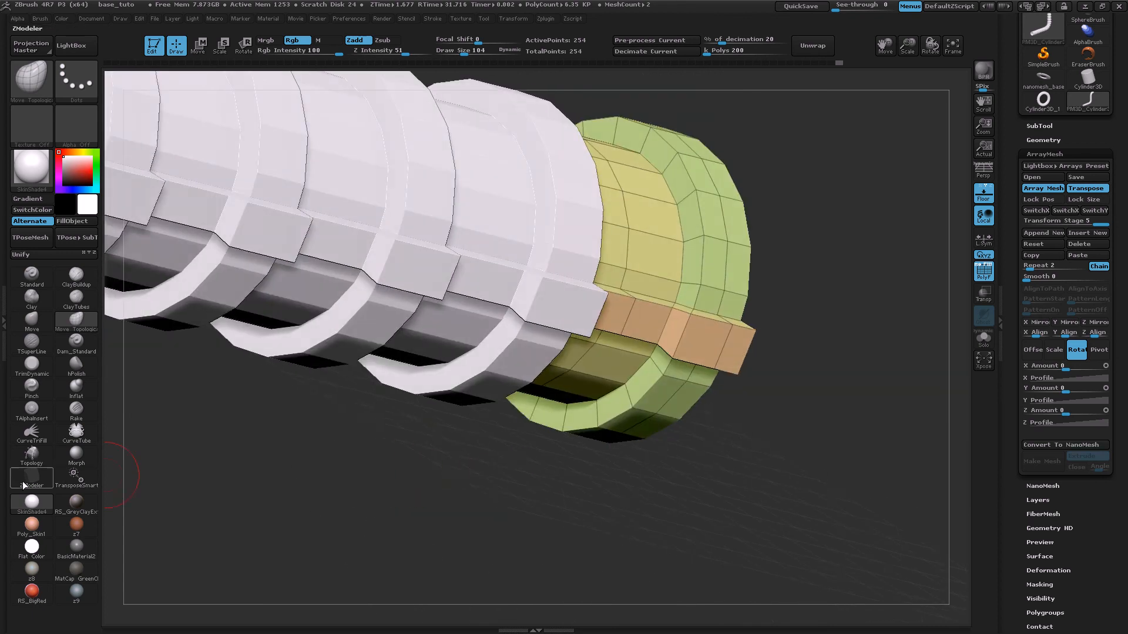
click(36, 477)
key(space)
drag(675, 319, 654, 323)
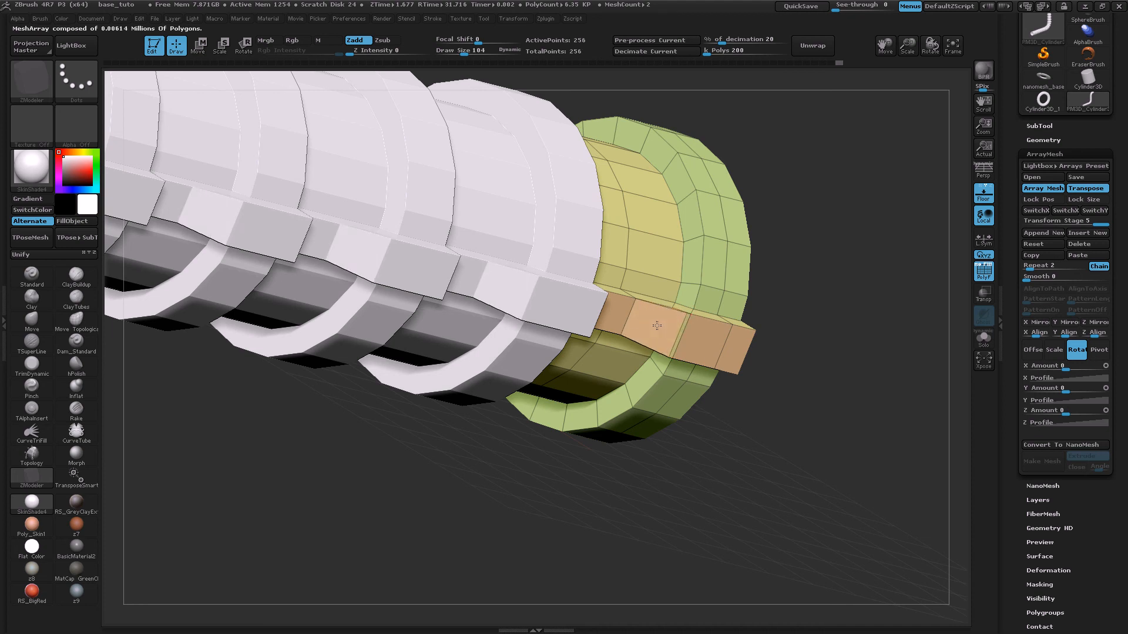
drag(882, 305, 802, 310)
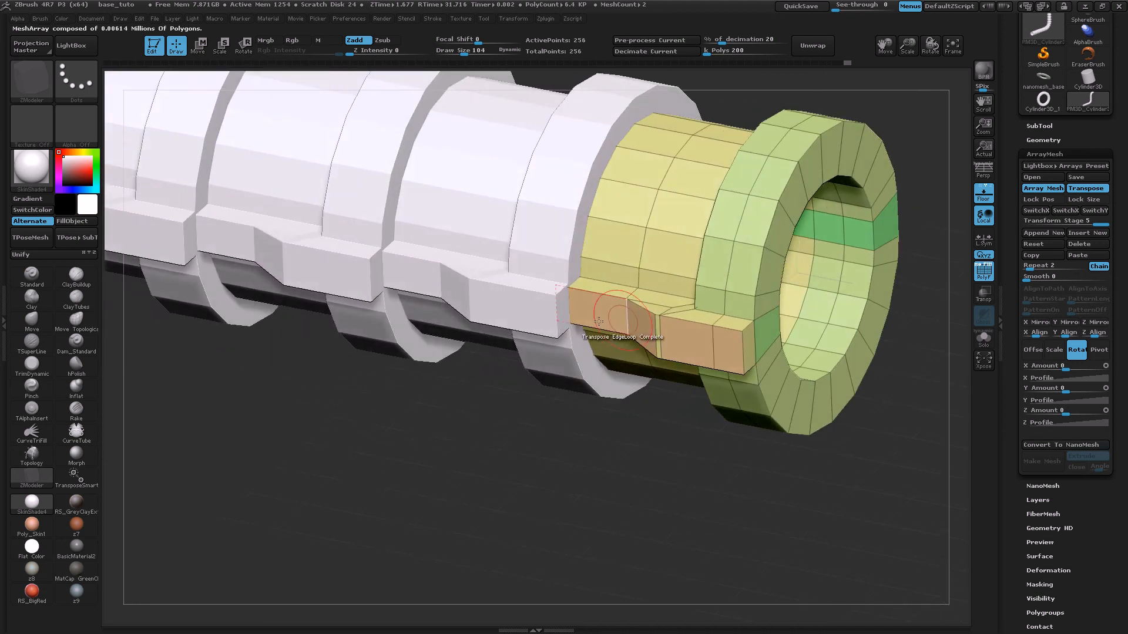
- Try to pull the block's end face out past the original cylinder's flange, then undo it
drag(653, 459, 681, 507)
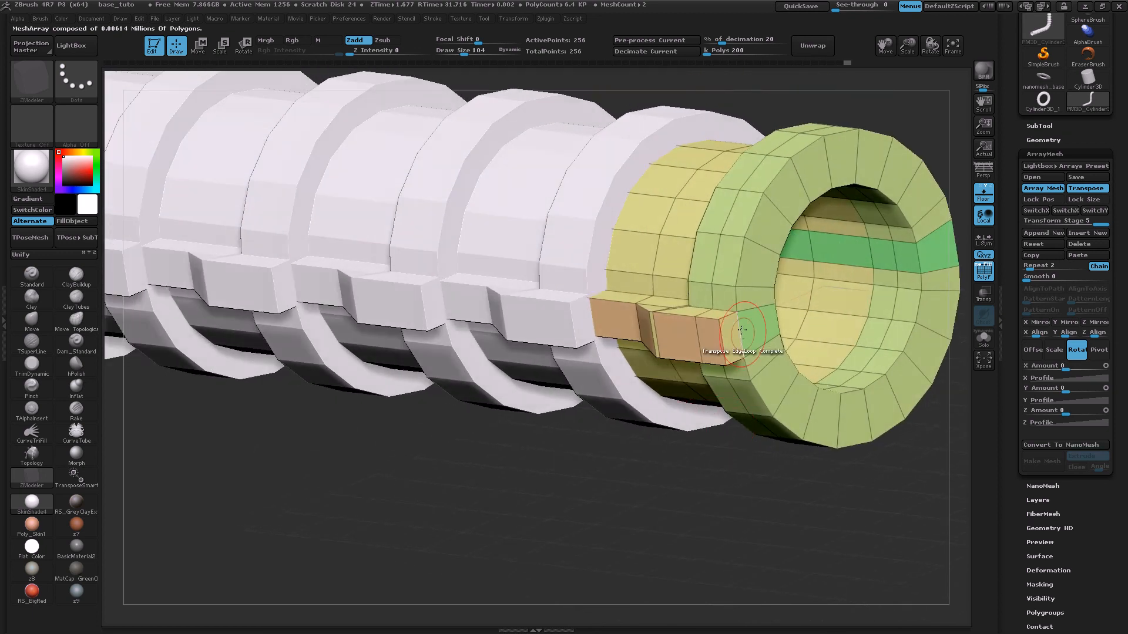
drag(735, 342, 770, 335)
key(ctrl+z)
key(ctrl+z)
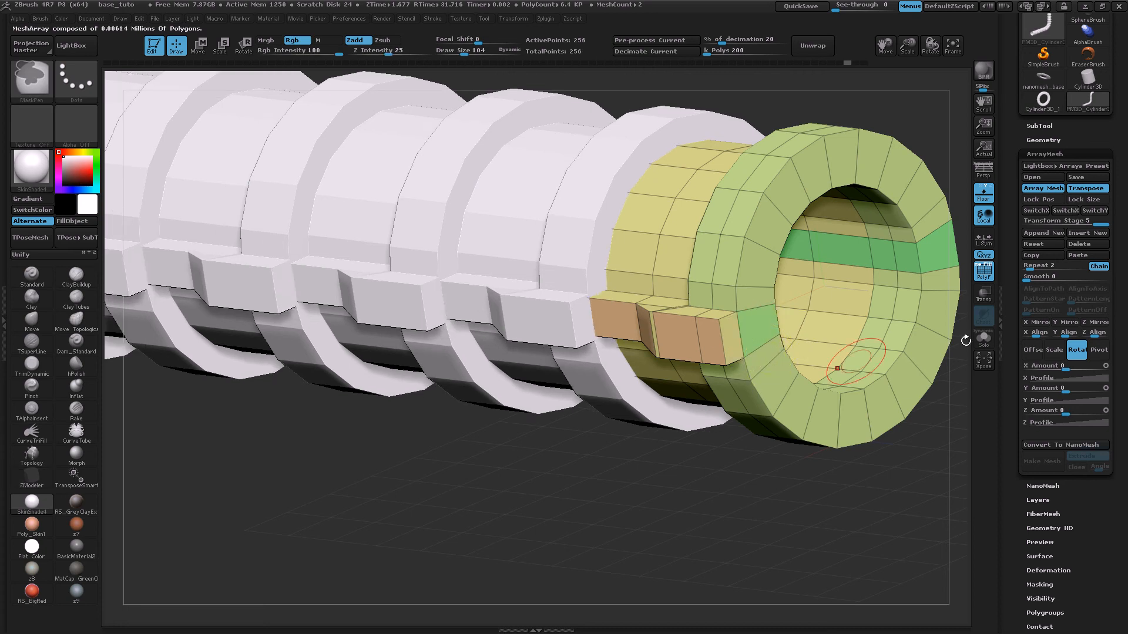
- Turn on Lock Position and Lock Size for the array and extrude the block's end face past the flange
click(1079, 200)
click(1039, 199)
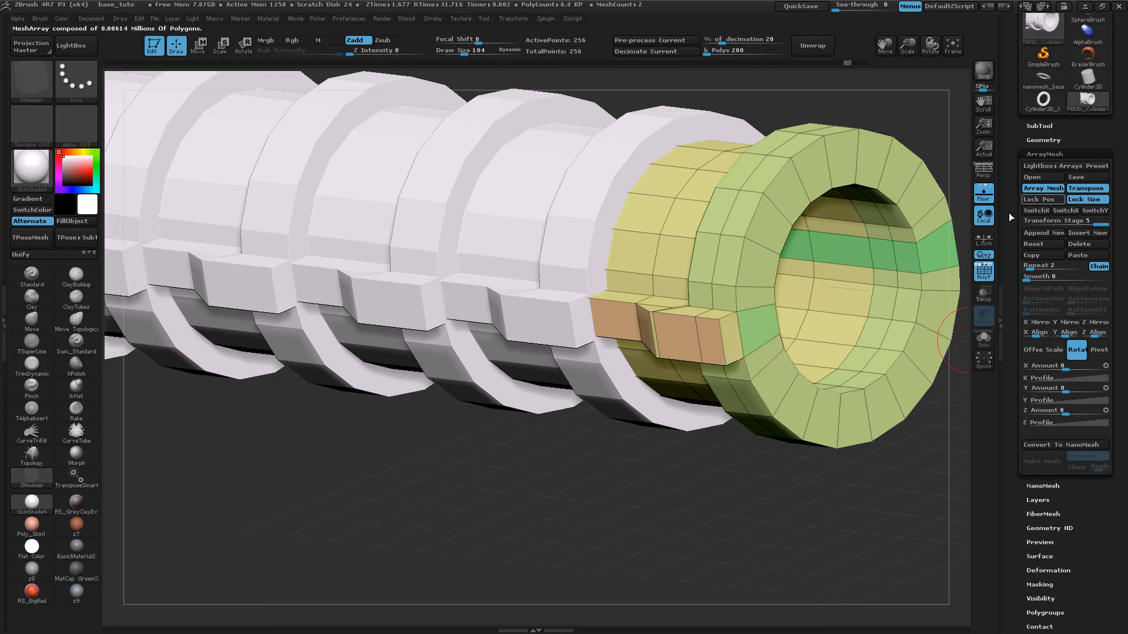
drag(729, 339, 791, 317)
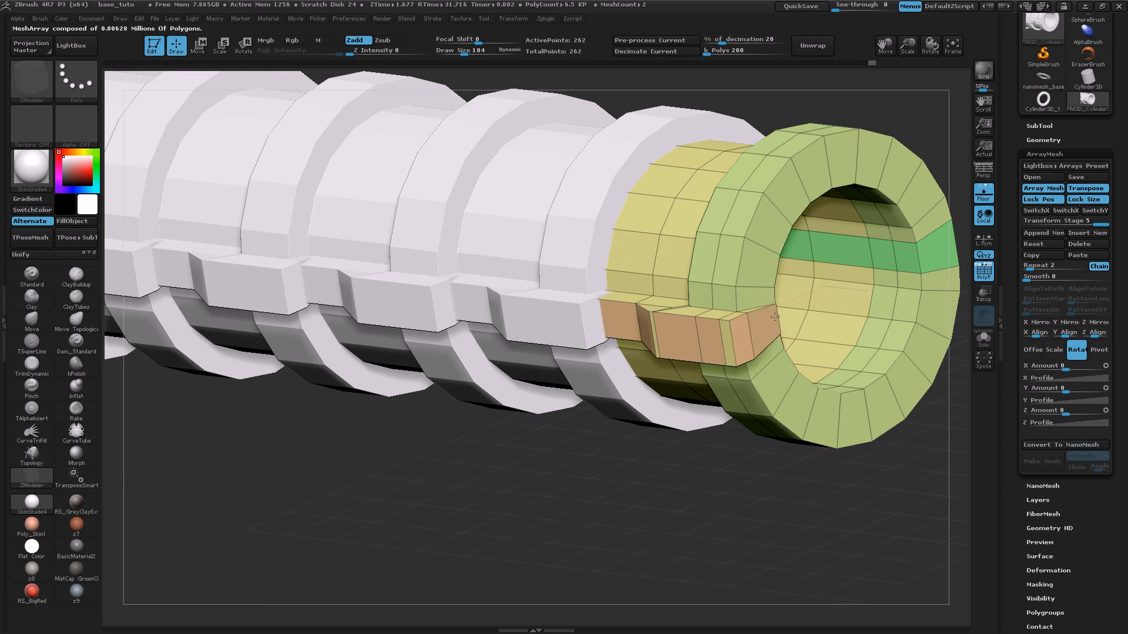
- Append a sixth transform stage and turn off its chaining so it repeats the whole tube
drag(570, 501, 677, 398)
drag(786, 345, 644, 431)
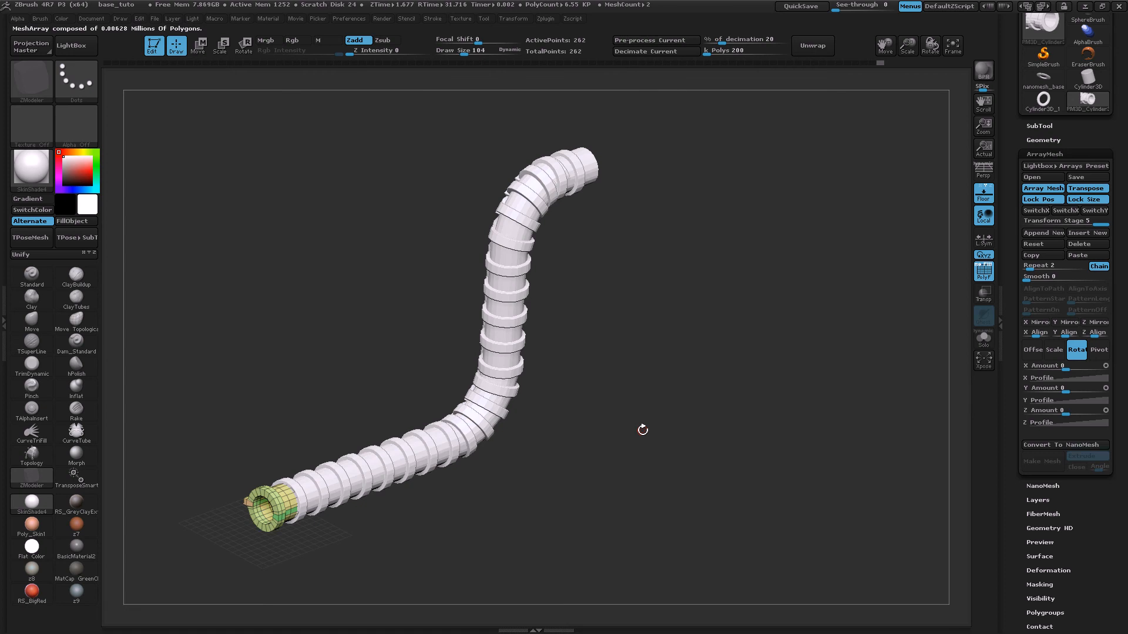
drag(602, 295, 550, 406)
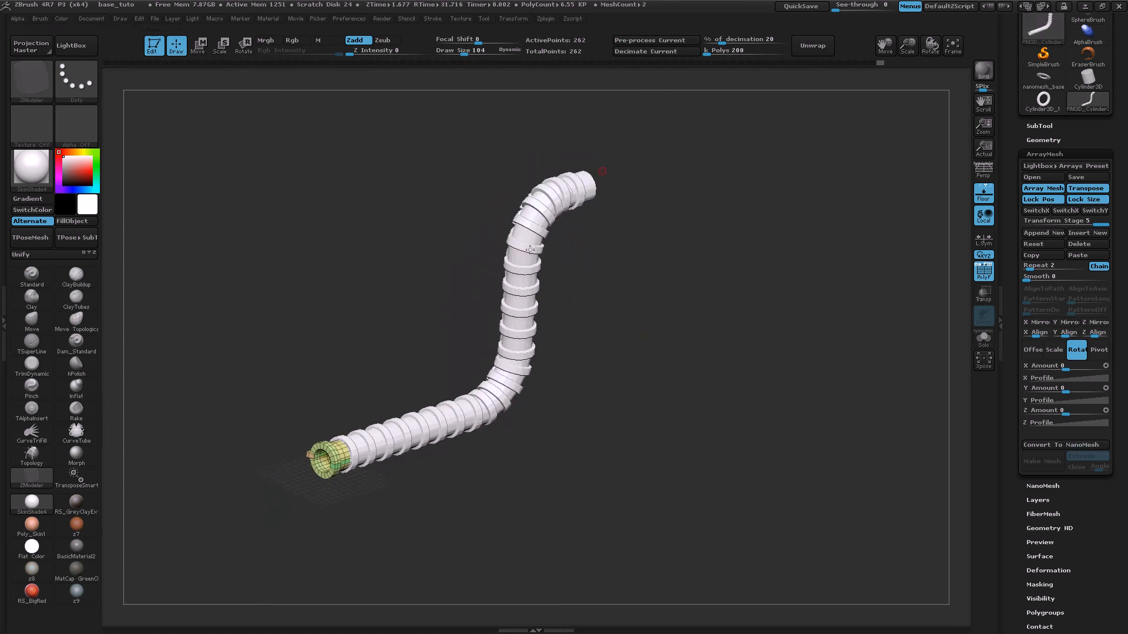
drag(735, 366, 795, 355)
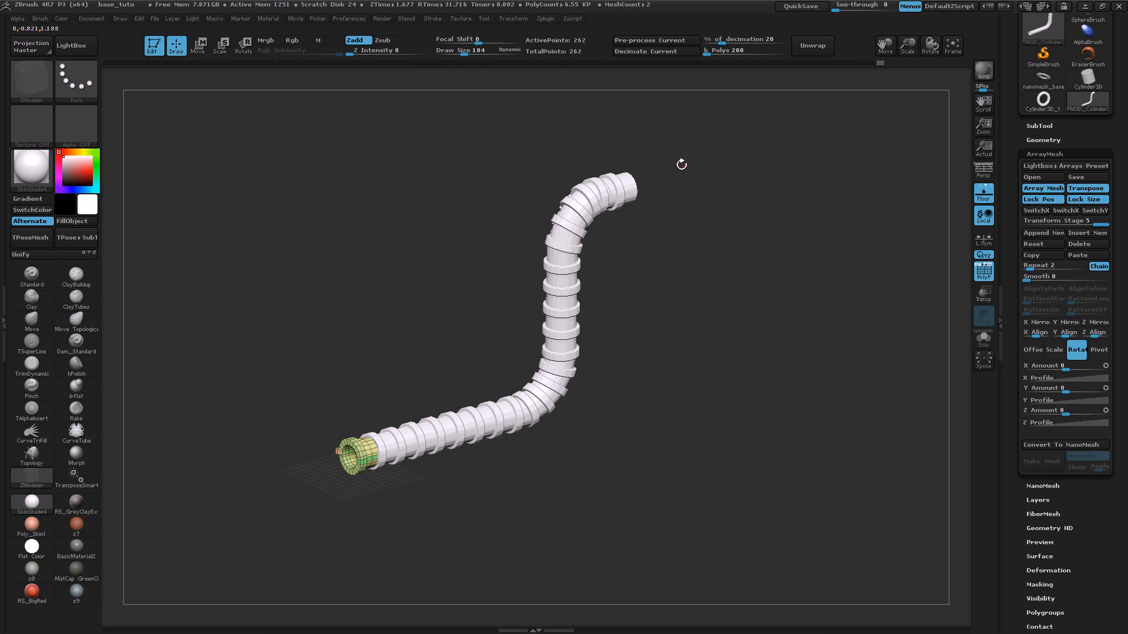
click(1043, 234)
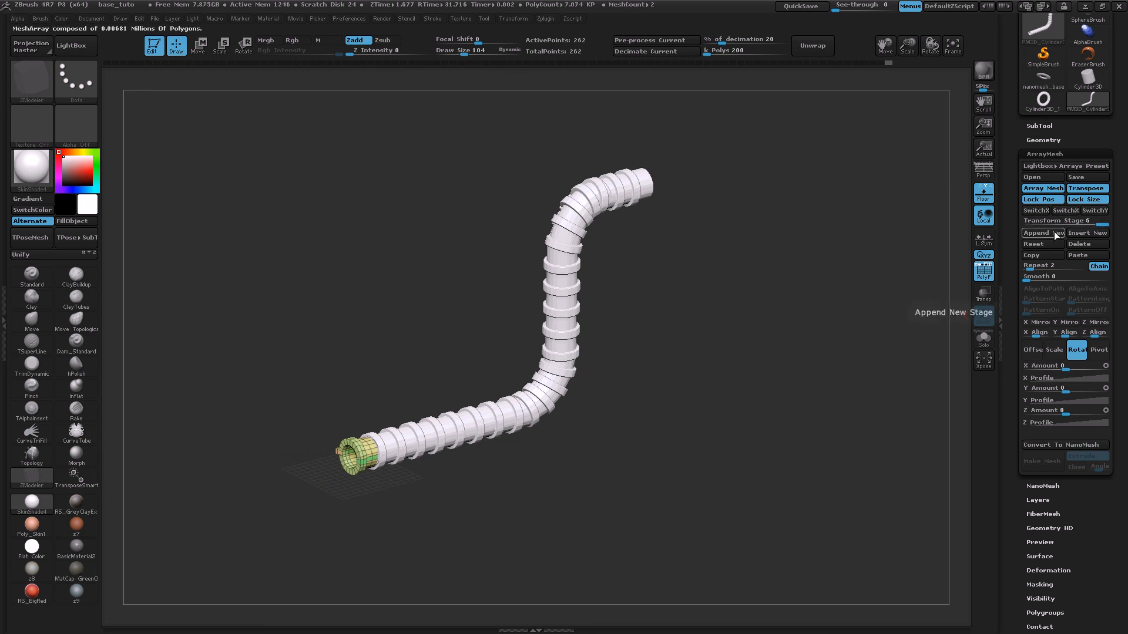
click(1098, 268)
- Offset the sixth stage along X to place a second tube beside the first, and mirror it across the X axis
mouse_move(664, 446)
mouse_down()
mouse_move(611, 368)
mouse_move(650, 310)
mouse_move(642, 380)
mouse_move(599, 392)
mouse_up()
key(w)
alt+drag(681, 387, 674, 310)
drag(416, 365, 598, 364)
drag(516, 112, 613, 122)
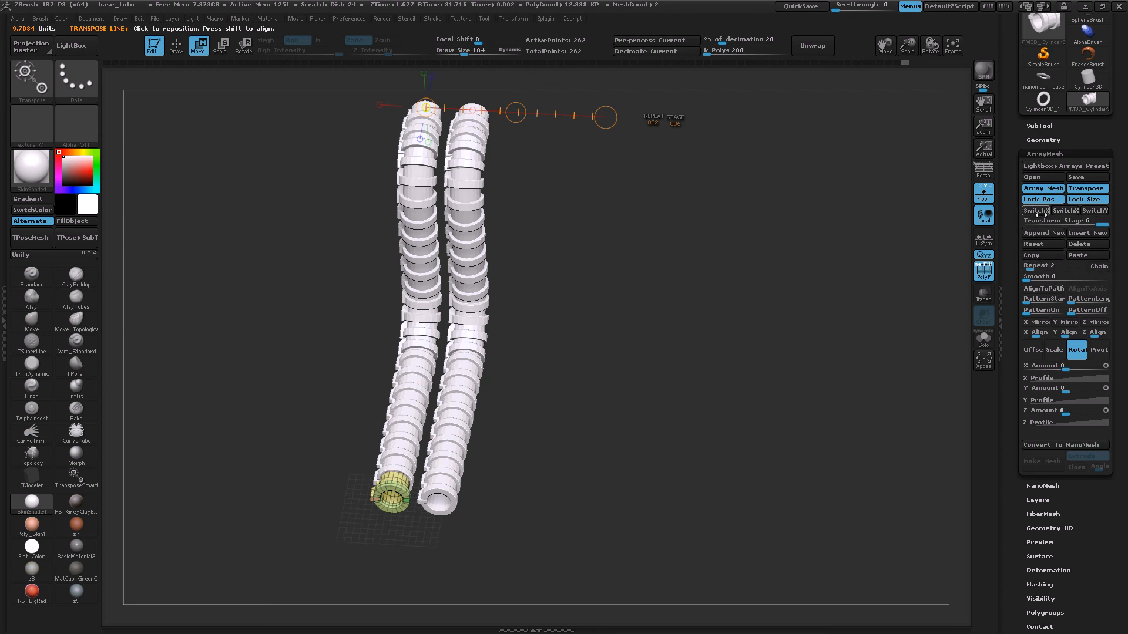
click(1037, 323)
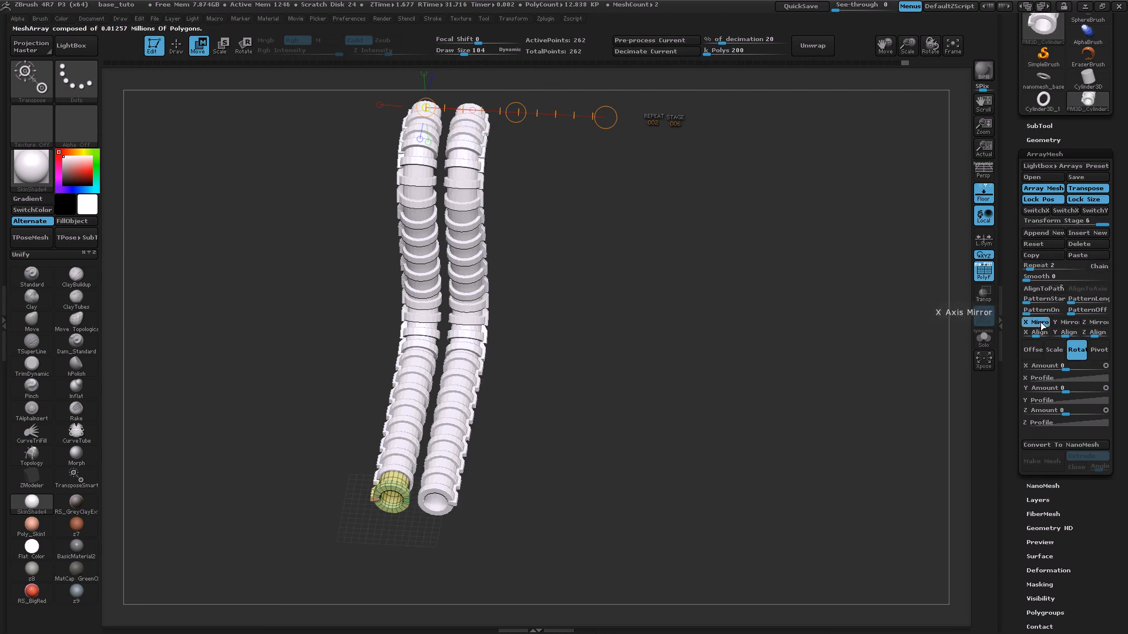
- Try the Y axis mirror on the sixth stage, then restore the X axis mirror
click(1038, 324)
click(1037, 323)
click(1038, 323)
click(1071, 322)
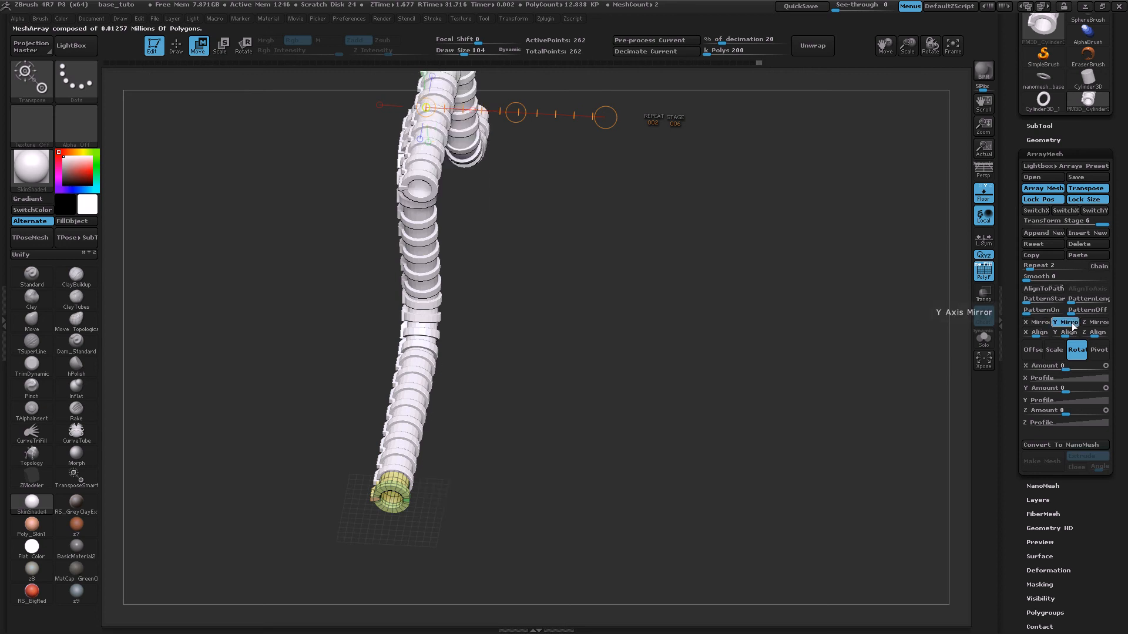
click(1070, 323)
click(1037, 323)
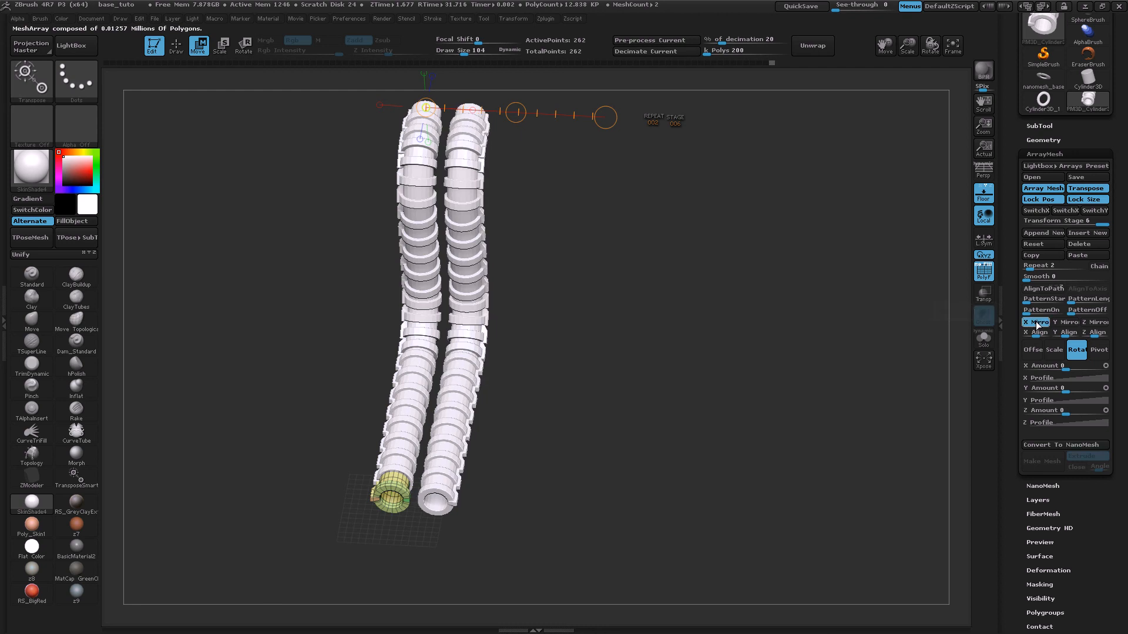
- Append a seventh unchained transform stage and set its repeat count to 8
drag(675, 316, 711, 428)
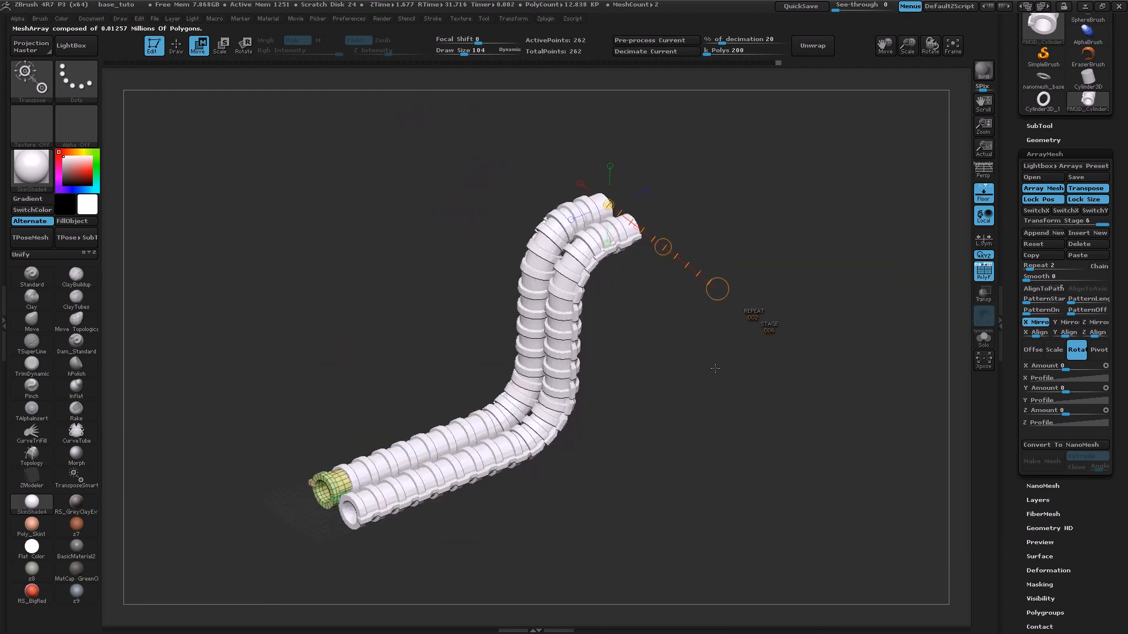
alt+drag(752, 396, 593, 244)
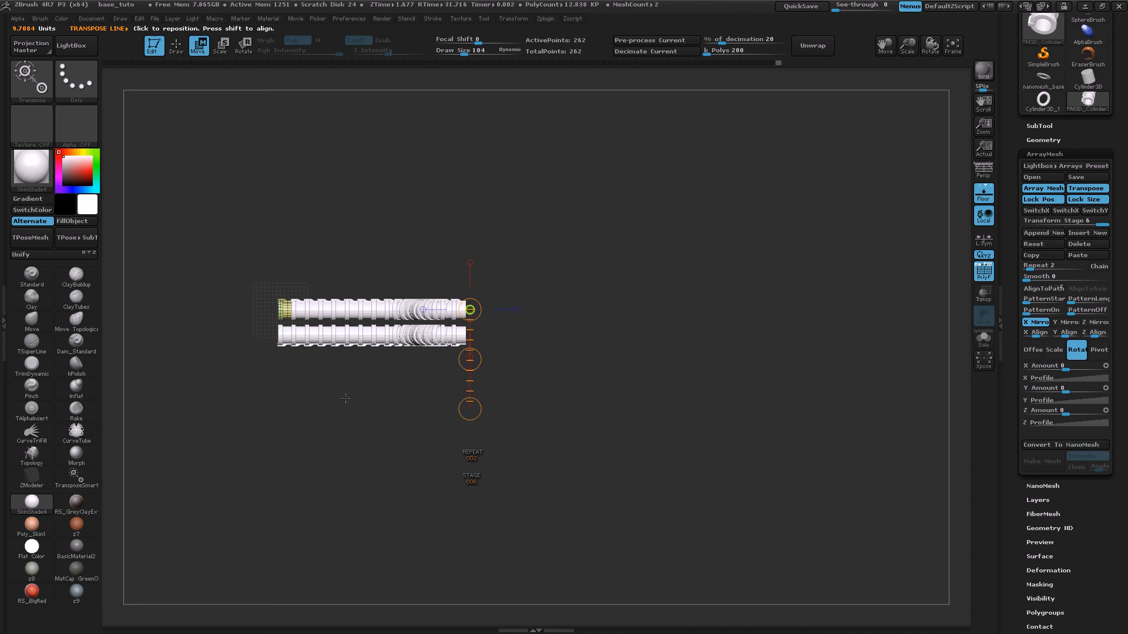
shift+drag(569, 408, 487, 318)
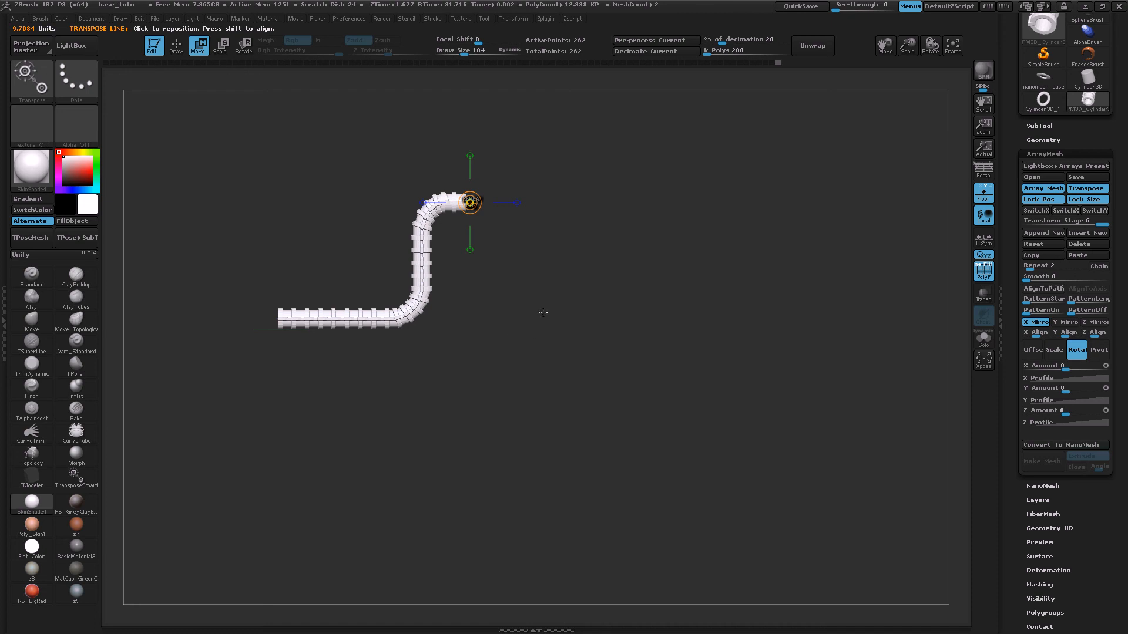
drag(553, 144, 724, 235)
click(1035, 235)
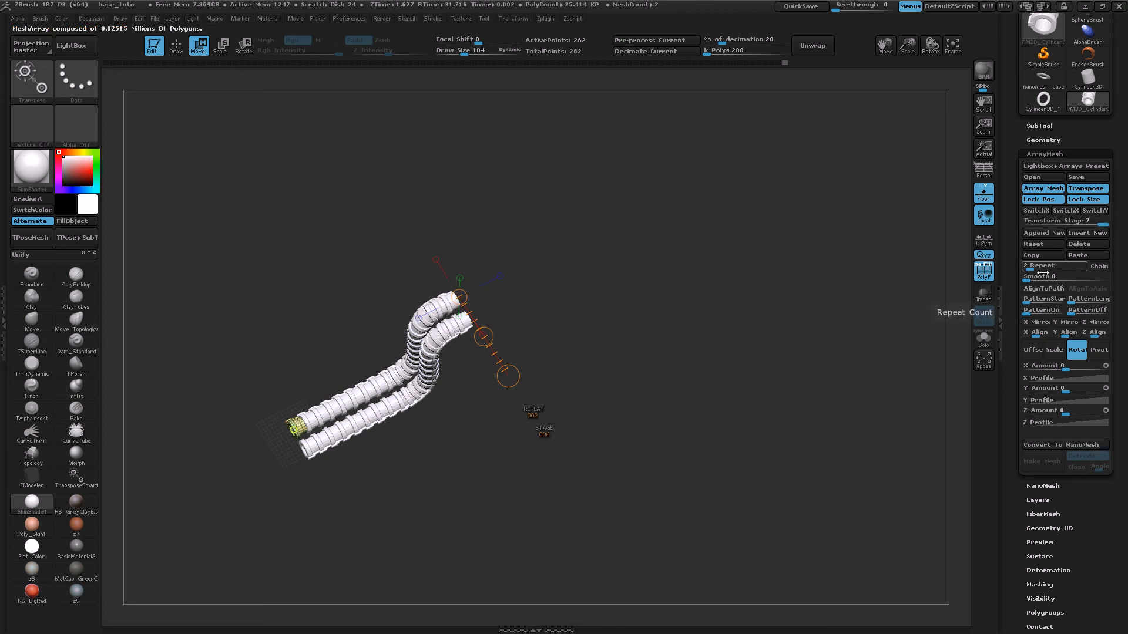
click(1026, 266)
- Rotate the seventh stage's copies of the tube pair around the Y axis, with a Y amount of 360
drag(742, 271, 623, 260)
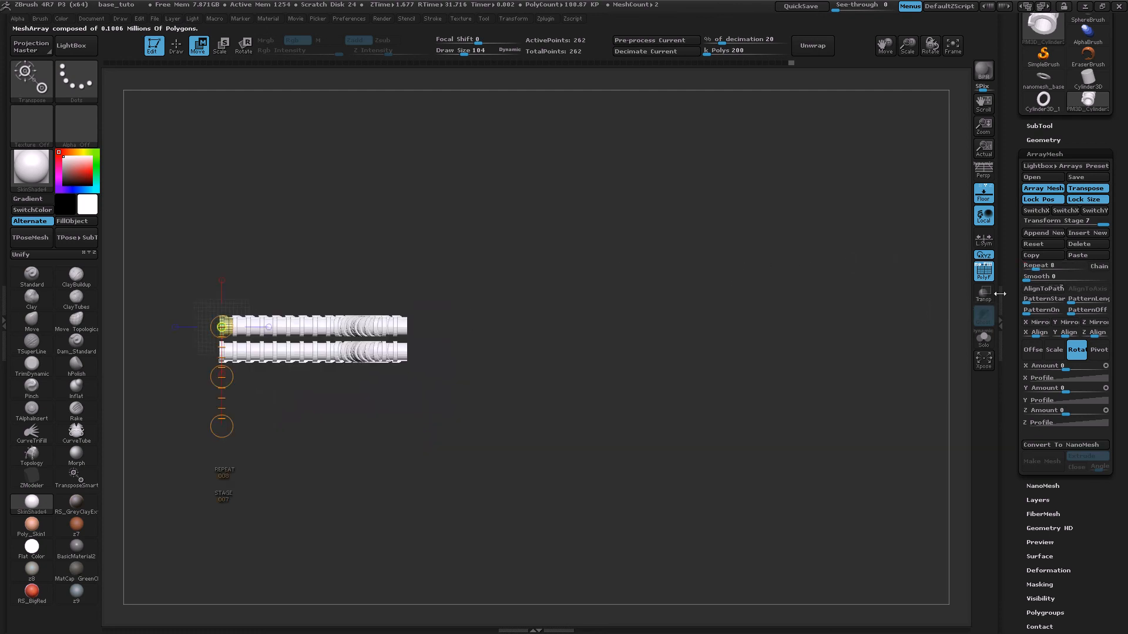
click(243, 45)
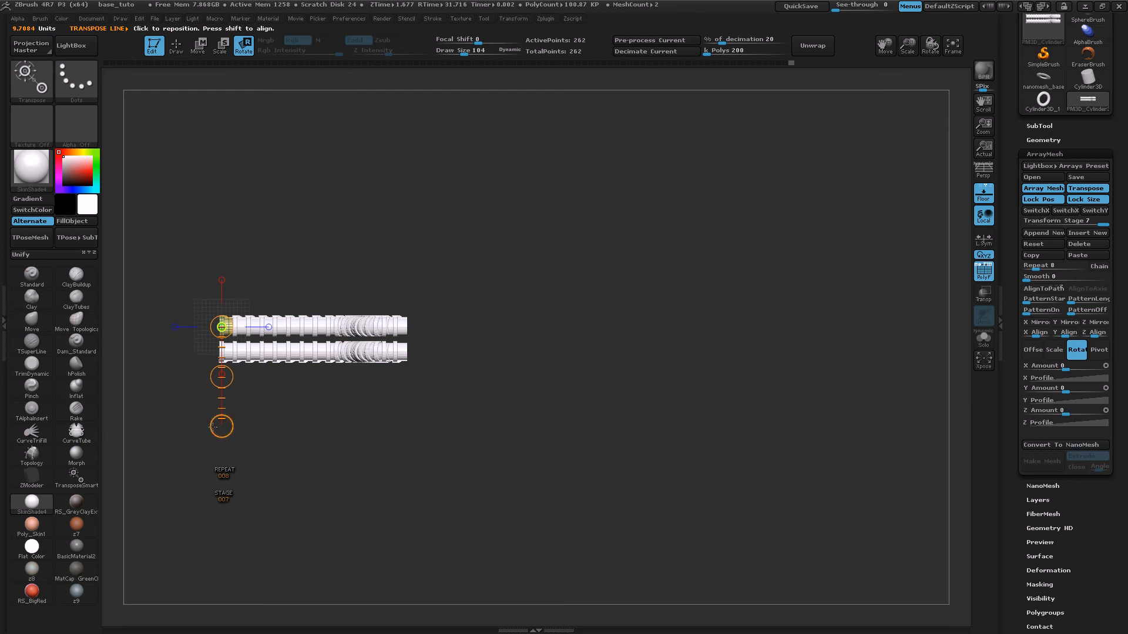
drag(221, 427, 301, 388)
key(ctrl+z)
drag(222, 427, 180, 408)
click(1051, 389)
text(360)
key(Return)
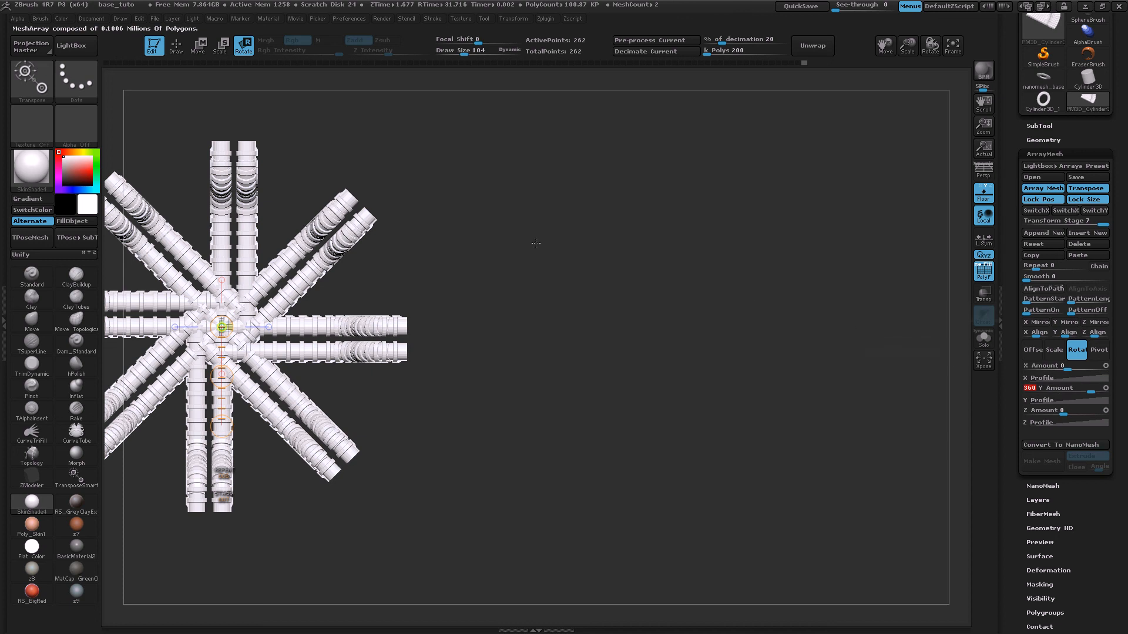
- Move the seventh stage's pivot past the far ends of the tube pair so the copies form an open ring
click(197, 47)
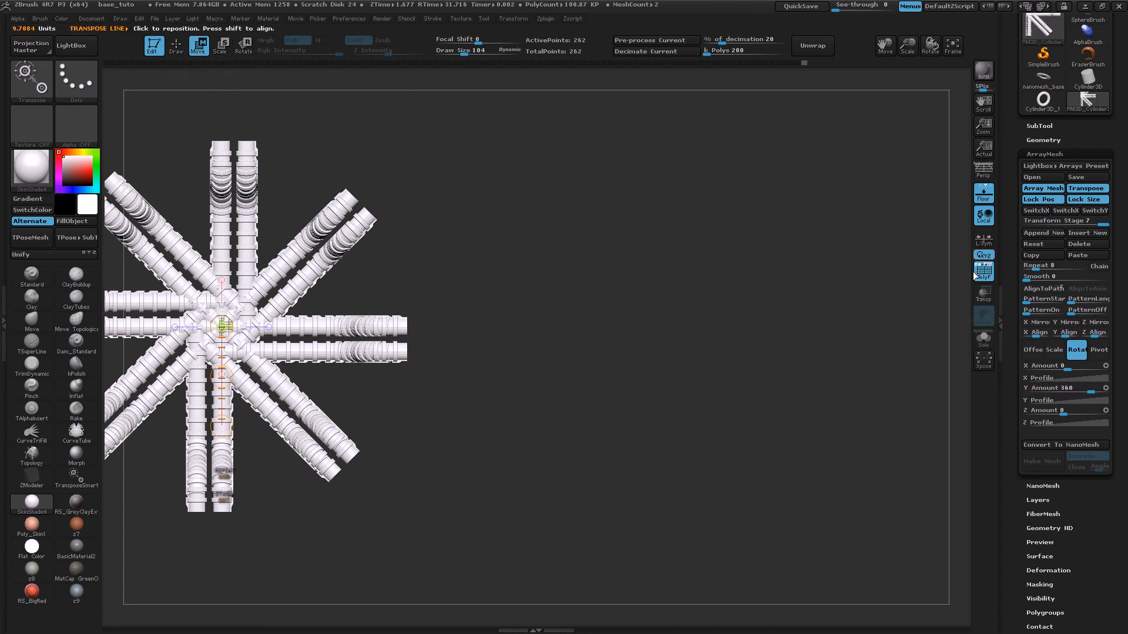
drag(225, 326, 473, 339)
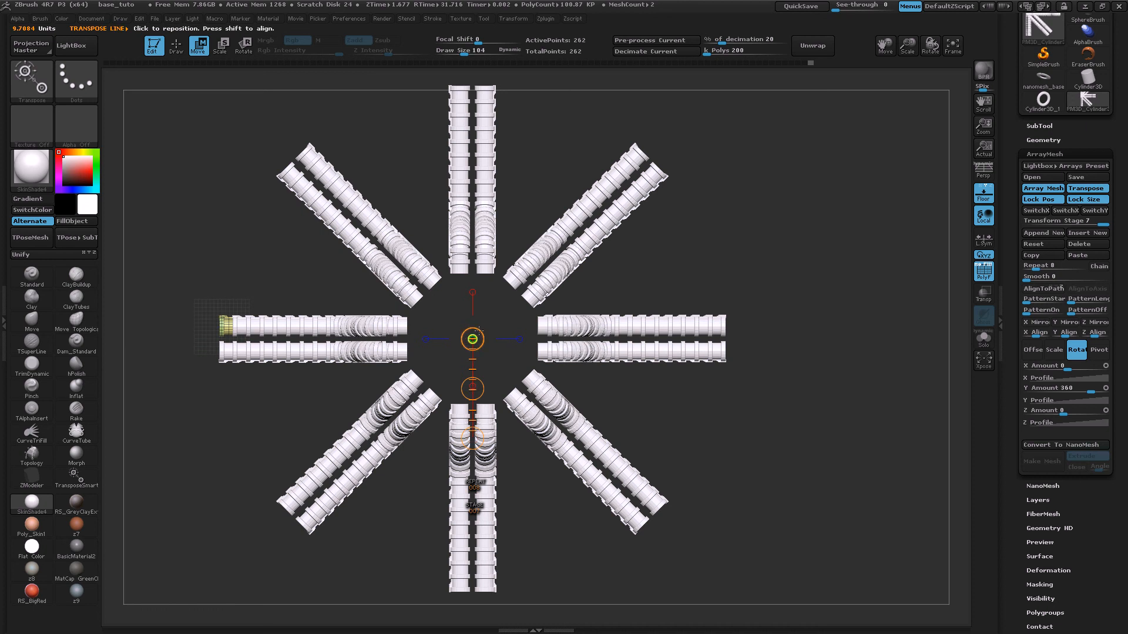
drag(813, 411, 675, 297)
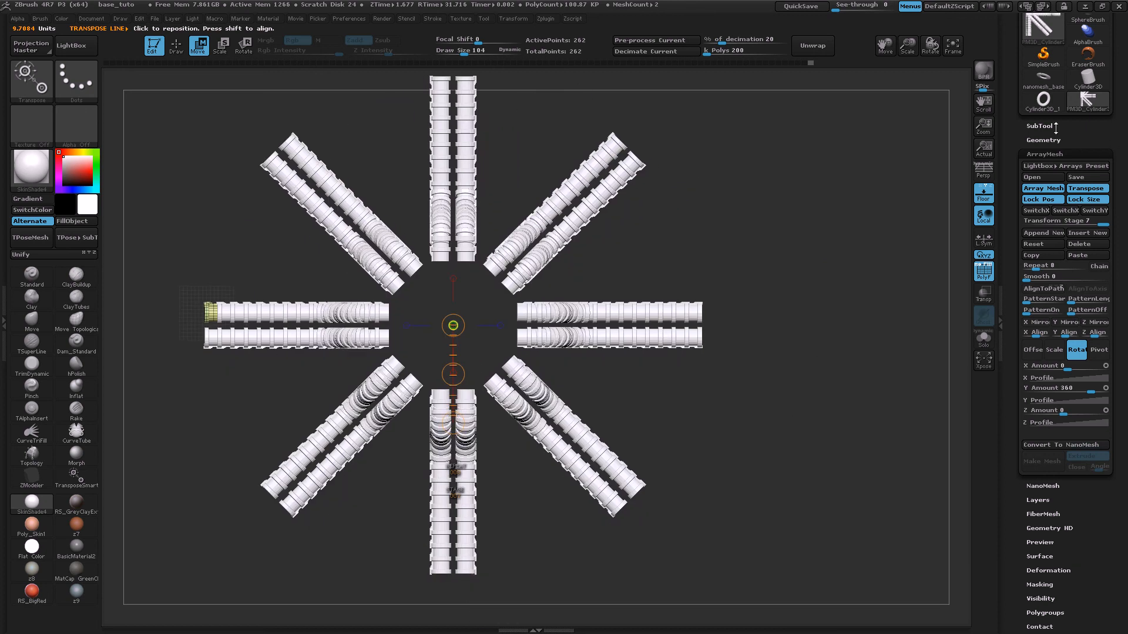
- Load the Cylinder3D primitive, convert it to a PolyMesh3D and initialize it as a QCyl Y
click(1055, 127)
scroll(1114, 275, down, 5)
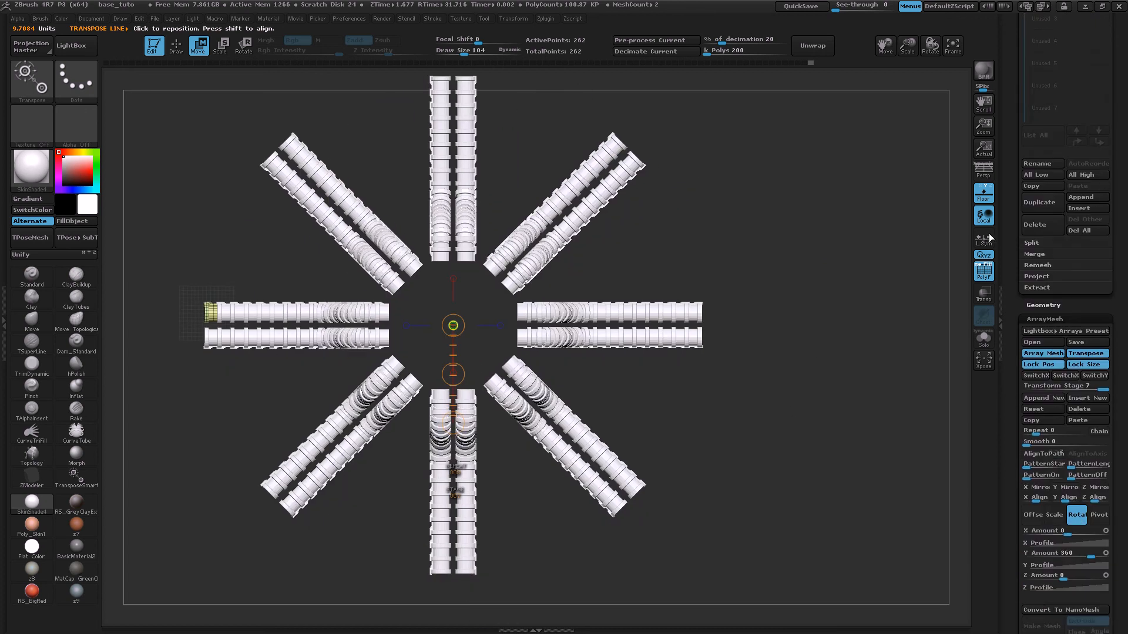
scroll(1121, 288, up, 8)
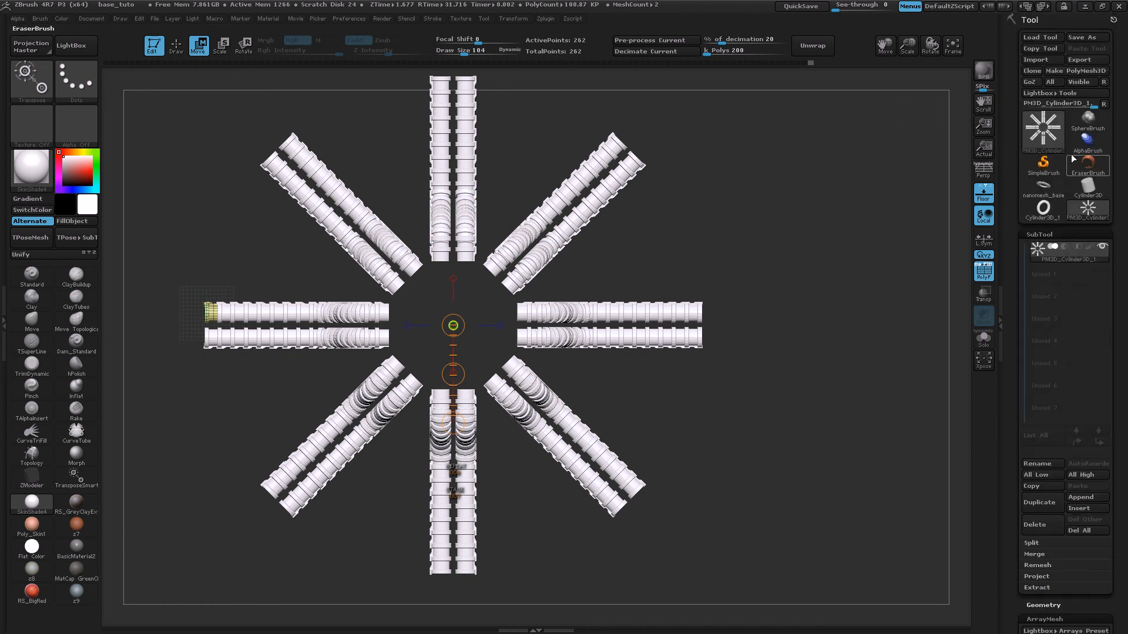
click(1087, 188)
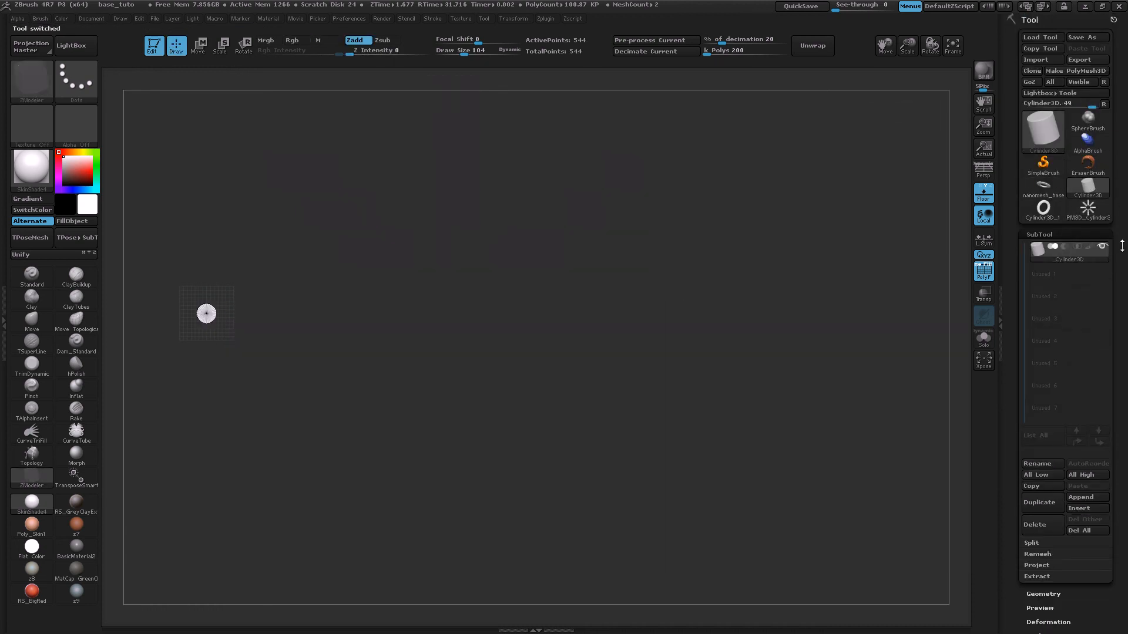
drag(1123, 245, 1116, 218)
click(1081, 47)
scroll(1087, 195, down, 12)
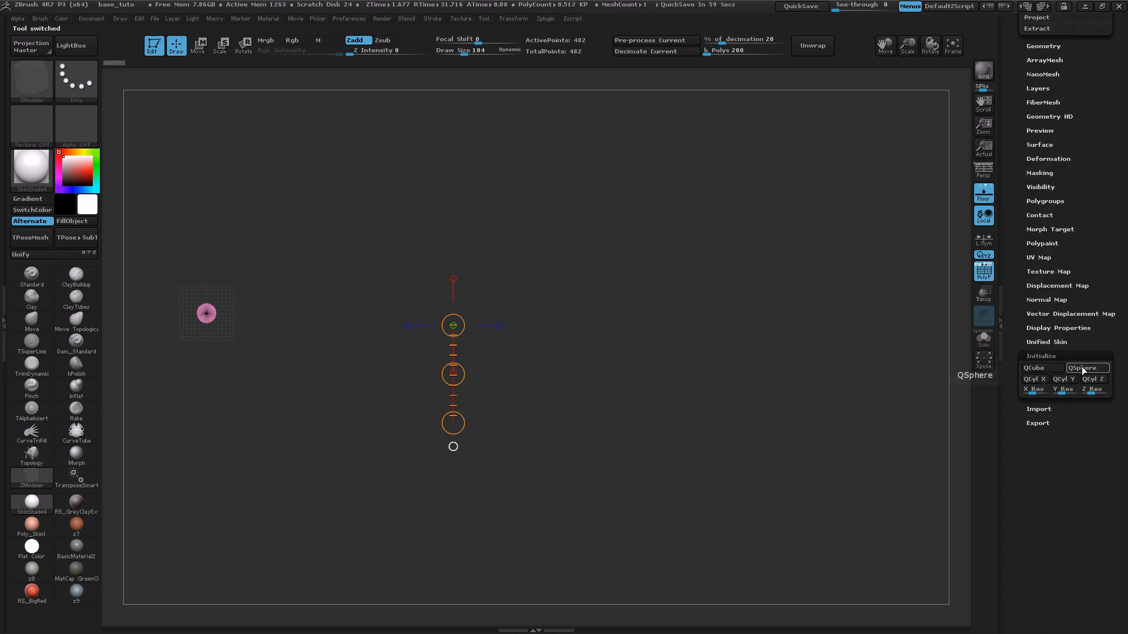
click(1065, 380)
key(f)
- Flatten the octagonal cylinder along its height into a thin disc, and return to Draw mode
alt+drag(842, 418, 813, 336)
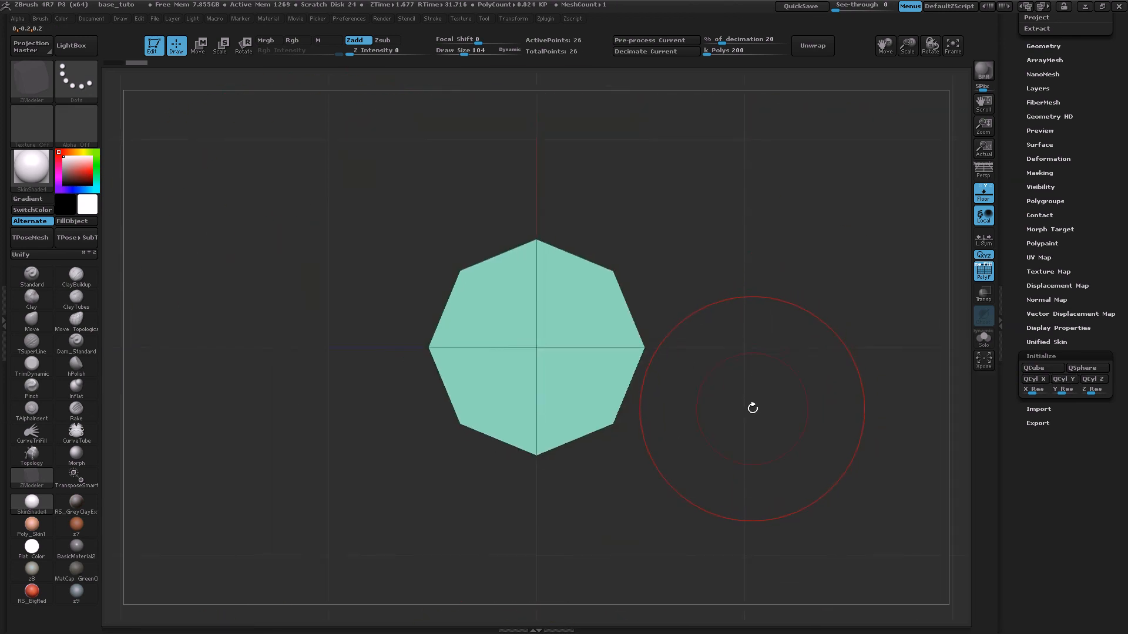
drag(760, 417, 763, 314)
alt+drag(751, 360, 718, 406)
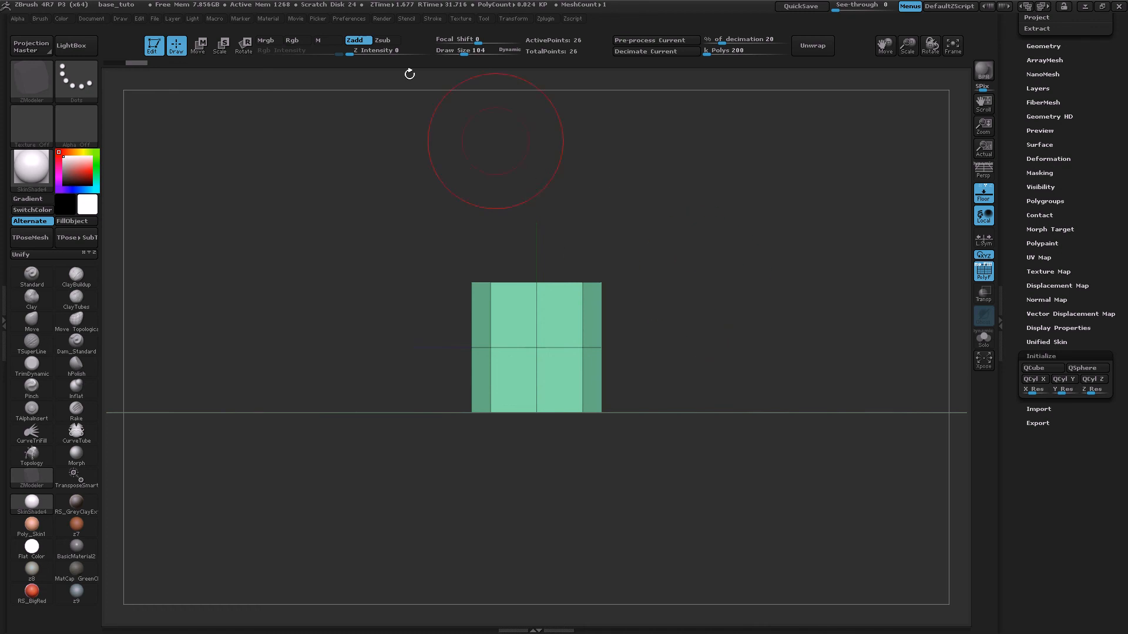
key(w)
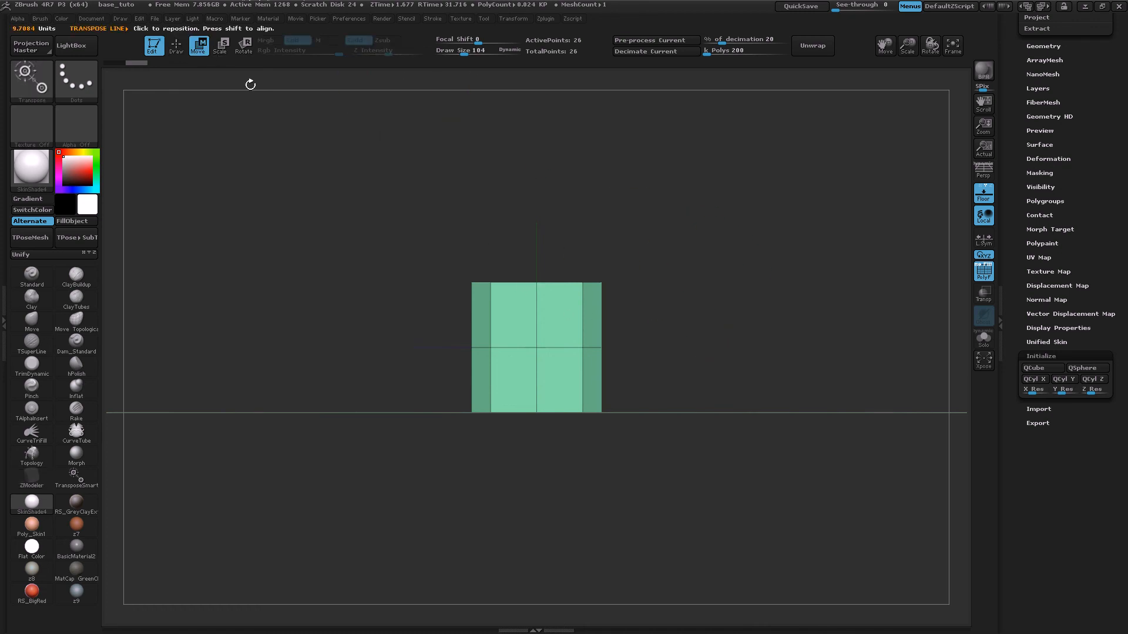
mouse_move(537, 412)
mouse_down()
mouse_move(536, 176)
mouse_move(536, 317)
mouse_up()
drag(546, 258, 557, 276)
click(173, 52)
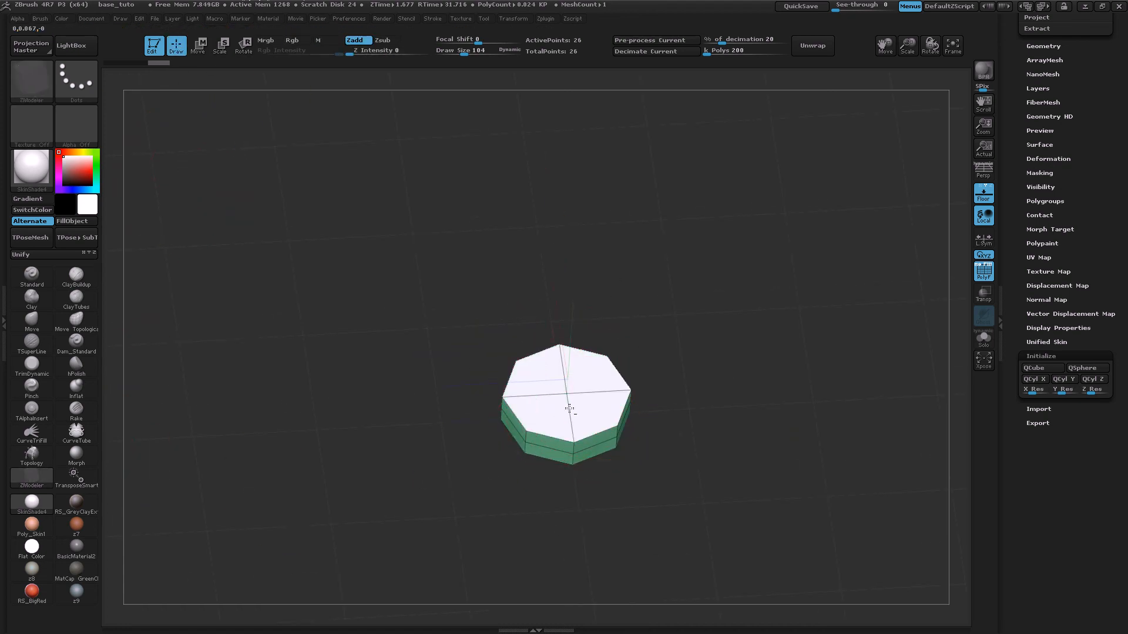
- Inset the disc's top polygons slightly with the ZModeler Inset action set to Inset Region
key(space)
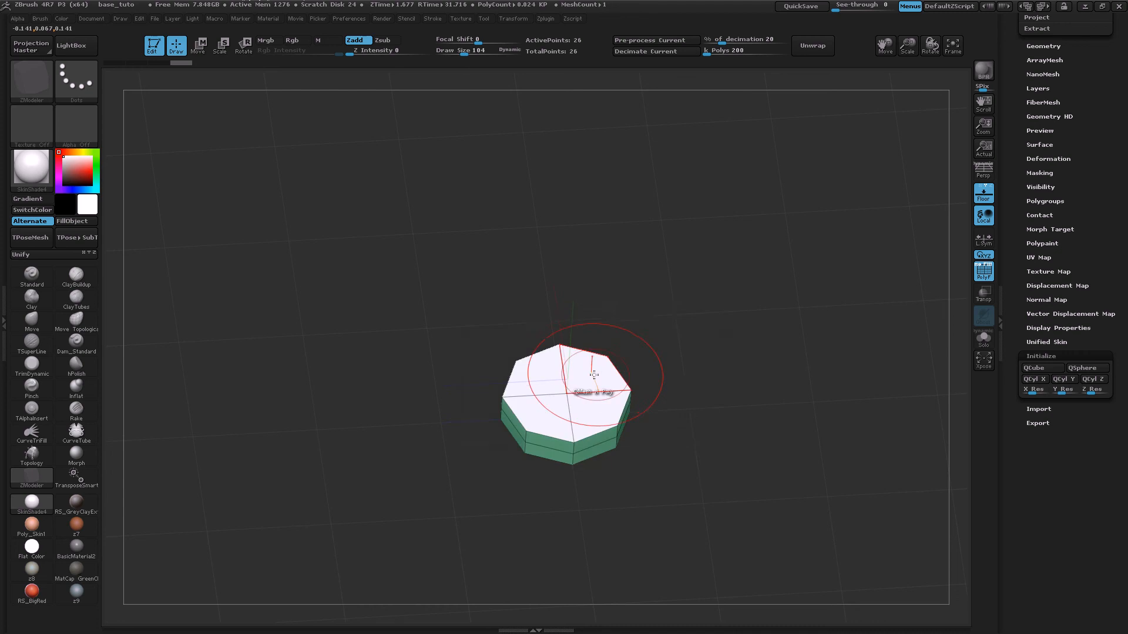
key(space)
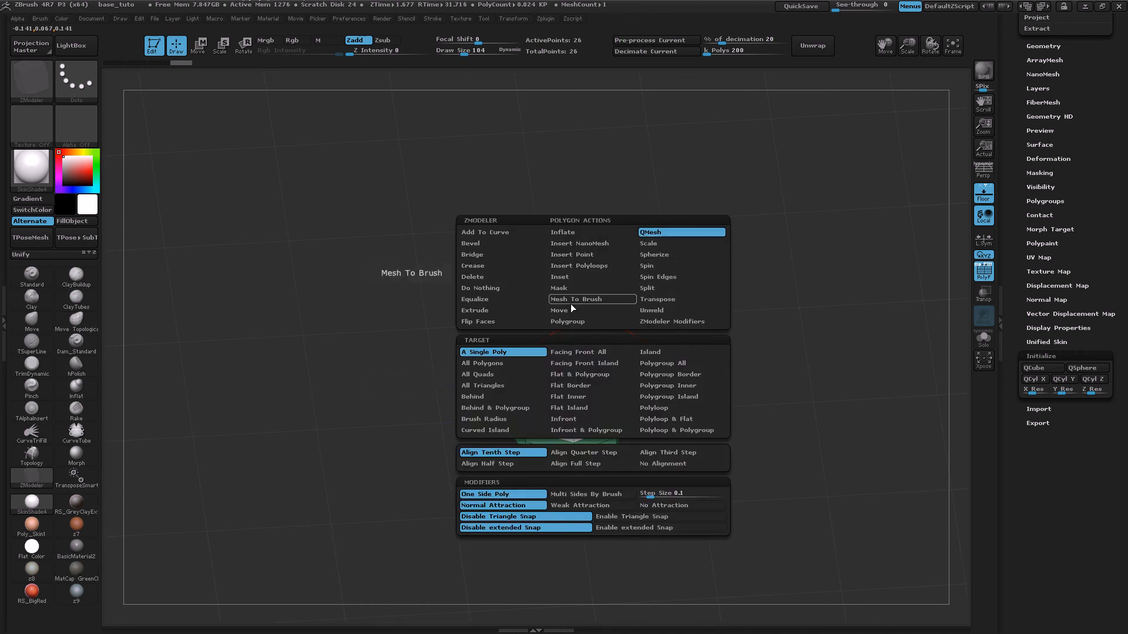
click(560, 277)
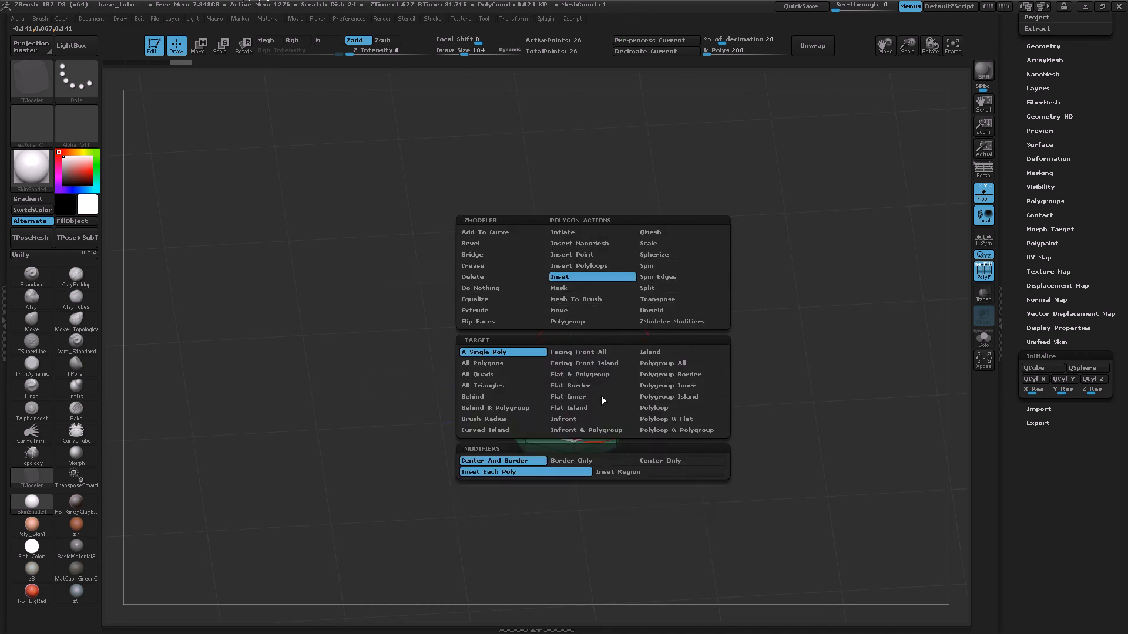
click(613, 474)
drag(616, 362, 592, 386)
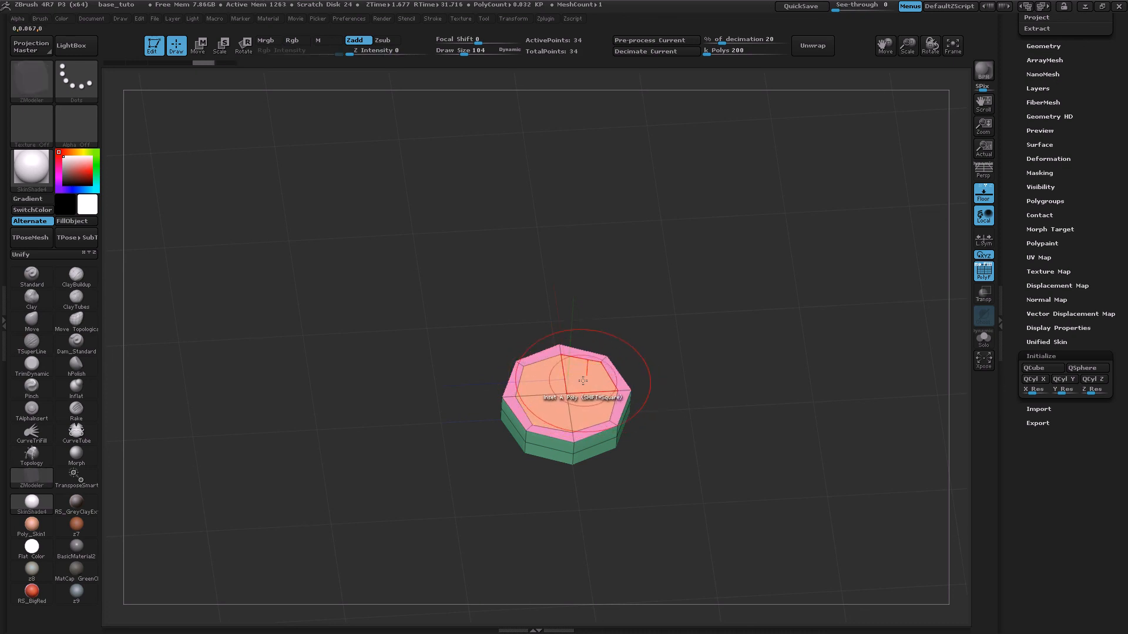
- Extrude the inset top face upward into a tall column using QMesh with the Polygroup Island target
key(space)
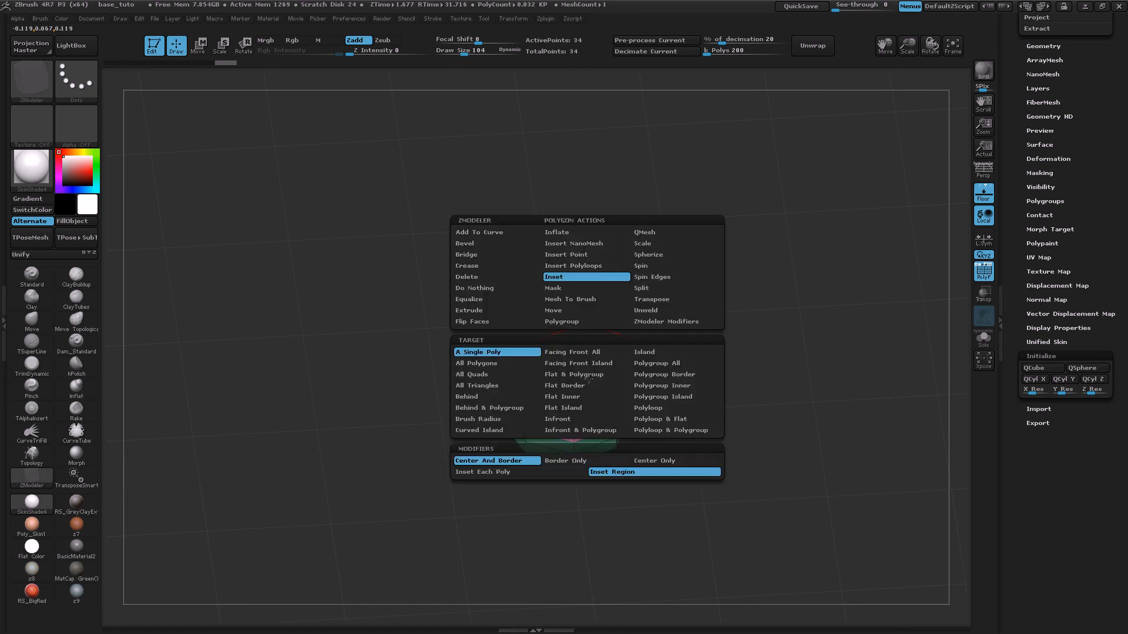
click(644, 232)
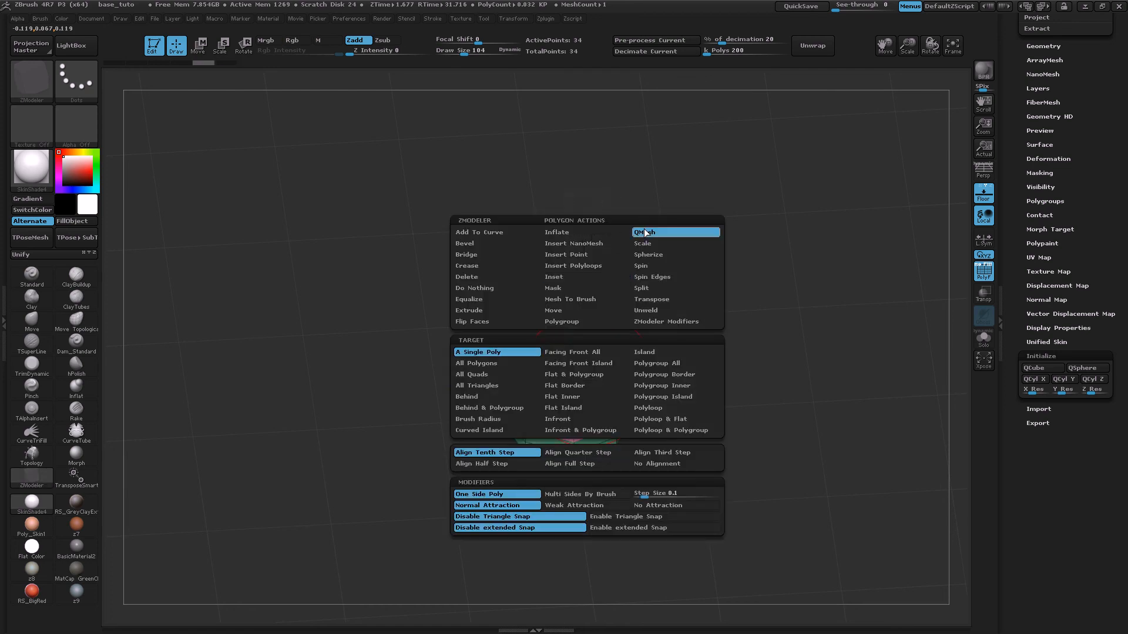
click(669, 394)
drag(590, 275, 587, 55)
drag(675, 428, 546, 435)
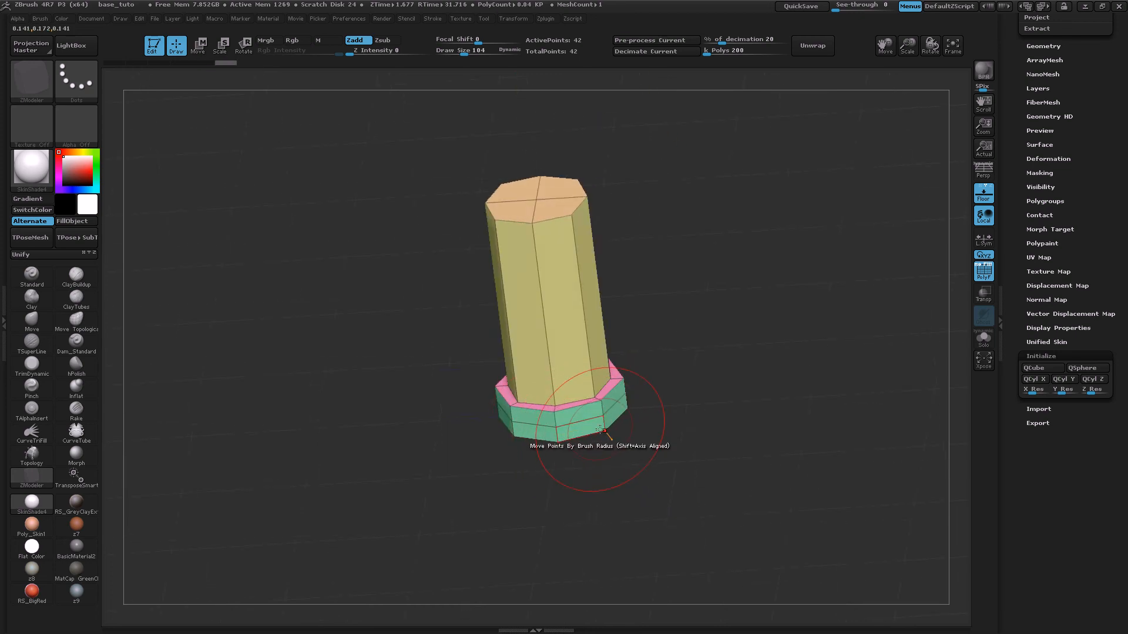
- Extrude the lower ring of side faces on the column's base outward into a wide octagonal flange
right_click(595, 426)
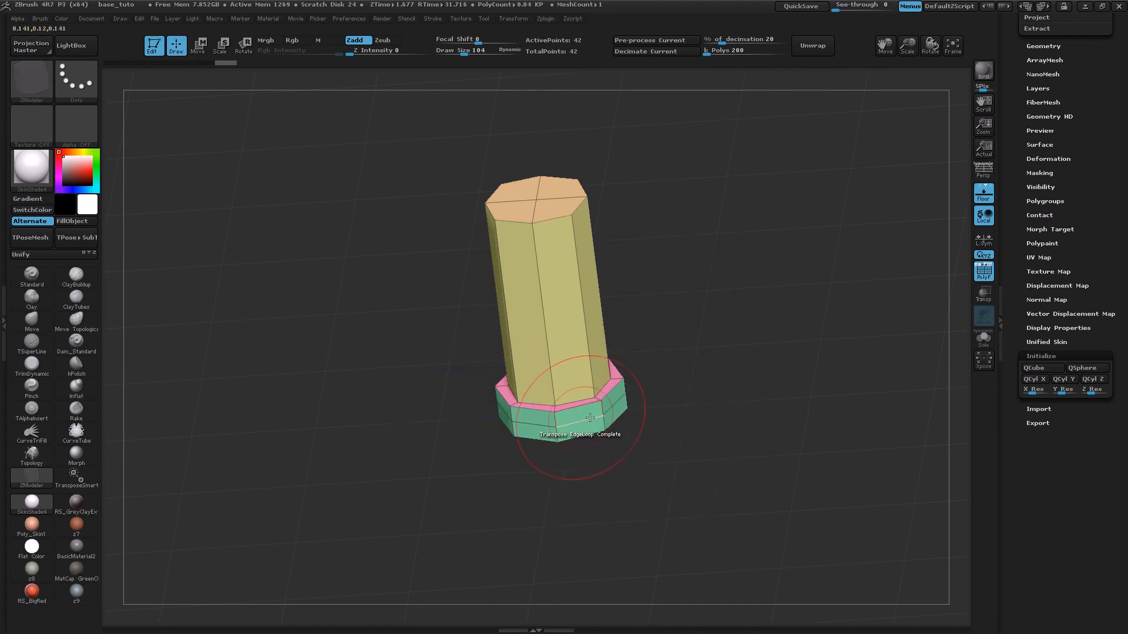
drag(605, 424, 1124, 383)
alt+drag(735, 221, 713, 126)
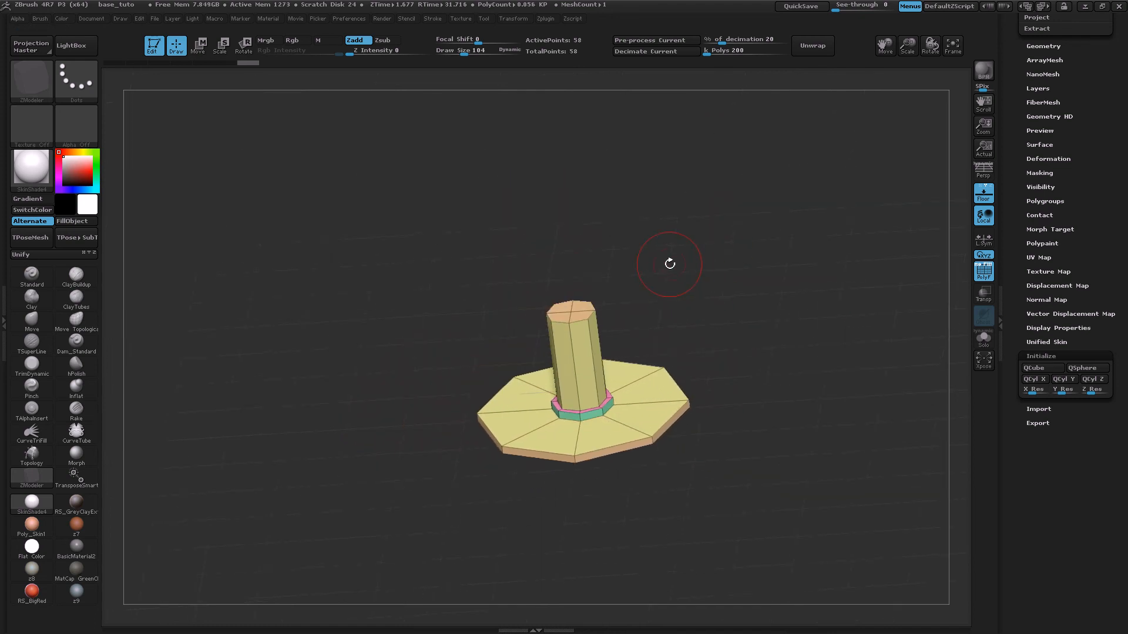
alt+drag(725, 306, 685, 268)
- Switch back to the arrayed tube tool and append the new flanged column mesh as a subtool
drag(1115, 192, 1108, 378)
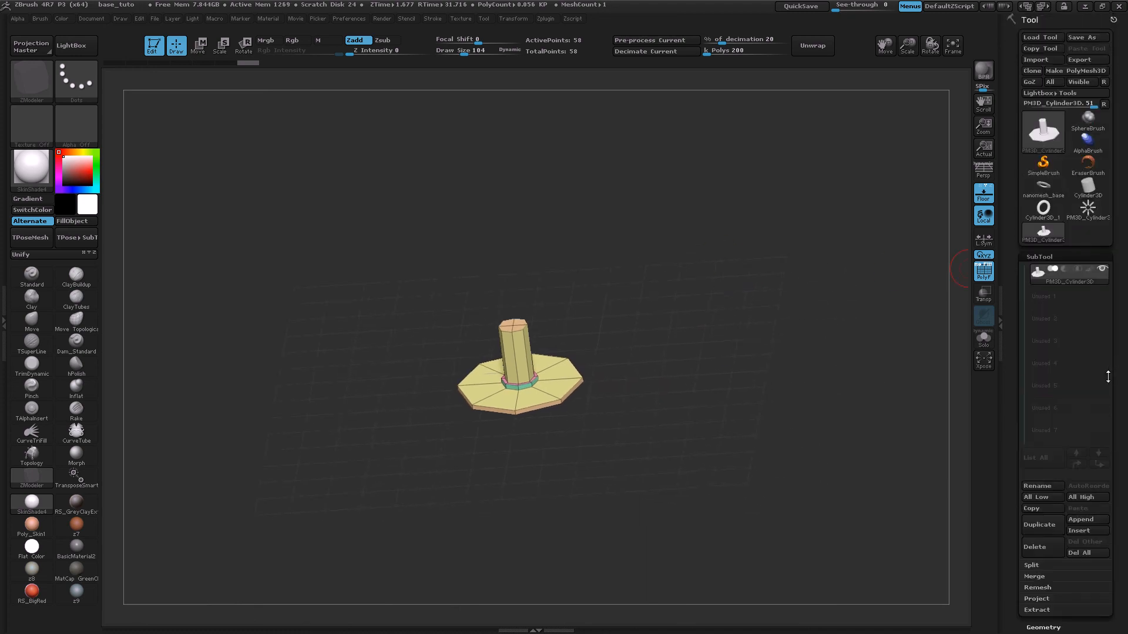
click(1087, 216)
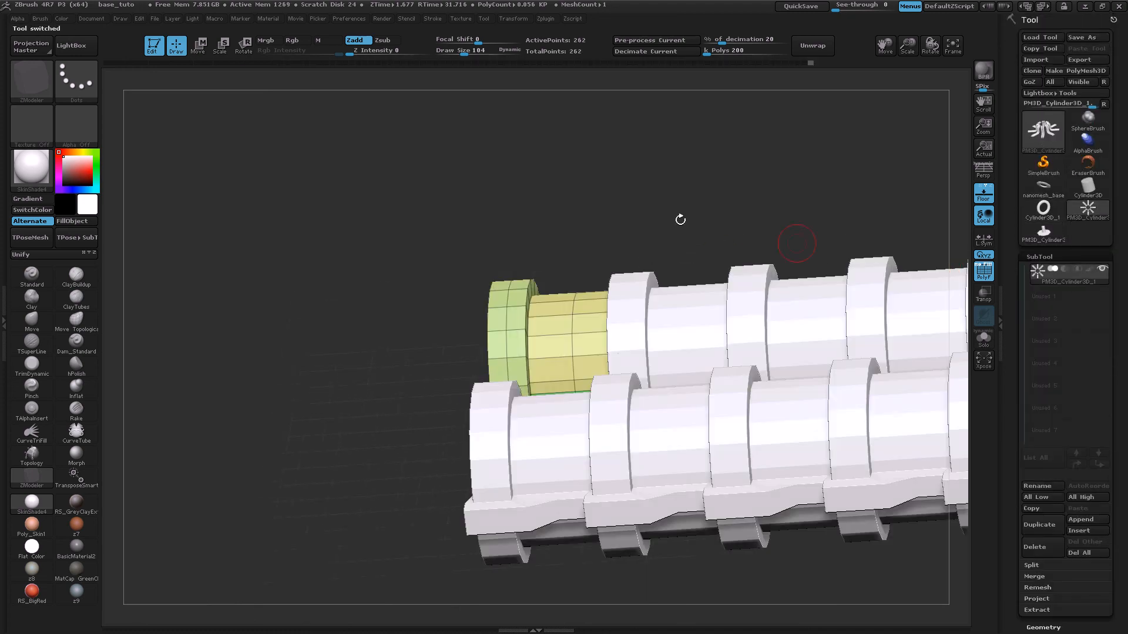
alt+drag(693, 226, 390, 214)
alt+drag(492, 214, 504, 107)
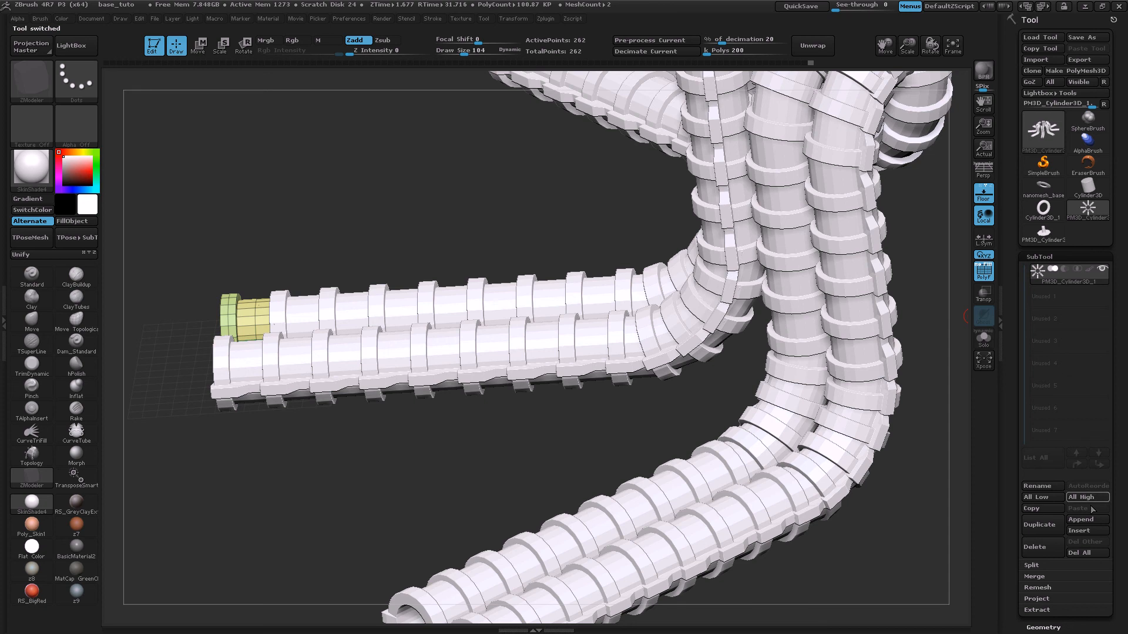
click(1101, 521)
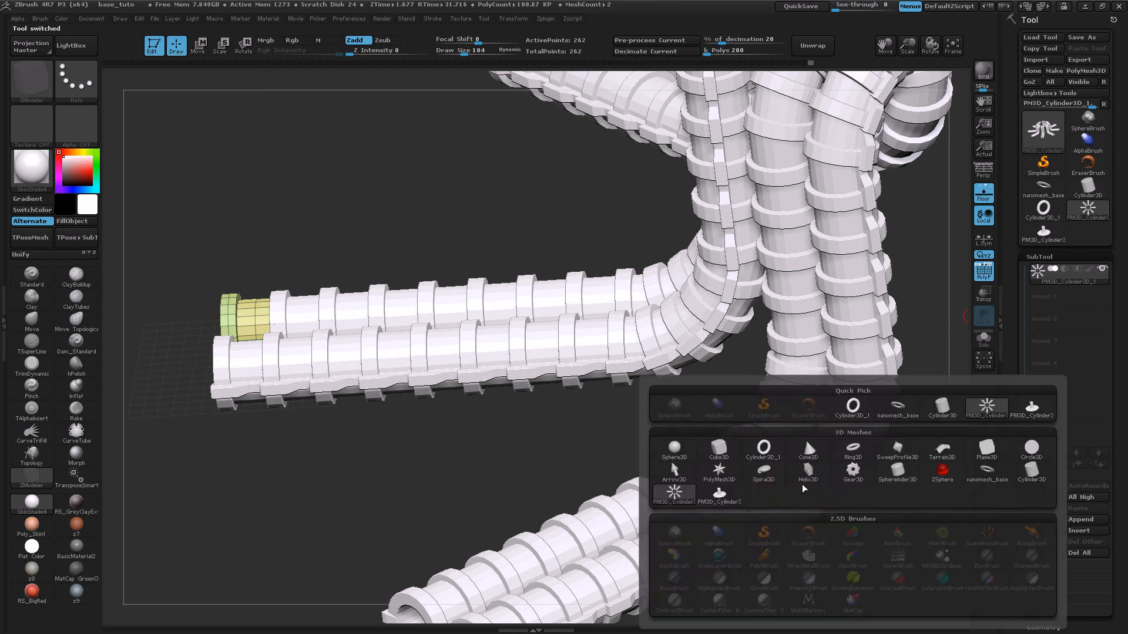
click(718, 495)
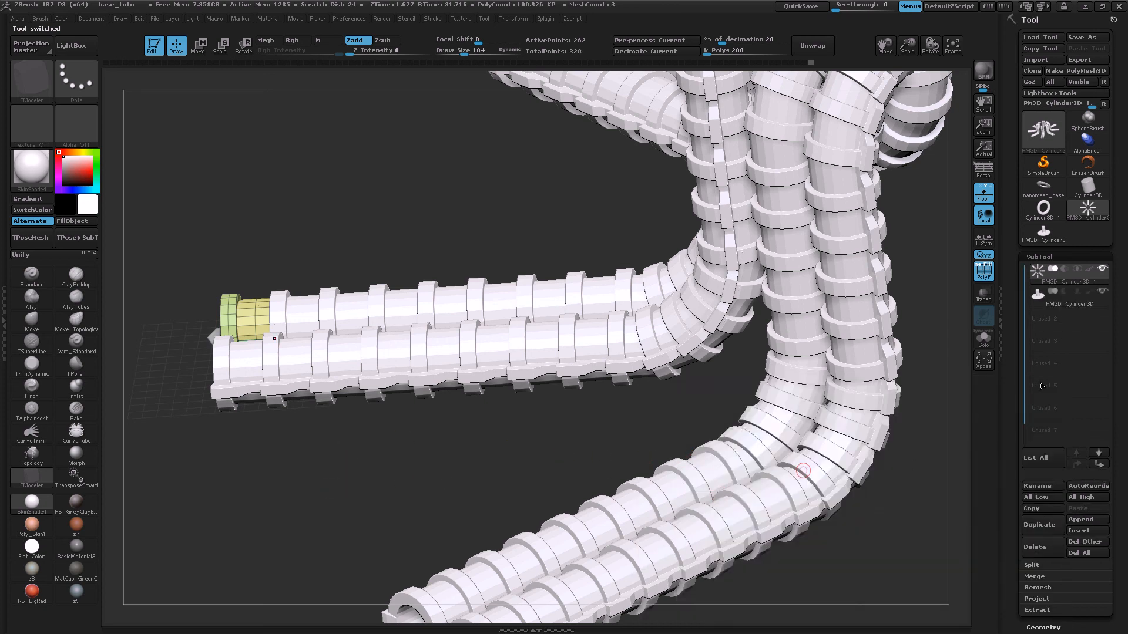
- Select the flanged column subtool and move it to the centre of the radial tube array in a top view
click(1044, 304)
shift+drag(401, 223, 392, 57)
alt+drag(271, 245, 225, 234)
key(e)
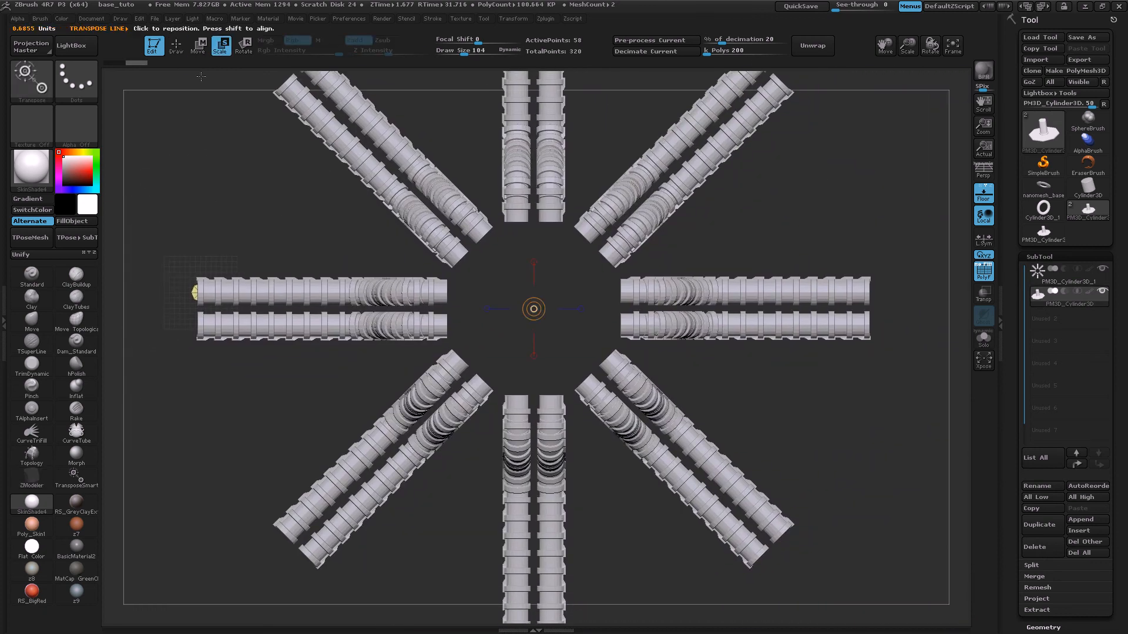
click(198, 46)
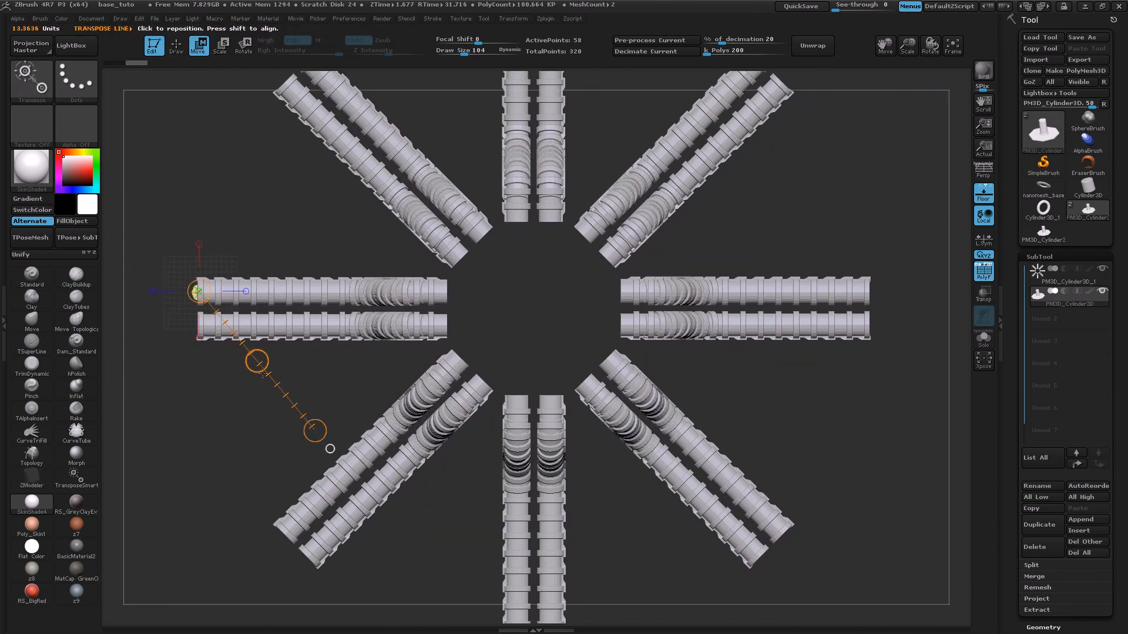
drag(269, 365, 592, 380)
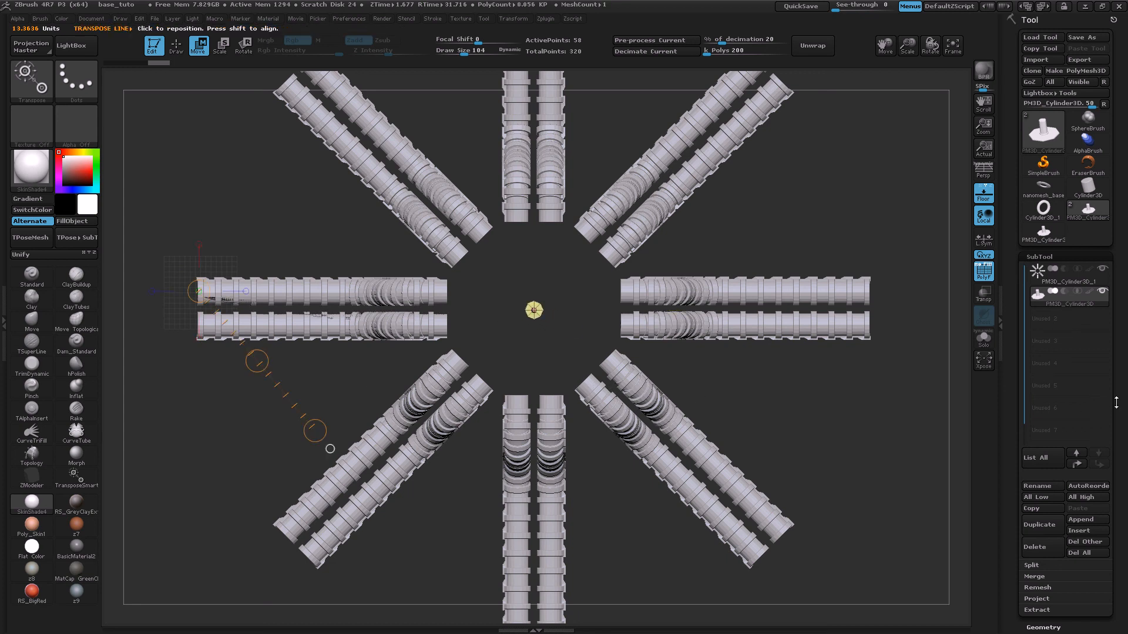
- Enlarge the column subtool uniformly to an XYZ Size of about 67.85
drag(1120, 404, 1107, 350)
click(1051, 401)
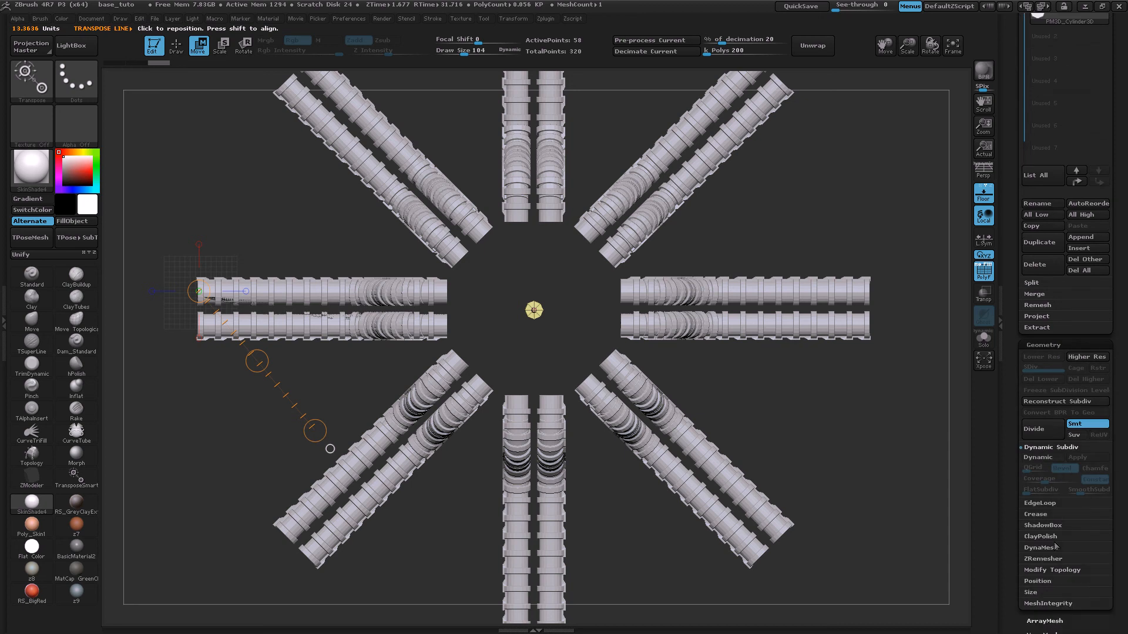
click(1031, 592)
drag(1034, 557, 1098, 552)
- Raise the column vertically until its wide flange sits just beneath the tubes' horizontal ends
alt+drag(953, 536, 678, 331)
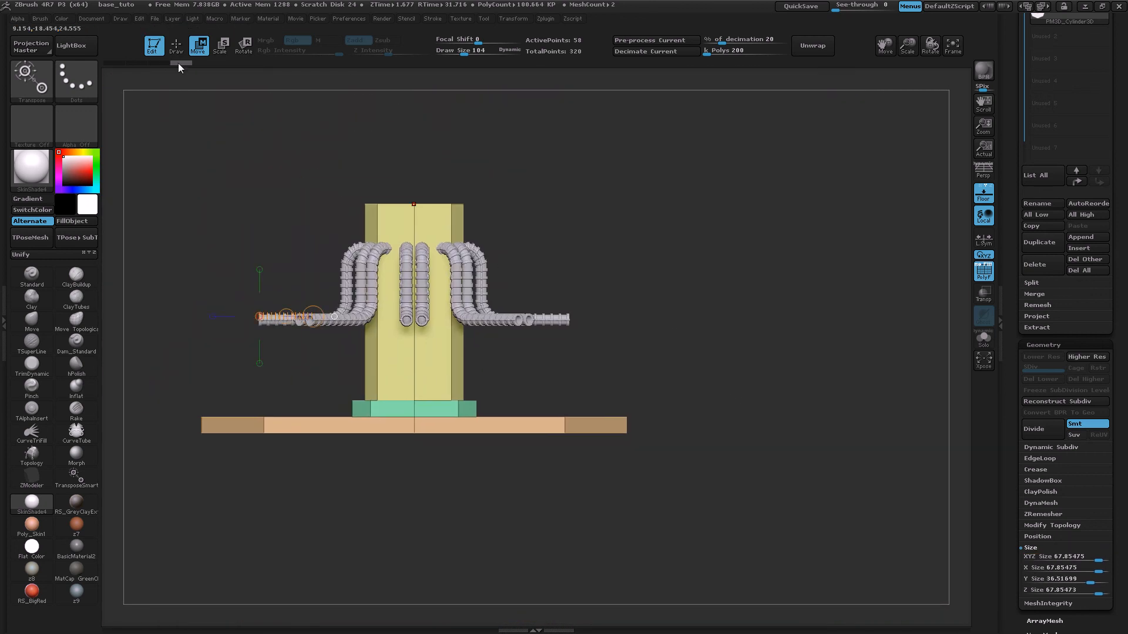
drag(396, 346, 396, 114)
drag(395, 242, 390, 147)
- Mask the flange and base, lower the column's top to just above the tubes for a Y Size of about 17.56, and clear the mask
mouse_move(579, 231)
alt+mouse_down()
mouse_move(569, 290)
mouse_move(593, 301)
mouse_move(302, 193)
alt+mouse_up()
click(183, 47)
click(199, 45)
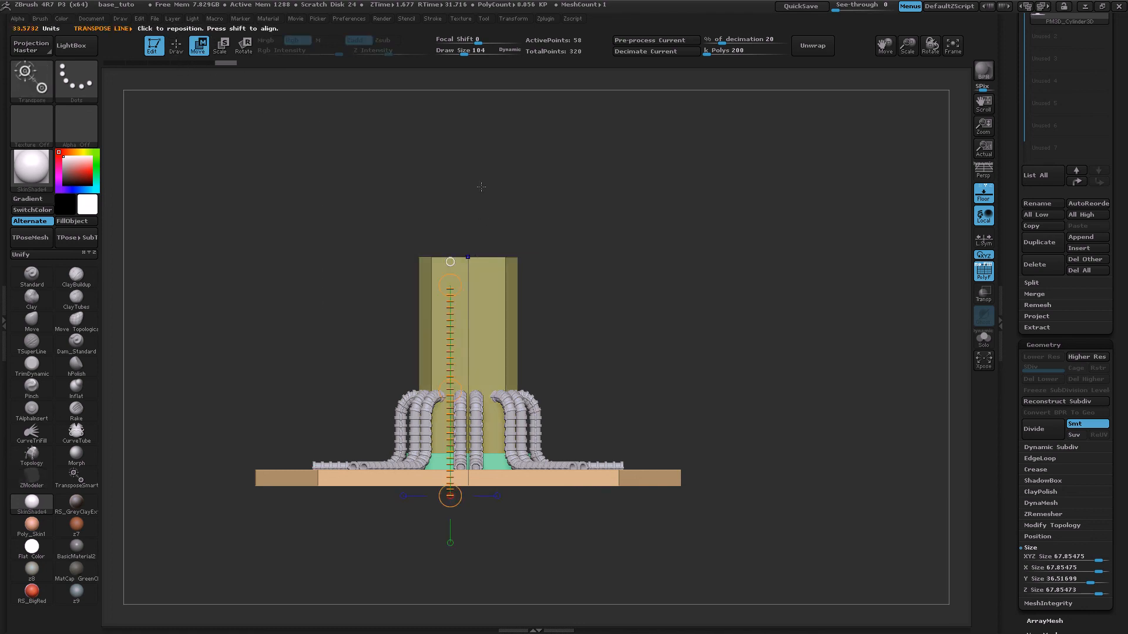
ctrl+click(606, 197)
shift+drag(470, 283, 471, 146)
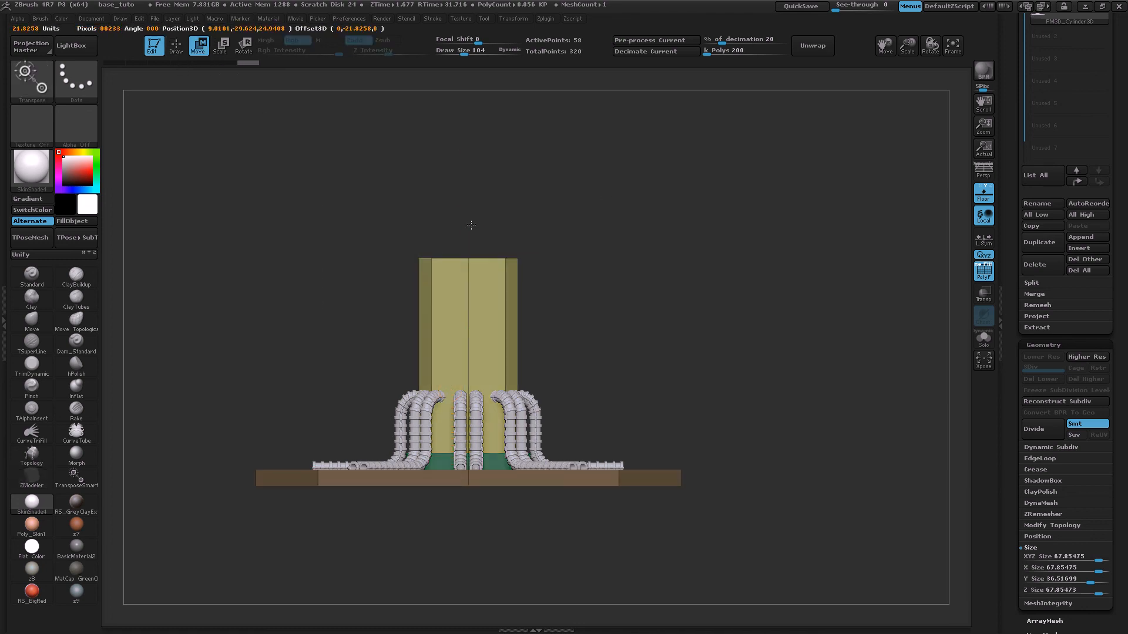
shift+drag(469, 214, 464, 332)
mouse_move(600, 293)
ctrl+mouse_down()
mouse_move(621, 323)
mouse_move(732, 208)
mouse_move(648, 214)
ctrl+mouse_up()
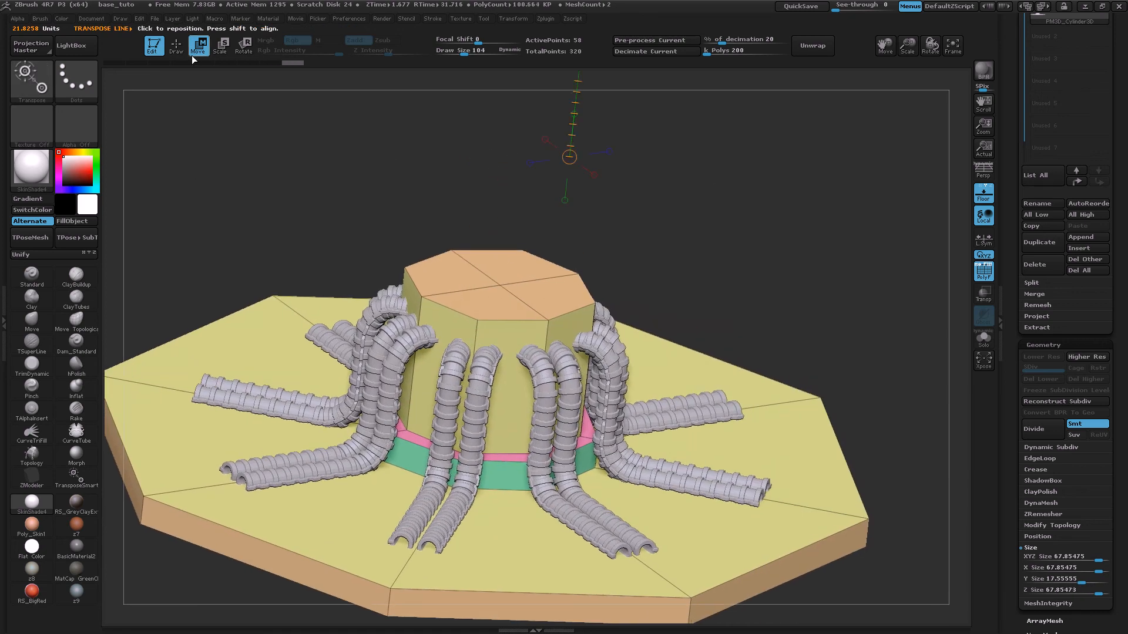
click(177, 47)
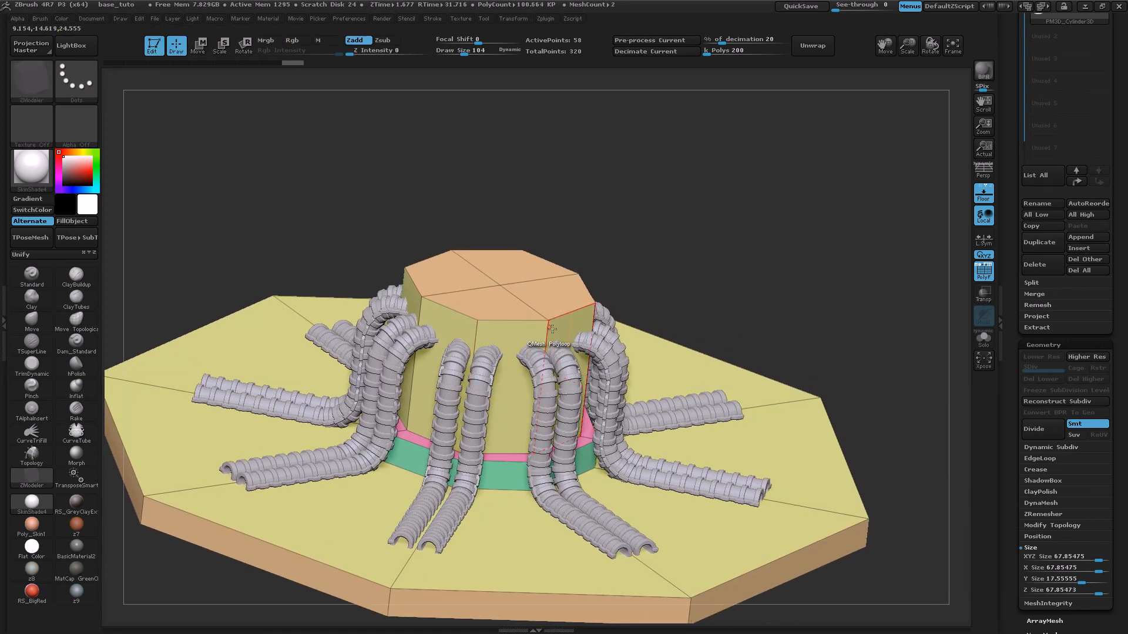
key(space)
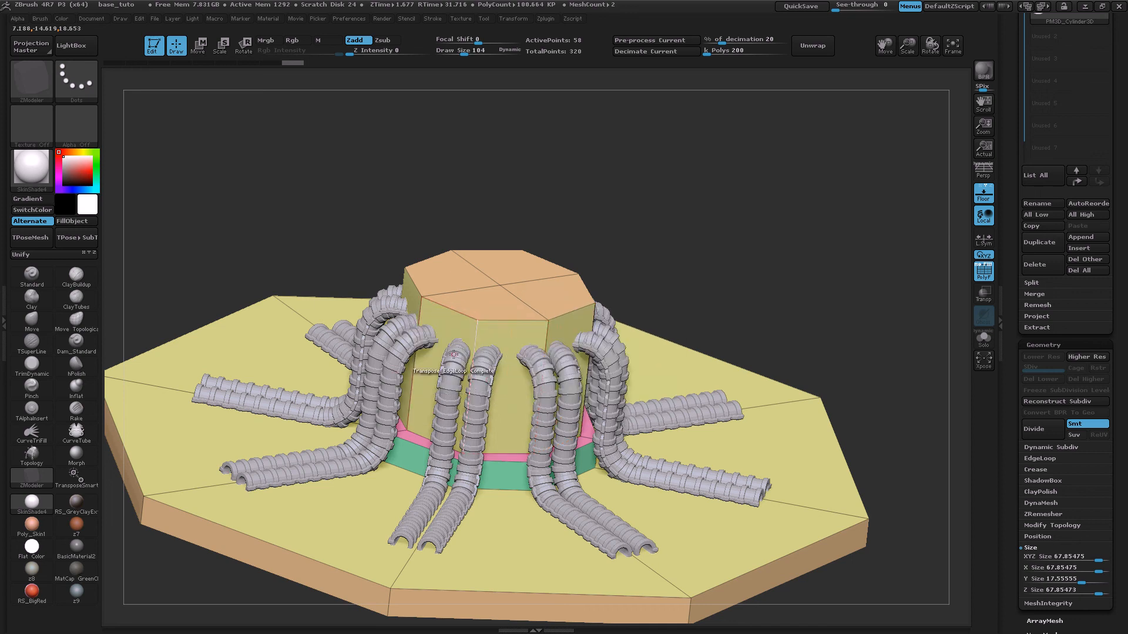
key(space)
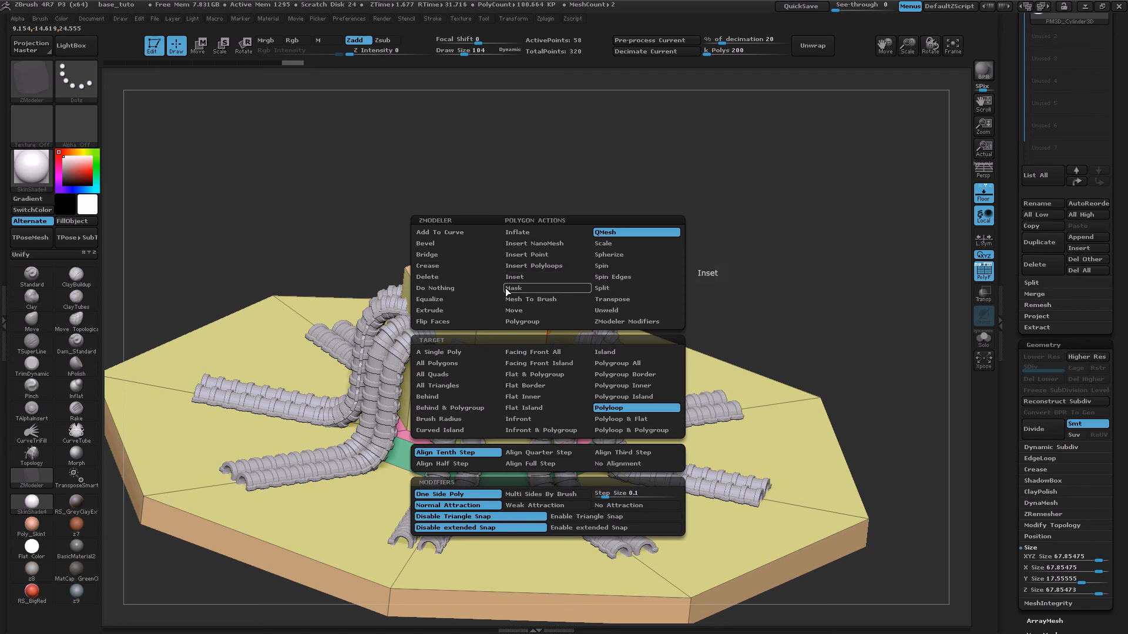
click(436, 242)
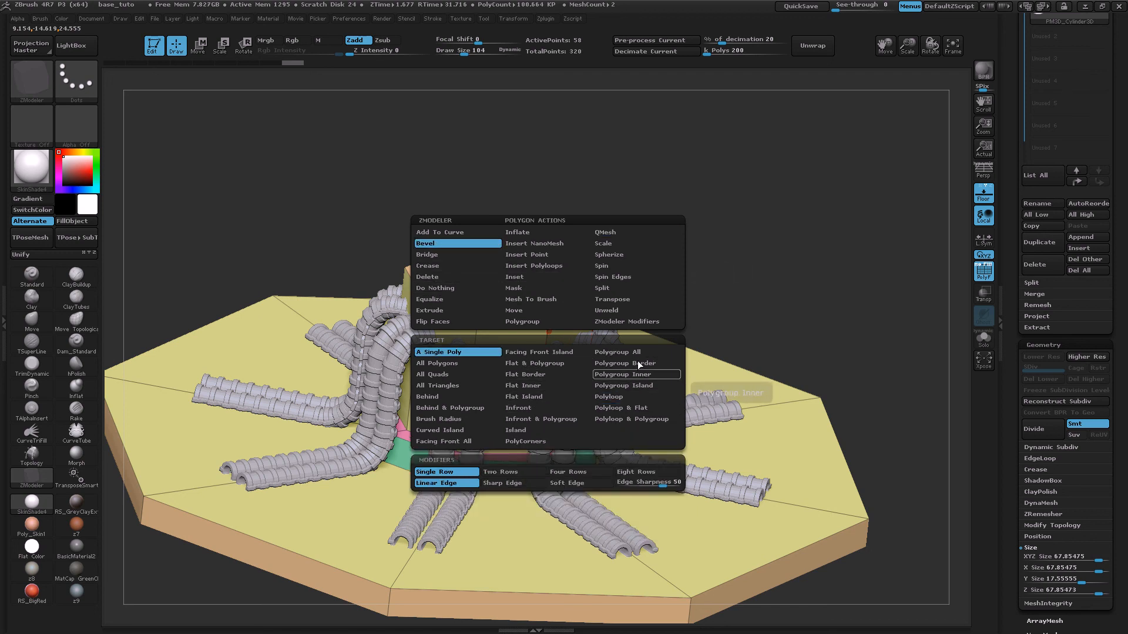
click(623, 397)
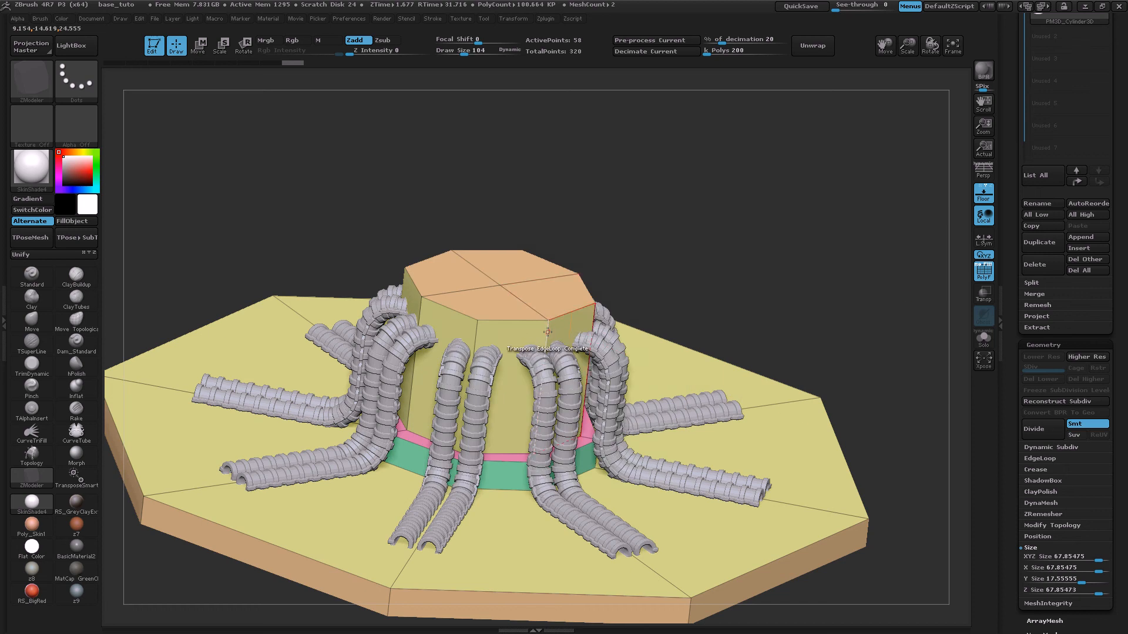
key(w)
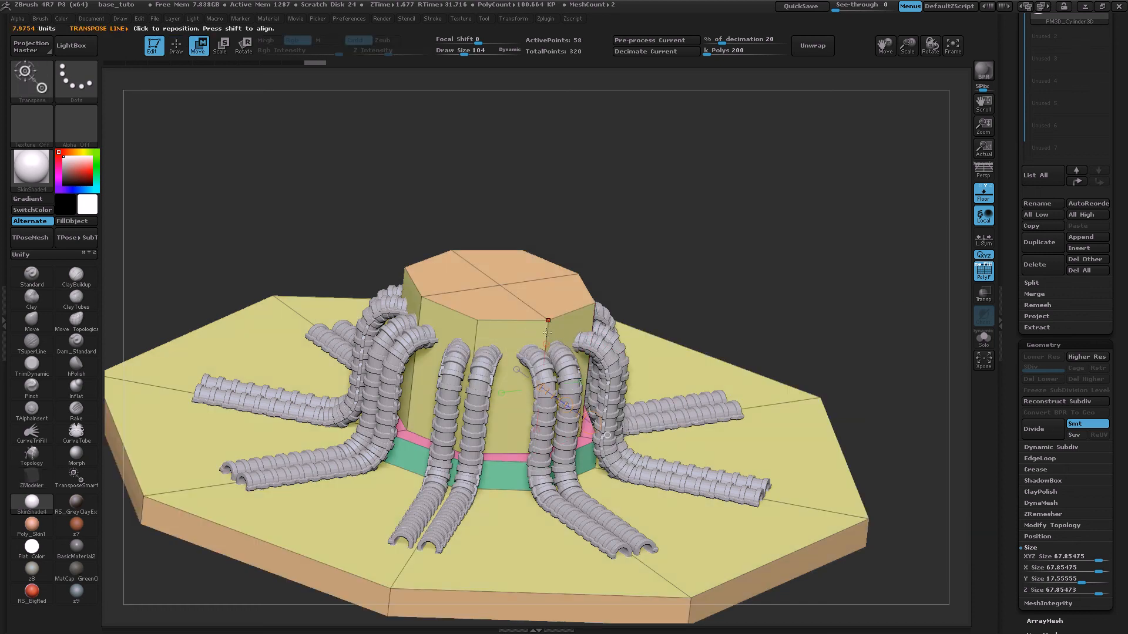
click(176, 47)
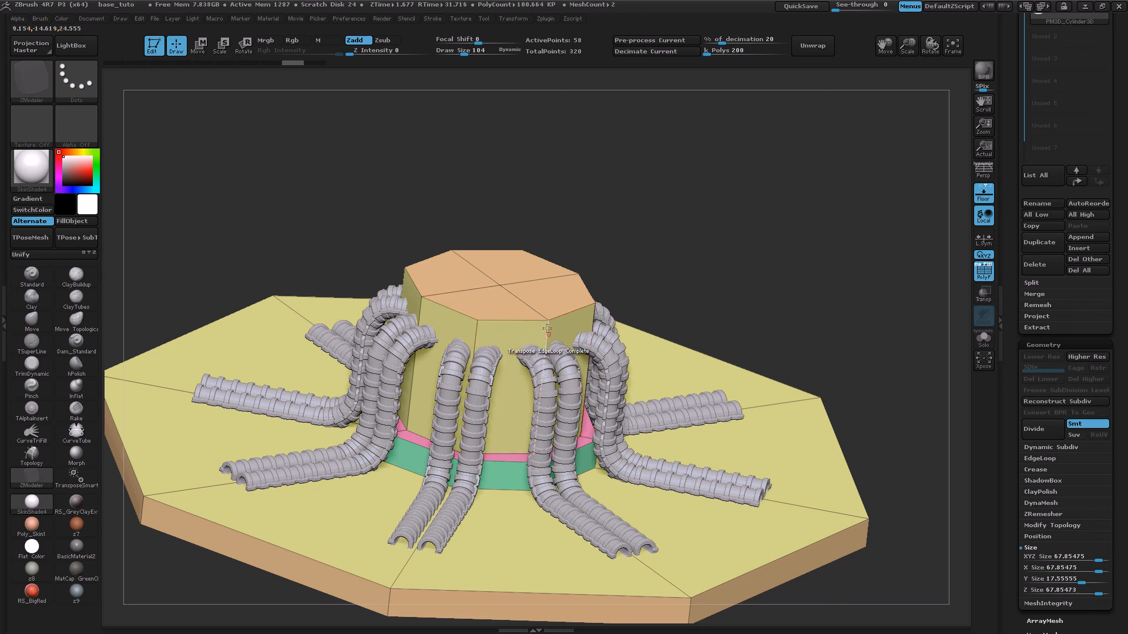
key(w)
drag(655, 211, 661, 196)
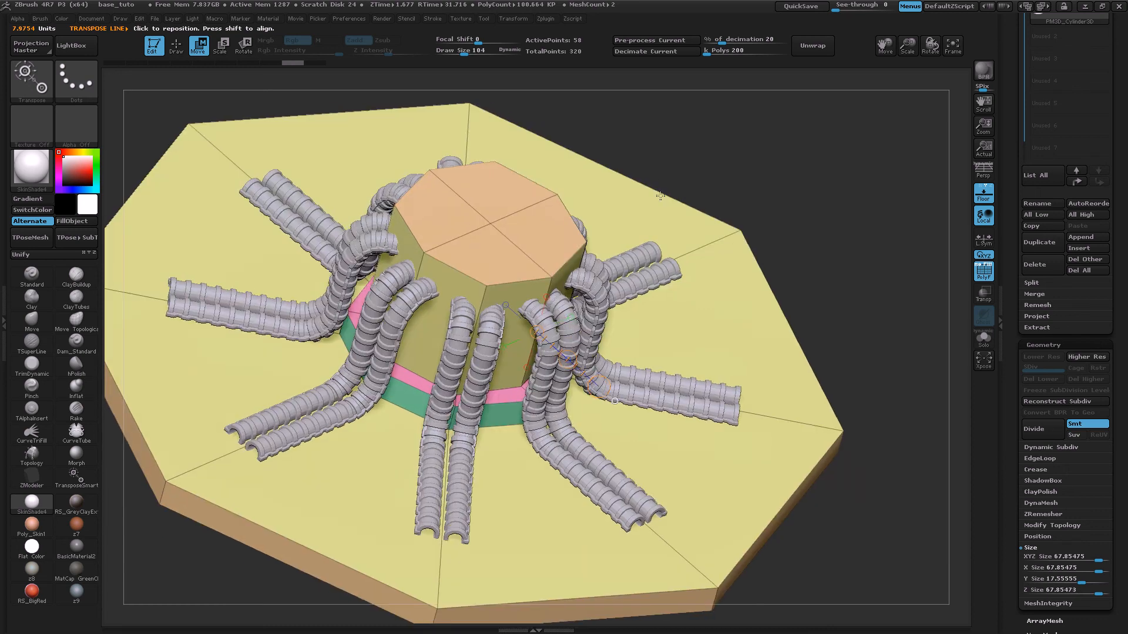
- Bevel the column's top rim narrowly using the ZModeler edge Bevel action with the EdgeLoop Complete target
click(174, 52)
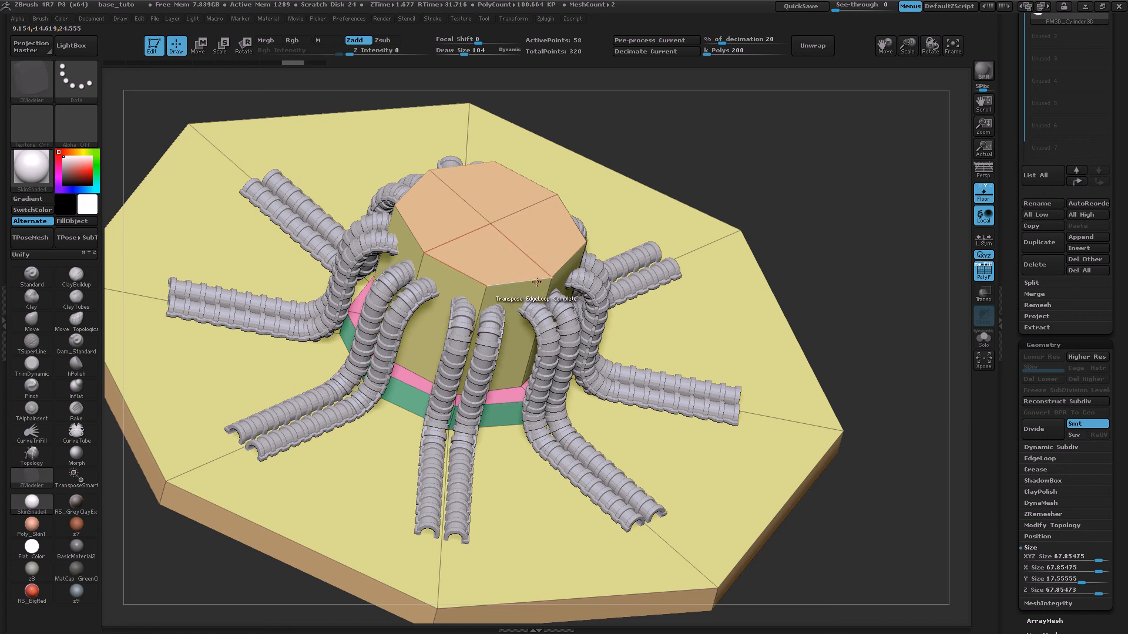
key(space)
click(418, 307)
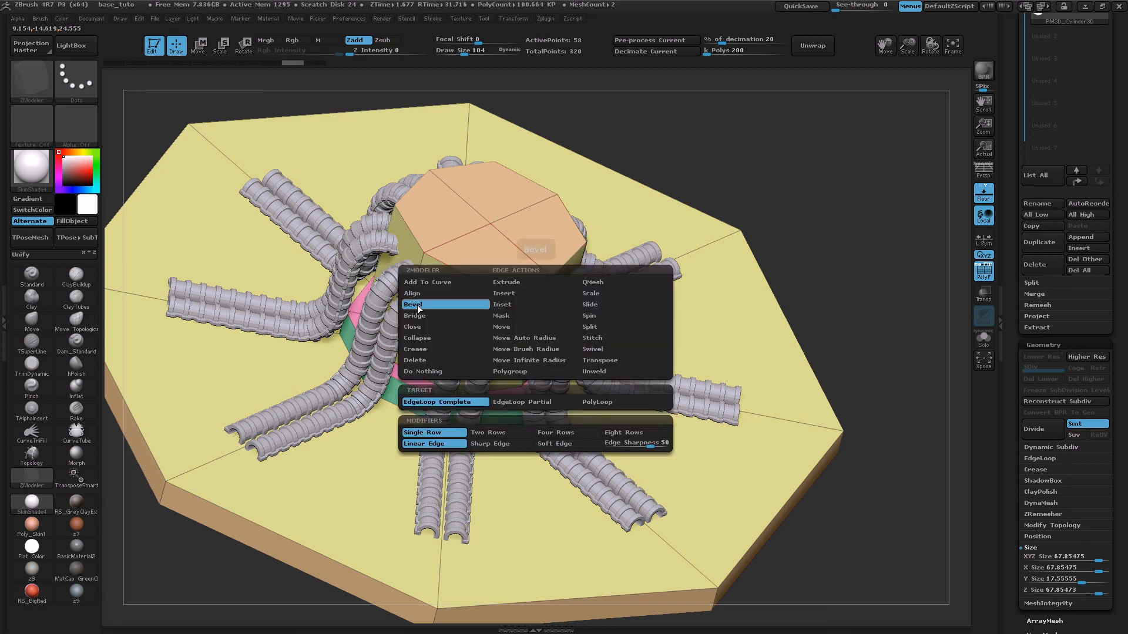
drag(514, 284, 541, 276)
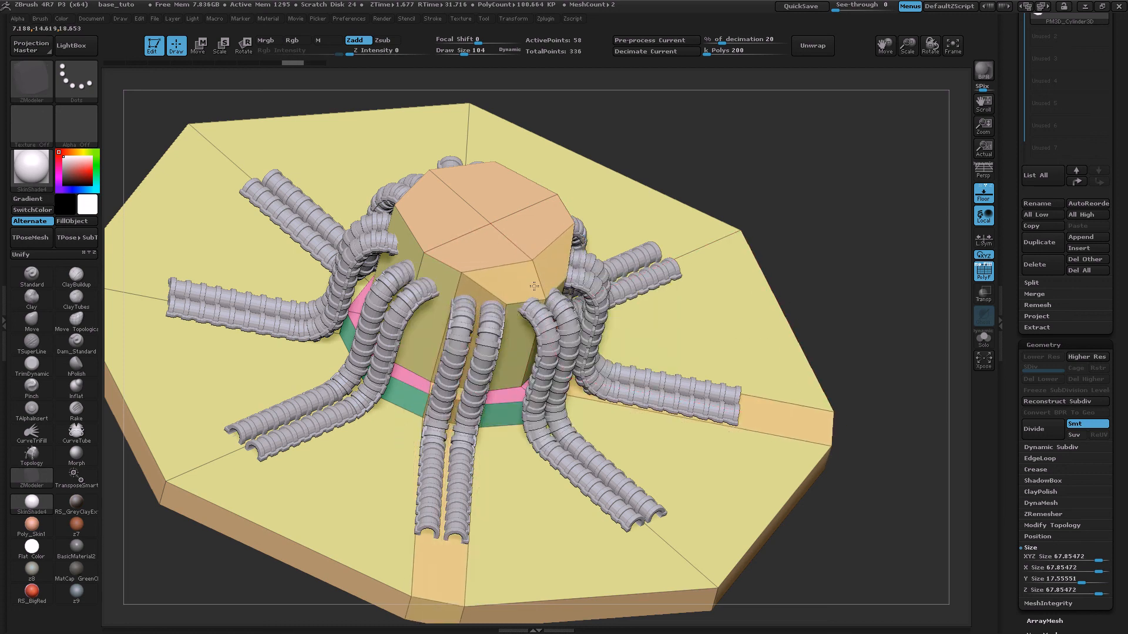
key(ctrl+z)
drag(499, 294, 512, 292)
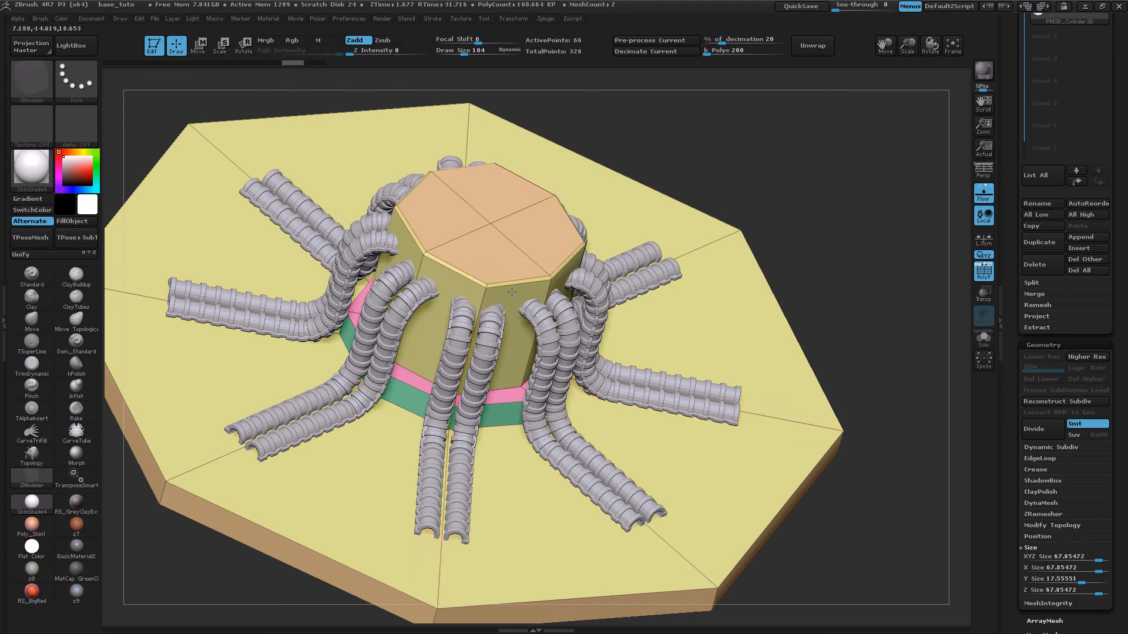
- Bevel the edge loops of the column's base ring and the flange's upper outer rim
mouse_move(509, 387)
mouse_down()
mouse_move(519, 376)
mouse_move(518, 403)
mouse_up()
click(497, 604)
click(504, 603)
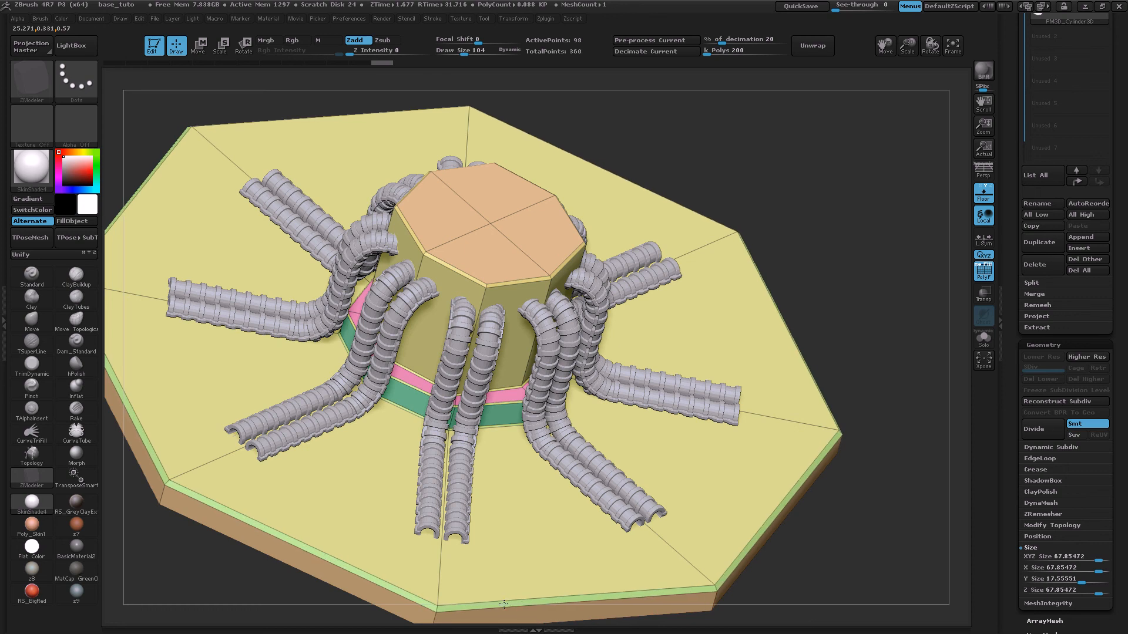
- Turn on Dynamic Subdiv for the column, enable perspective, hide the polyframe and inspect the smoothed model from several angles
click(1052, 448)
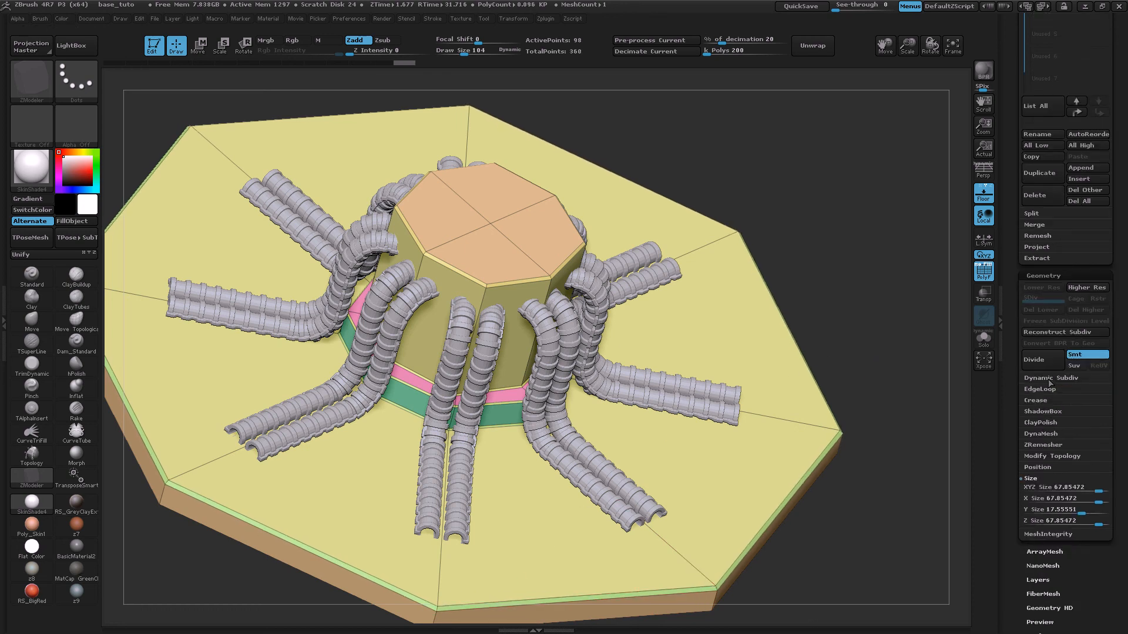
click(1043, 388)
drag(870, 447, 728, 250)
key(p)
drag(688, 213, 765, 217)
key(shift+f)
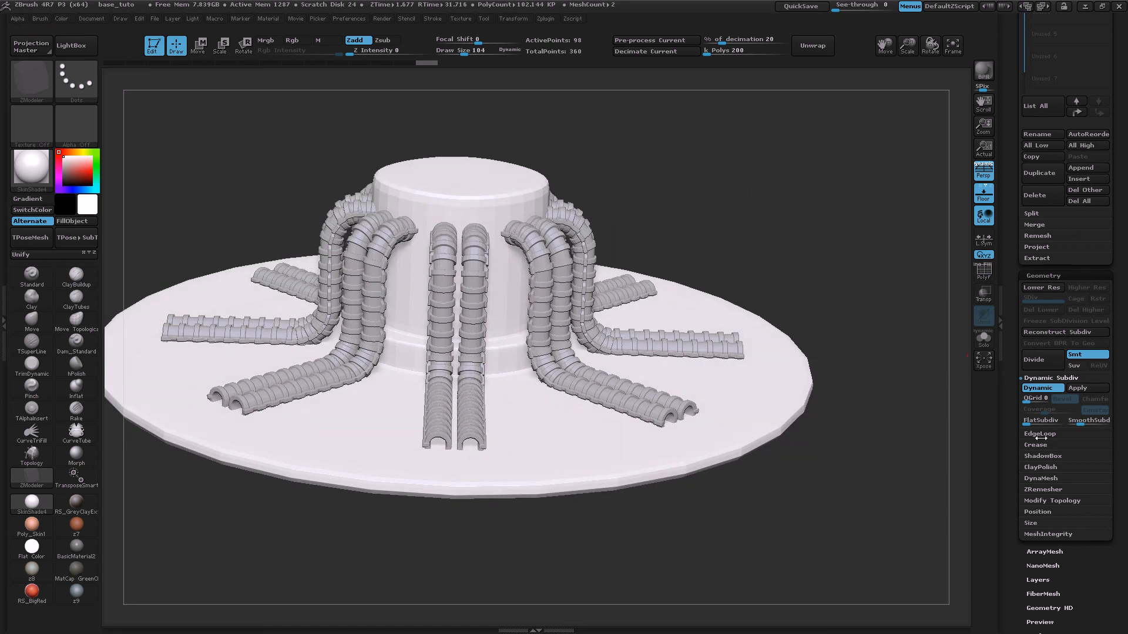
drag(692, 207, 705, 219)
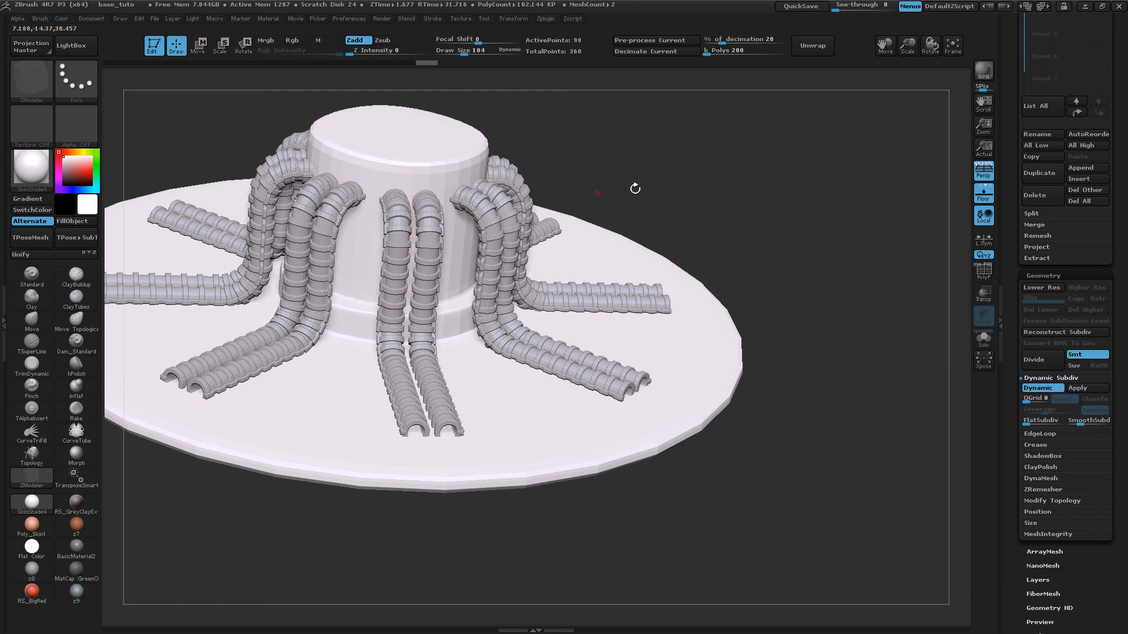
drag(679, 144, 708, 231)
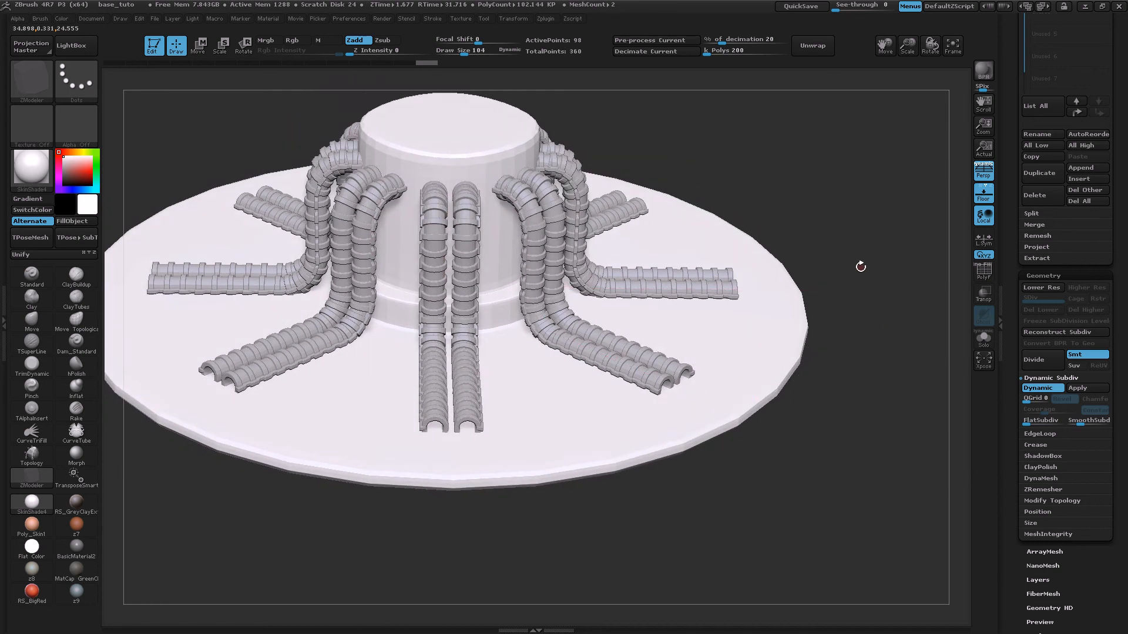
drag(846, 218, 893, 238)
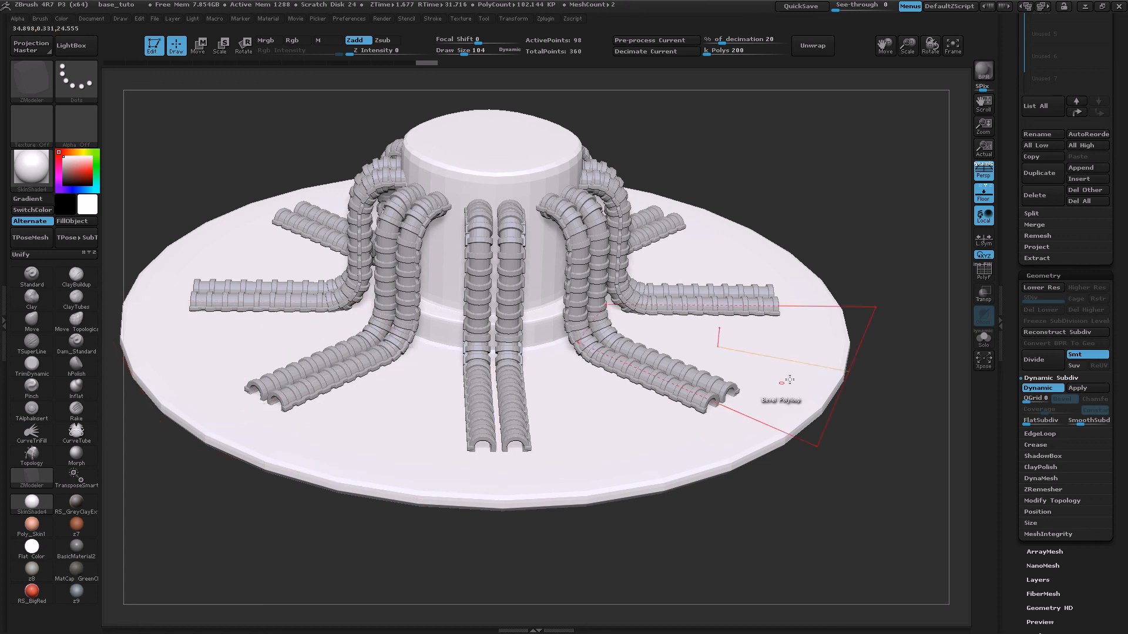
- Select the arrayed tube subtool and extrude polygon loops on its end segment outward into raised collars using QMesh with the Polyloop target
scroll(1126, 189, up, 5)
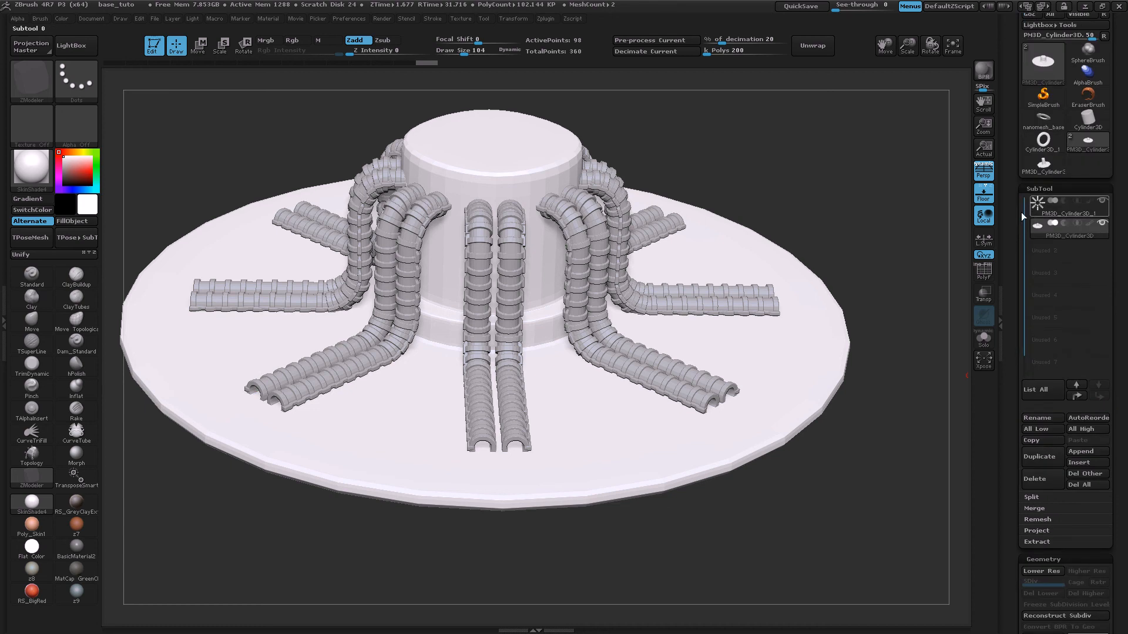
click(1066, 206)
ctrl+right_drag(272, 390, 450, 449)
ctrl+right_drag(352, 405, 432, 421)
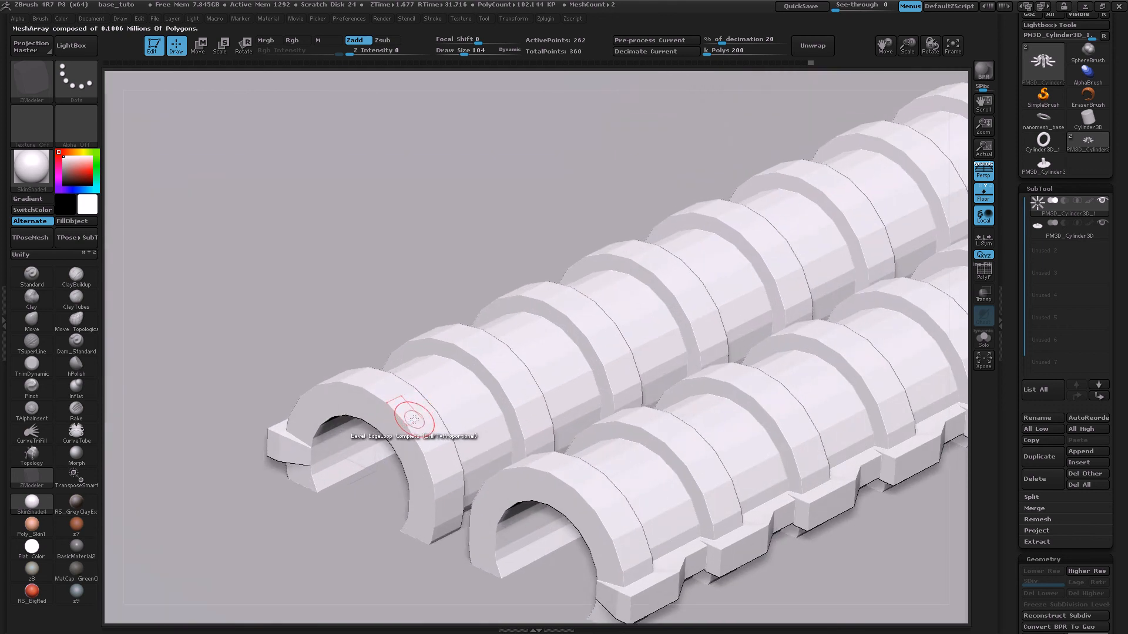
key(space)
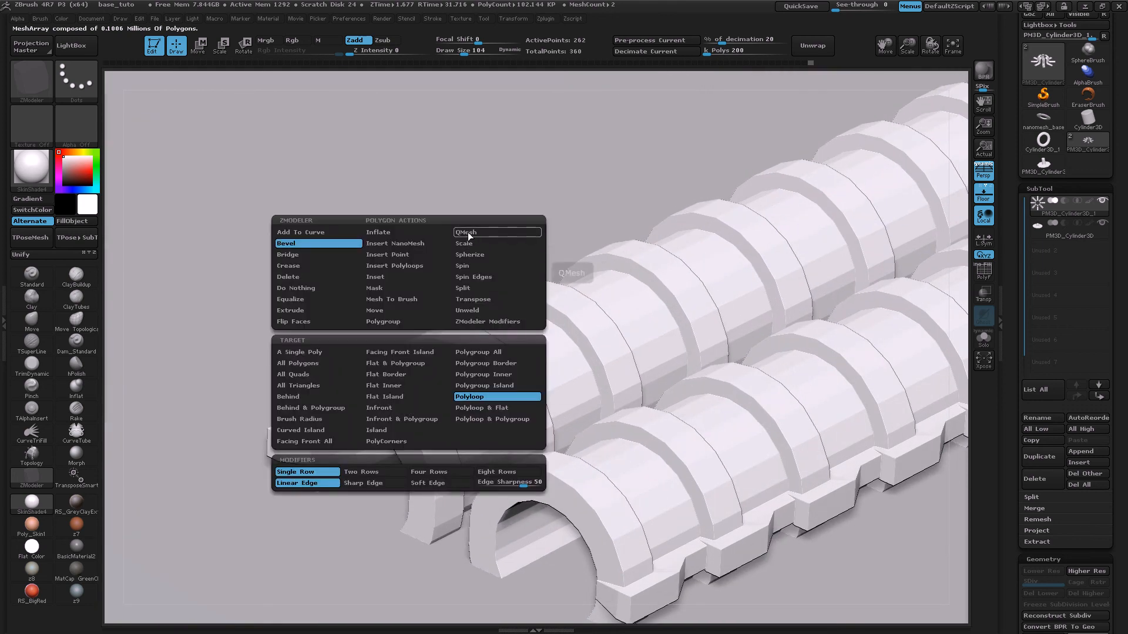
click(497, 232)
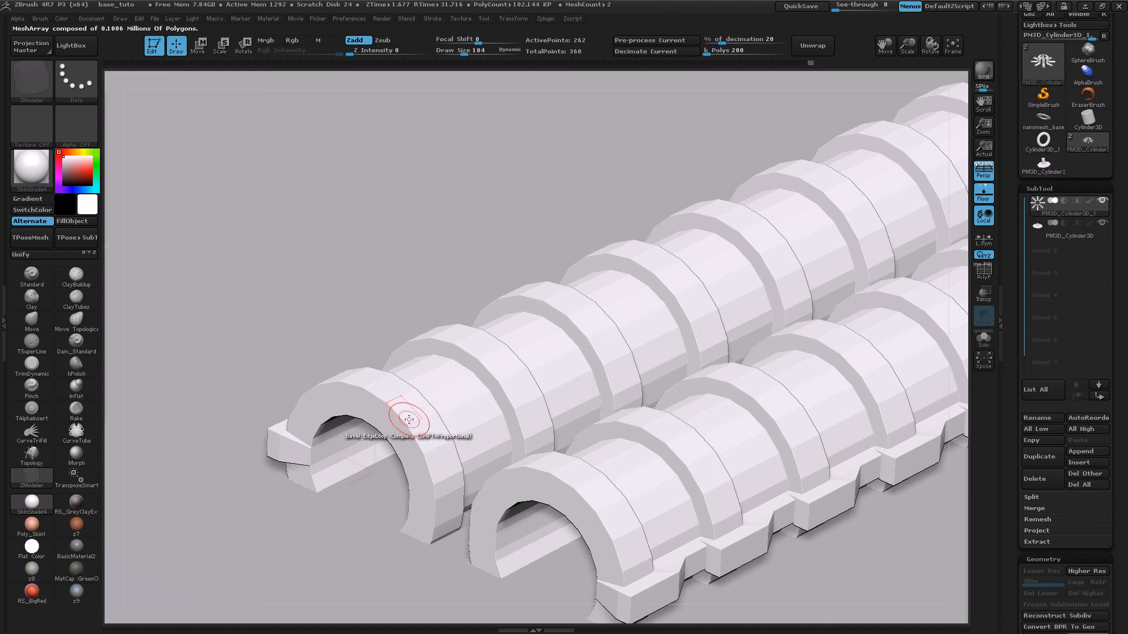
click(417, 405)
drag(417, 405, 509, 327)
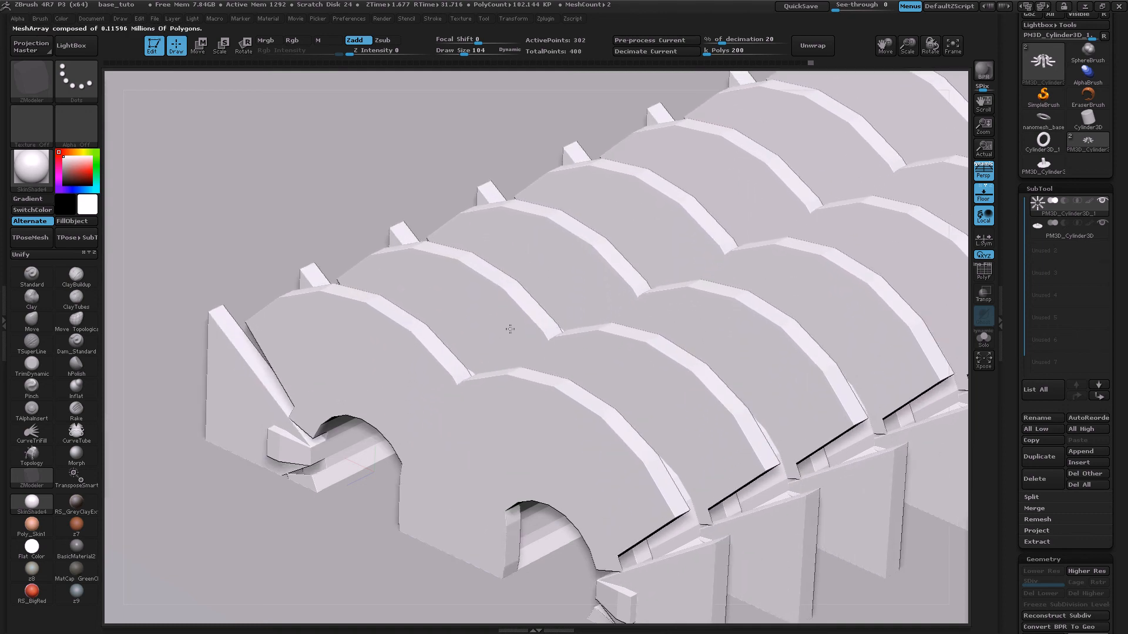
key(ctrl+z)
drag(425, 407, 443, 359)
alt+right_drag(446, 347, 480, 246)
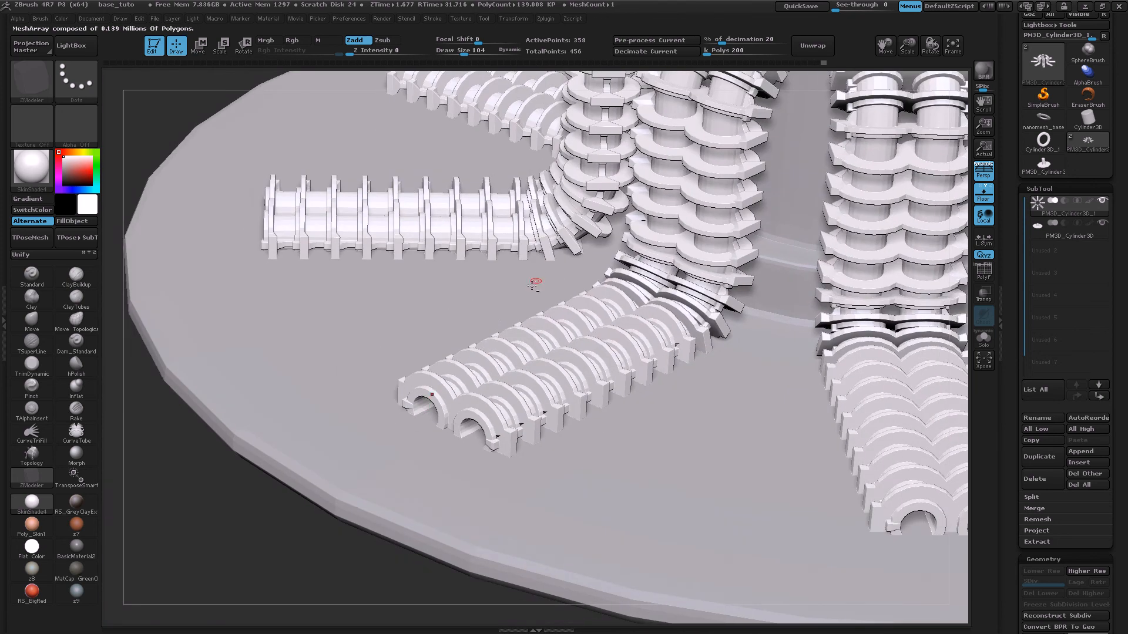
- Show the polyframe and try another QMesh Polyloop extrusion on the tube's end segment
right_drag(536, 281, 323, 460)
mouse_move(307, 533)
right_down()
mouse_move(302, 573)
mouse_move(412, 417)
right_up()
key(shift+f)
alt+right_drag(362, 486, 405, 564)
drag(418, 324, 420, 360)
right_drag(420, 360, 352, 365)
key(ctrl+z)
- Extrude adjacent polygons along the tube's end segment outward into a raised rectangular block using QMesh with the A Single Poly target
key(space)
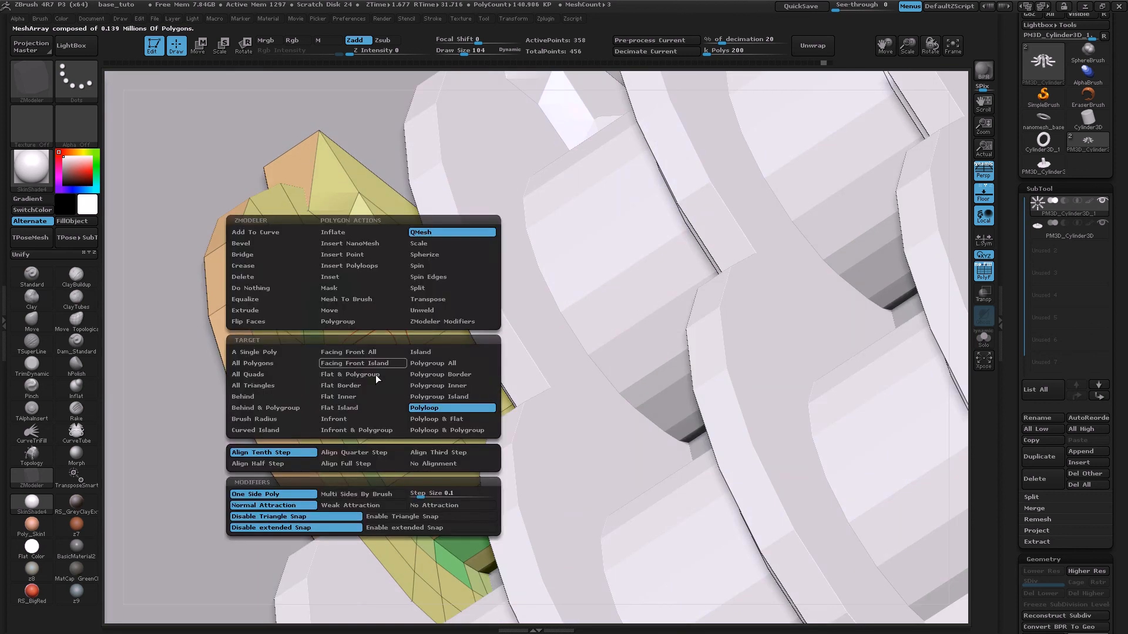
click(253, 354)
drag(367, 376, 181, 306)
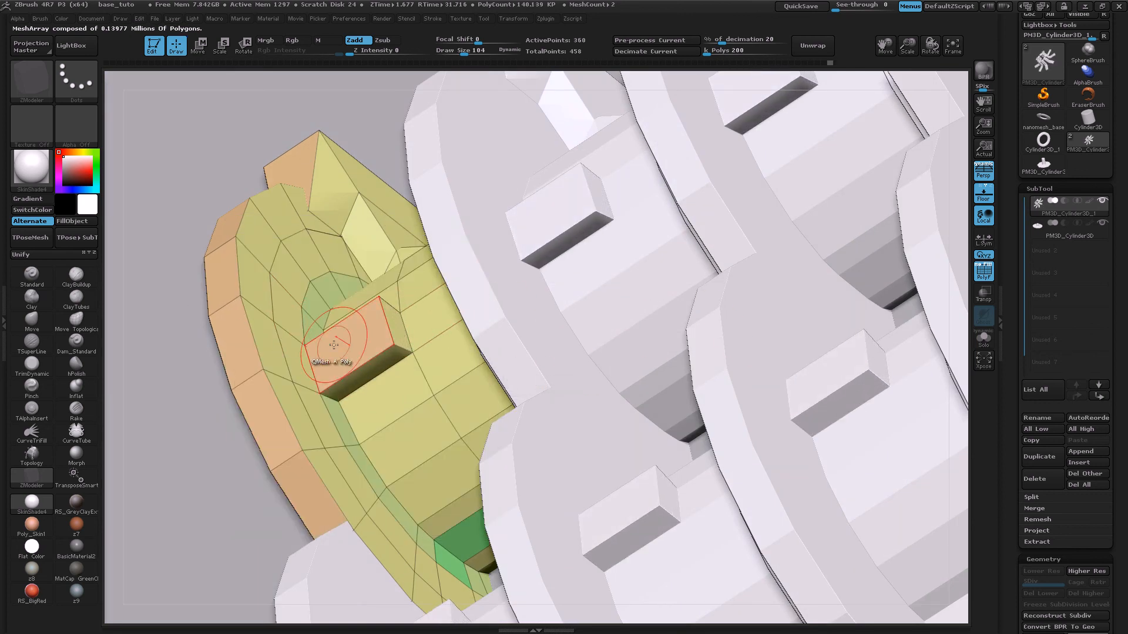
drag(329, 346, 173, 274)
drag(423, 313, 199, 227)
drag(428, 295, 238, 234)
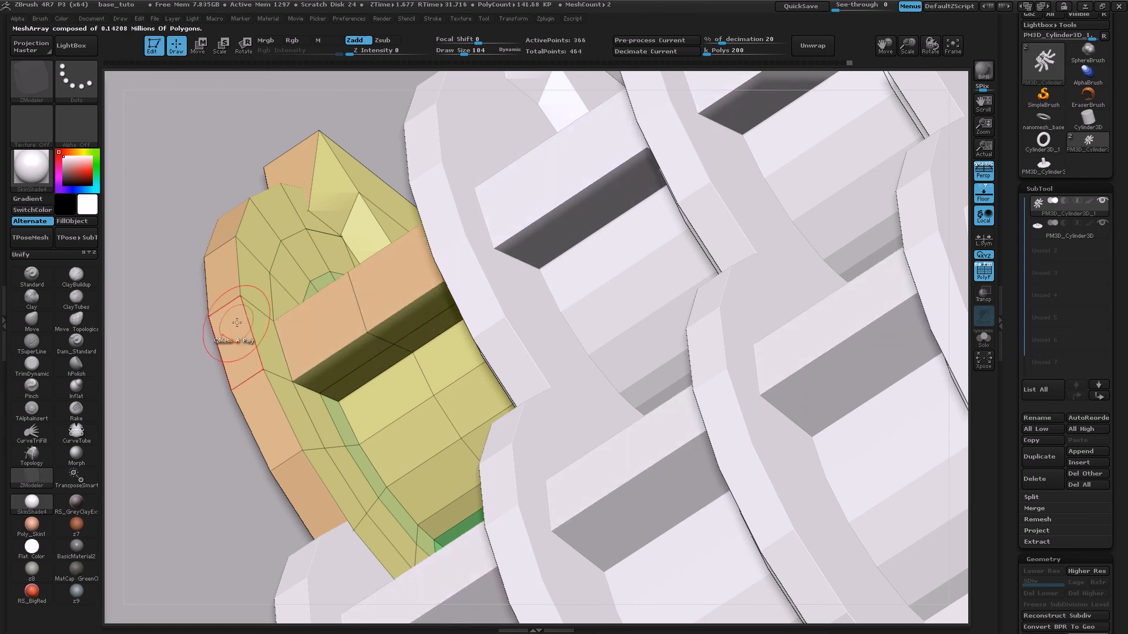
- Extrude one more polygon on the tube's end segment with QMesh and check the copies across the whole model
mouse_move(295, 332)
mouse_down()
mouse_move(275, 315)
mouse_move(284, 316)
mouse_up()
ctrl+right_drag(344, 381, 435, 337)
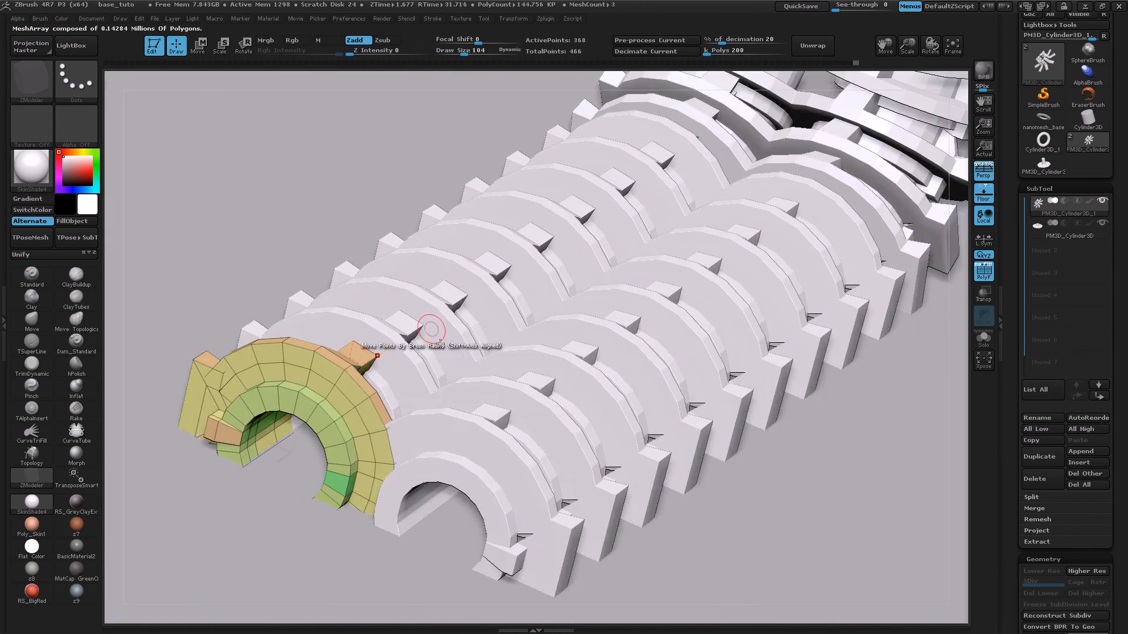
key(f)
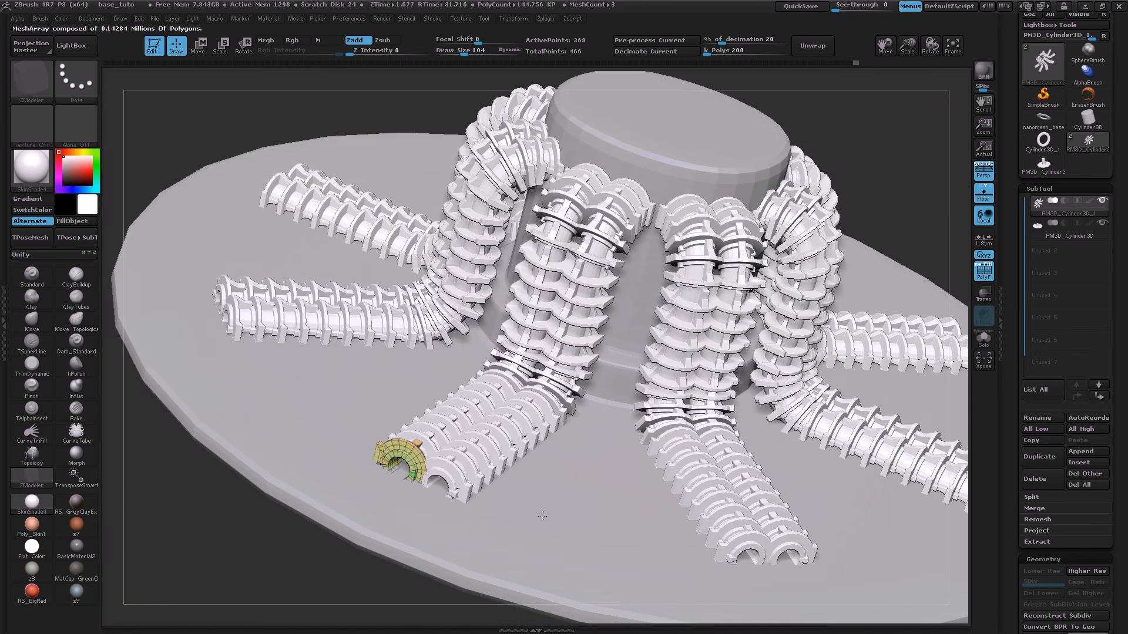
key(f)
- Try subdivision smoothing on the arrayed tubes, view the model from another angle, and switch back to the unsmoothed mesh
key(ctrl+d)
mouse_move(490, 445)
right_down()
mouse_move(465, 454)
mouse_move(470, 442)
right_up()
ctrl+right_drag(566, 429, 391, 372)
key(shift+d)
ctrl+right_drag(504, 375, 513, 353)
- Undo the recent QMesh extrusions on the tube's end segment and reselect the ZModeler brush
key(ctrl+z)
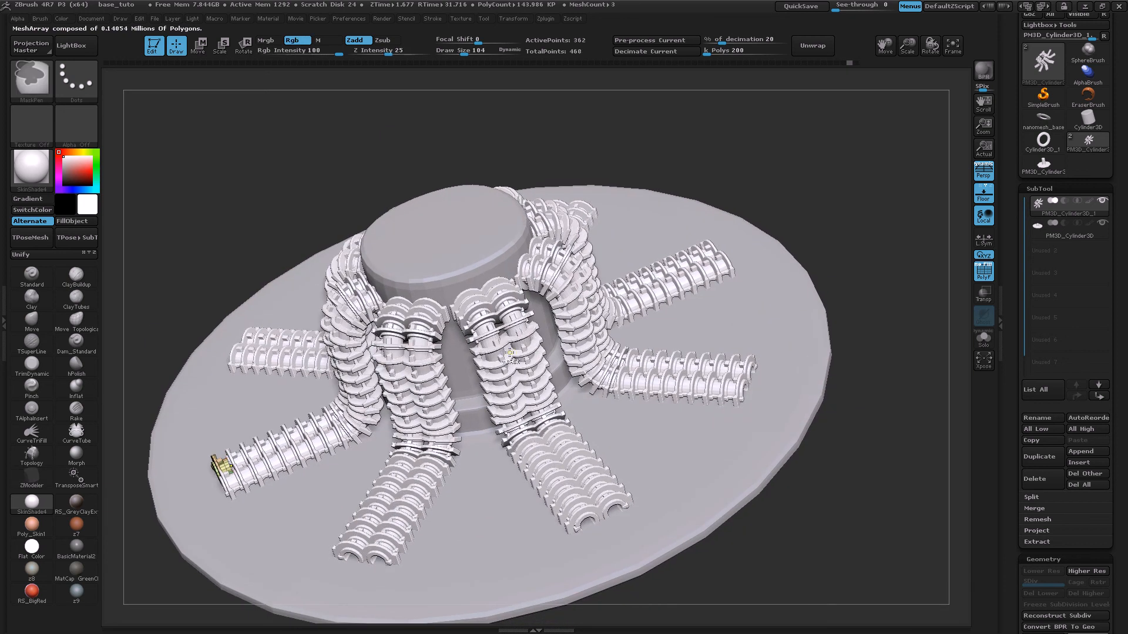
key(ctrl+z)
key(b)
key(z)
key(m)
right_drag(294, 440, 570, 439)
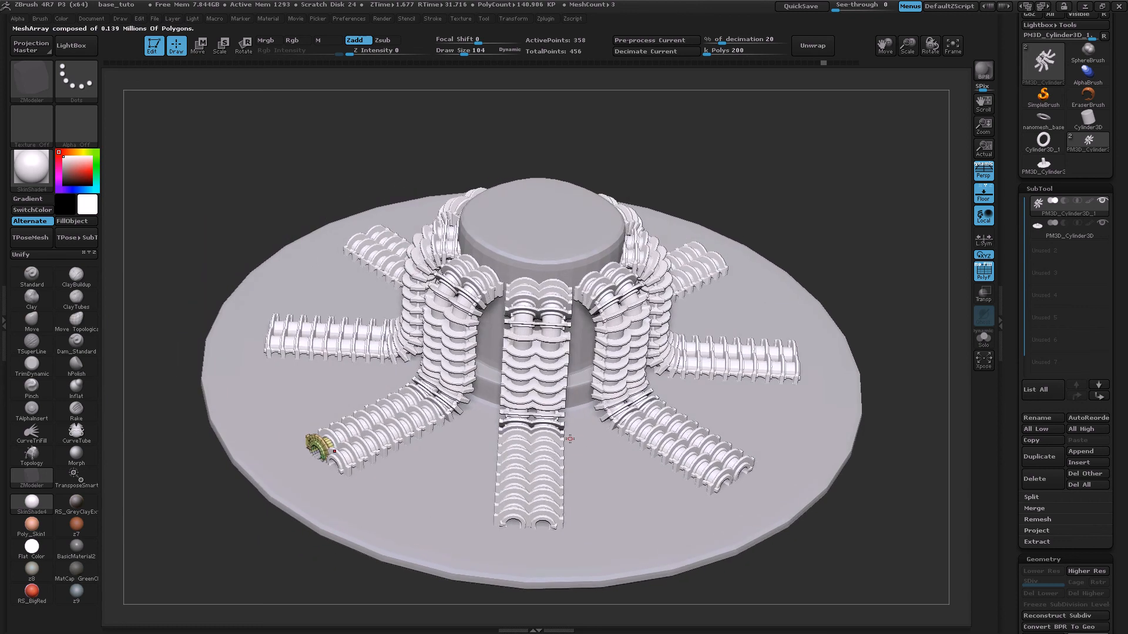
- Collapse the tube subtool's geometry settings and open its ArrayMesh settings
scroll(1101, 358, down, 6)
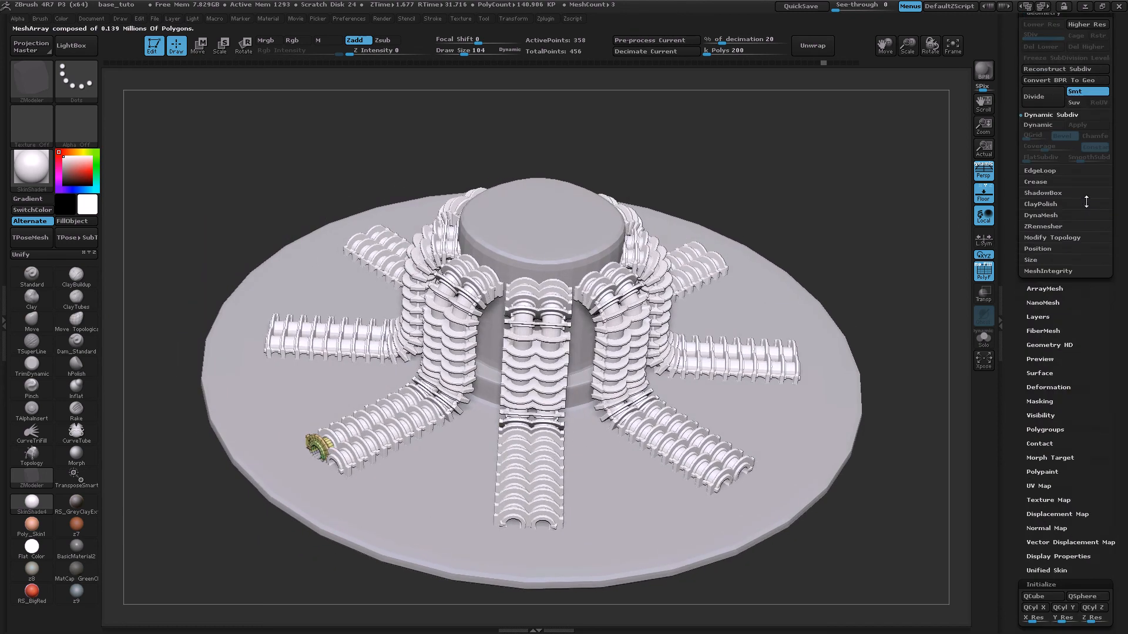
click(1044, 236)
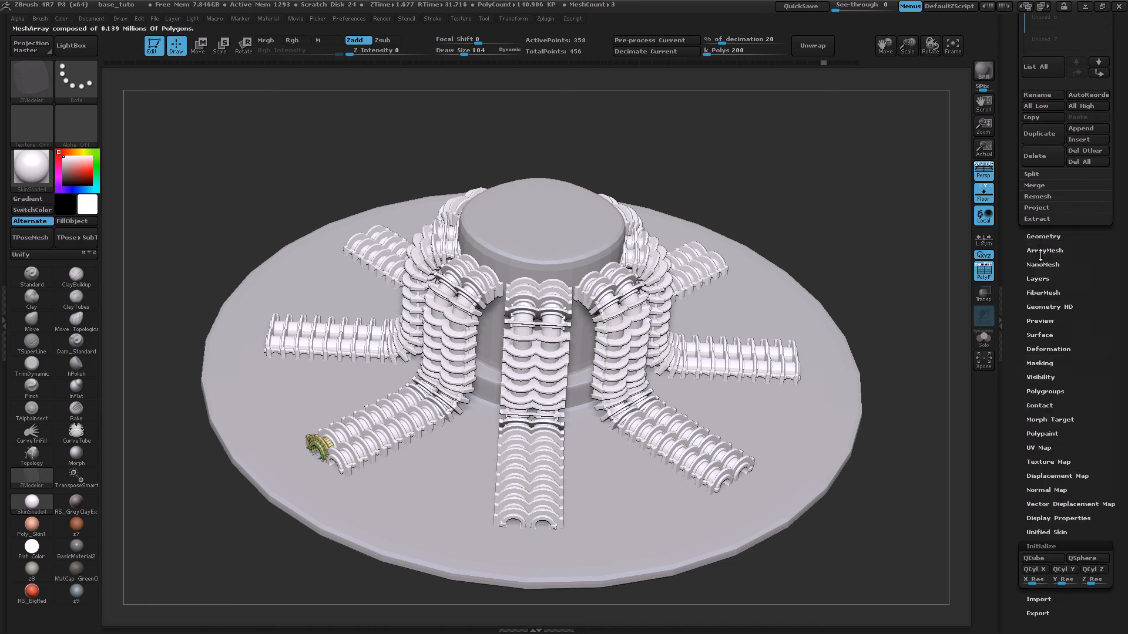
click(1043, 251)
scroll(1057, 265, down, 2)
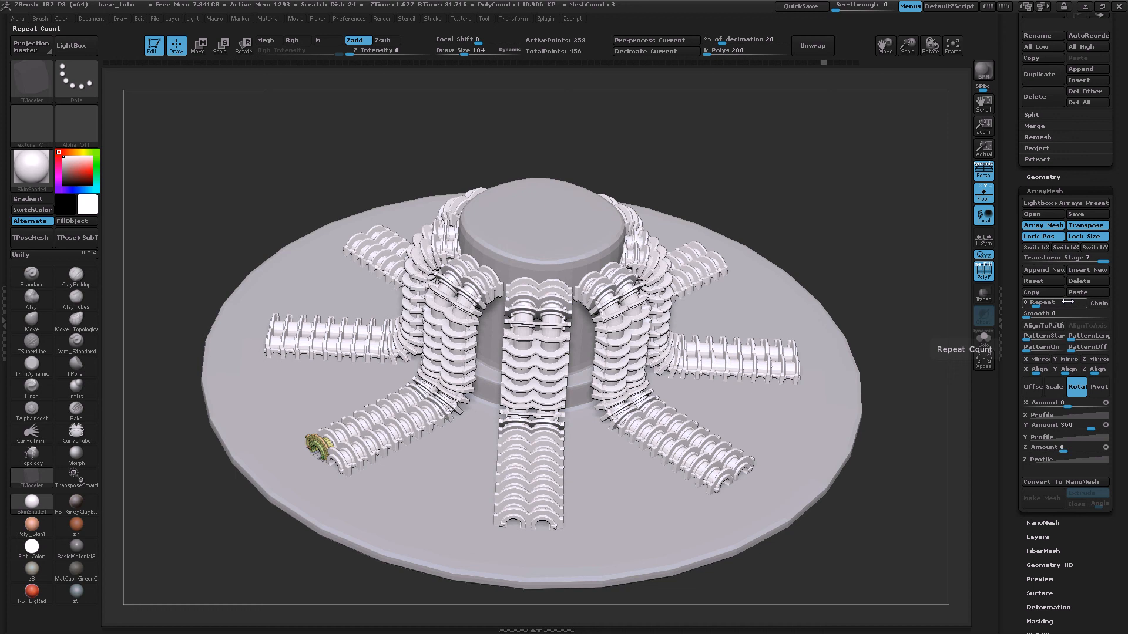
click(1090, 225)
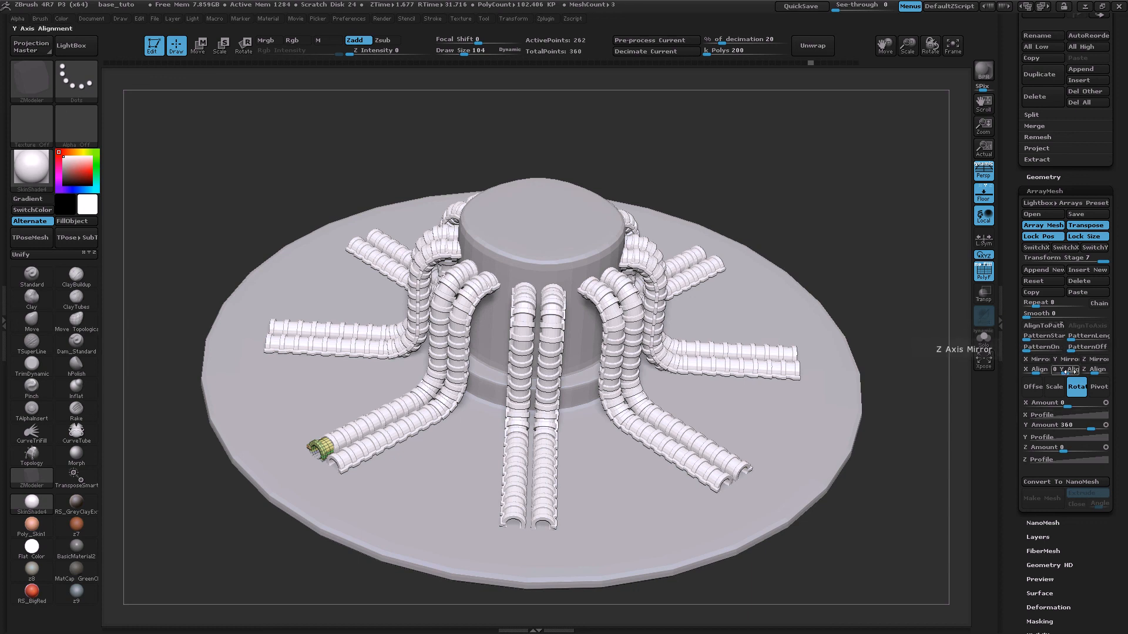
- Select ArrayMesh transform stage 2, the lower bend of the tubes, and set its Smooth value to 1
alt+right_drag(497, 309, 576, 376)
drag(1098, 254, 1028, 259)
click(1040, 259)
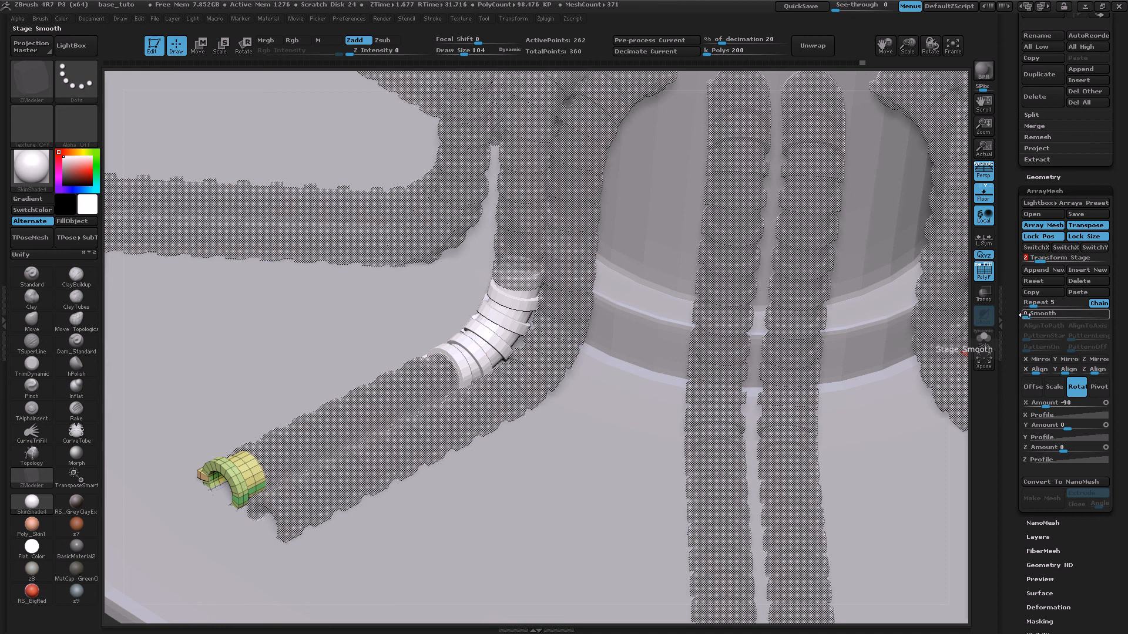
mouse_move(1024, 309)
mouse_down()
mouse_move(1058, 304)
mouse_move(1028, 302)
mouse_up()
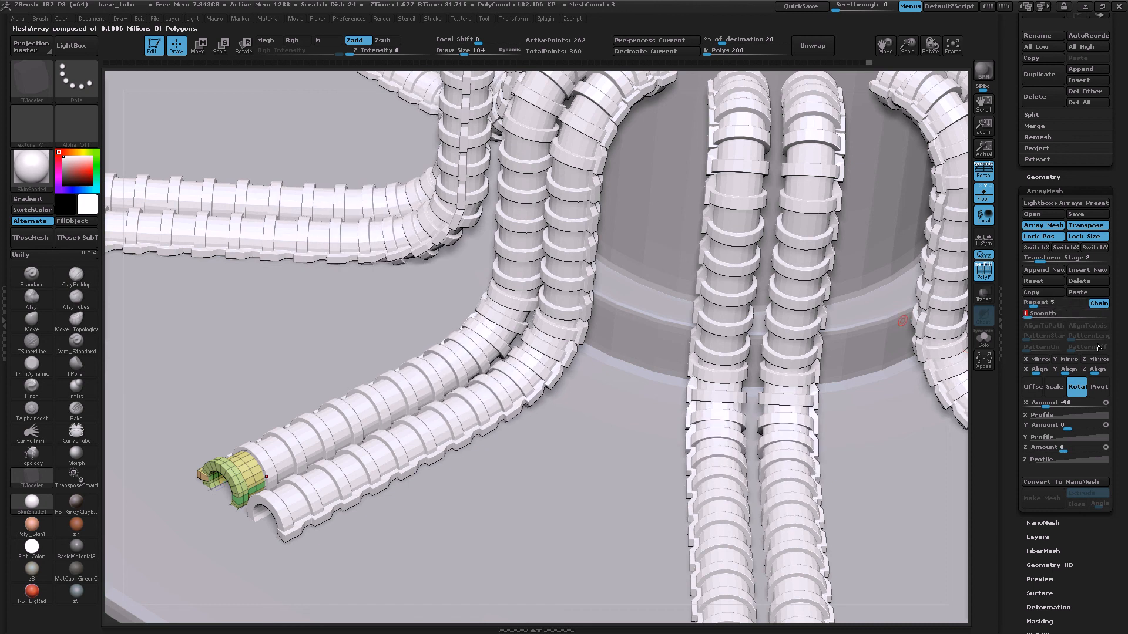
- Select ArrayMesh transform stage 4, the upper bend of the tubes, and set its Smooth value to 1
drag(1037, 259, 1060, 259)
drag(1025, 313, 1027, 310)
alt+drag(728, 300, 695, 335)
key(f)
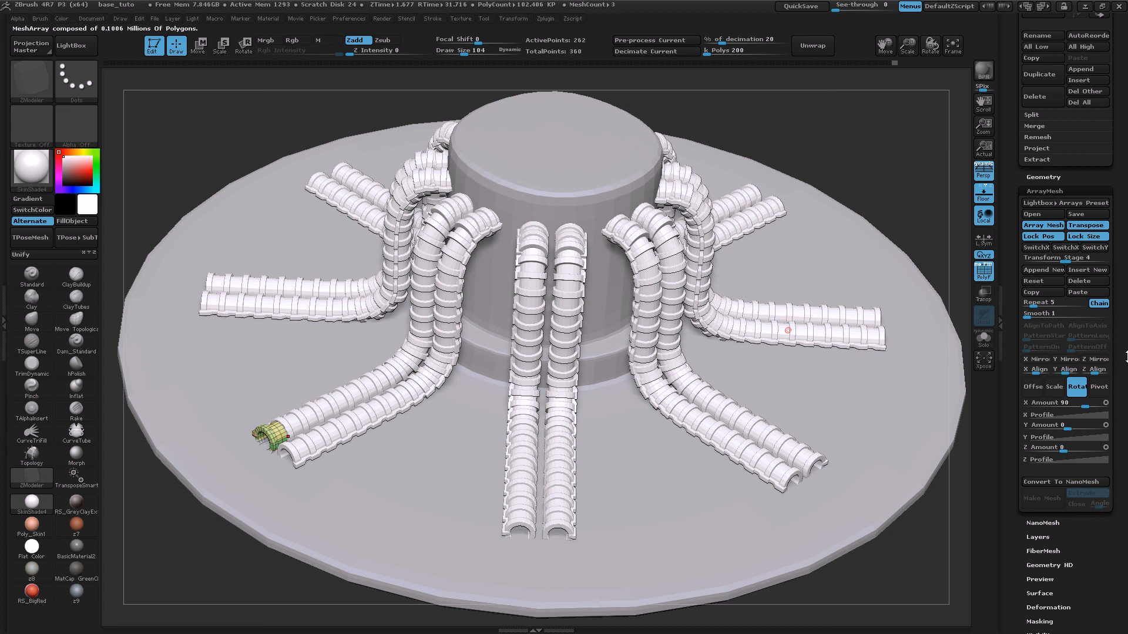
- Return to ArrayMesh transform stage 7 and show the polyframe on the complete model
drag(1070, 260, 1102, 260)
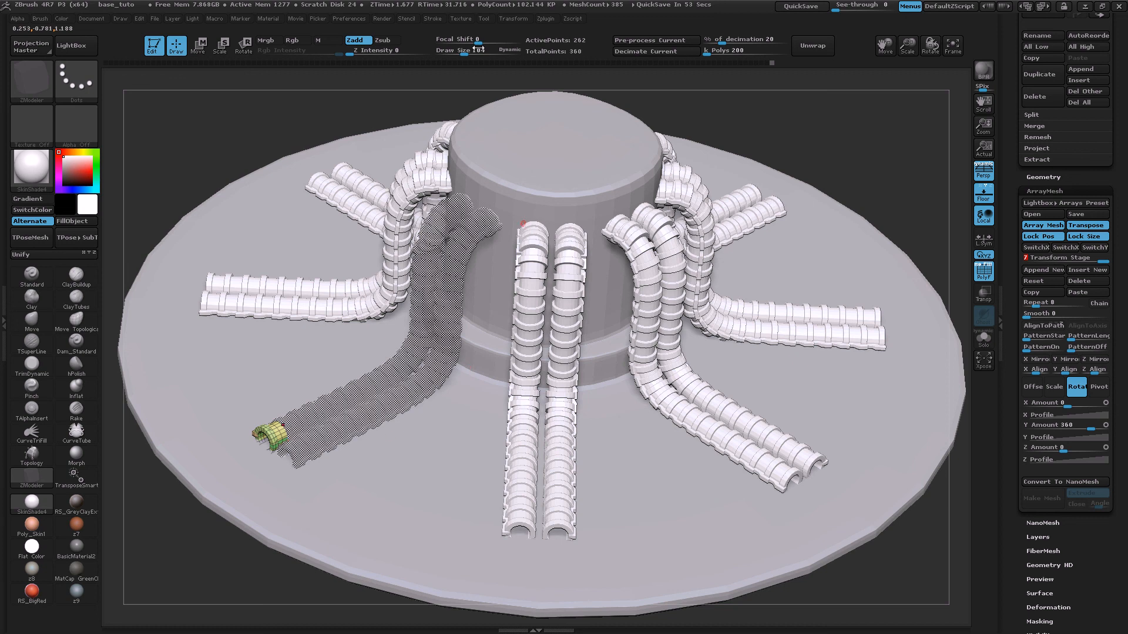
mouse_move(807, 140)
alt+mouse_down()
mouse_move(812, 120)
mouse_move(800, 176)
mouse_move(813, 168)
mouse_move(796, 154)
alt+mouse_up()
key(shift)
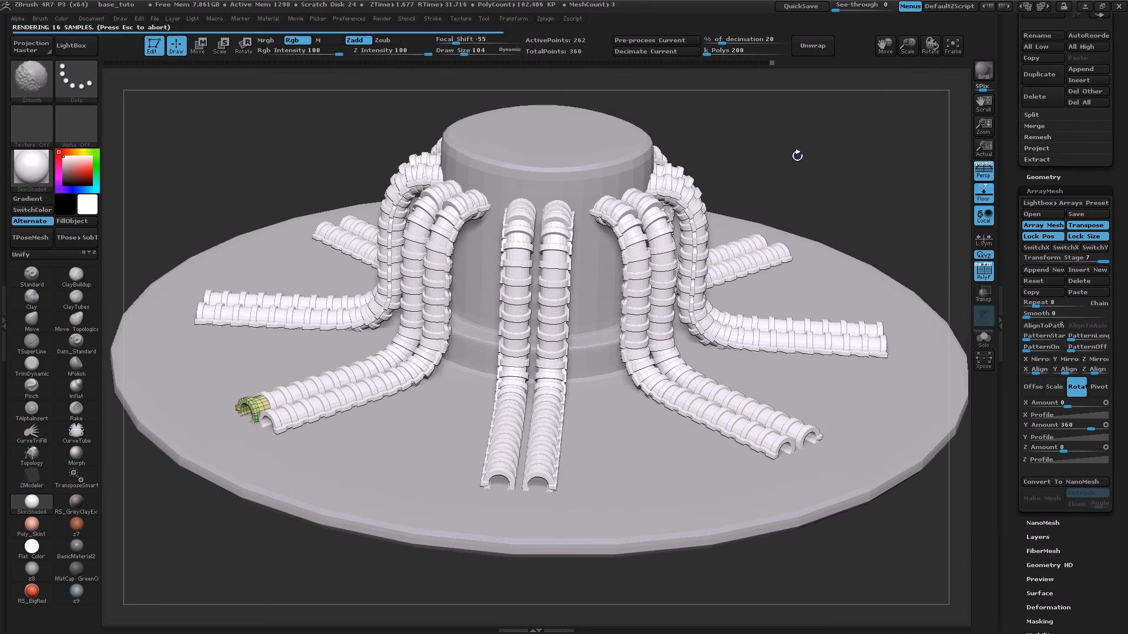
key(shift+f)
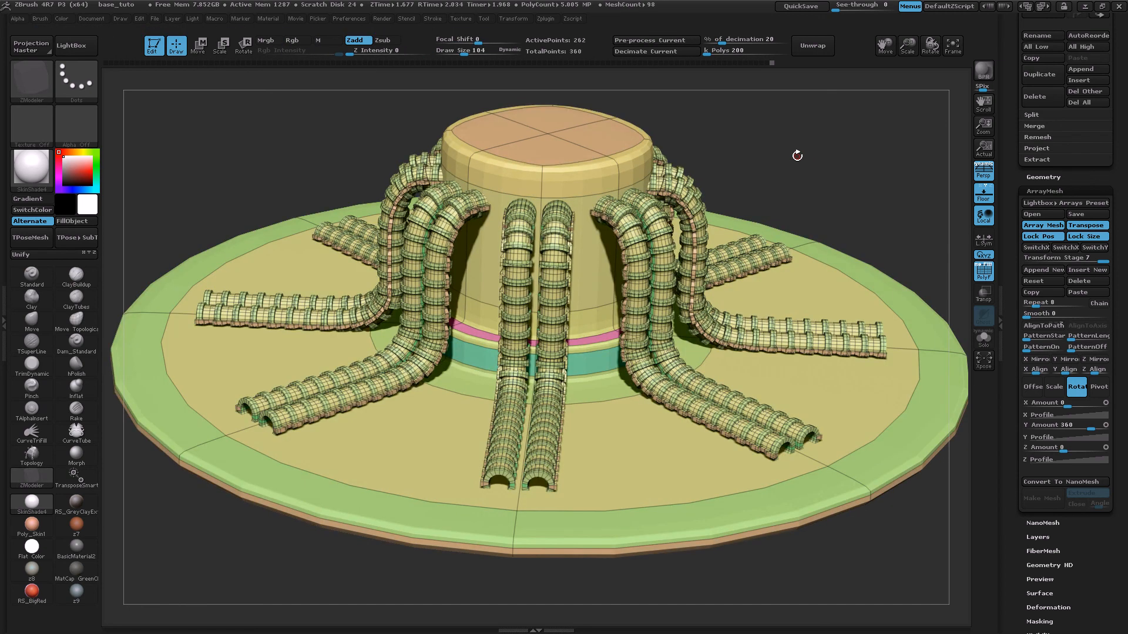